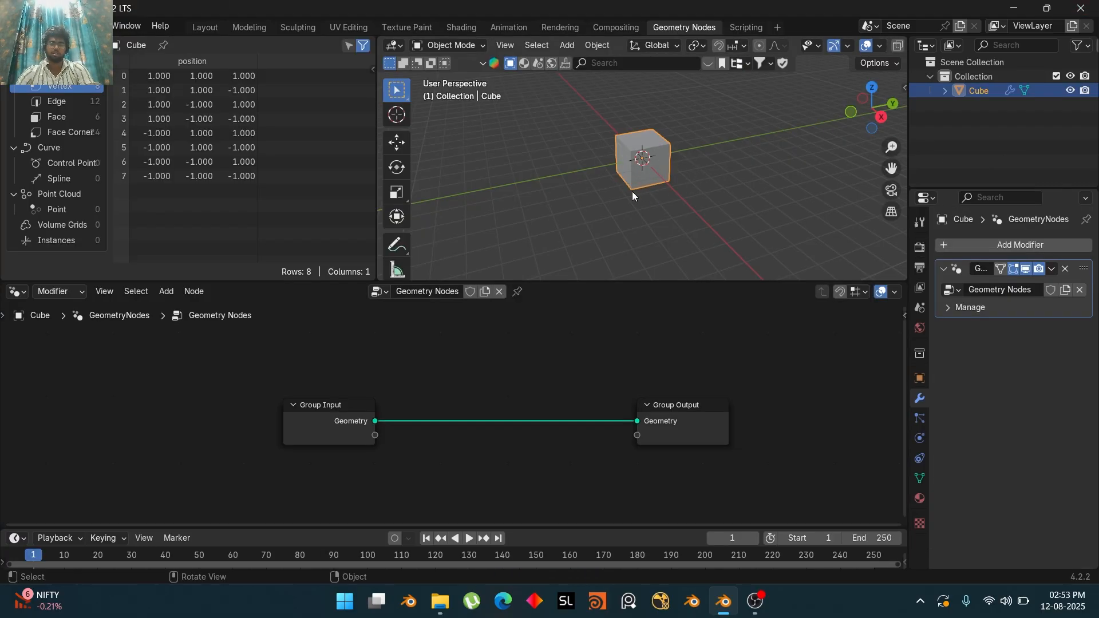
Delete the Group Input node from the node tree and add an Ico Sphere node in its place
click(326, 423)
key(x)
key(shift+a)
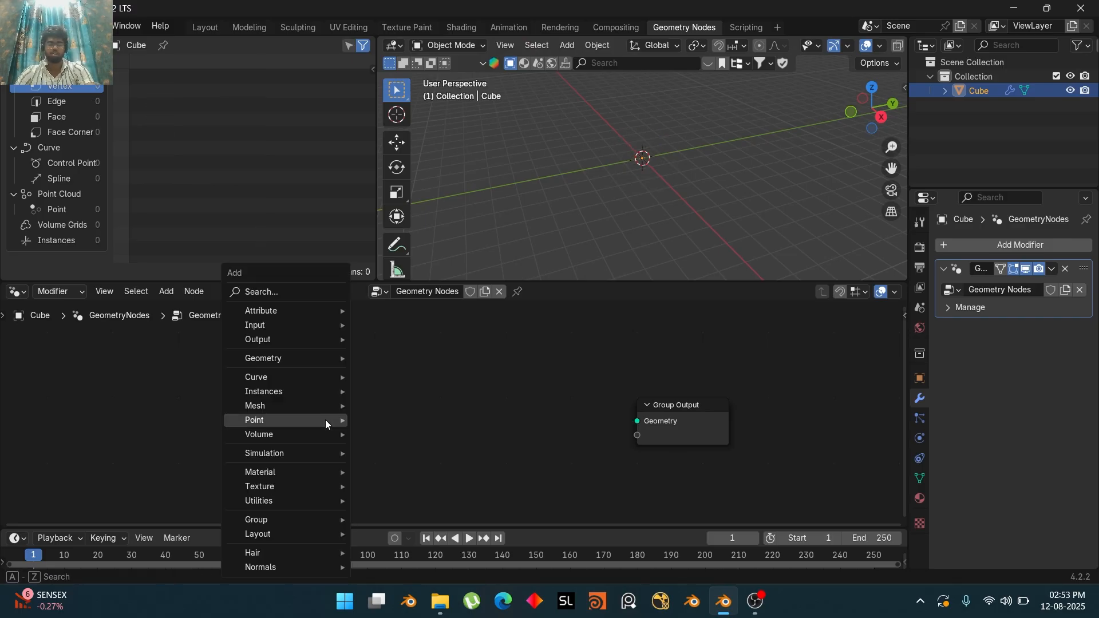
text(id)
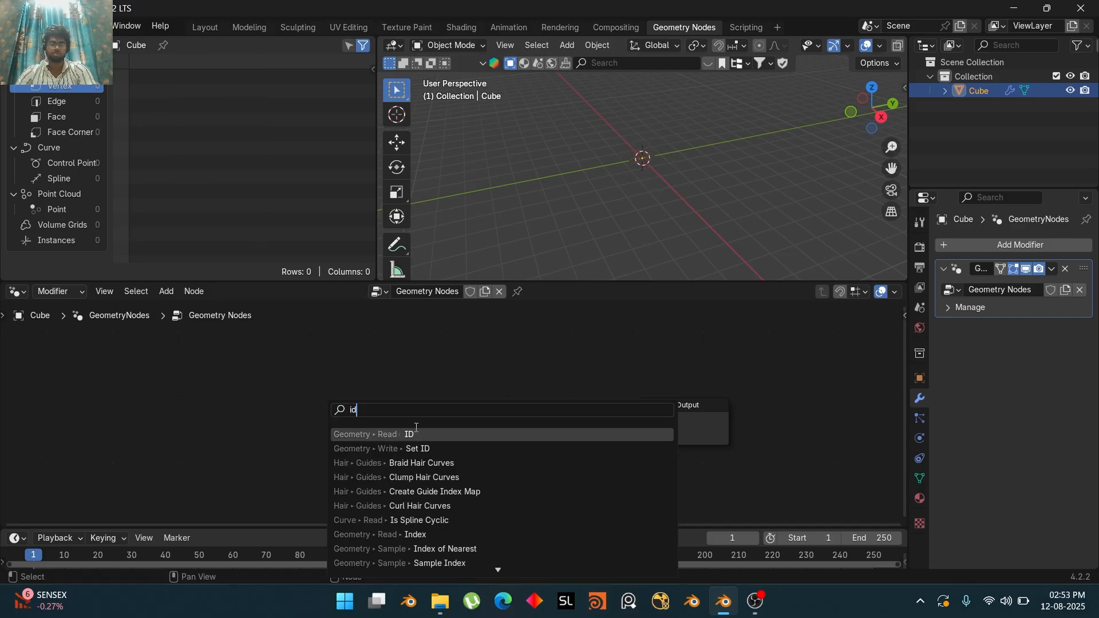
key(BackSpace)
text(co)
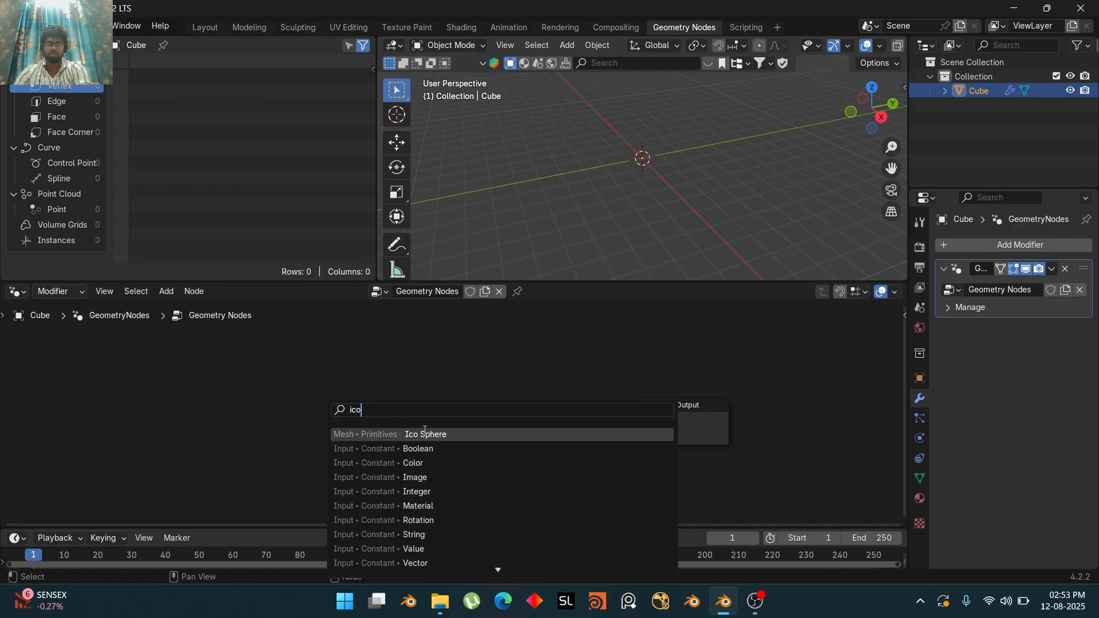
click(424, 434)
click(275, 395)
Switch to the Edge browser, search for "tutiya fruit" and examine mulberry pictures as shape reference
click(503, 601)
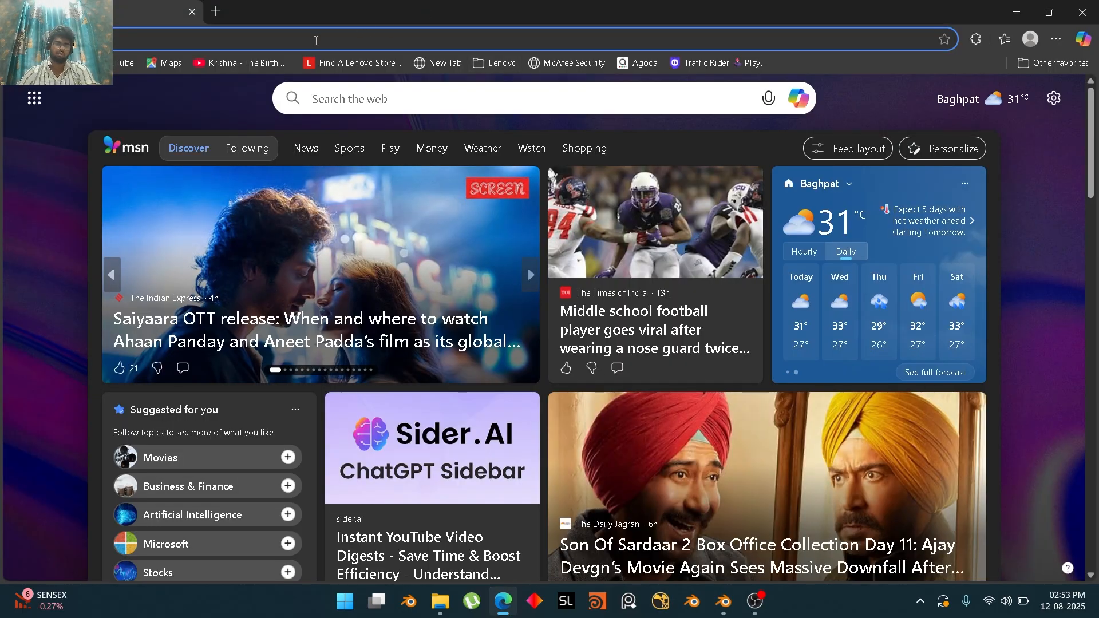
text(tutiya fruit)
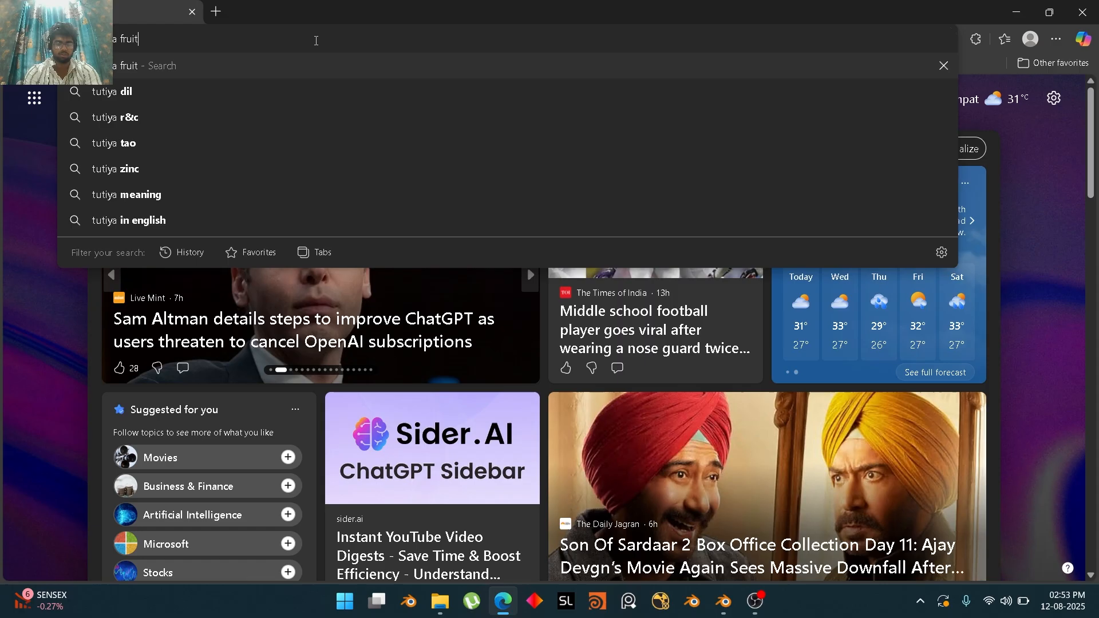
key(Return)
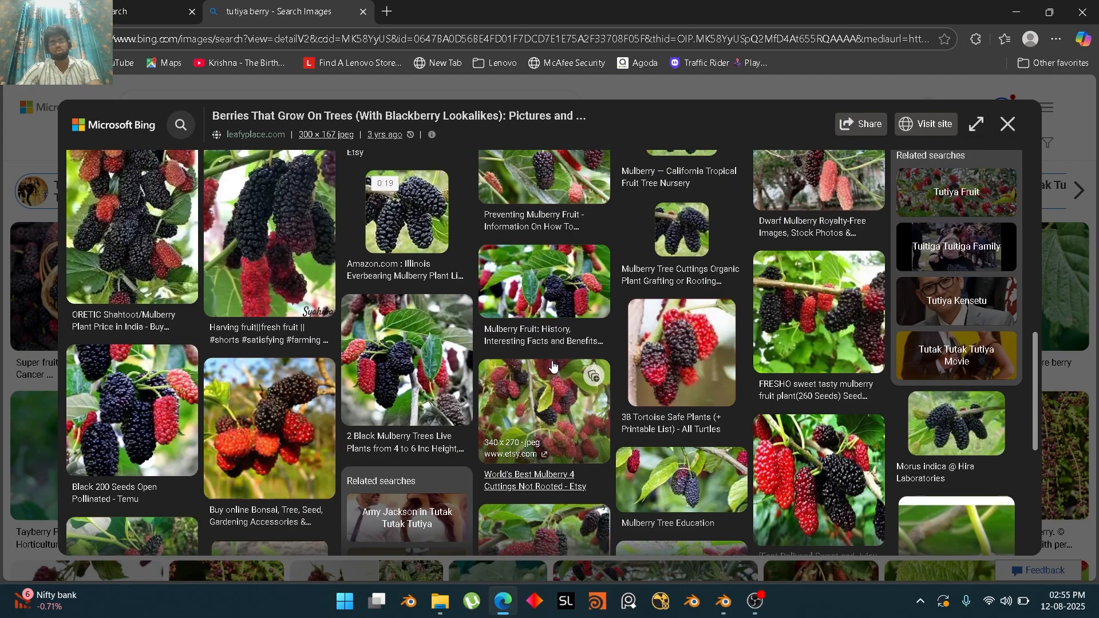
scroll(284, 249, down, 5)
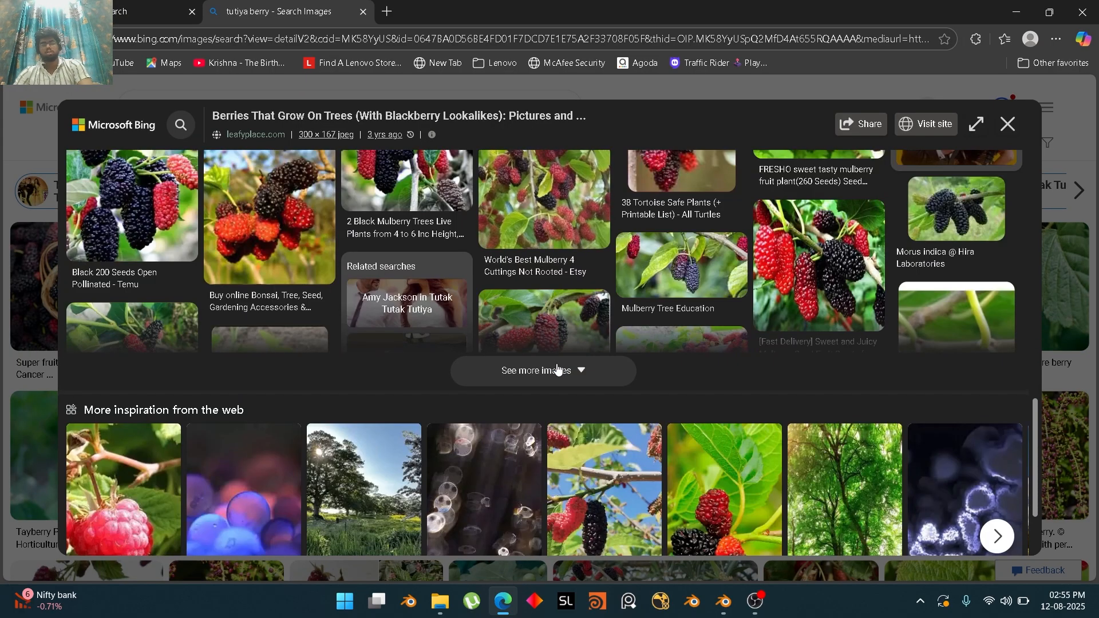
click(122, 204)
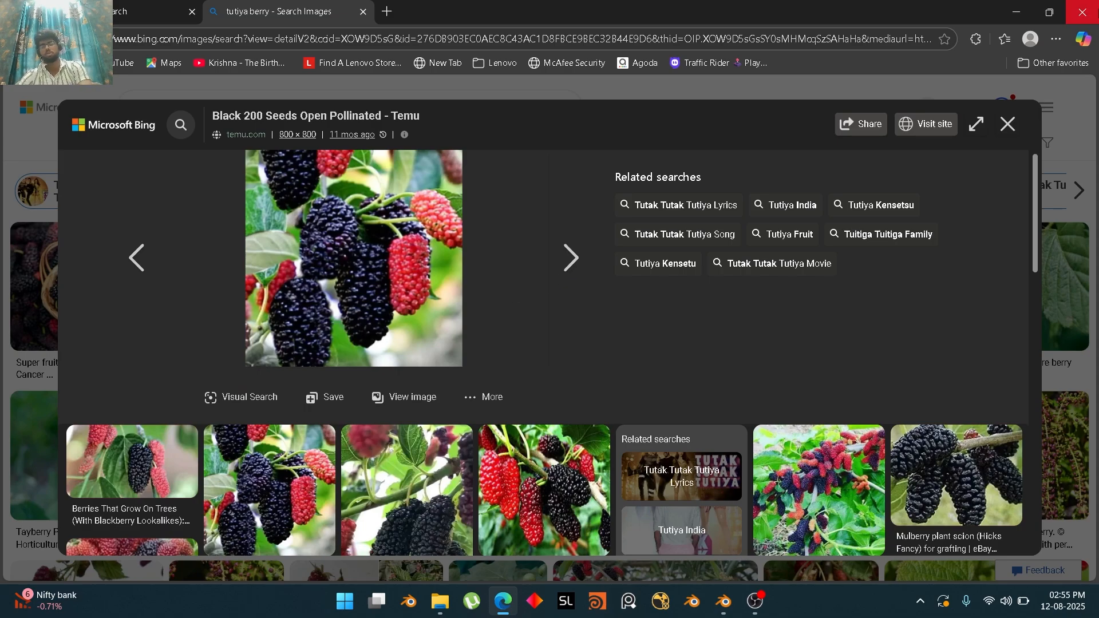
click(1008, 123)
Switch back to Blender and connect the Ico Sphere's Mesh output to the Group Output's Geometry input
key(alt+Tab)
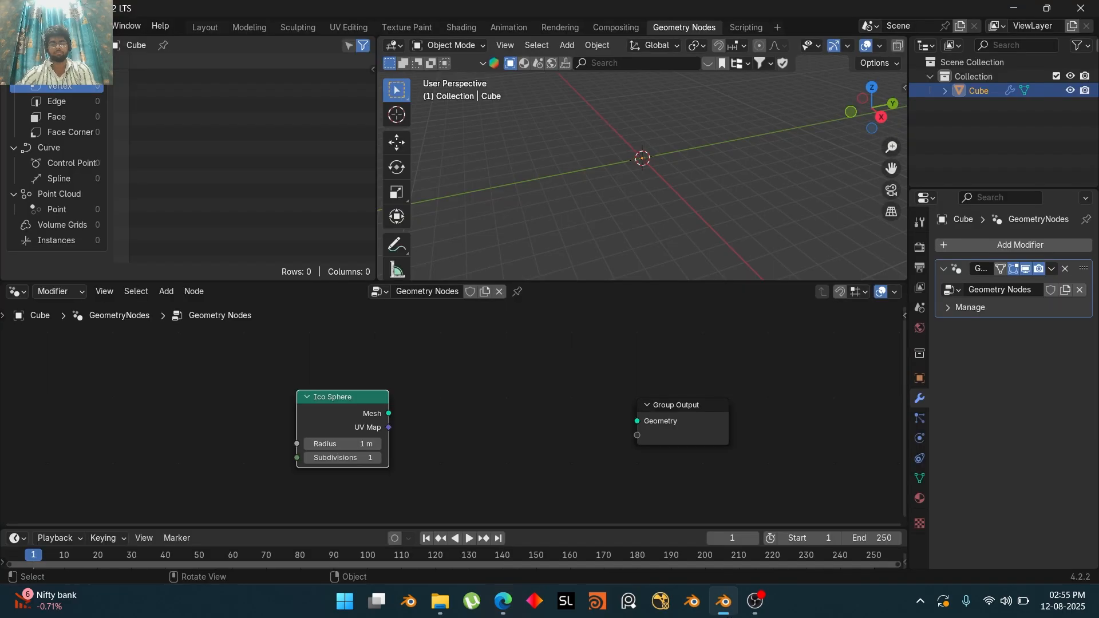
scroll(501, 412, up, 1)
middle_drag(555, 411, 462, 423)
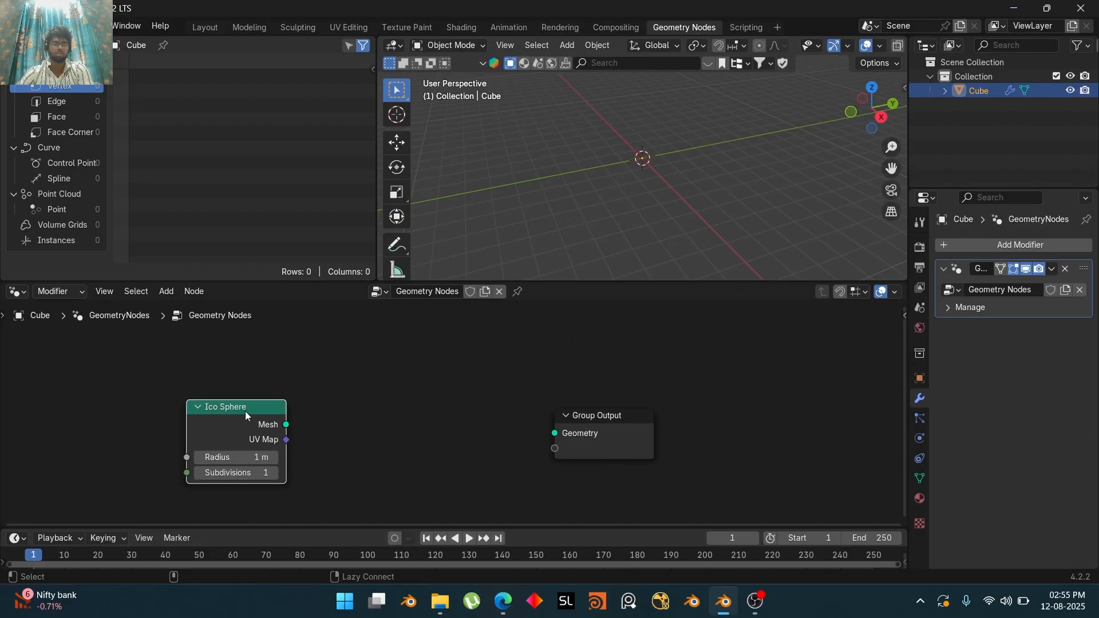
alt+right_drag(219, 410, 607, 436)
drag(610, 439, 612, 435)
scroll(840, 132, up, 5)
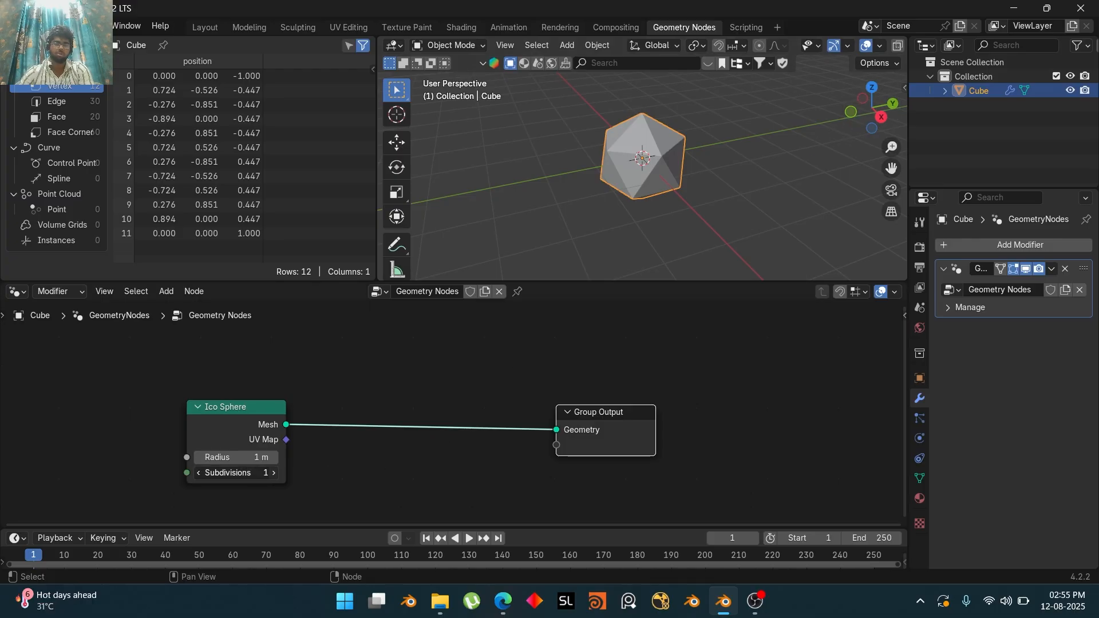
Set the Ico Sphere's subdivisions to 3 and move the node farther away from Group Output
click(273, 473)
click(274, 474)
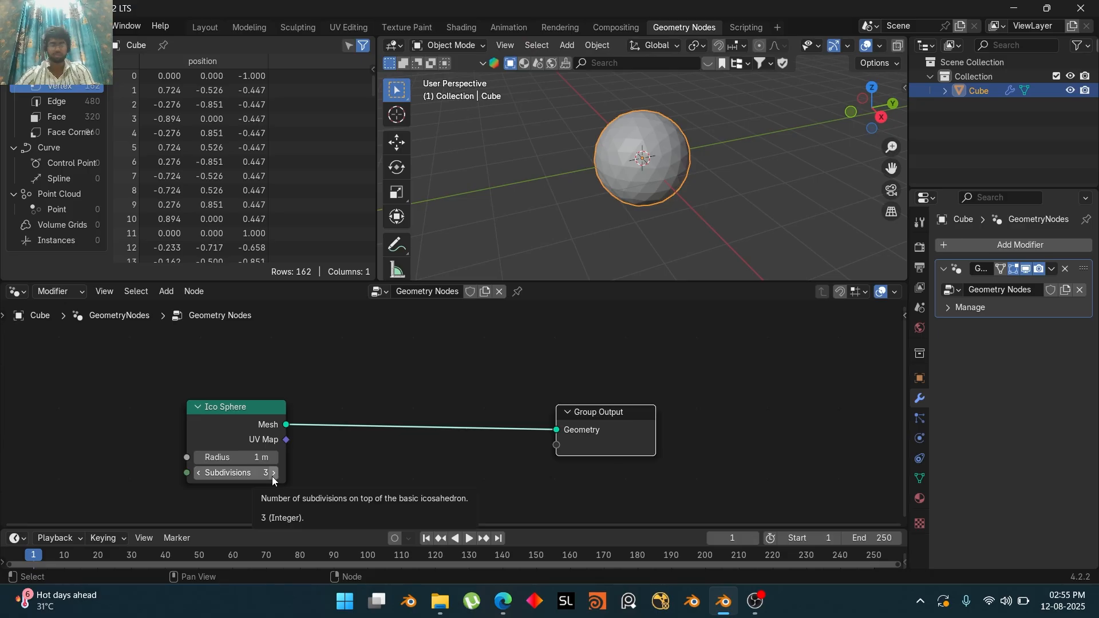
drag(240, 418, 139, 418)
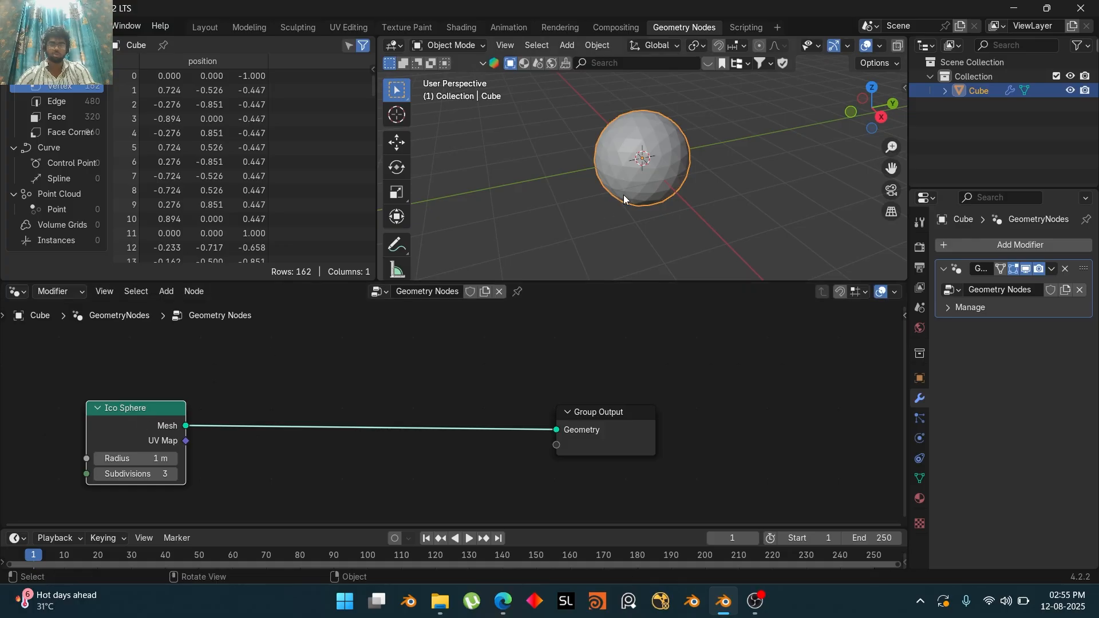
Hide the 3D viewport's toolbar and insert a Transform Geometry node between Ico Sphere and Group Output
key(t)
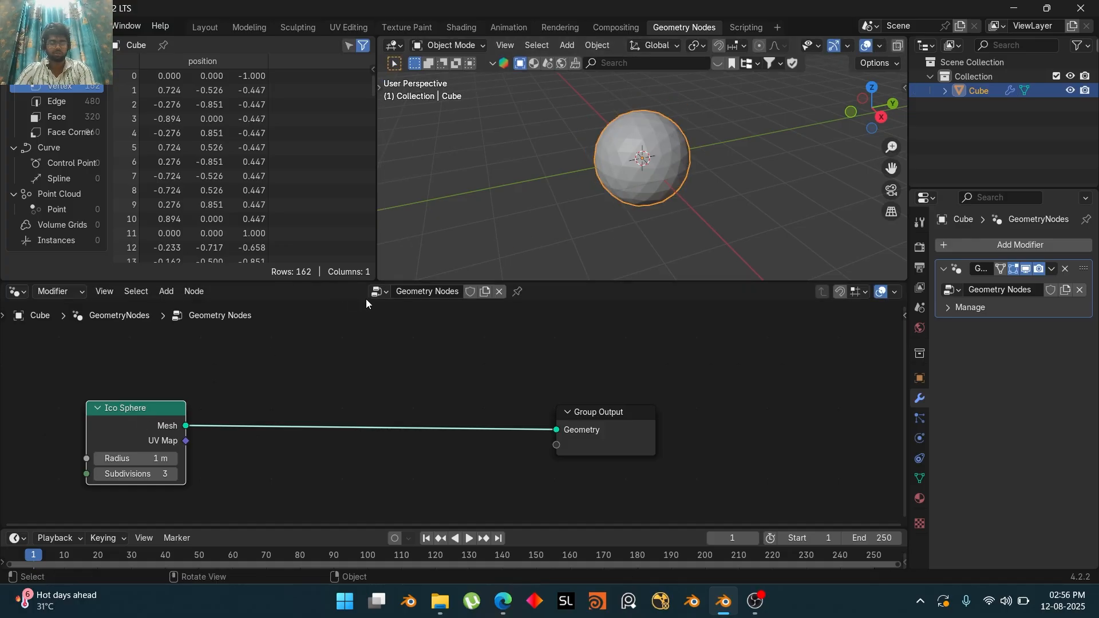
key(shift+a)
text(tra)
key(Return)
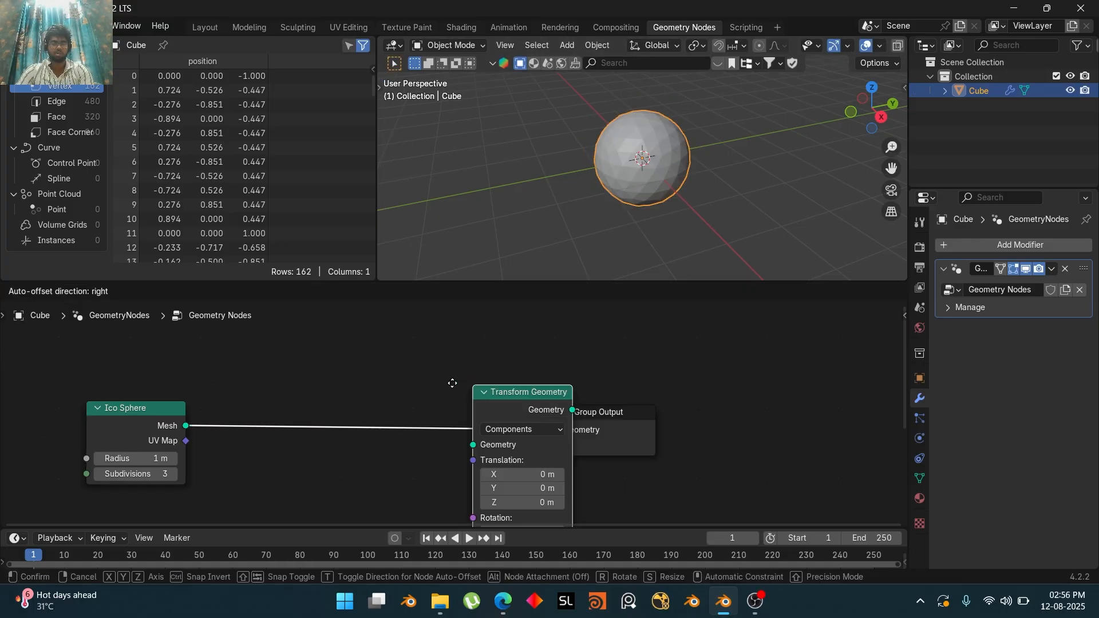
click(202, 364)
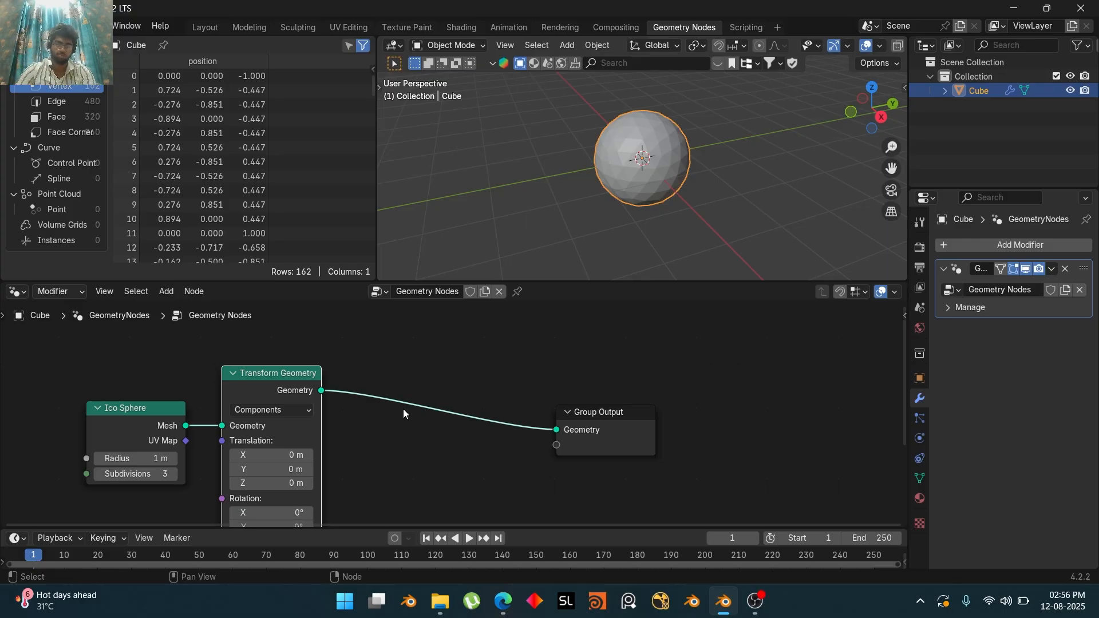
Stretch the sphere vertically by setting the Transform Geometry node's Z scale to 2.1
middle_drag(364, 458, 468, 356)
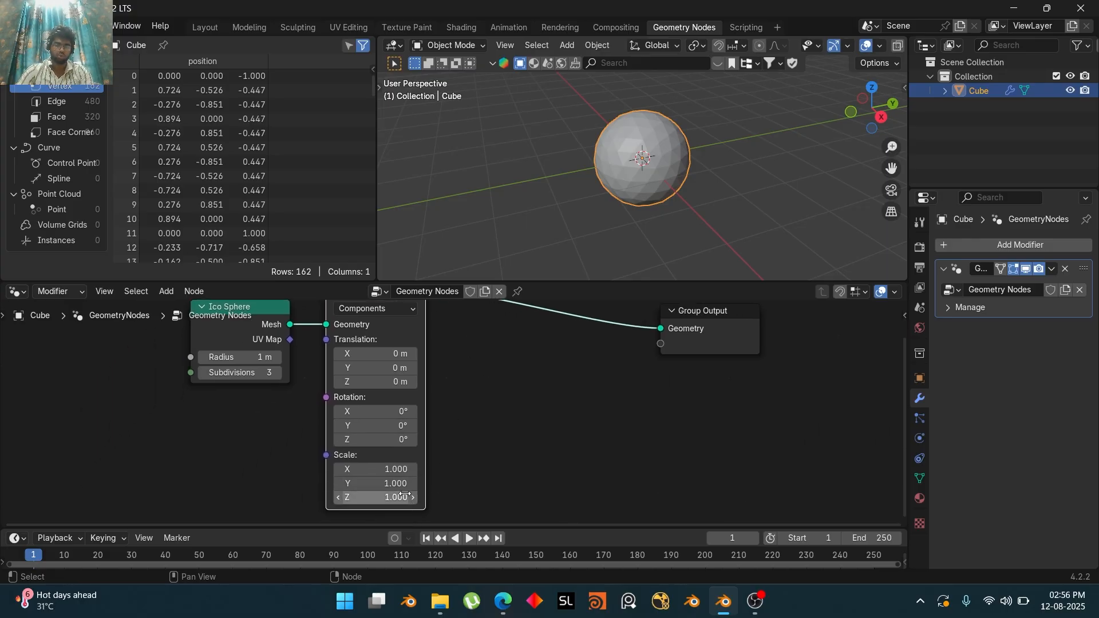
drag(389, 497, 520, 361)
scroll(681, 190, down, 3)
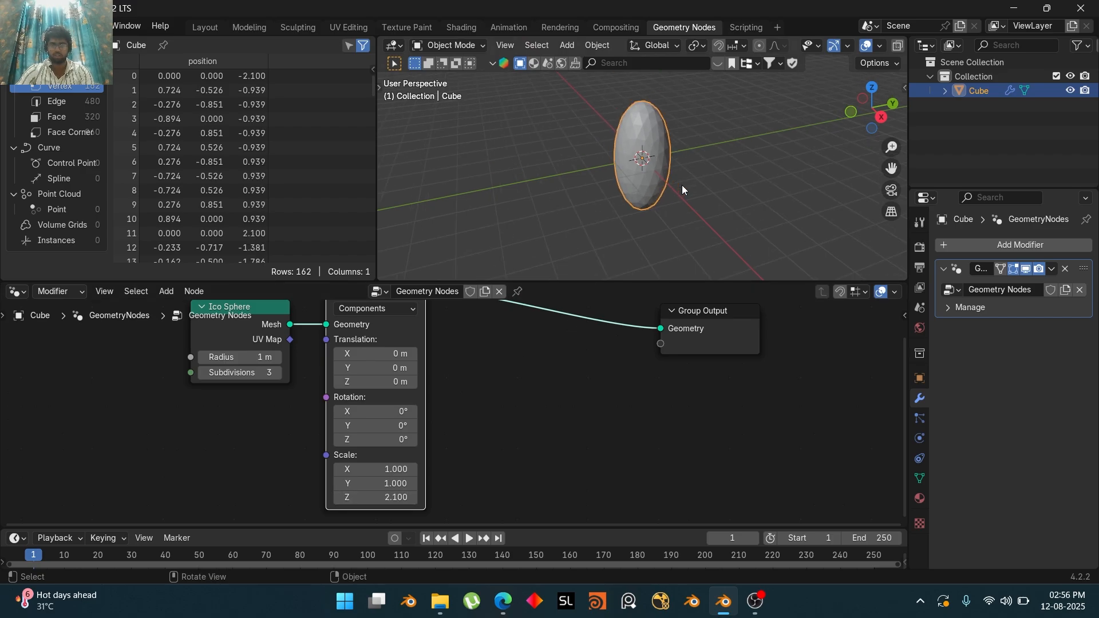
drag(879, 115, 831, 100)
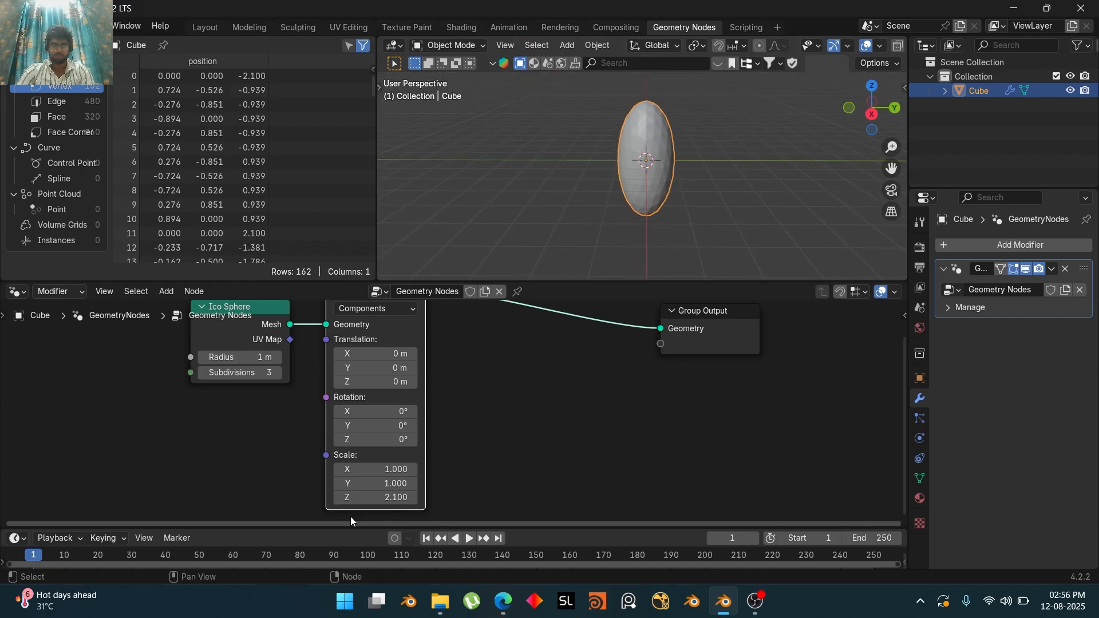
mouse_move(372, 497)
mouse_down()
mouse_move(404, 483)
mouse_move(375, 483)
mouse_up()
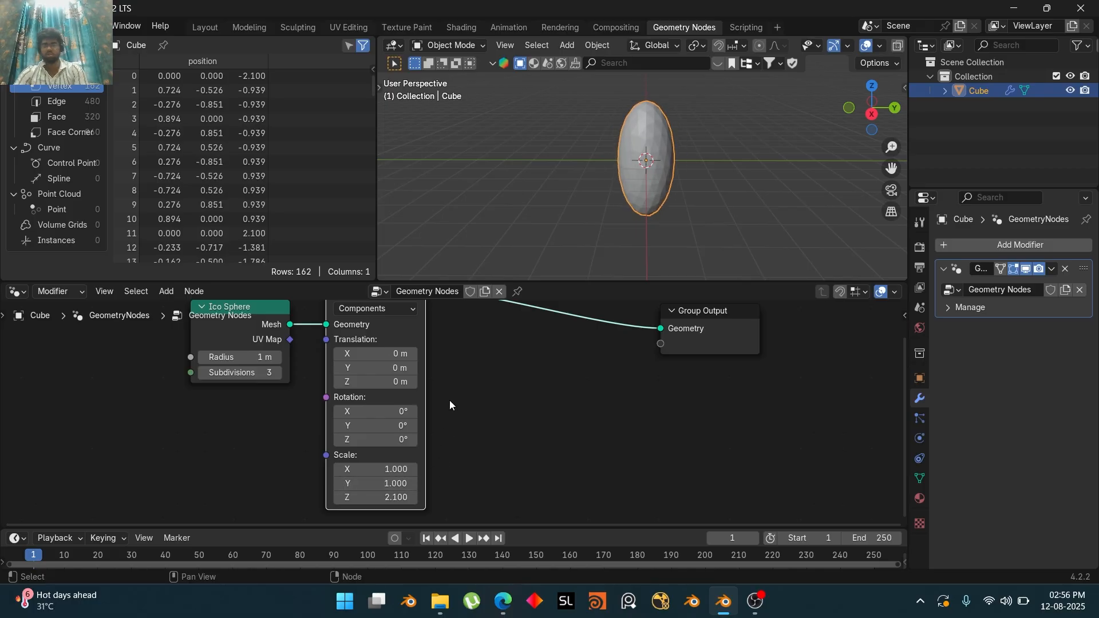
Move the Group Output node farther from Transform Geometry to make room for more nodes
middle_drag(501, 407, 373, 465)
drag(607, 391, 791, 355)
scroll(528, 409, down, 3)
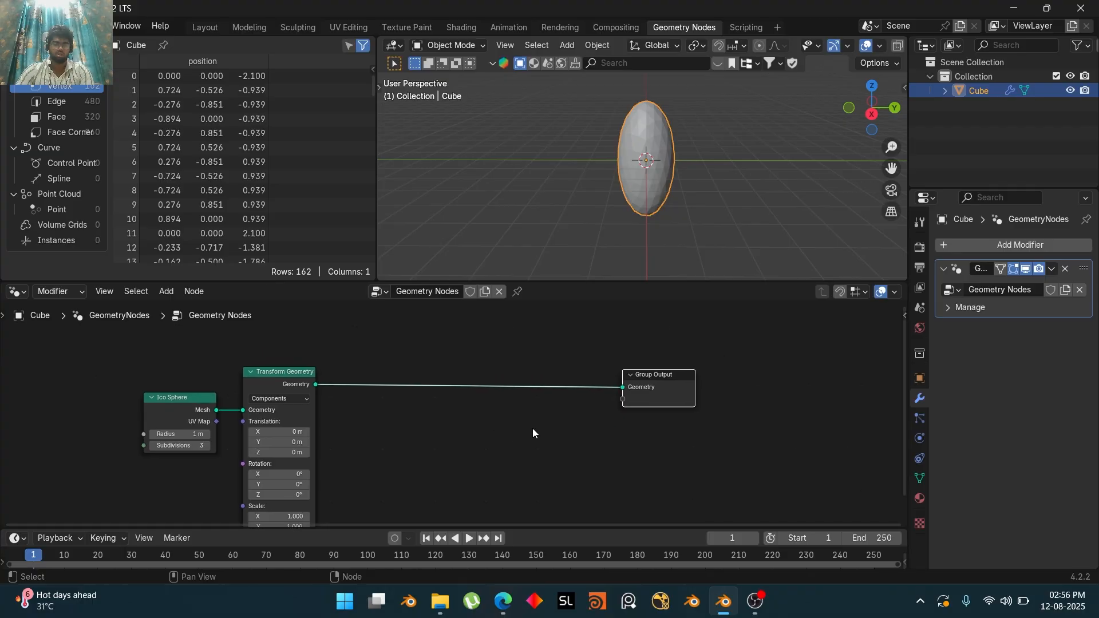
right_click(533, 428)
click(372, 429)
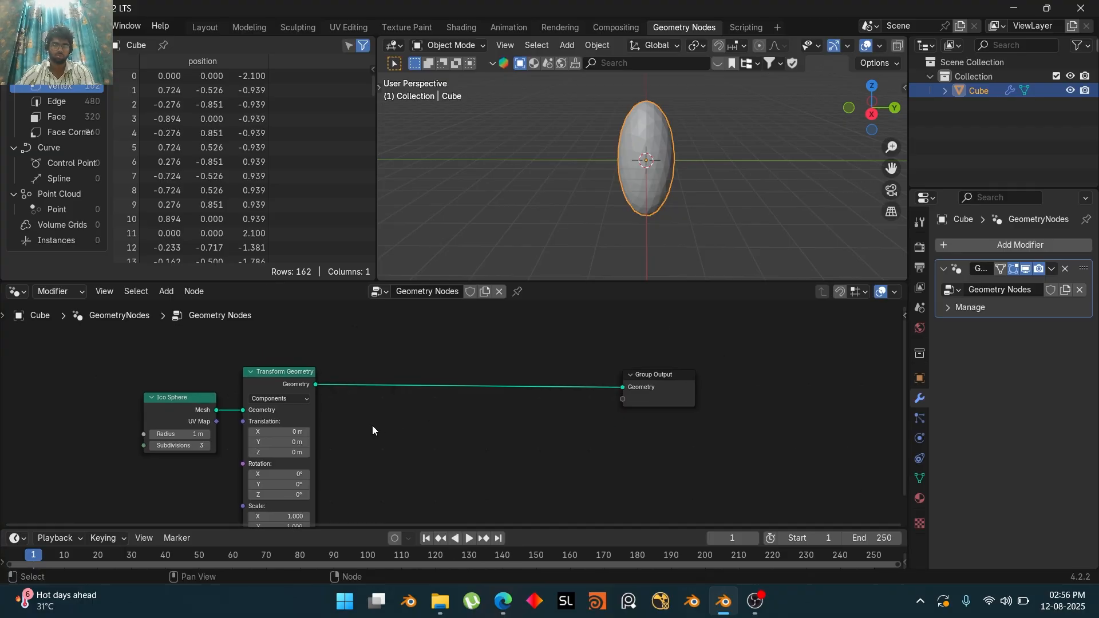
Try a Distribute Points on Faces node between Transform Geometry and Group Output, with density set to 35.8
scroll(715, 114, up, 2)
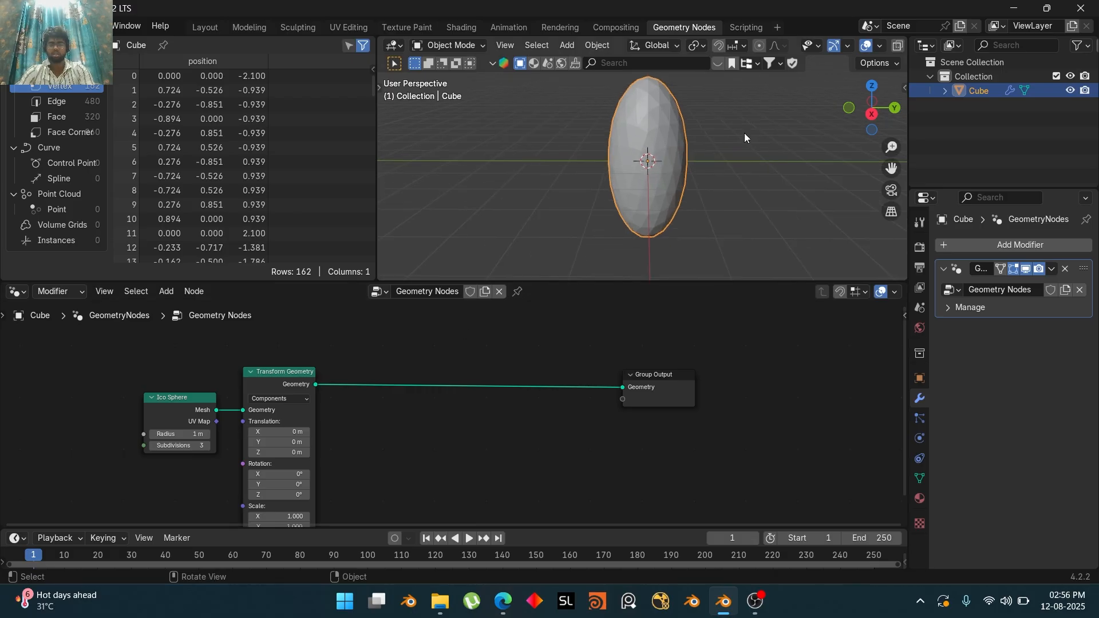
scroll(706, 129, up, 3)
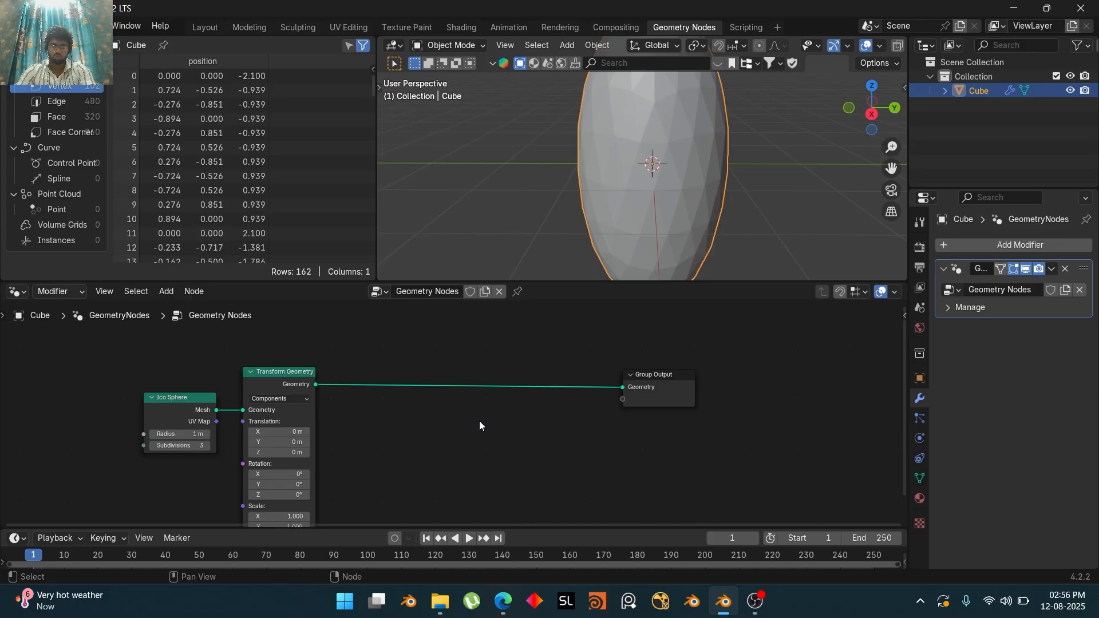
key(shift+a)
text(dis)
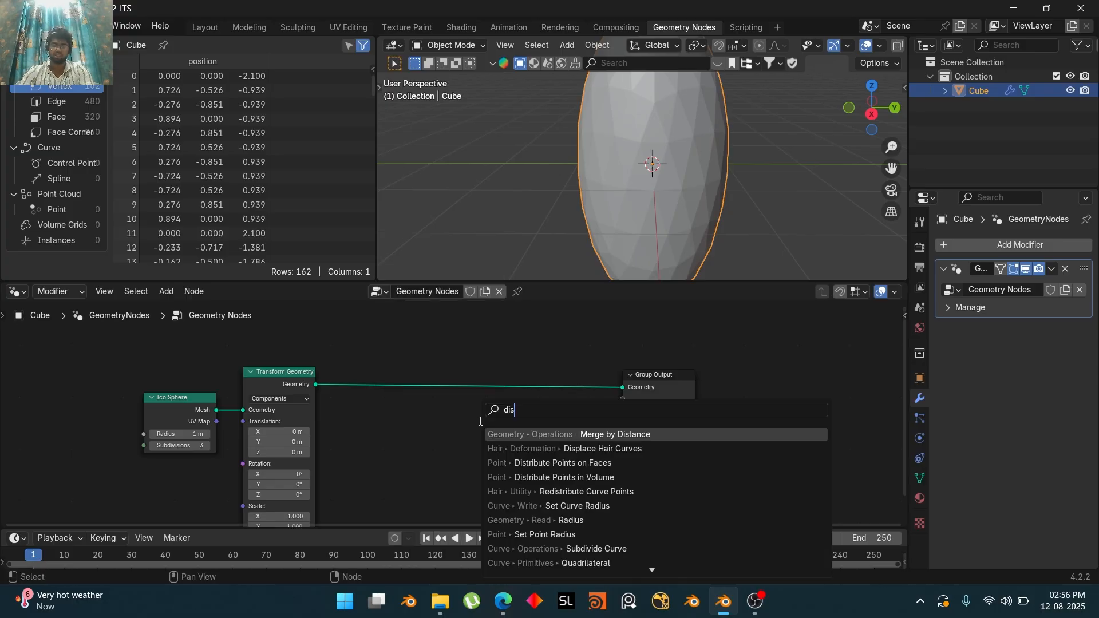
click(519, 463)
click(455, 423)
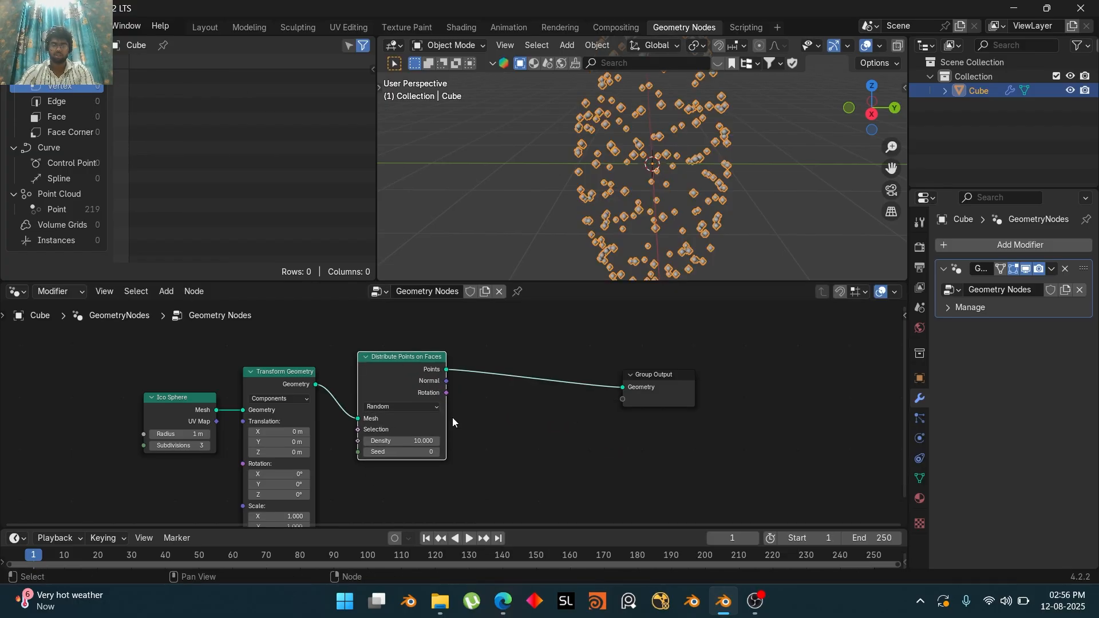
mouse_move(411, 443)
mouse_down()
mouse_move(458, 443)
mouse_move(415, 443)
mouse_up()
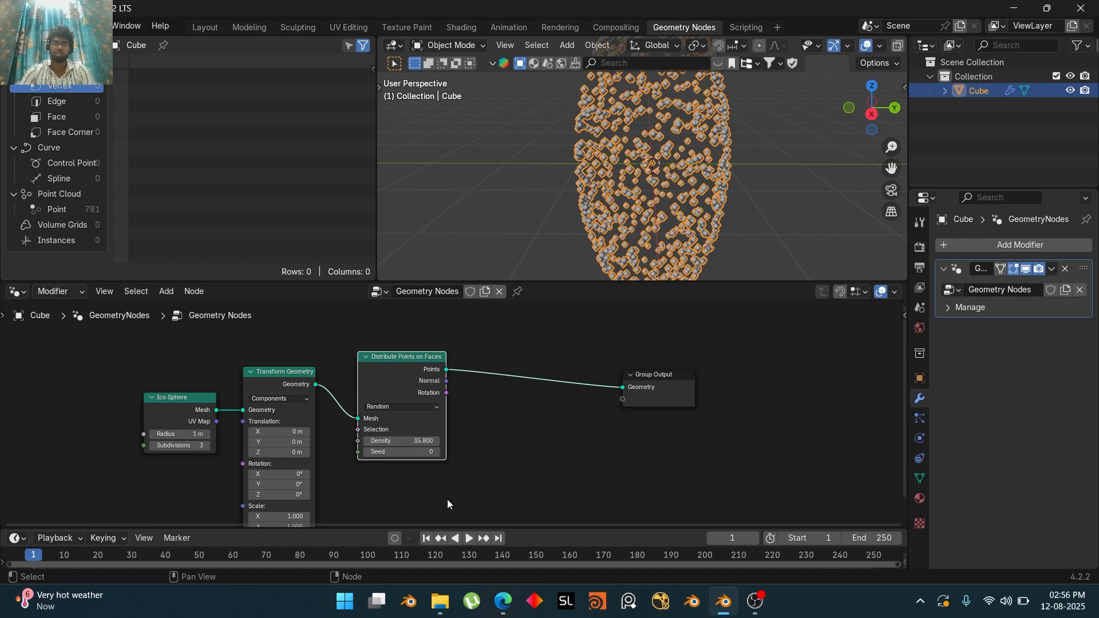
Switch to the Edge browser to examine a berry reference image, and return to Blender
click(503, 601)
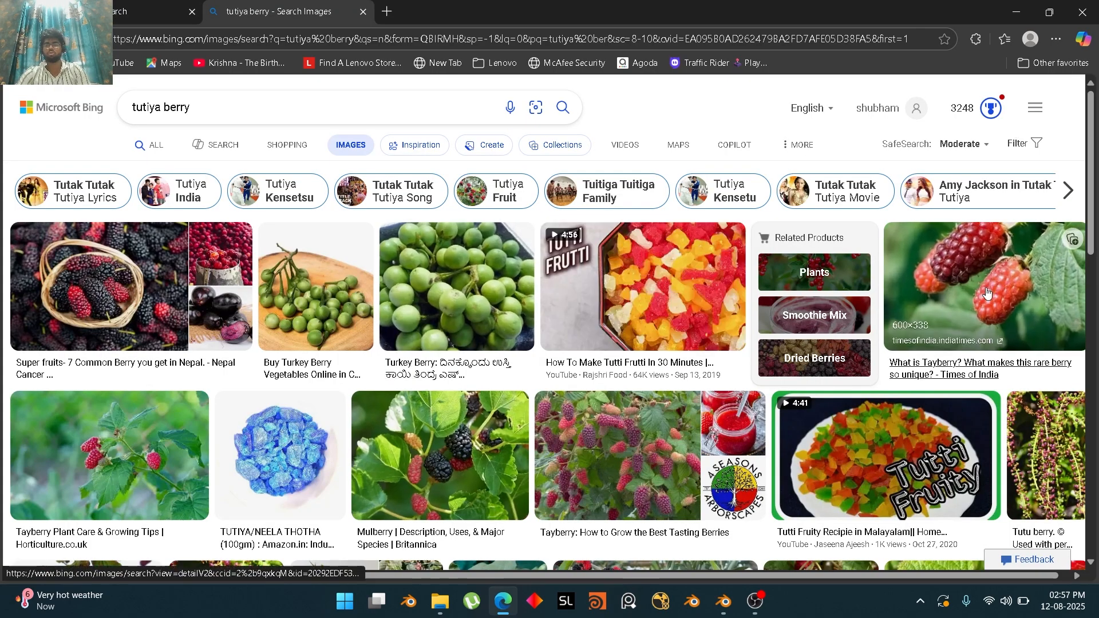
click(966, 281)
click(1009, 124)
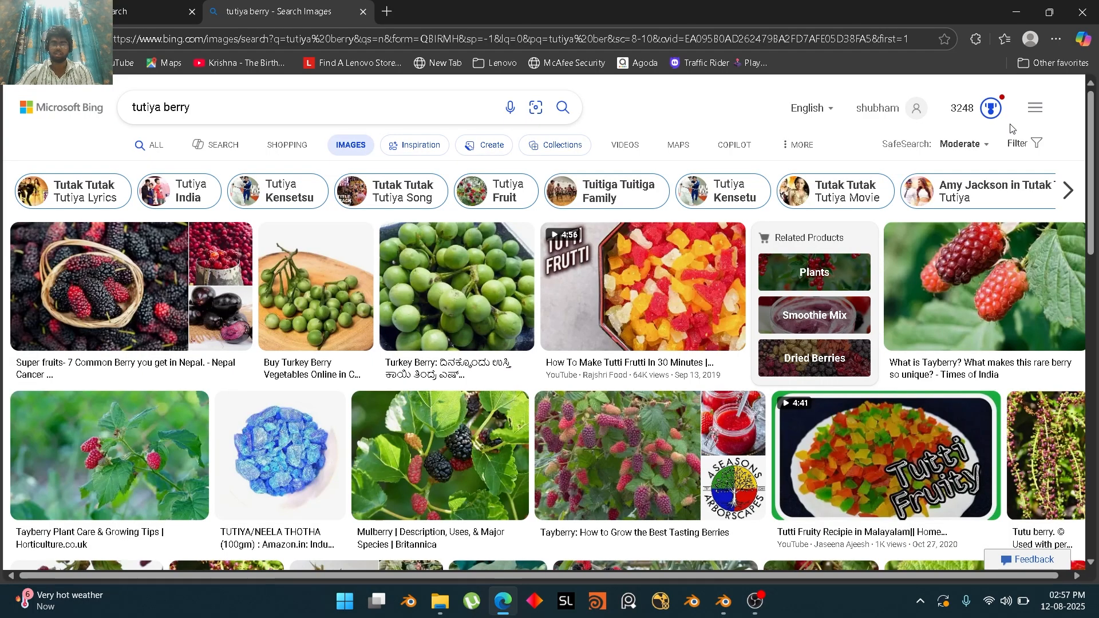
key(alt+Tab)
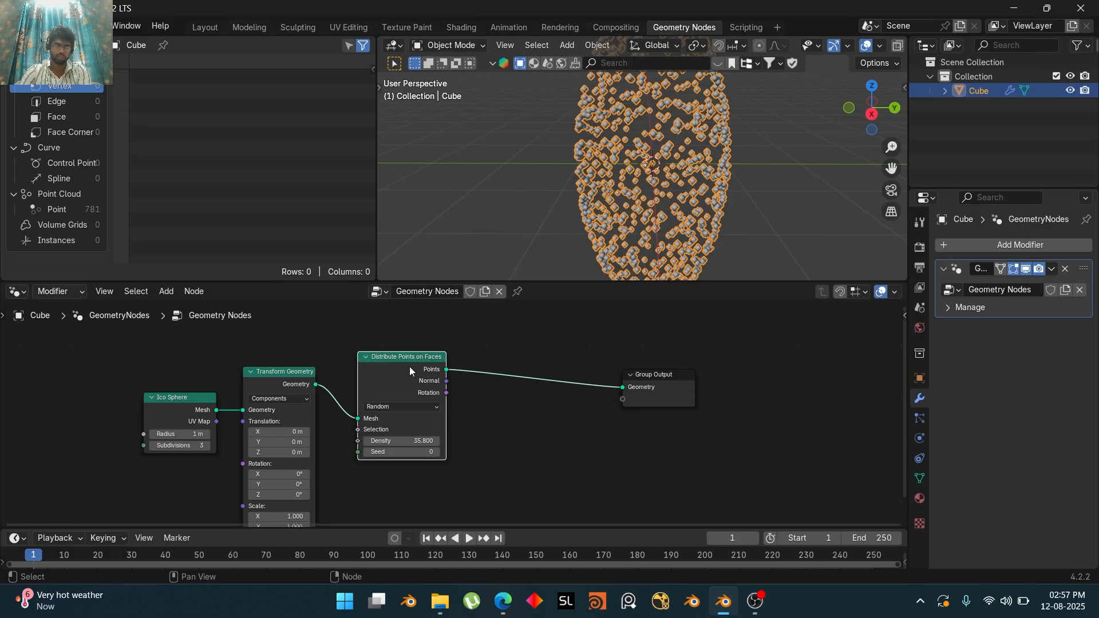
Replace the Distribute Points on Faces node with a Mesh to Points node between Transform Geometry and Group Output
alt+drag(410, 367, 479, 455)
key(Delete)
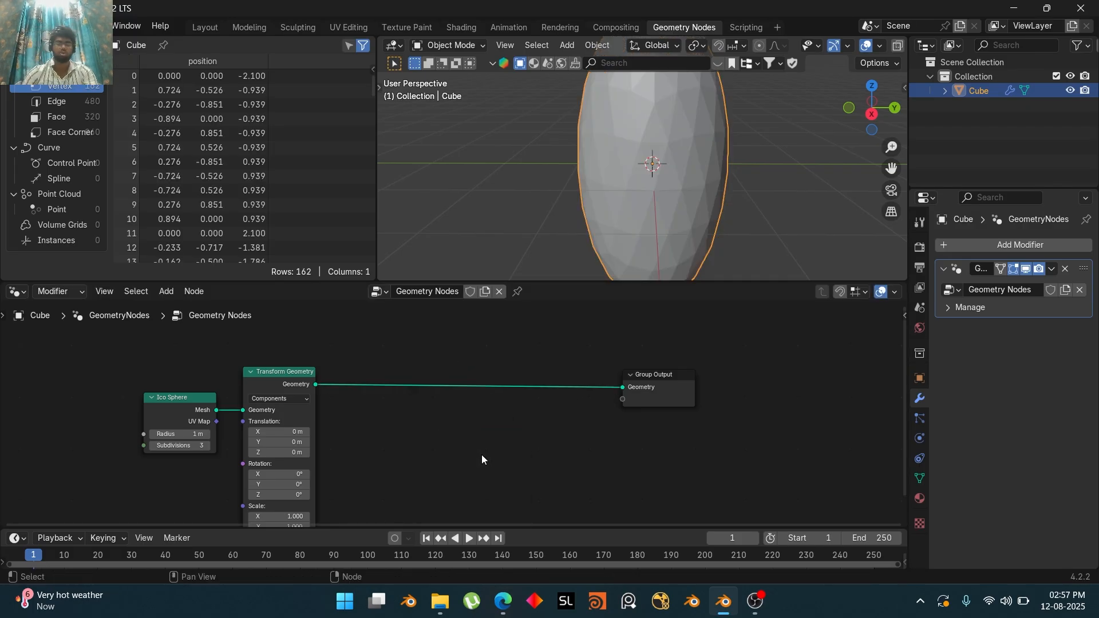
key(shift+a)
text(mesh)
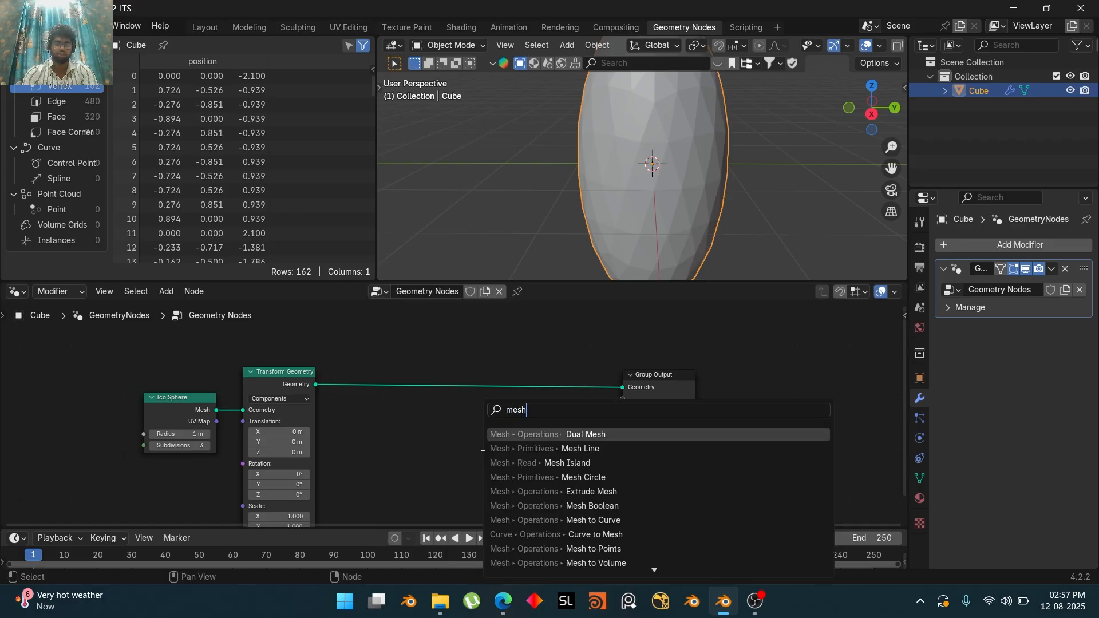
text( to)
click(516, 449)
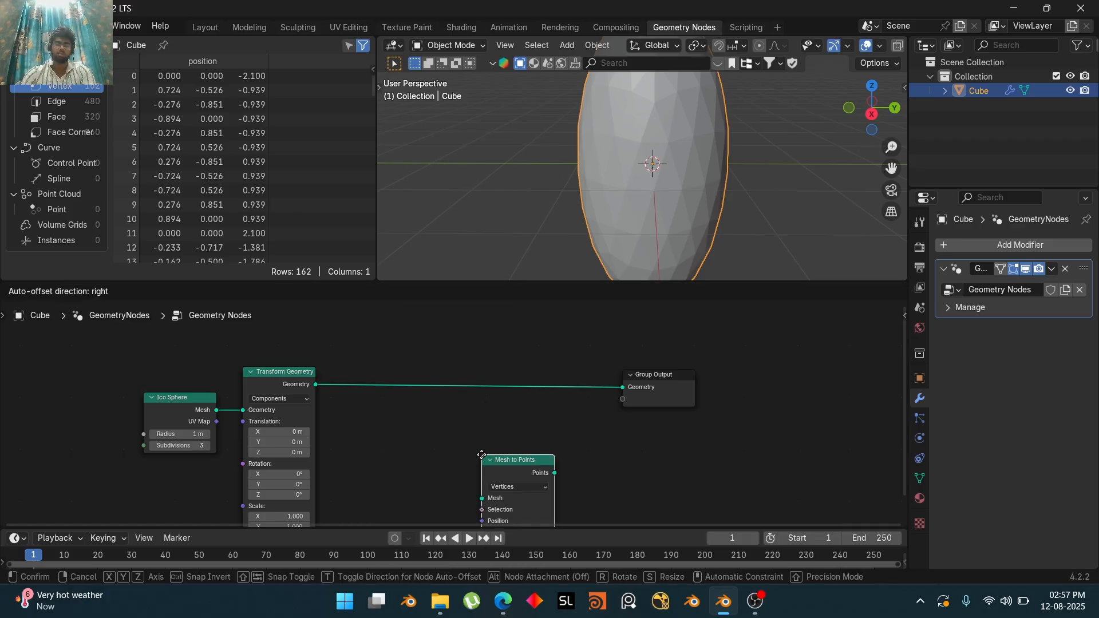
click(360, 346)
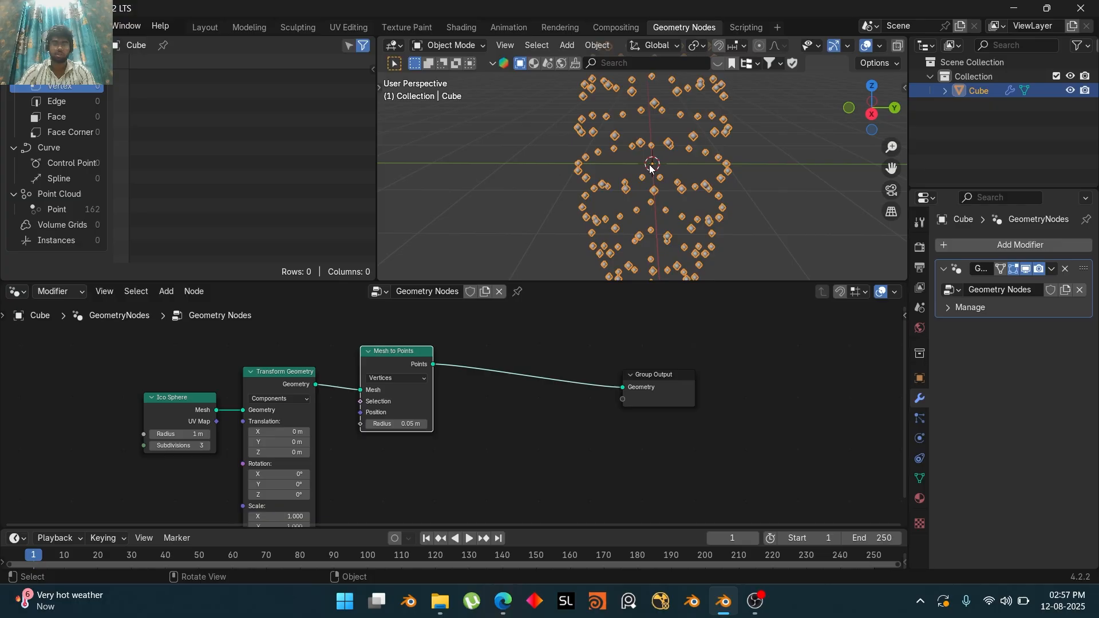
mouse_move(877, 117)
mouse_down()
mouse_move(784, 105)
mouse_move(867, 118)
mouse_up()
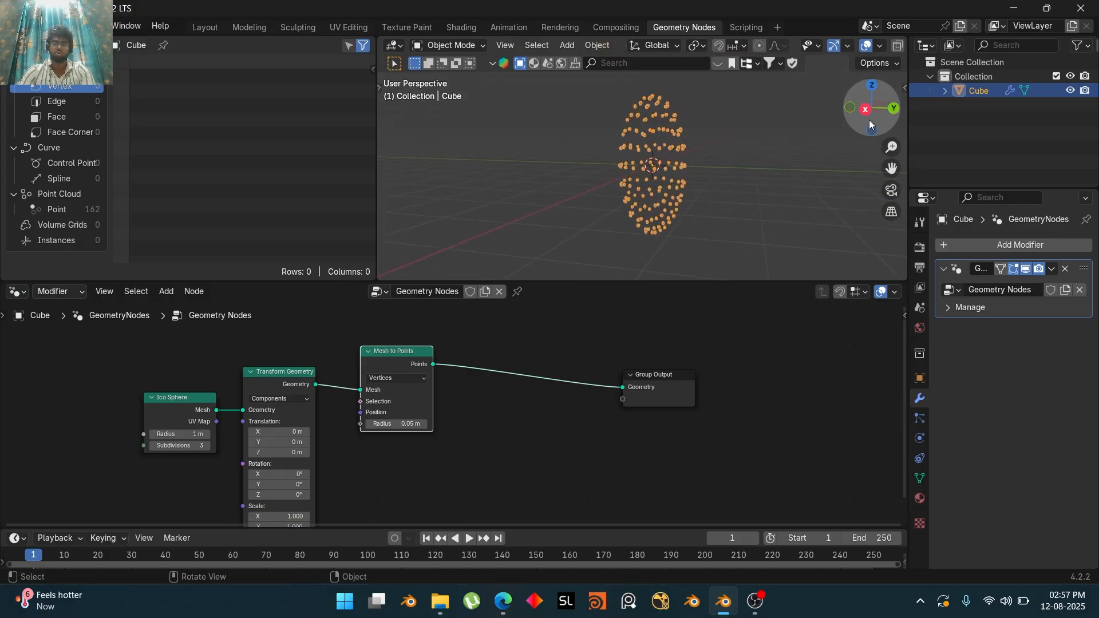
Insert an Instance on Points node between Mesh to Points and Group Output
click(866, 110)
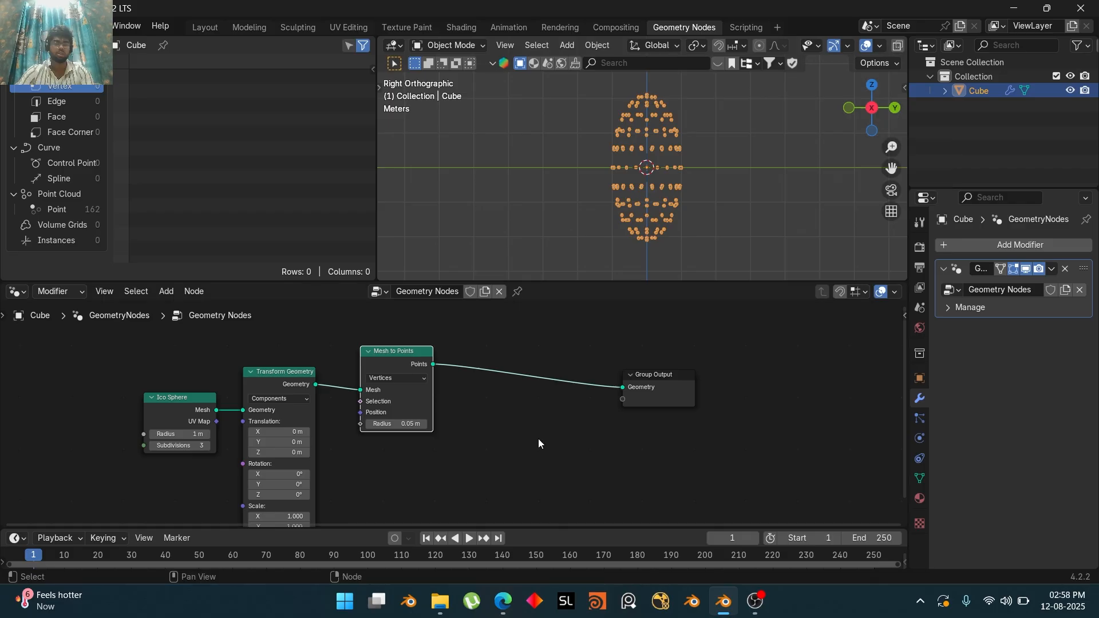
middle_drag(538, 439, 476, 461)
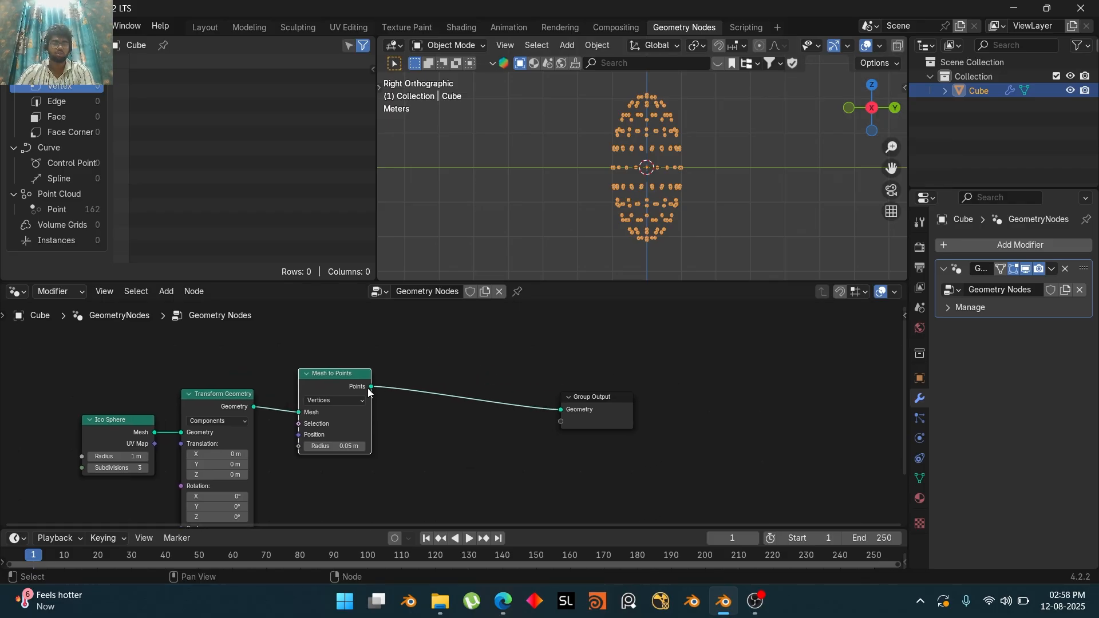
key(shift+a)
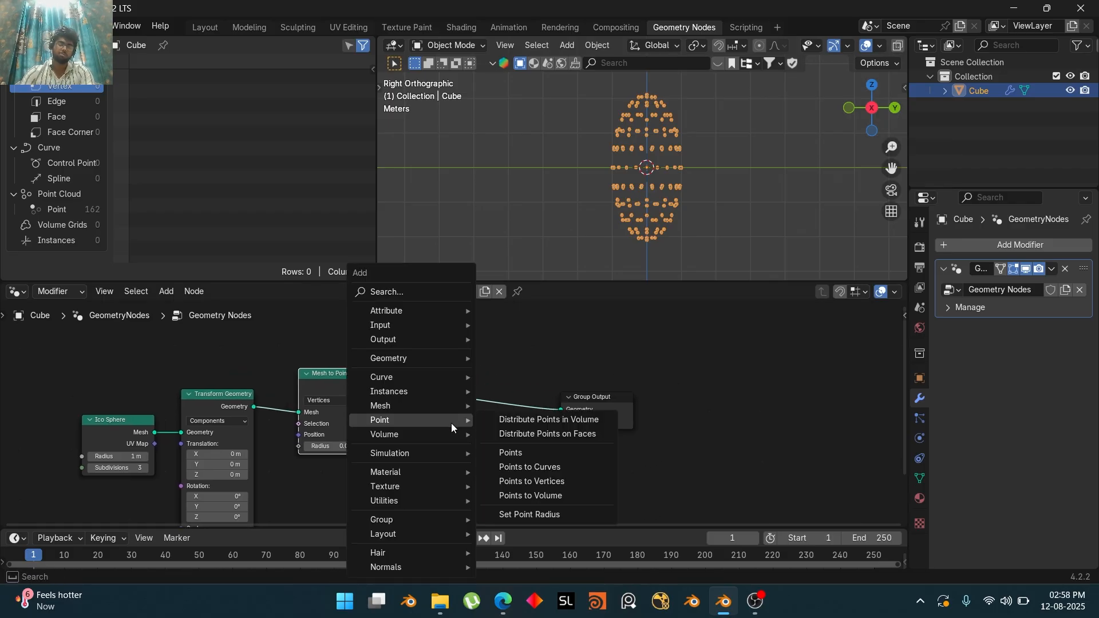
text(ic)
key(BackSpace)
key(BackSpace)
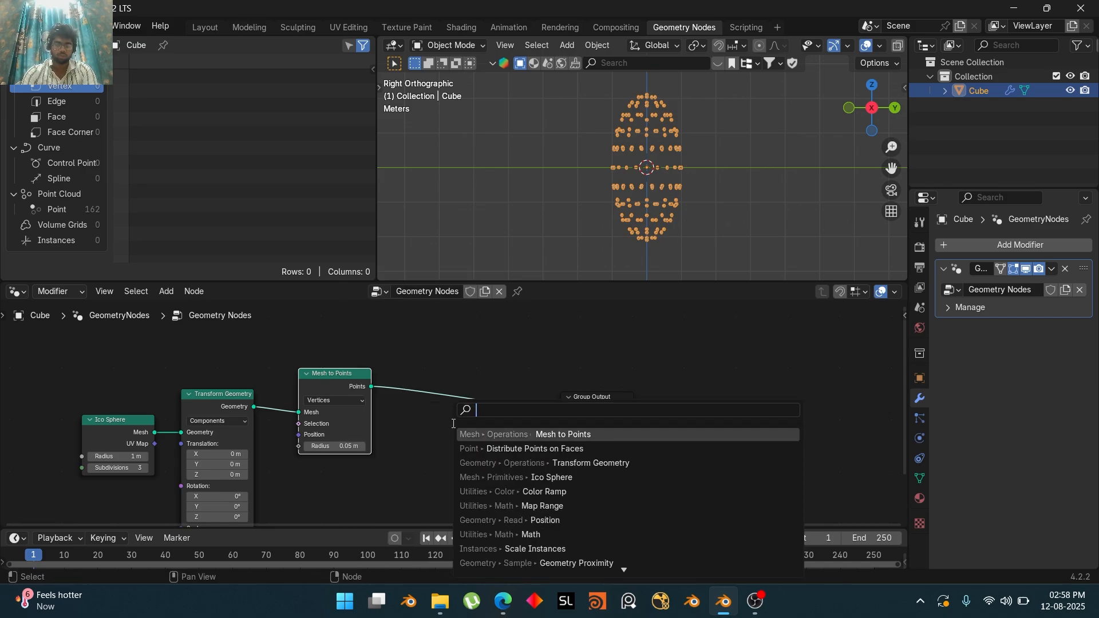
text(inst)
key(Return)
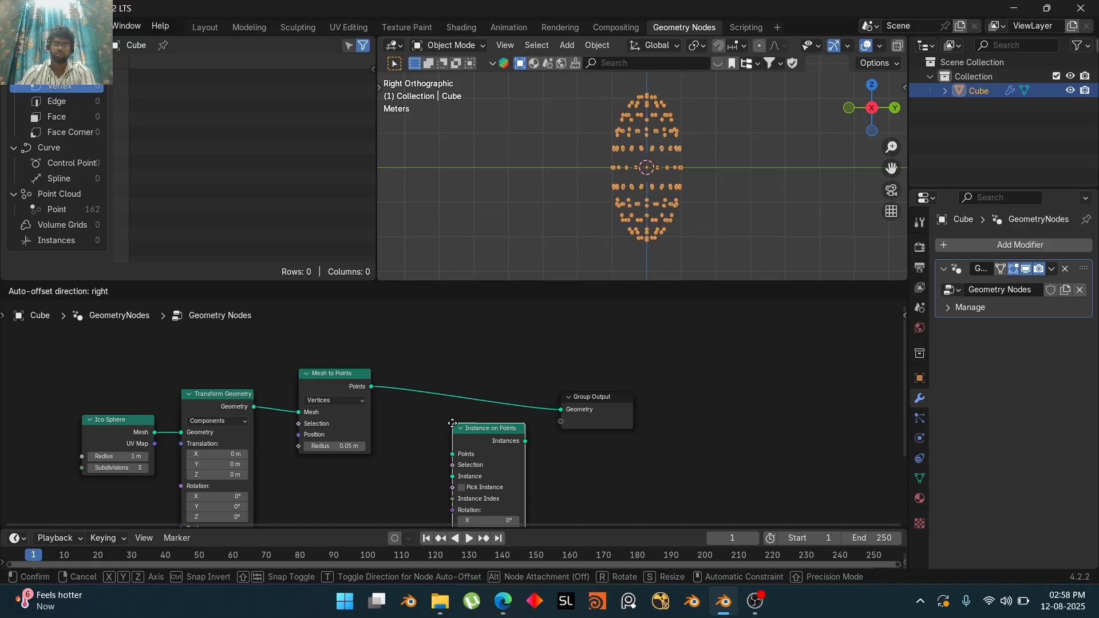
click(437, 358)
key(shift+a)
text(i)
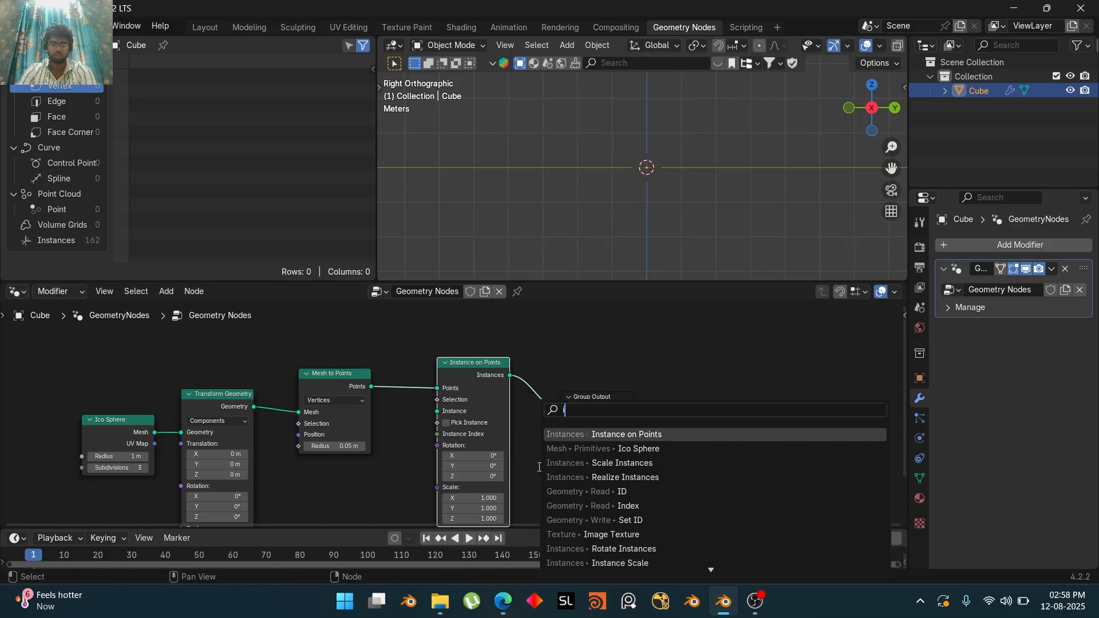
text(c)
click(419, 460)
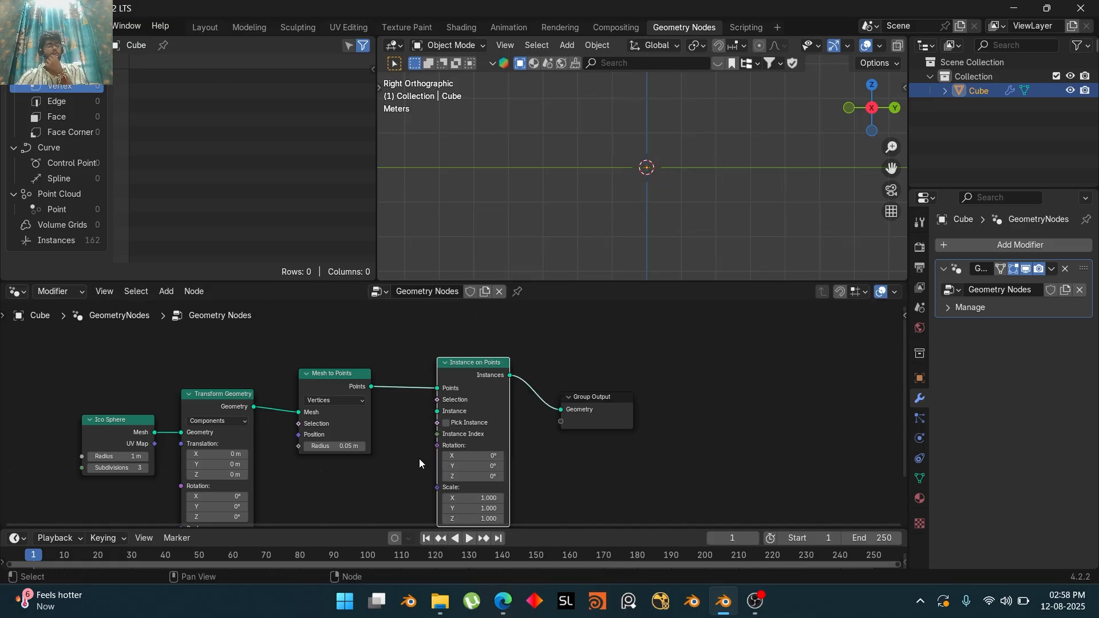
Preview the Ico Sphere's mesh directly through Group Output to examine its face layout
click(119, 428)
ctrl+shift+click(127, 433)
scroll(668, 184, up, 6)
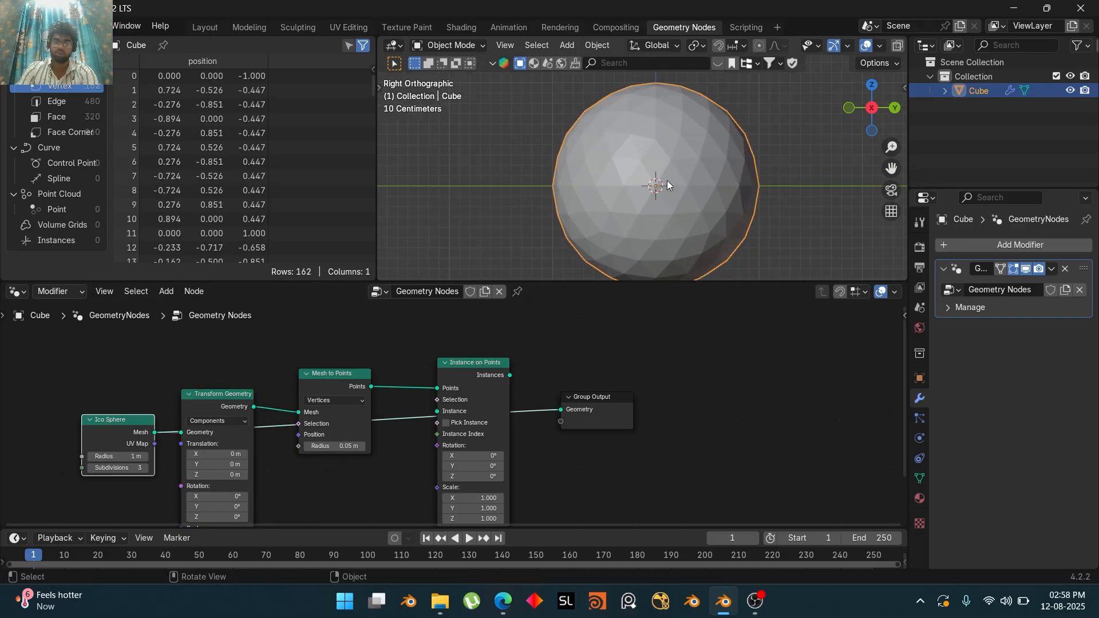
Add a UV Sphere node before the Ico Sphere and transfer the Ico Sphere's mesh links to it for comparison
key(shift+a)
text(uv)
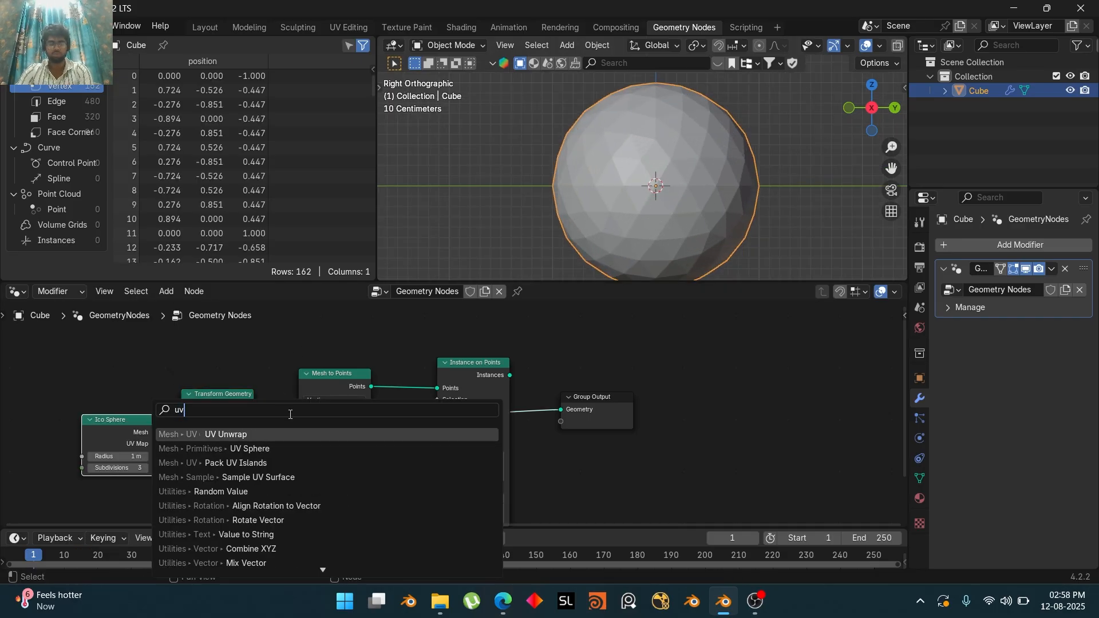
click(265, 449)
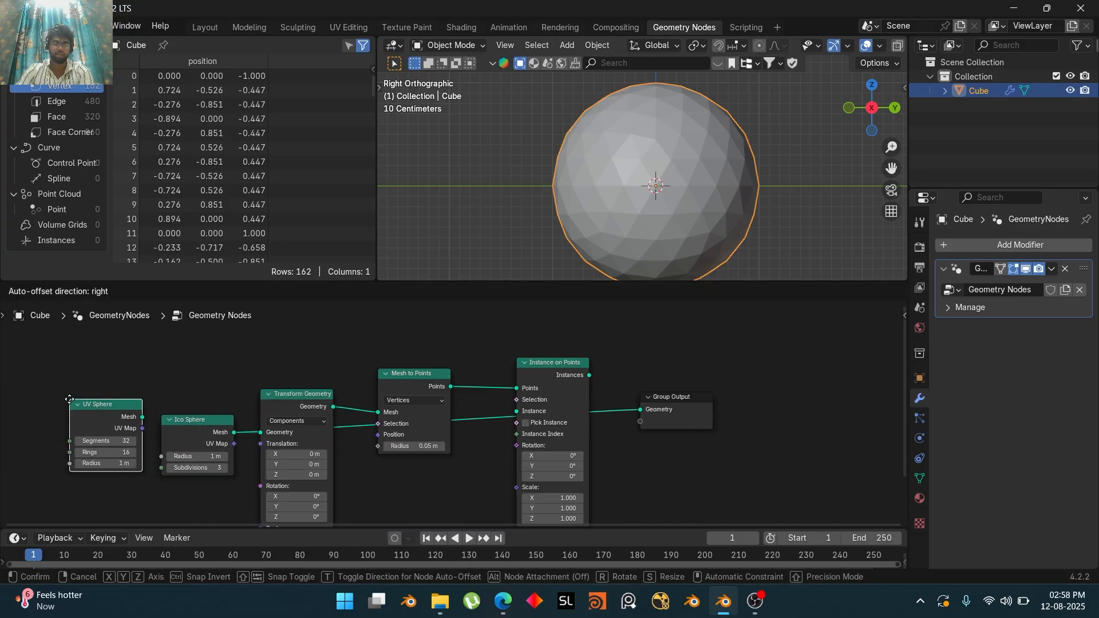
click(70, 400)
ctrl+shift+click(137, 417)
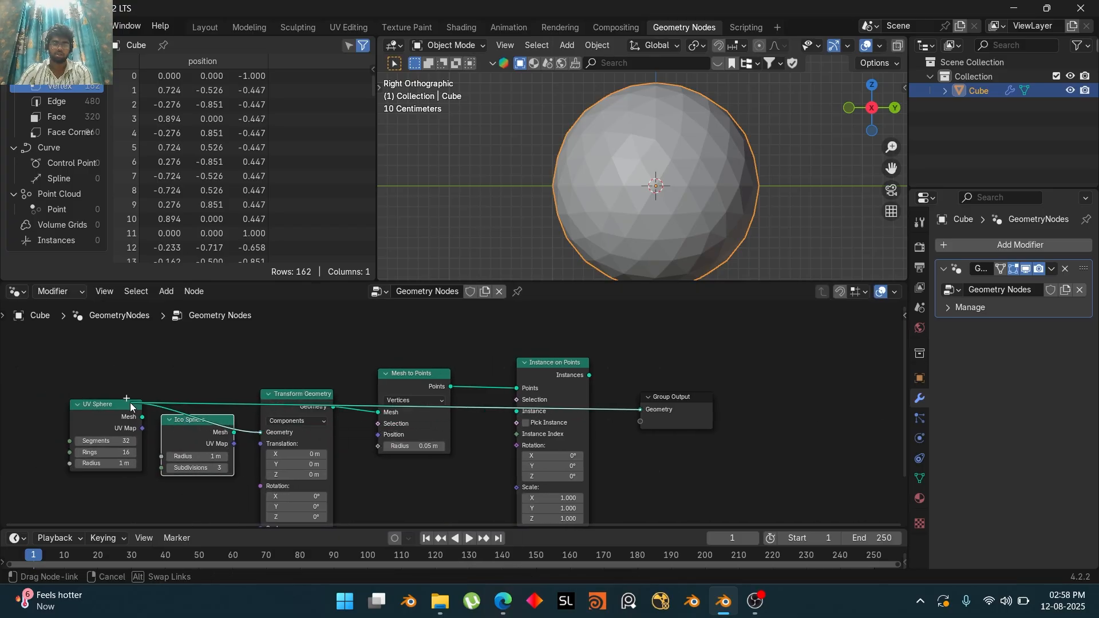
scroll(699, 210, up, 4)
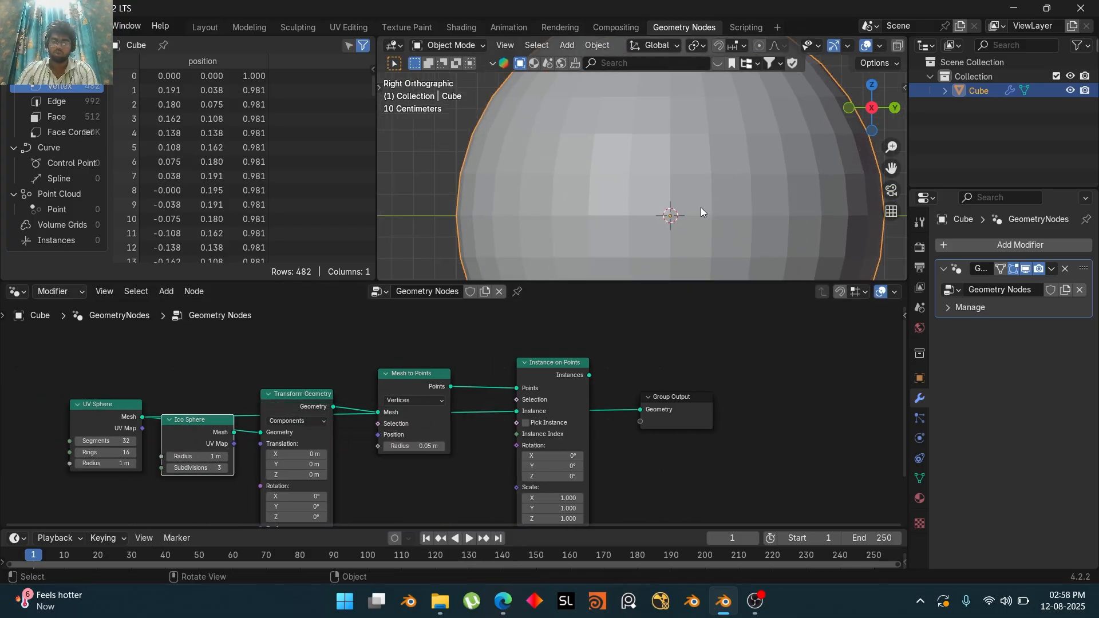
scroll(690, 180, down, 5)
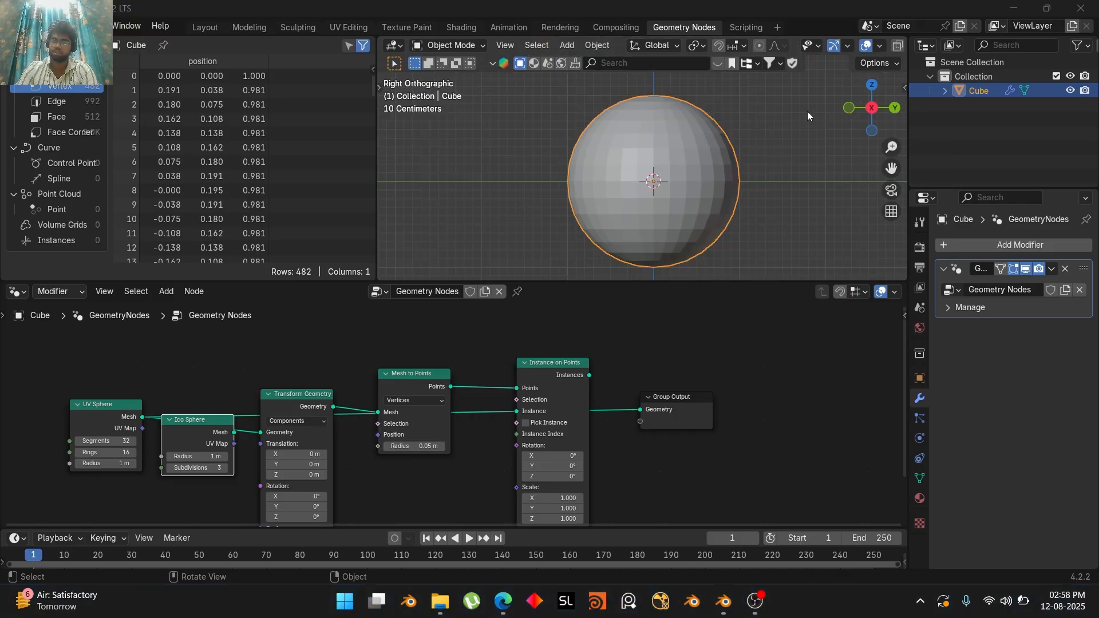
Annotate sample points on the UV sphere's faces and beside the sphere, and undo the annotations
drag(869, 117, 890, 239)
drag(892, 169, 895, 127)
scroll(740, 153, up, 4)
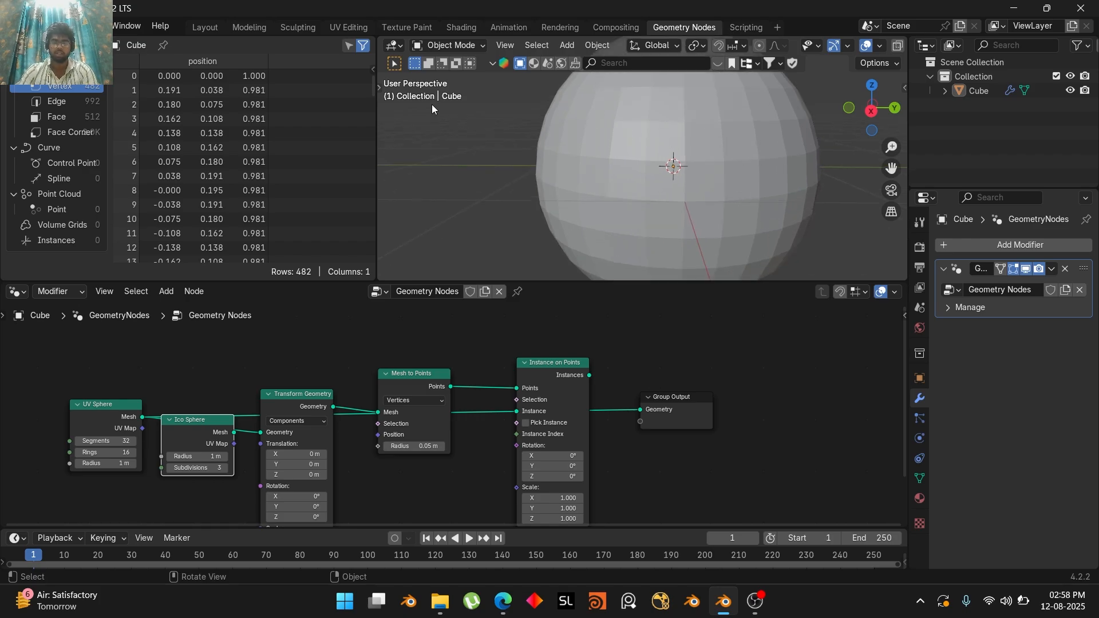
key(n)
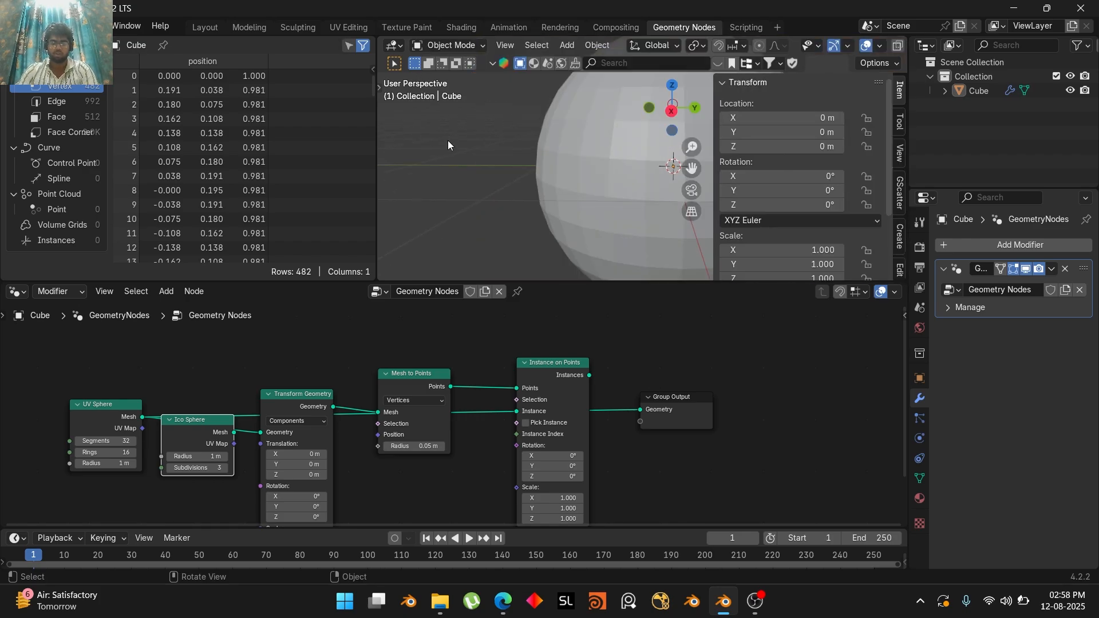
key(n)
key(t)
click(396, 245)
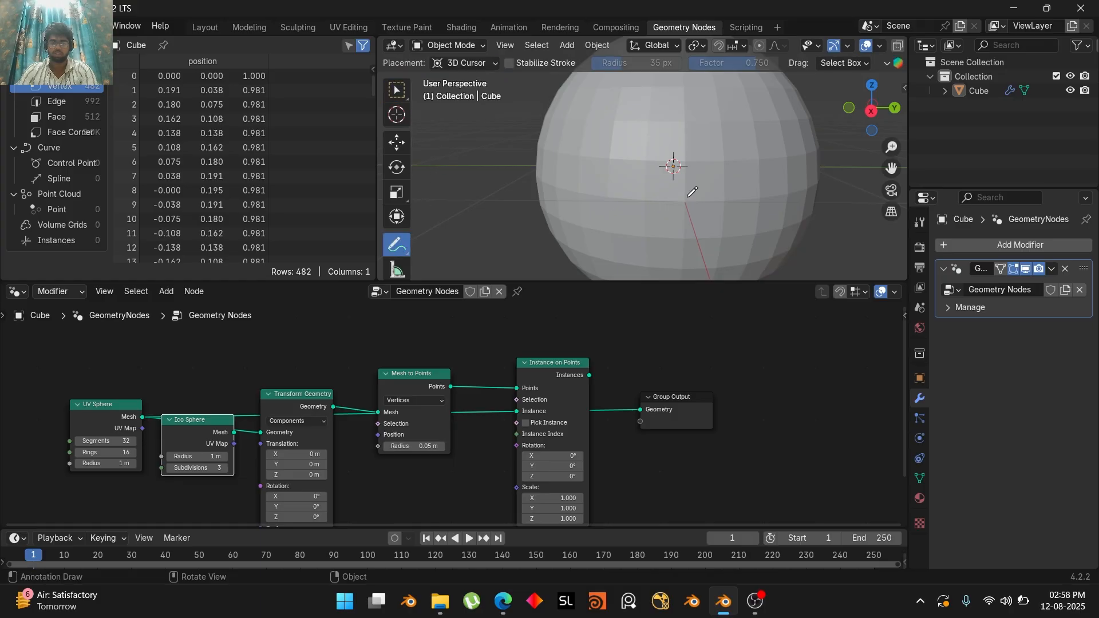
mouse_move(685, 198)
mouse_down()
mouse_move(677, 207)
mouse_move(723, 208)
mouse_up()
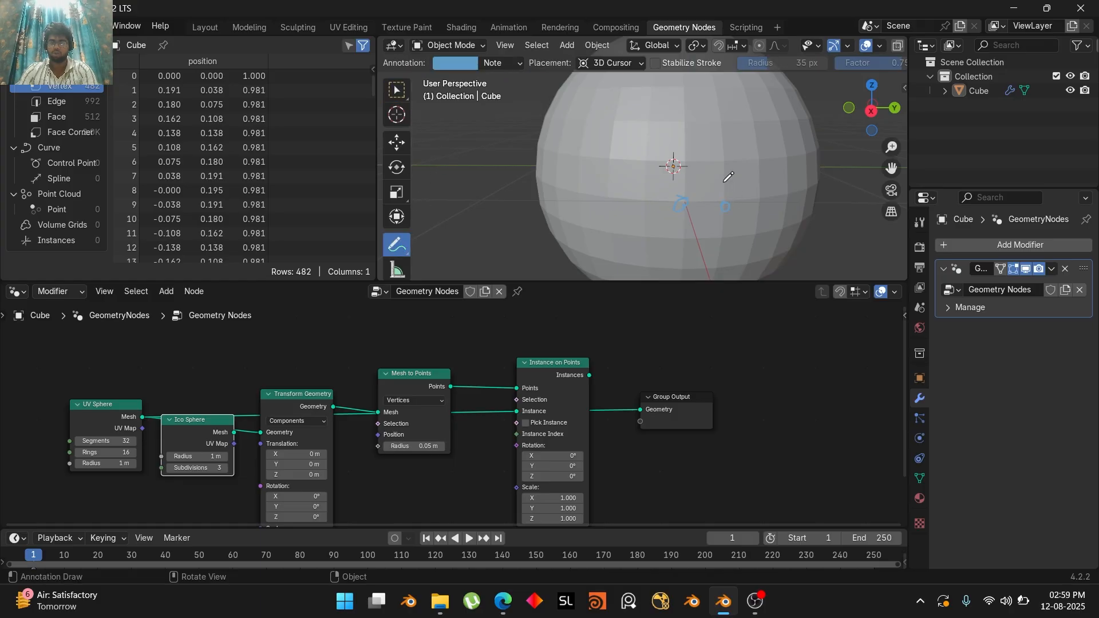
mouse_move(723, 162)
mouse_down()
mouse_move(727, 170)
mouse_move(682, 173)
mouse_move(693, 164)
mouse_up()
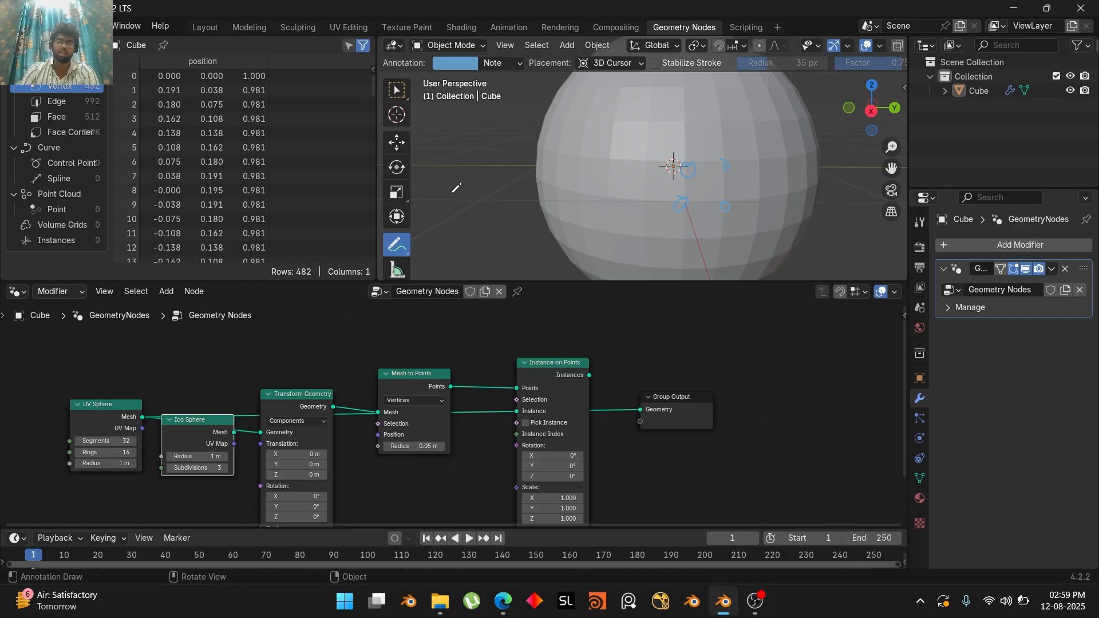
mouse_move(450, 195)
mouse_down()
mouse_move(447, 203)
mouse_move(481, 201)
mouse_move(466, 180)
mouse_move(490, 181)
mouse_up()
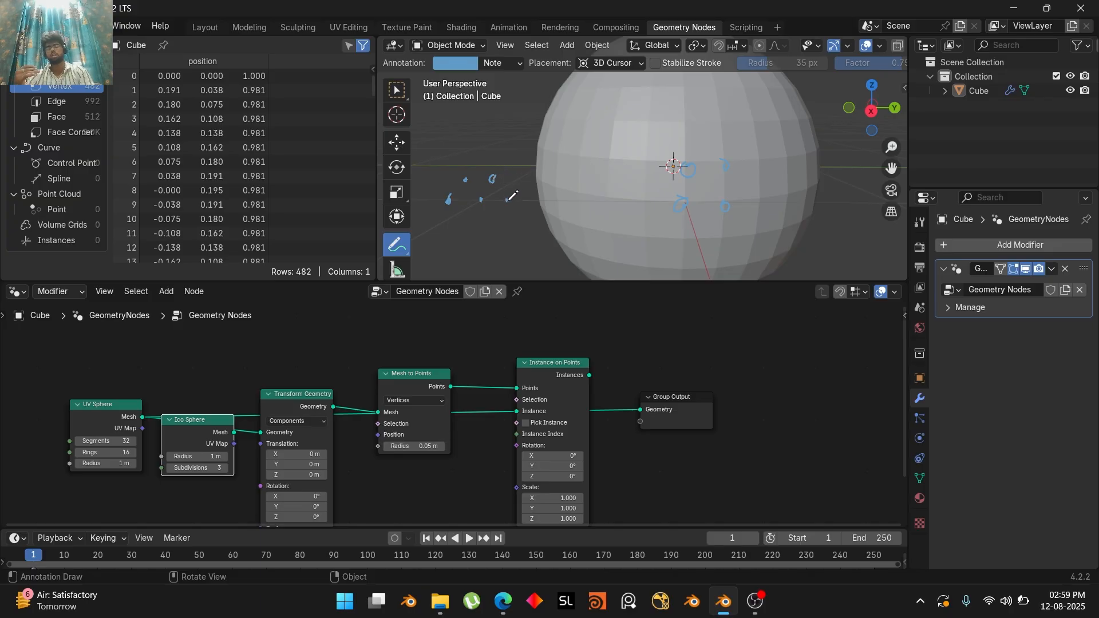
click(507, 199)
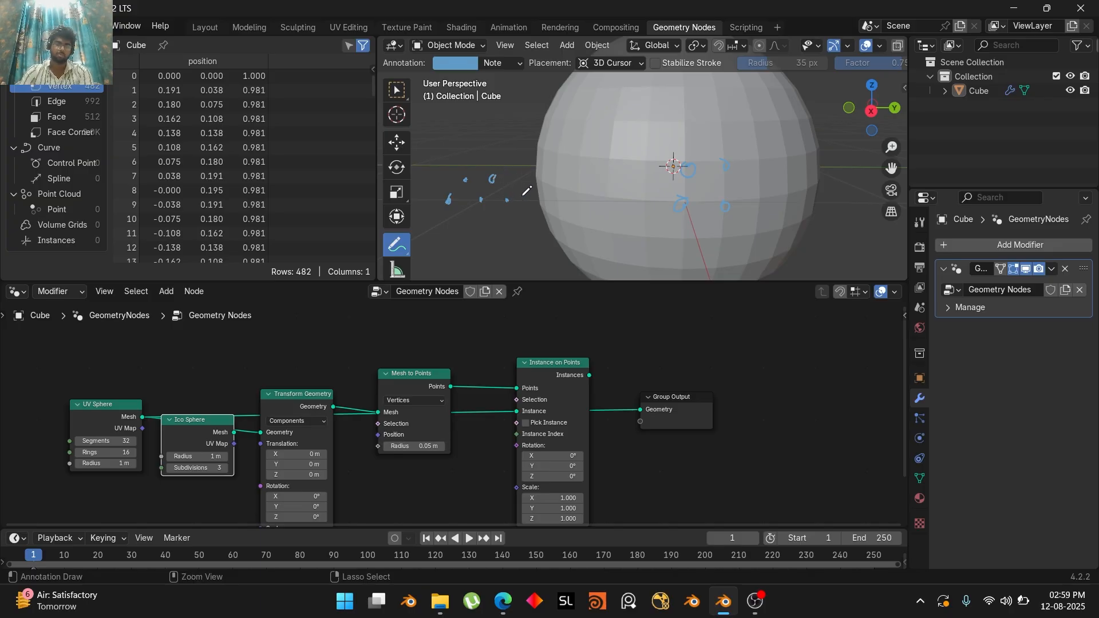
key(ctrl+z)
key(ctrl+z)
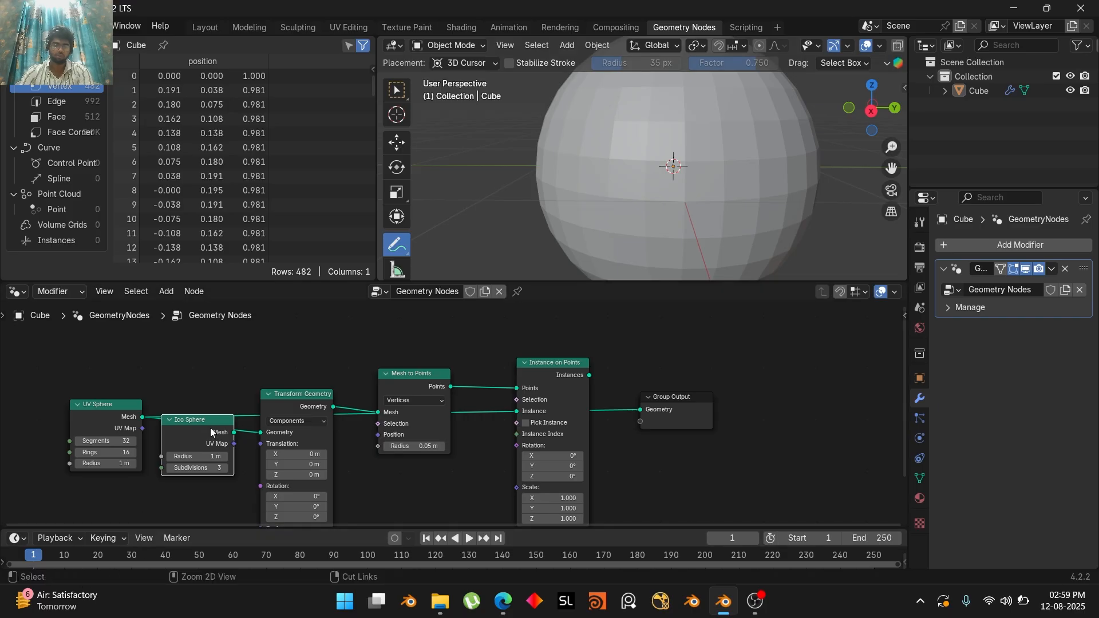
Move the Ico Sphere node lower and transfer the UV Sphere's mesh links back to the Ico Sphere
drag(211, 438, 201, 454)
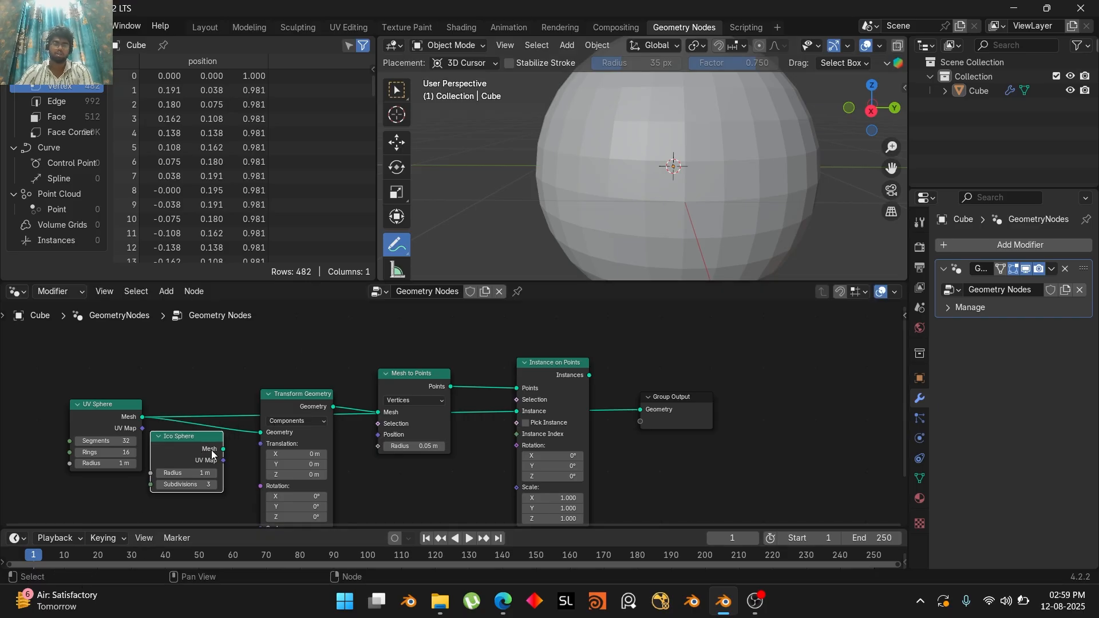
ctrl+drag(143, 417, 223, 448)
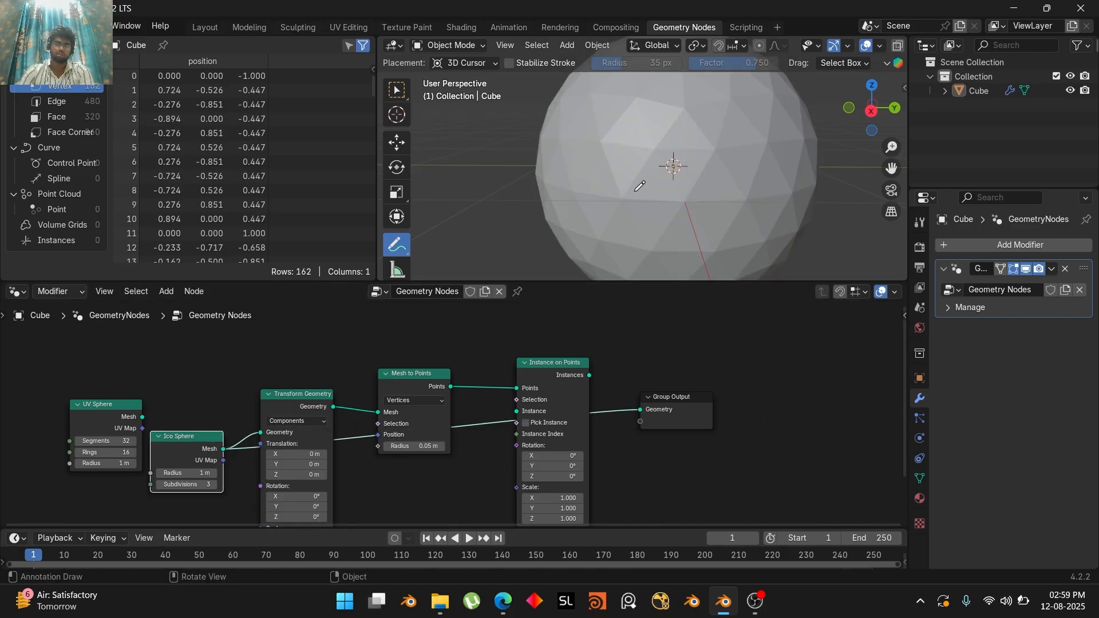
scroll(696, 158, down, 3)
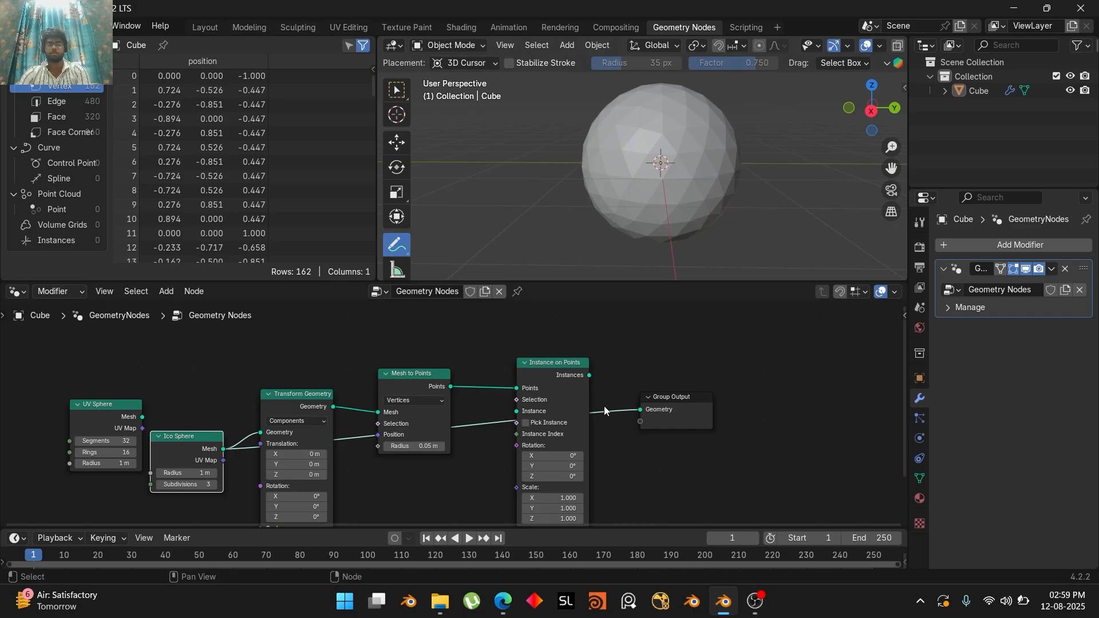
Return to the Select Box tool and connect the Instances output of Instance on Points to Group Output
click(395, 90)
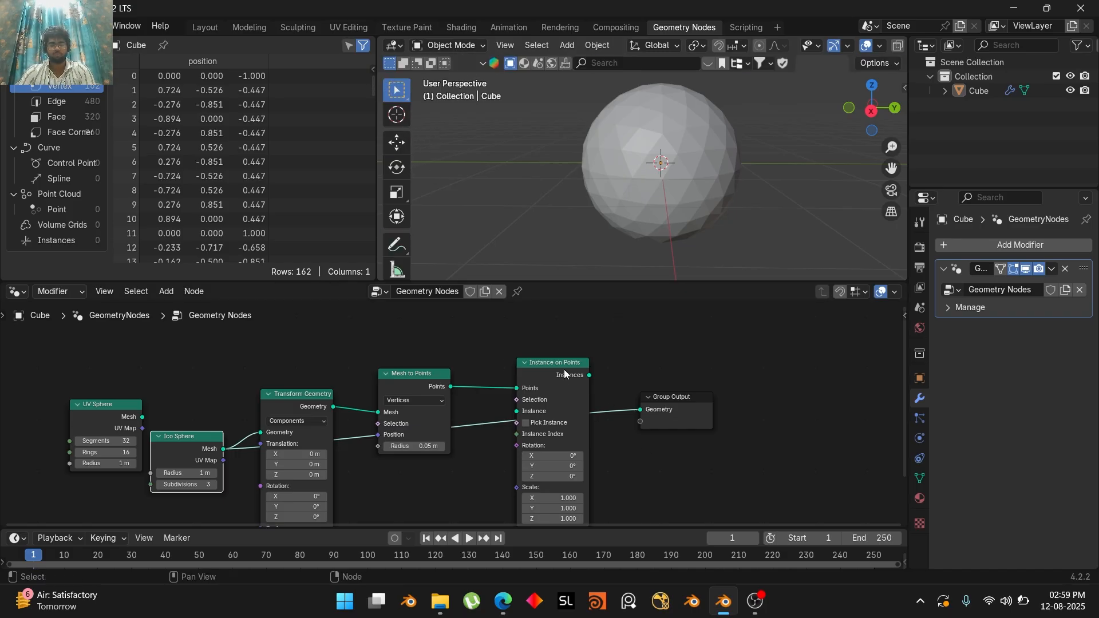
drag(589, 375, 640, 408)
middle_drag(657, 462, 683, 424)
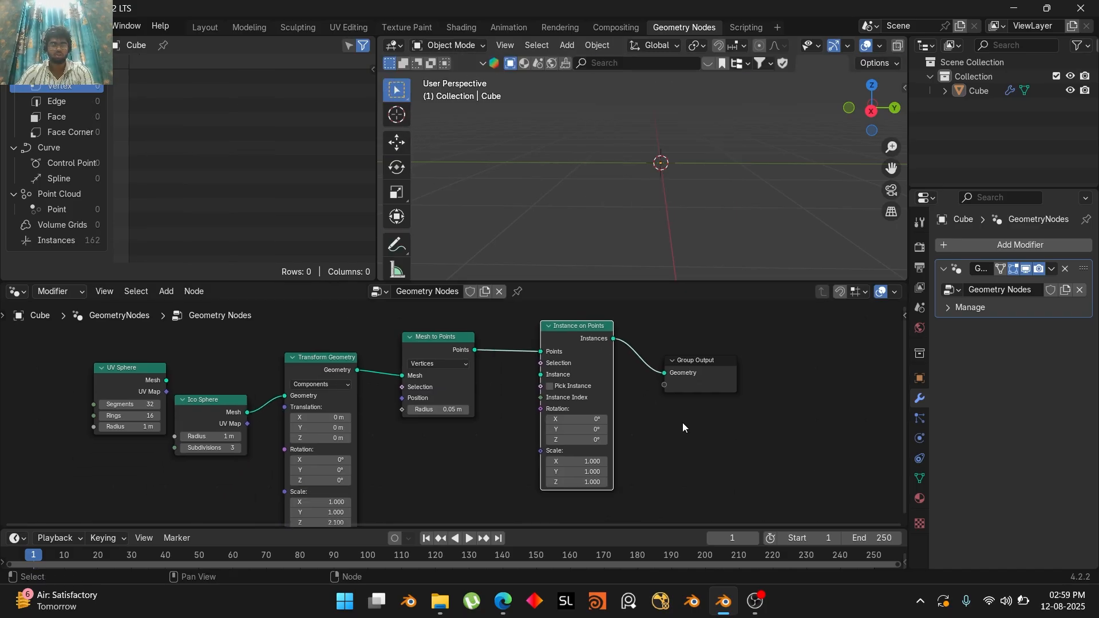
Add a second Ico Sphere node below Mesh to Points and connect its mesh to the Instance input of Instance on Points
click(618, 444)
key(shift+a)
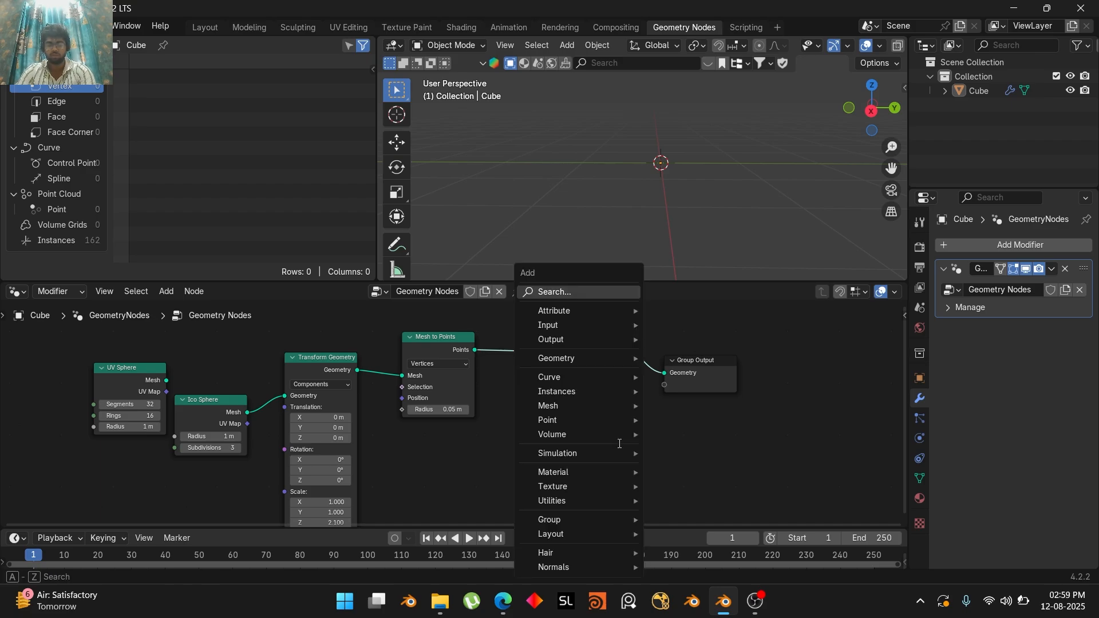
text(ic)
click(693, 433)
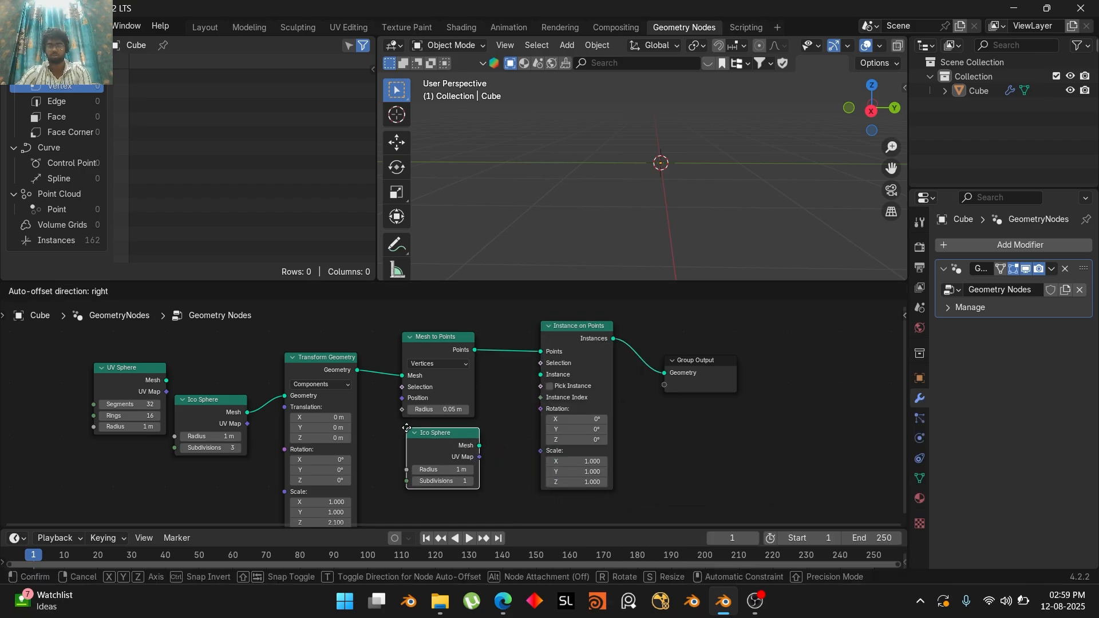
click(437, 435)
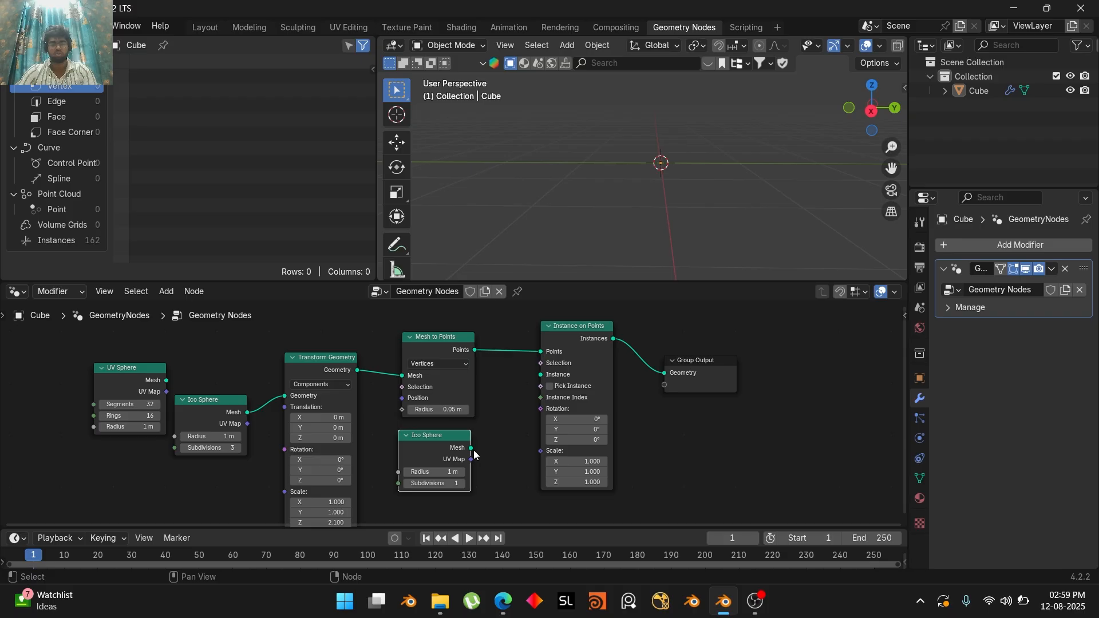
drag(471, 448, 540, 374)
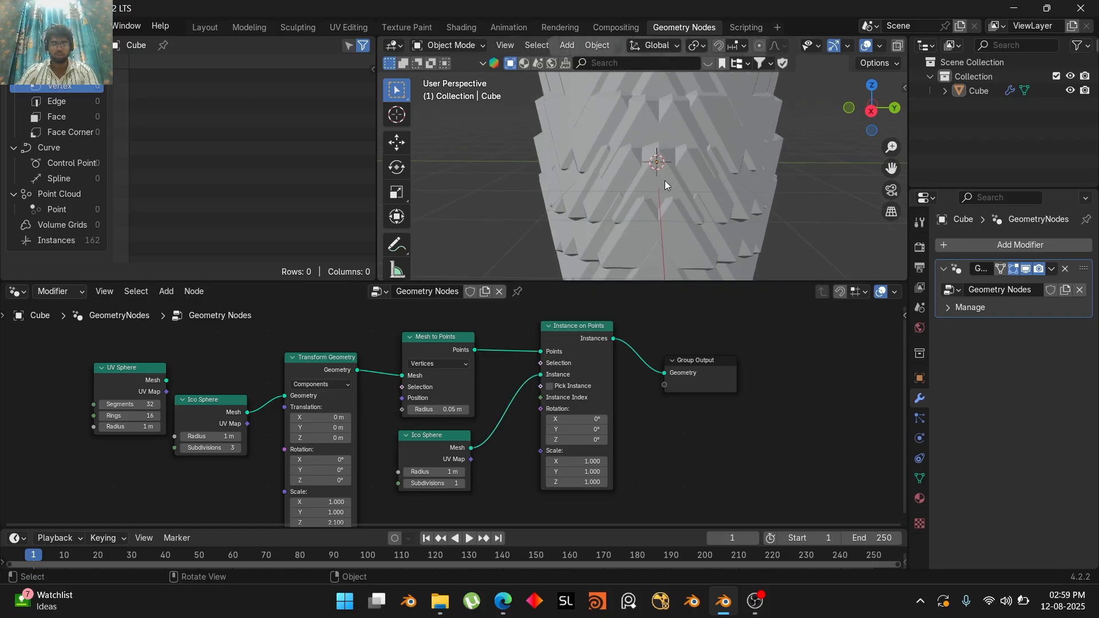
scroll(664, 180, down, 2)
Set the instanced Ico Sphere's subdivisions to 4
middle_drag(667, 412, 698, 391)
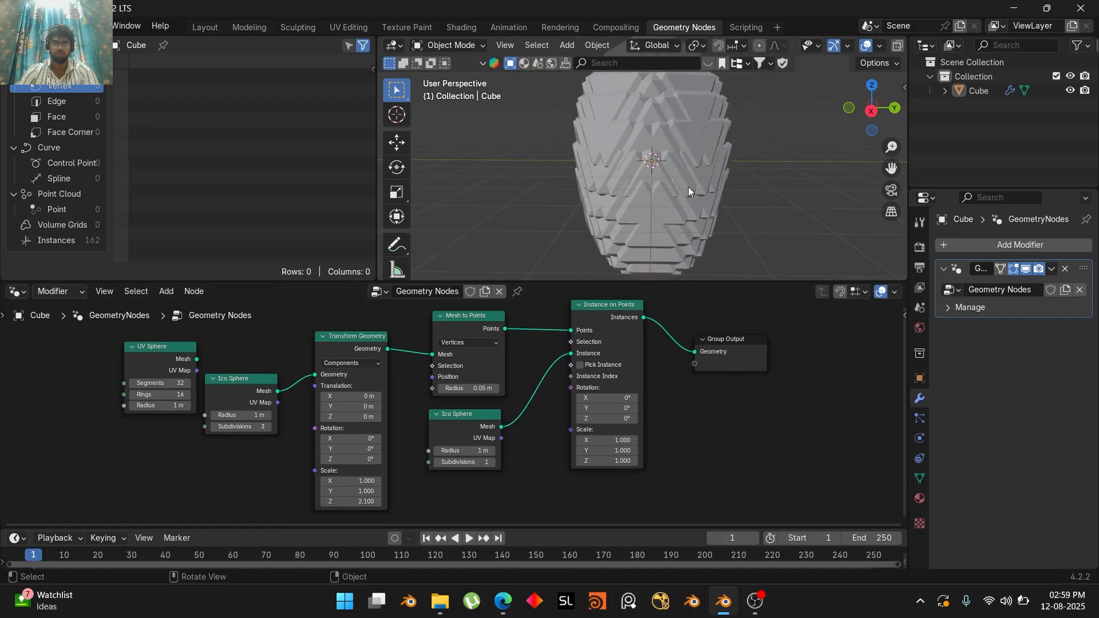
scroll(542, 470, up, 2)
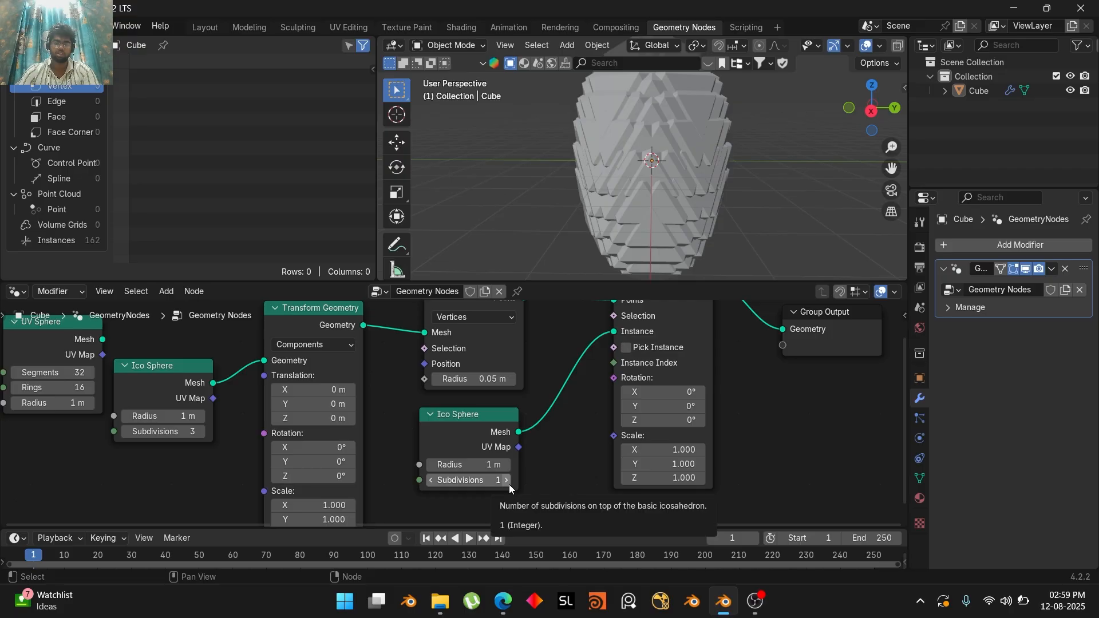
click(510, 484)
click(509, 484)
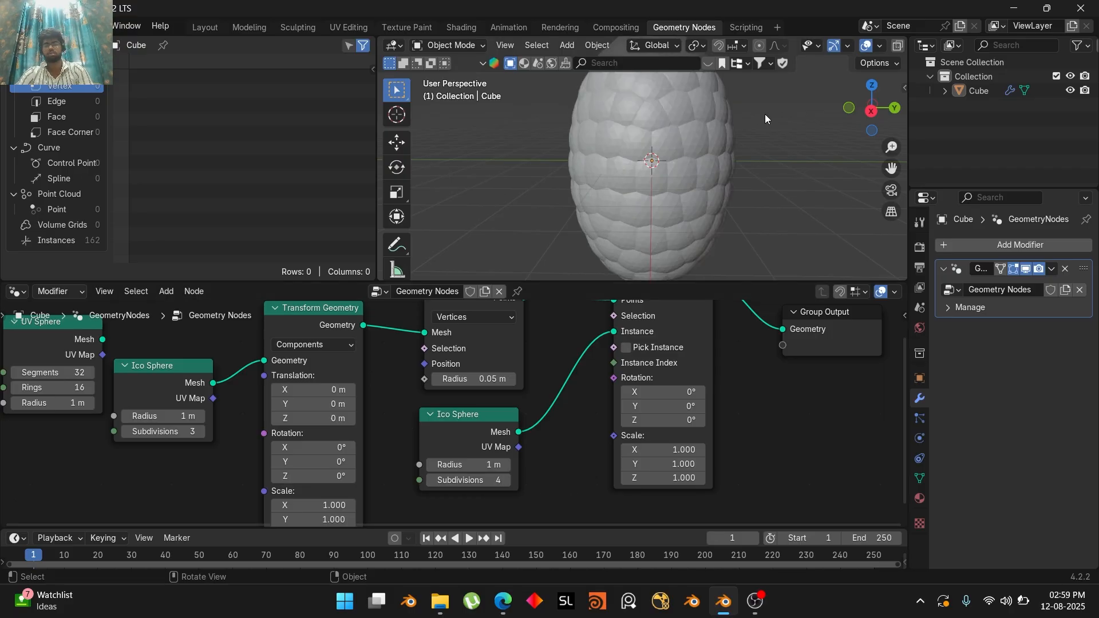
scroll(764, 115, up, 4)
scroll(730, 135, down, 5)
scroll(730, 142, up, 1)
scroll(730, 142, down, 2)
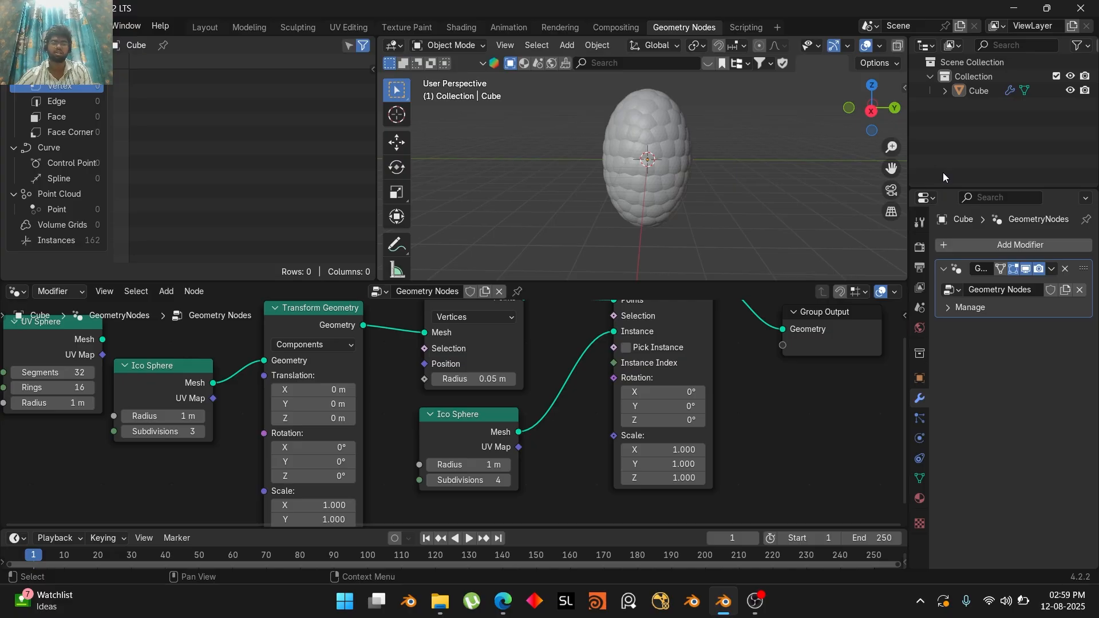
middle_drag(755, 390, 520, 502)
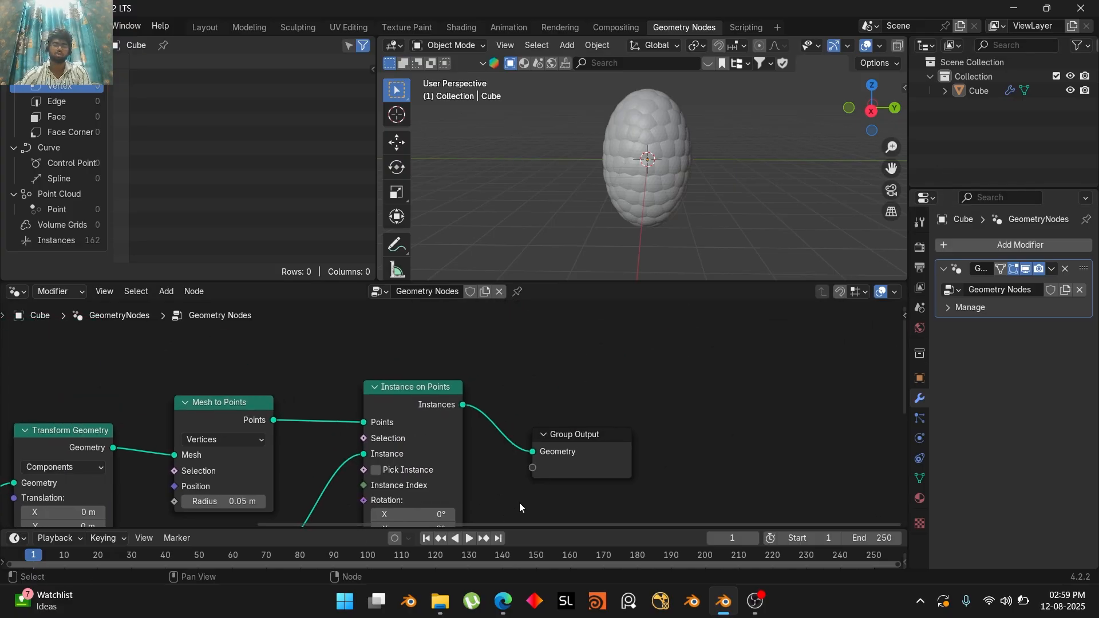
Move Group Output farther right to make room and add a Random Value node below the second Ico Sphere
drag(598, 459, 822, 412)
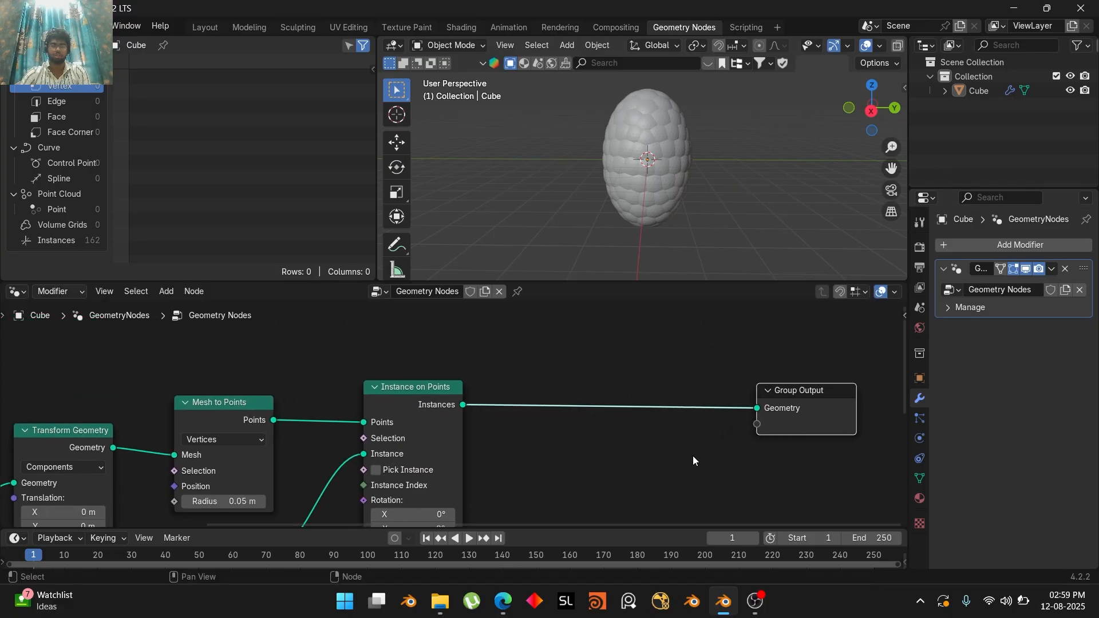
key(Home)
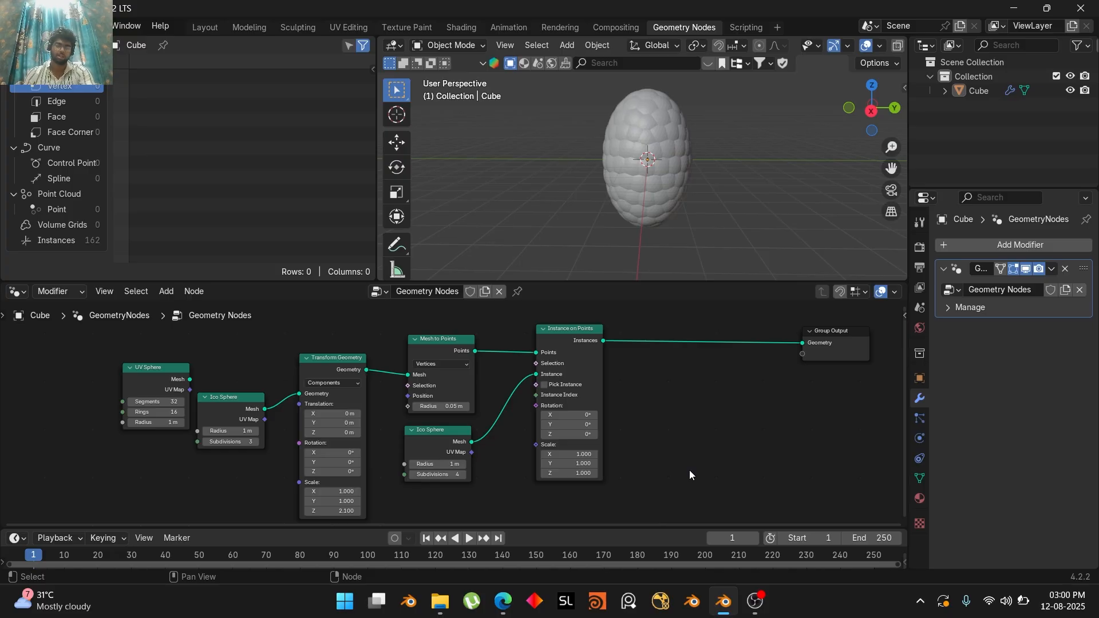
key(shift+a)
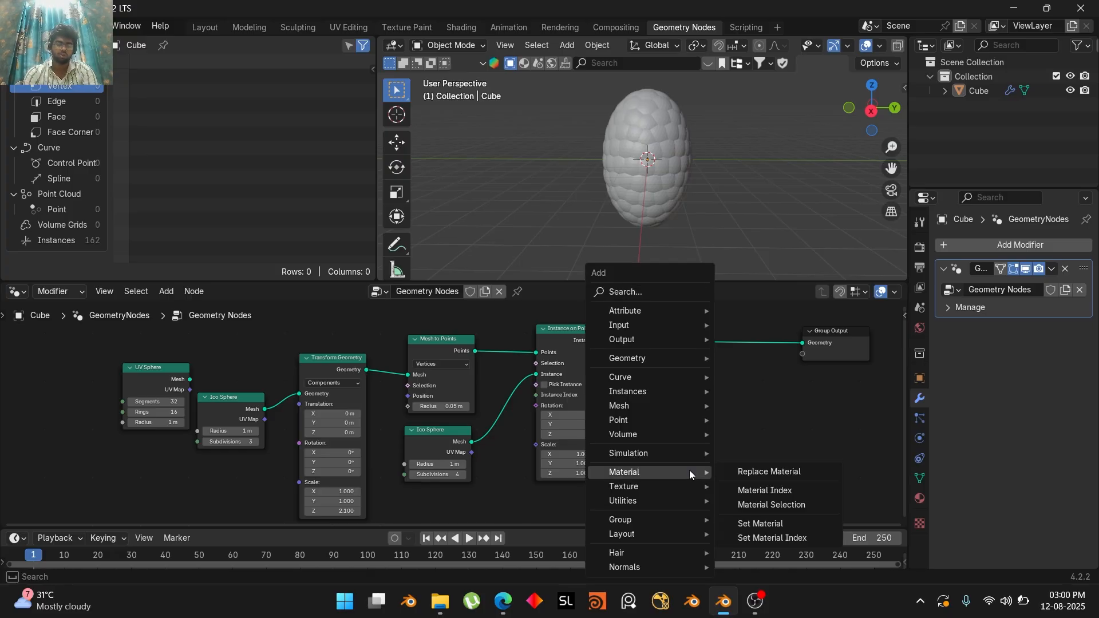
text(ran)
key(Down)
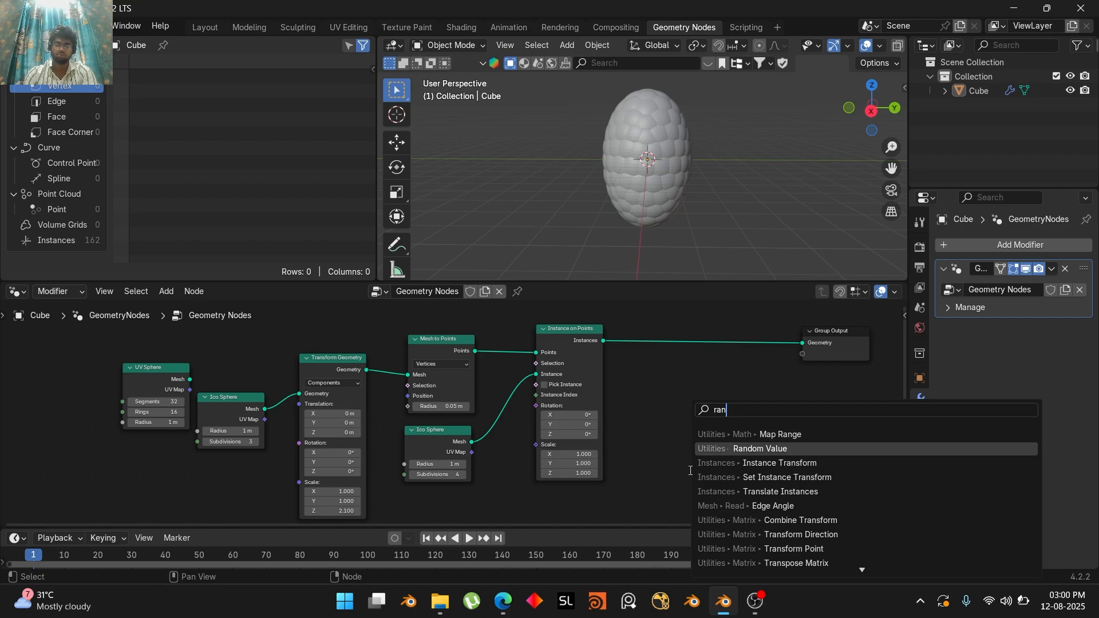
key(Return)
click(418, 494)
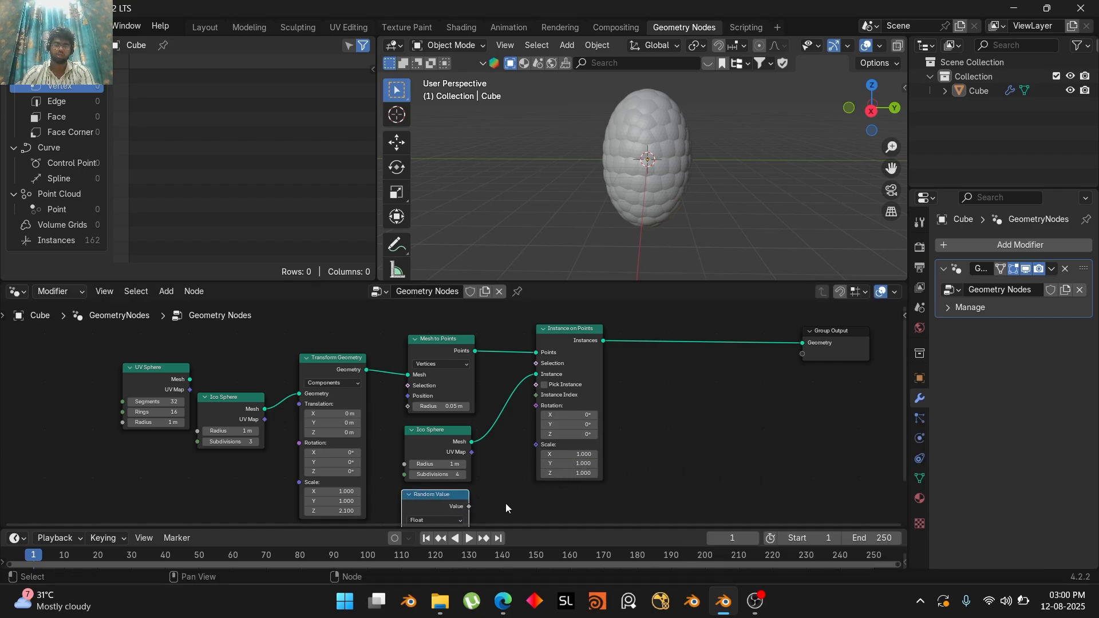
Connect the Random Value output to the Scale input of Instance on Points
scroll(515, 458, up, 2)
drag(525, 433, 617, 348)
middle_drag(616, 348, 636, 323)
middle_drag(588, 416, 608, 404)
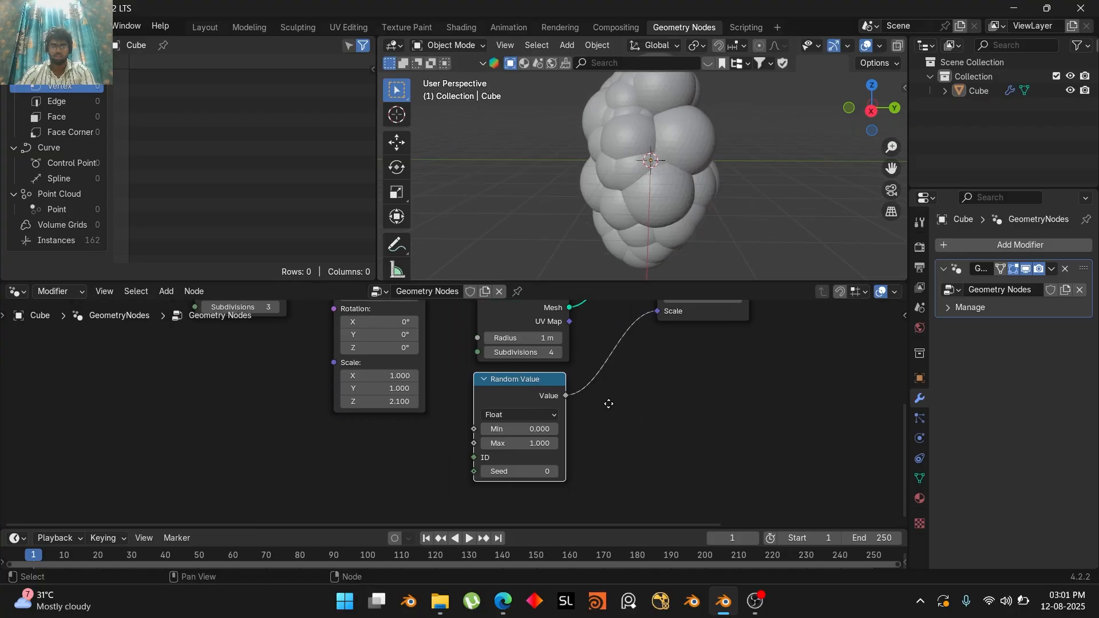
Set the Random Value node's Min to 0.550 and Max to 0.560
double_click(539, 429)
text(1)
key(Return)
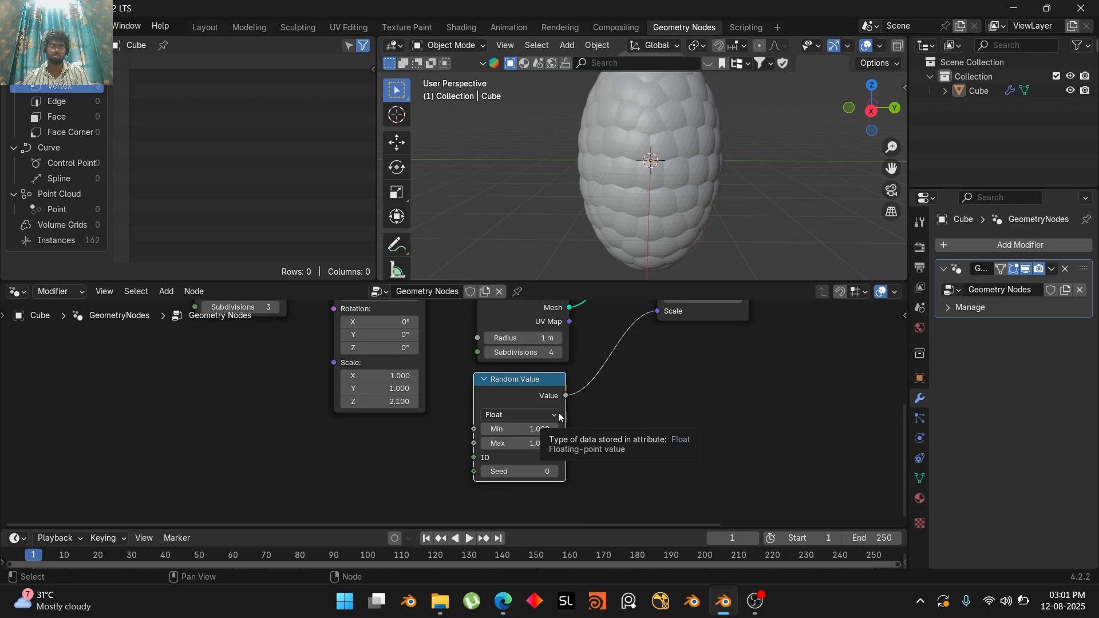
double_click(535, 442)
text(2.2)
key(Return)
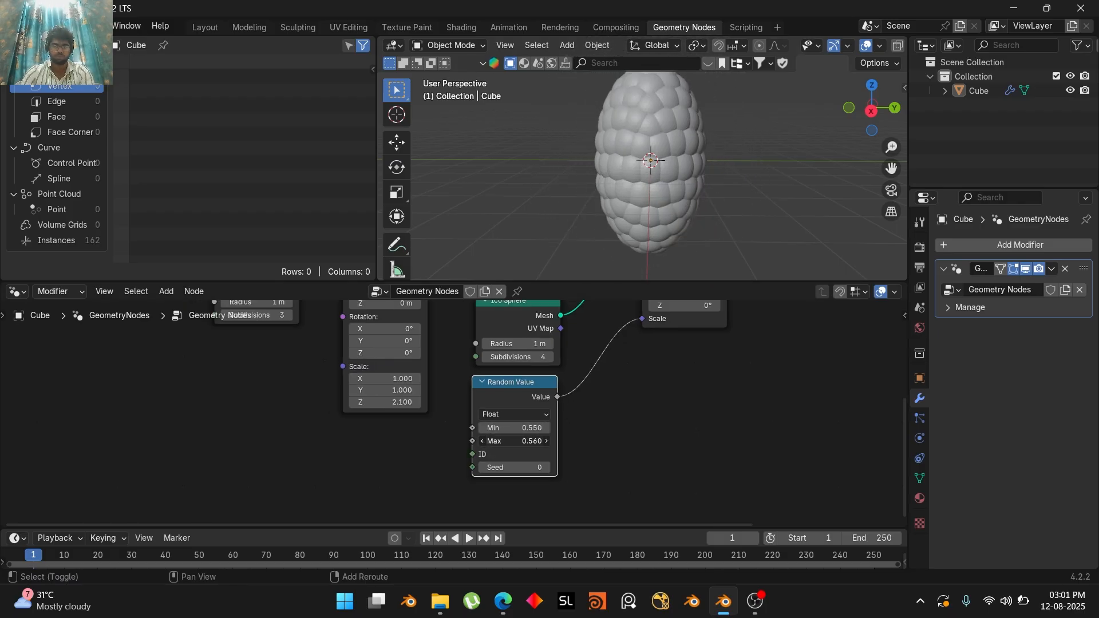
scroll(644, 181, down, 3)
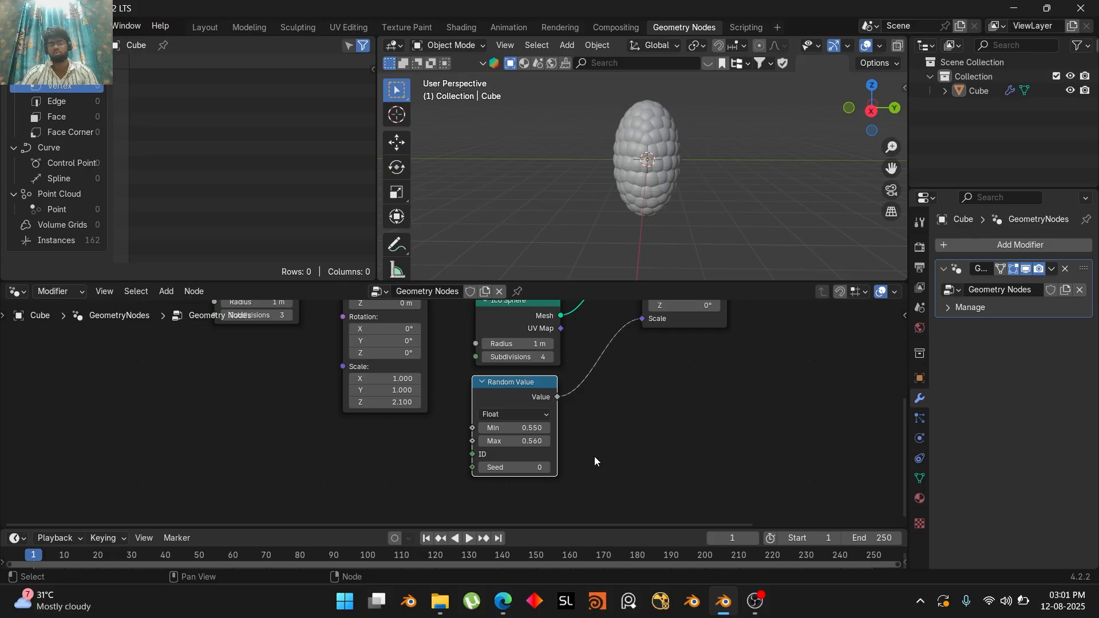
scroll(555, 427, up, 2)
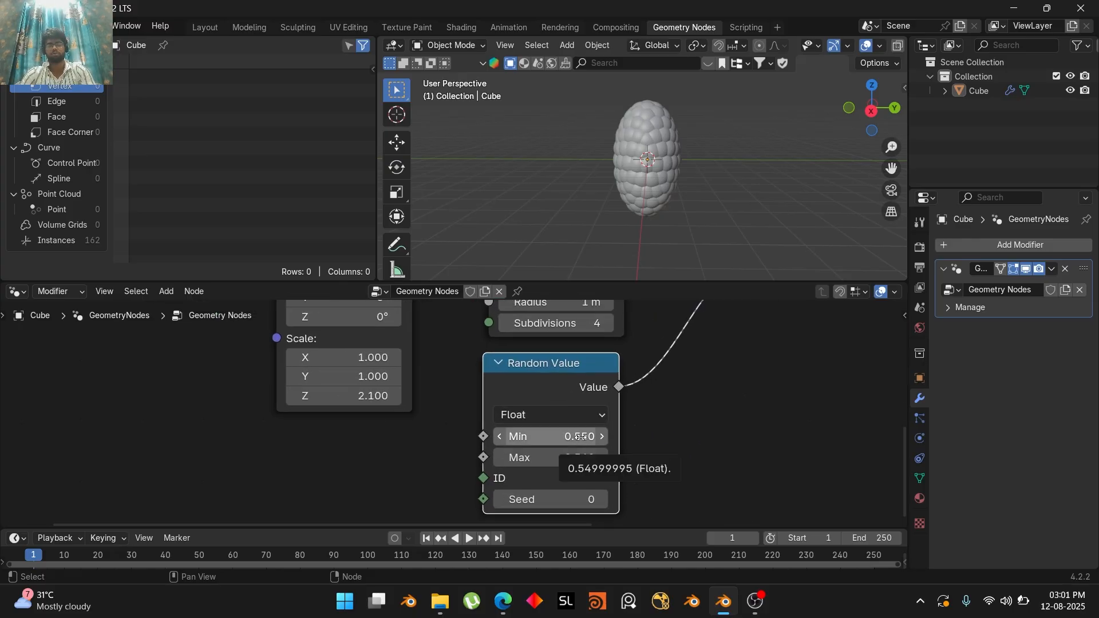
scroll(739, 418, down, 2)
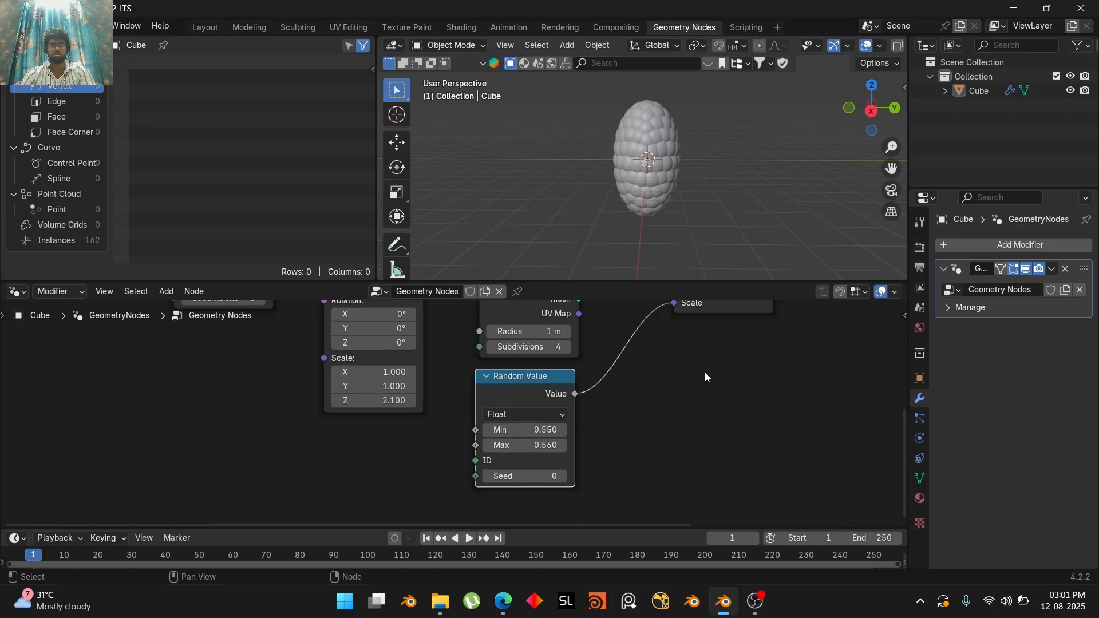
Check the berry's surface up close and move the Group Output node farther away from Instance on Points
middle_drag(705, 372, 518, 529)
scroll(659, 370, down, 3)
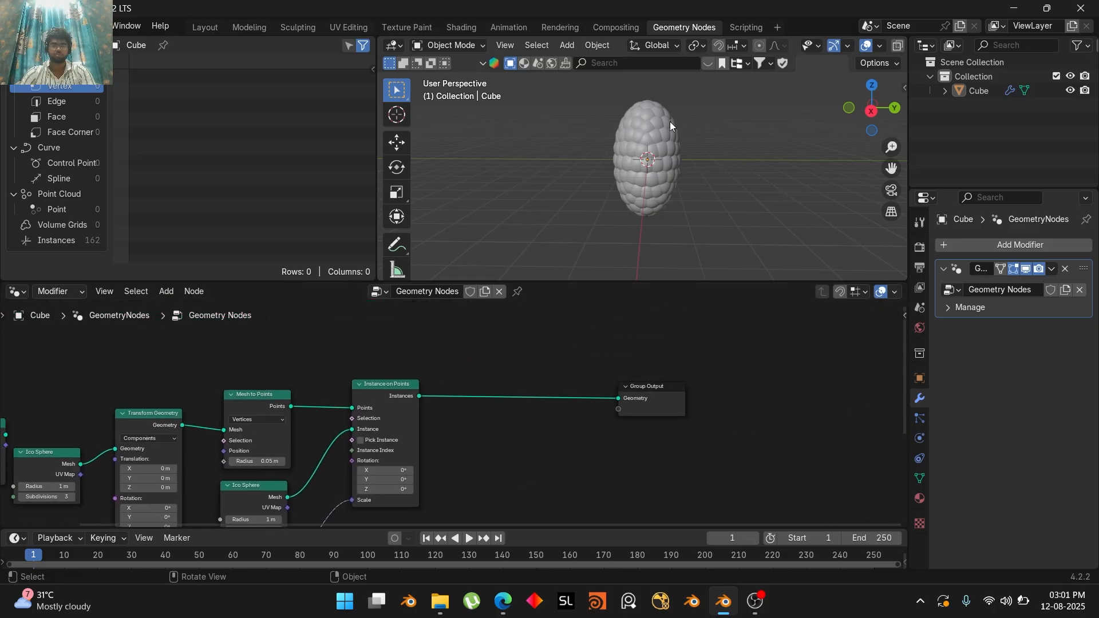
scroll(670, 121, up, 2)
drag(892, 169, 893, 190)
scroll(665, 187, up, 2)
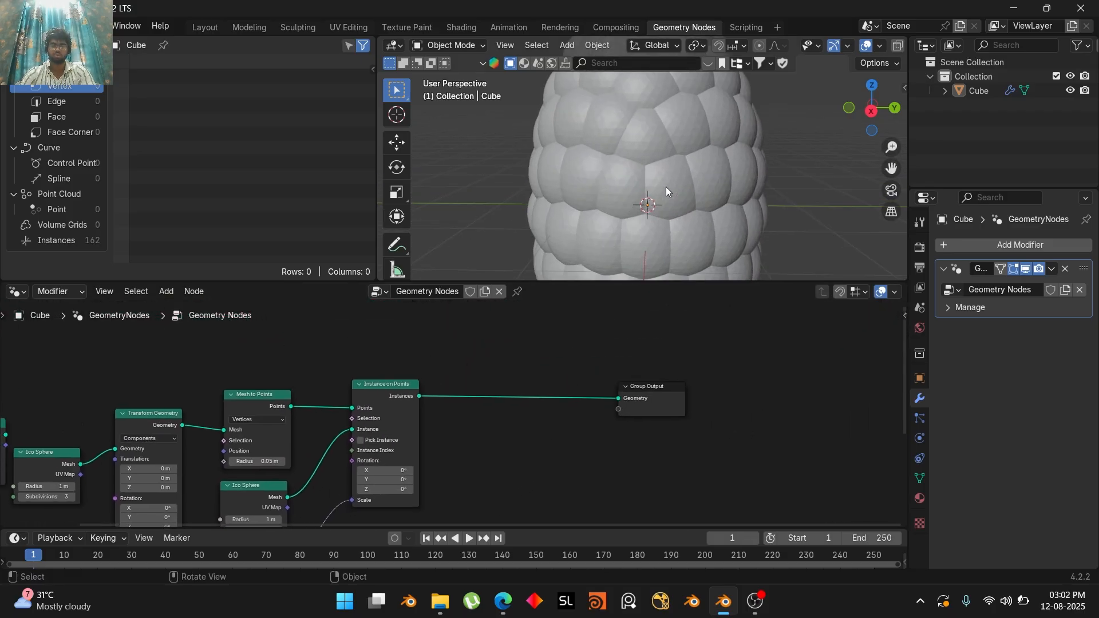
scroll(665, 187, down, 2)
drag(625, 415, 734, 417)
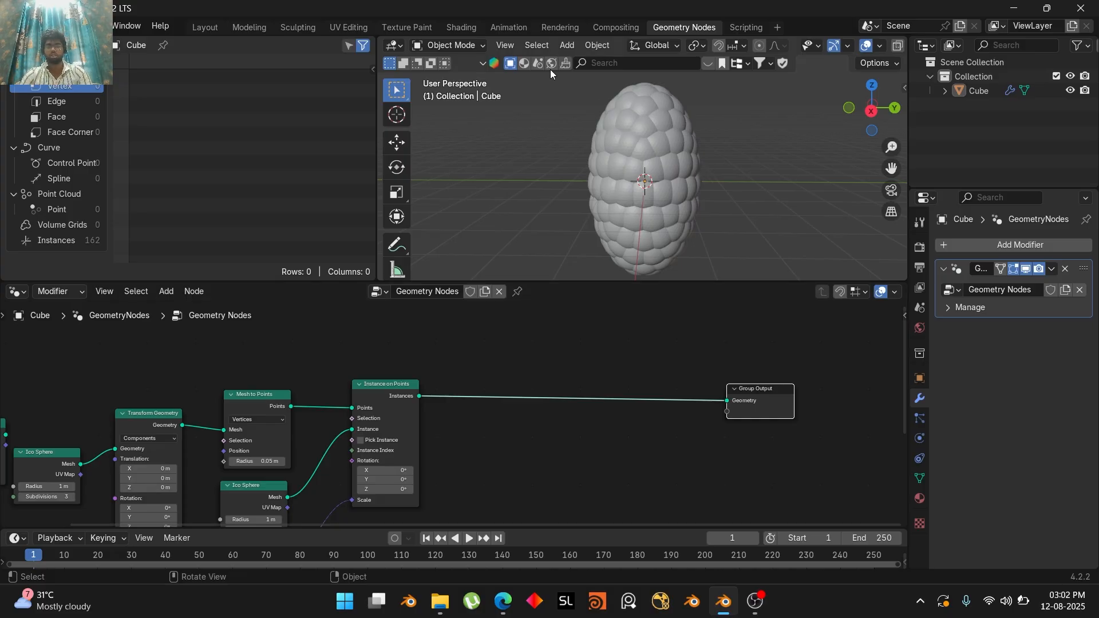
Add a cube mesh to the scene, reselect the berry and pin its geometry node tree
click(572, 52)
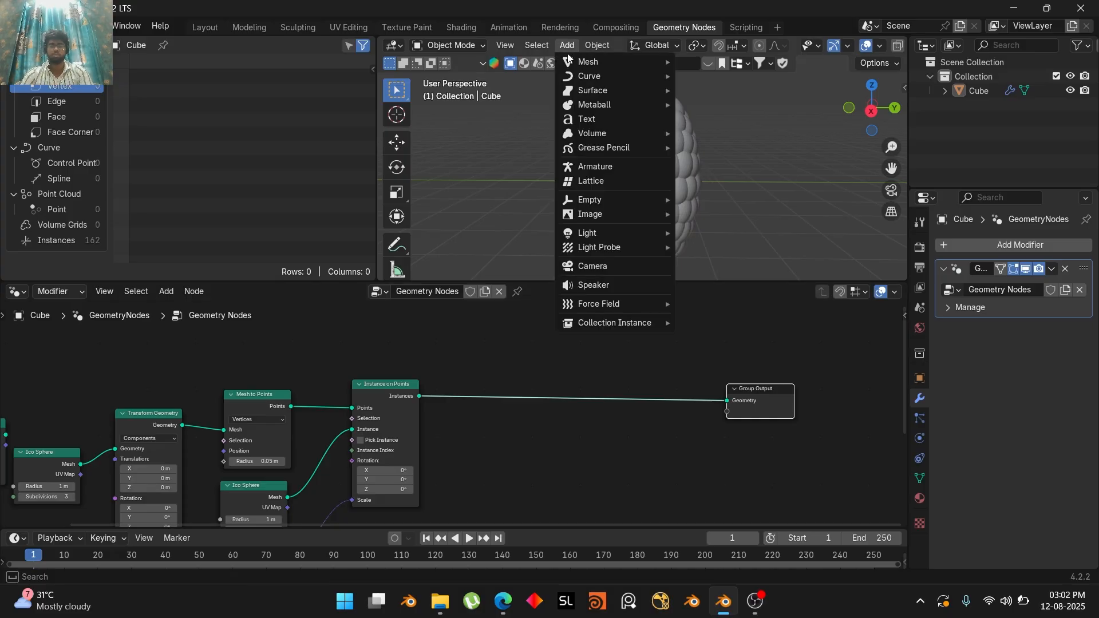
mouse_move(568, 60)
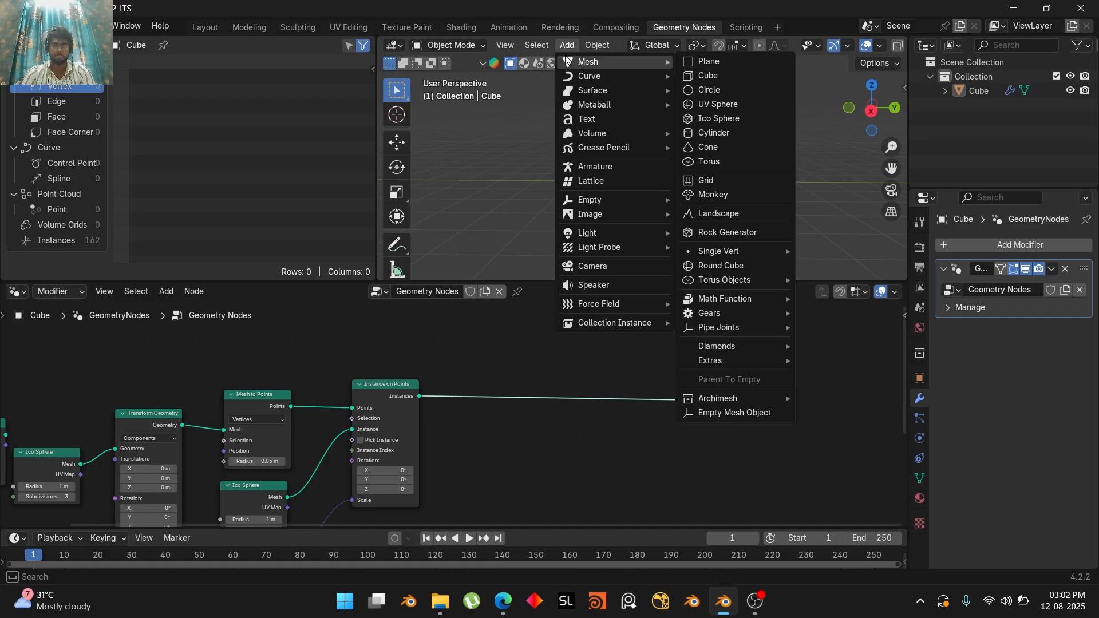
click(706, 79)
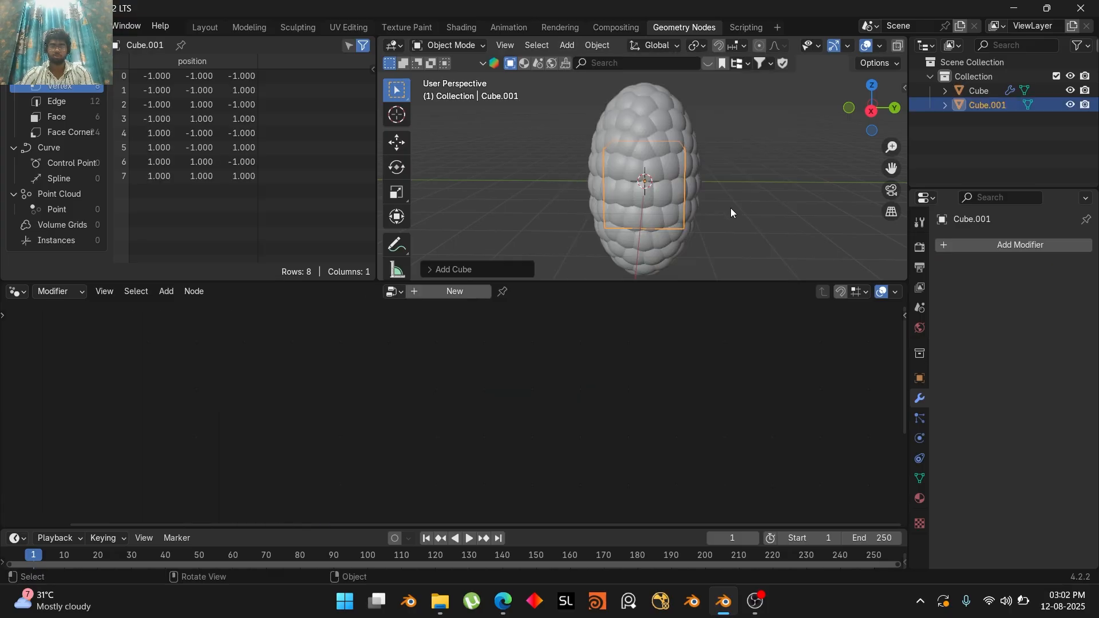
click(647, 236)
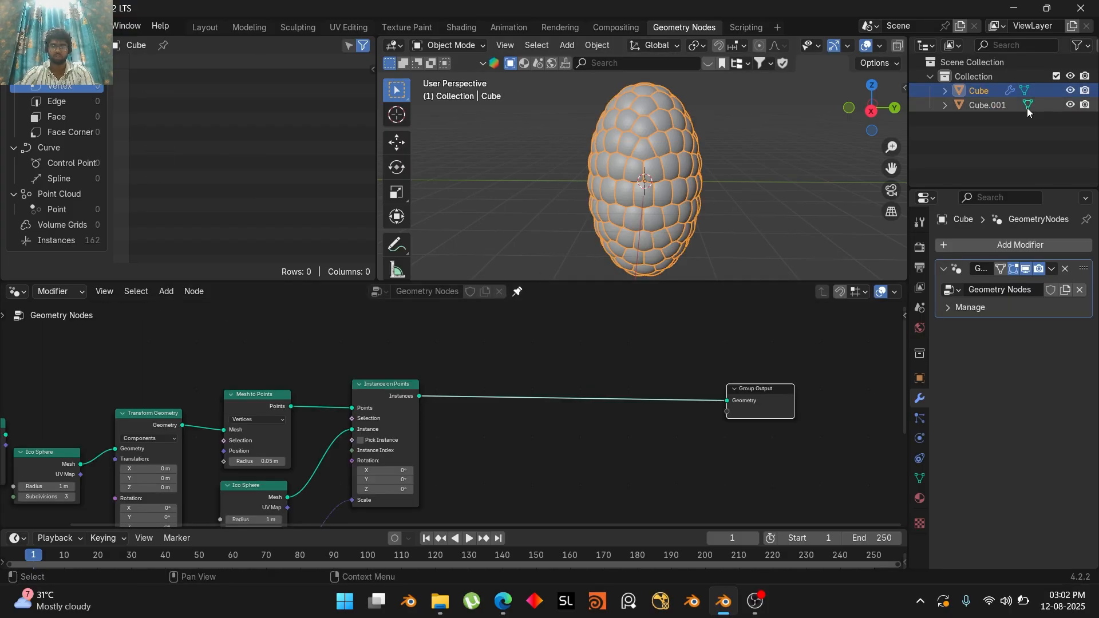
Move the new cube about 3.2 m along the Y axis so it stands beside the berry
click(1005, 106)
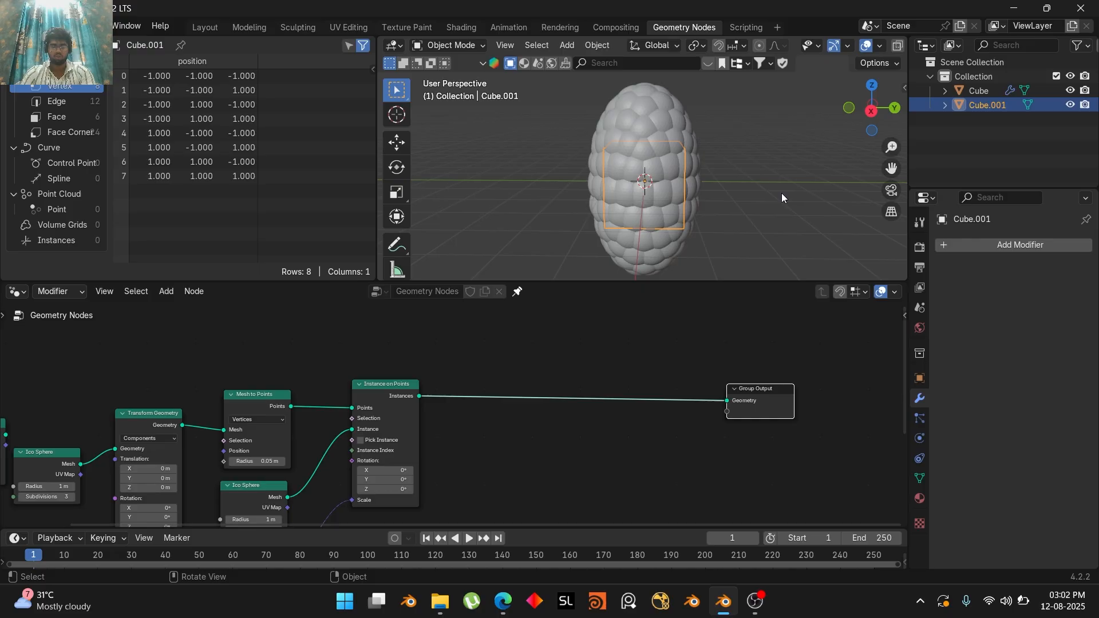
key(g)
key(y)
click(901, 197)
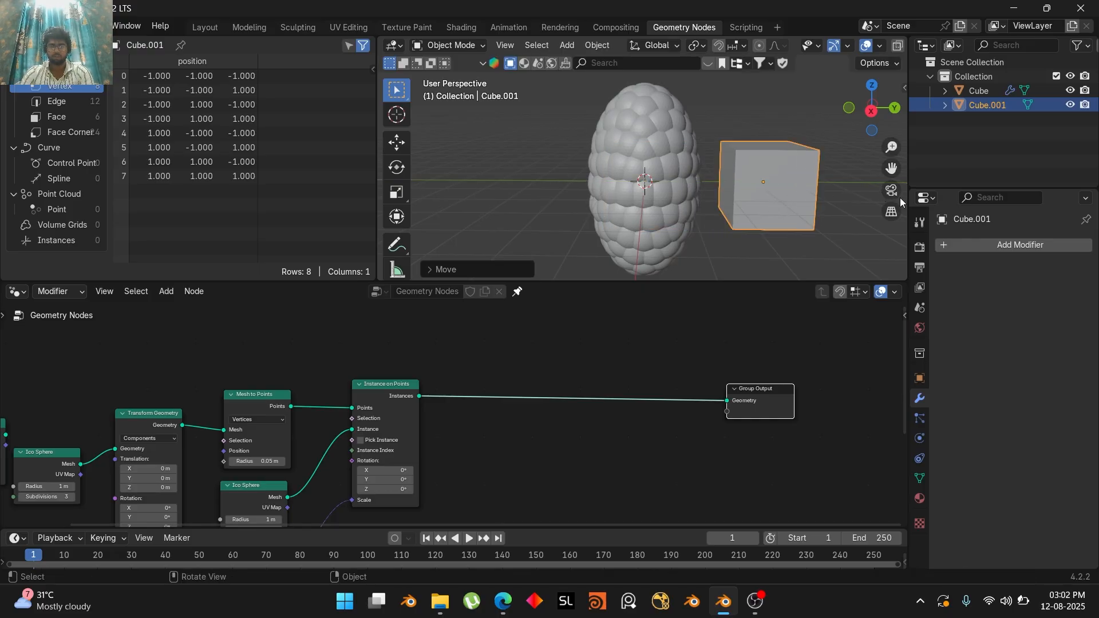
Set the new cube's viewport display to Bounds
click(919, 379)
scroll(988, 493, down, 1)
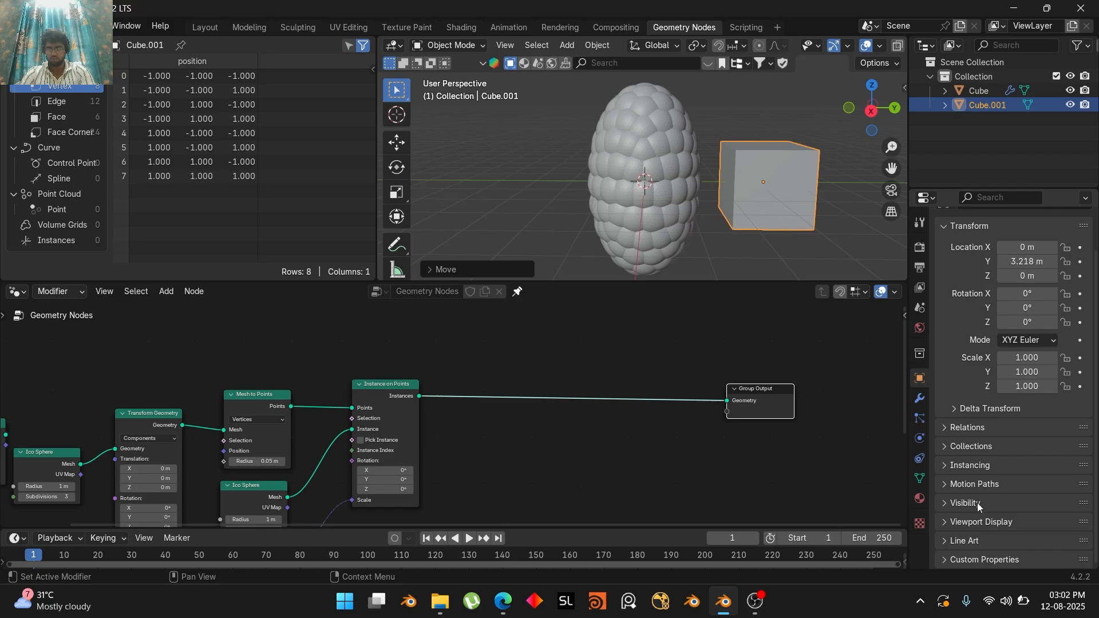
click(986, 522)
scroll(1000, 488, down, 5)
click(1034, 526)
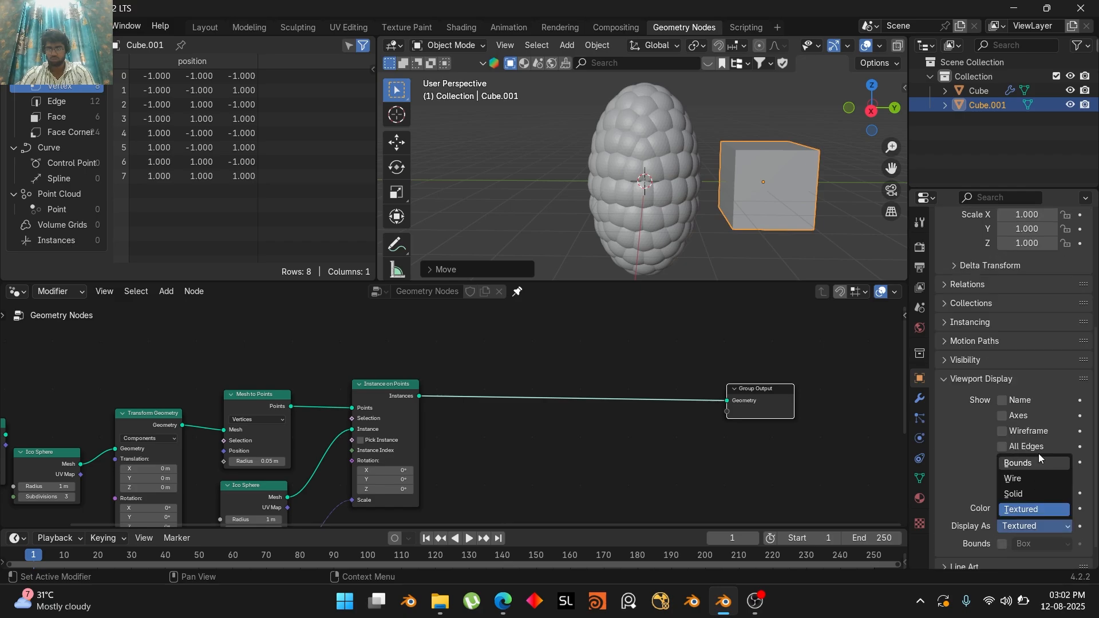
click(1038, 462)
click(966, 376)
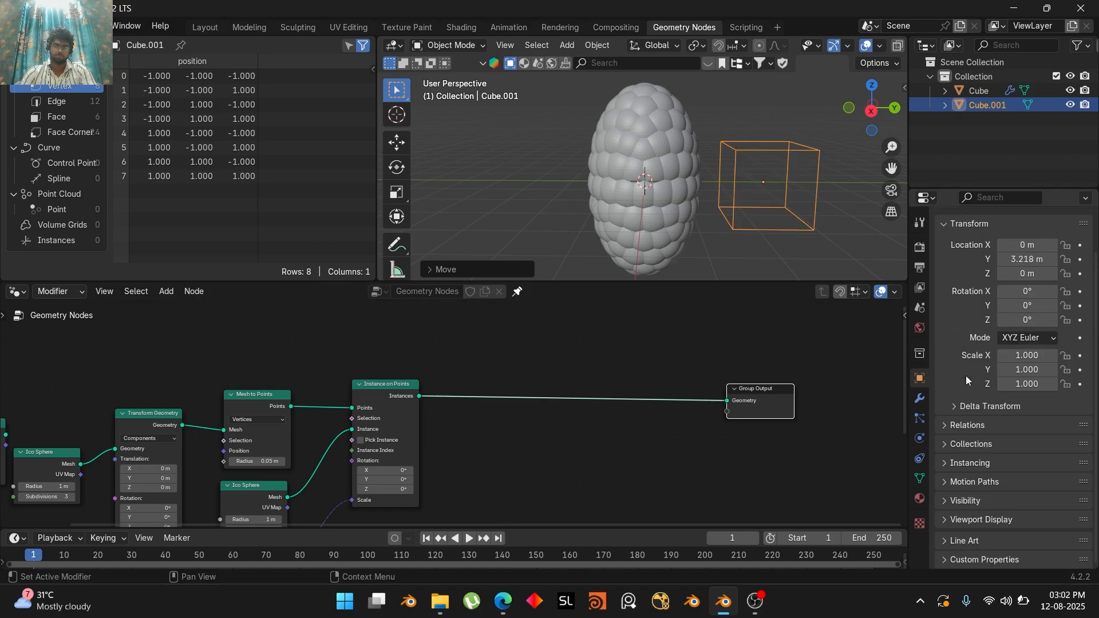
Bring Cube.001 into the node tree as an Object Info node and set it to Relative
middle_drag(681, 473, 612, 412)
drag(985, 102, 421, 449)
middle_drag(534, 442, 608, 386)
scroll(619, 434, up, 5)
middle_drag(619, 435, 619, 397)
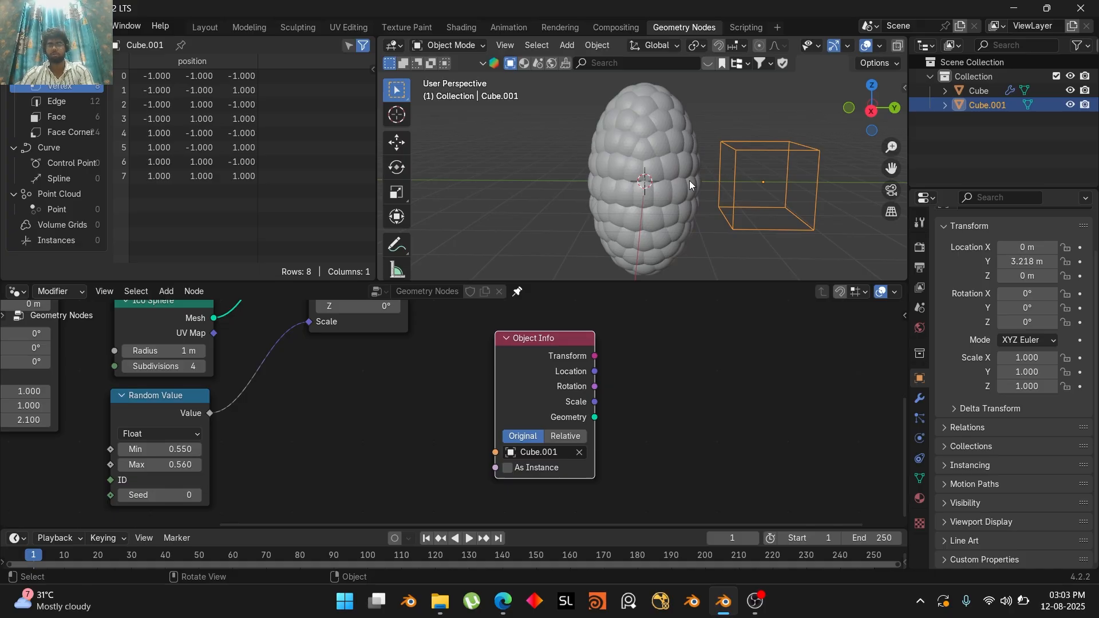
click(565, 436)
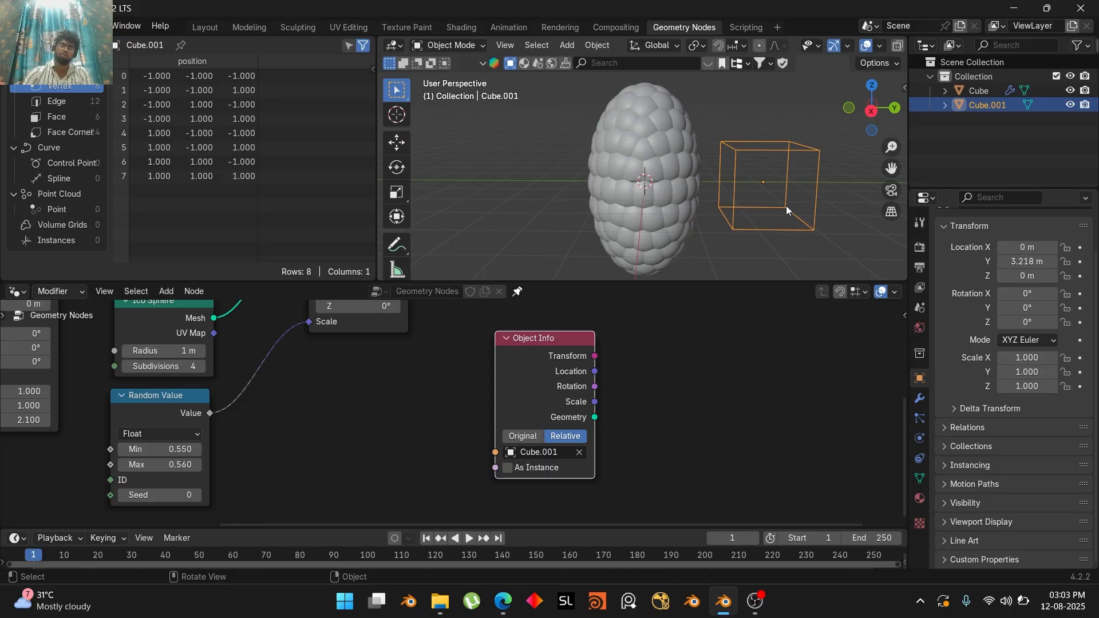
Move Group Output farther right and add a Geometry Proximity node beside Object Info
middle_drag(671, 364, 556, 476)
scroll(589, 445, down, 5)
drag(659, 332, 768, 334)
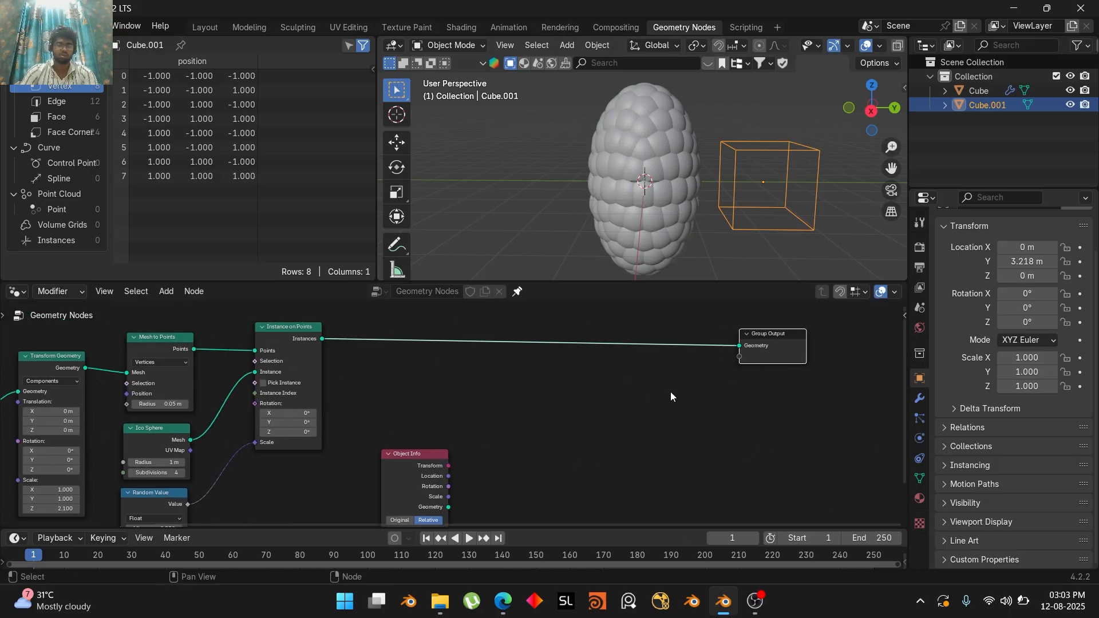
key(shift+a)
text(ge)
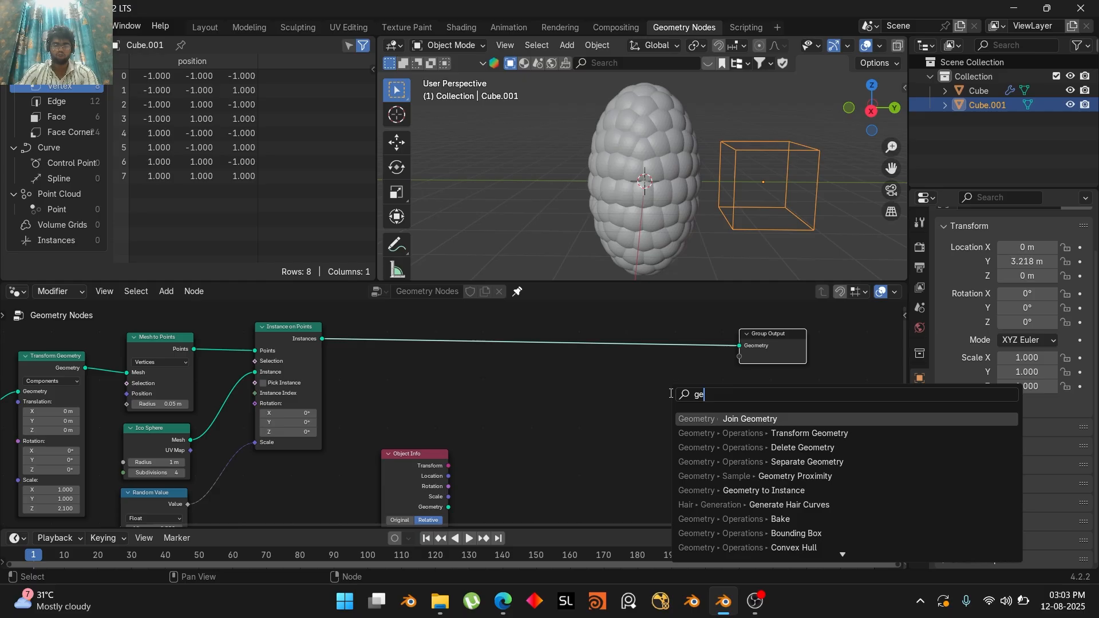
click(792, 475)
click(515, 410)
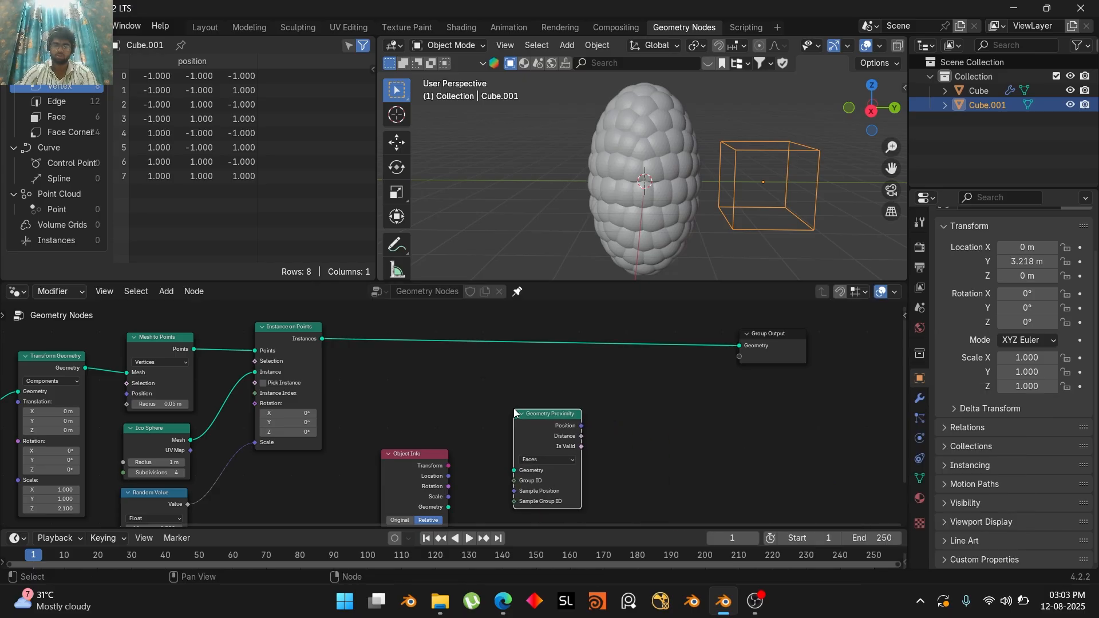
Connect Object Info's Geometry output to Geometry Proximity and place the Geometry Proximity node right beside Object Info
scroll(507, 418, down, 3)
drag(484, 455, 547, 419)
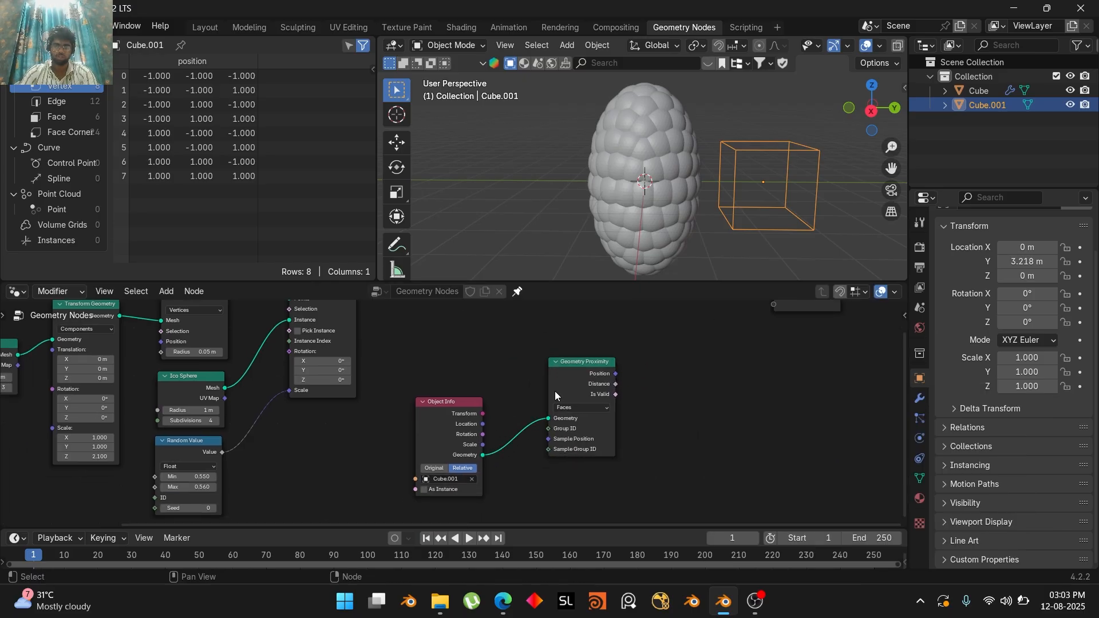
drag(569, 379, 529, 416)
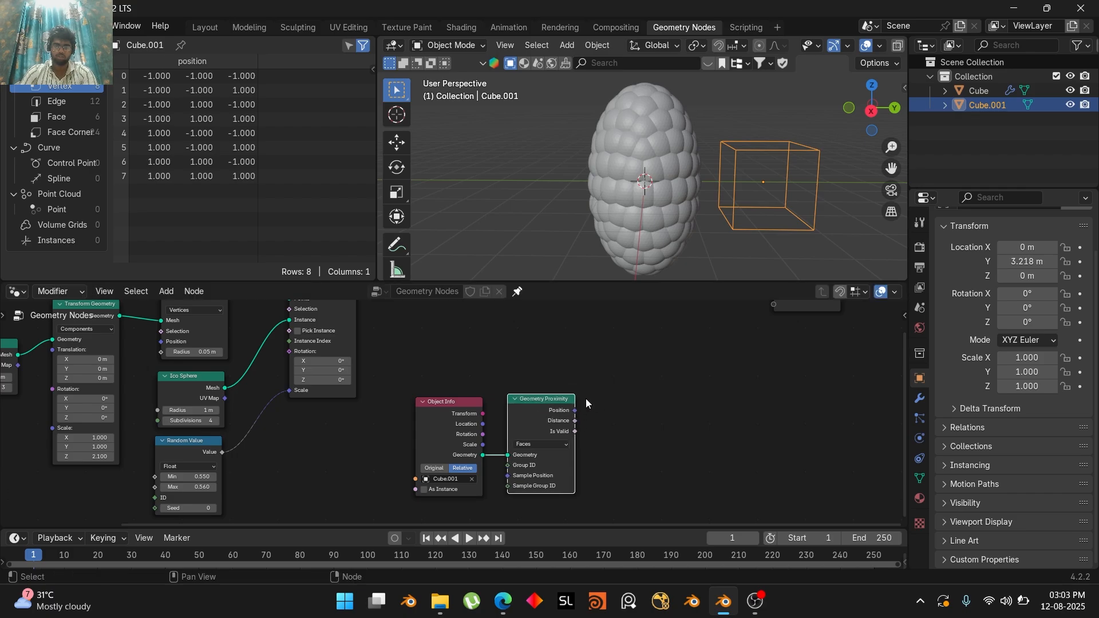
middle_drag(603, 396, 567, 430)
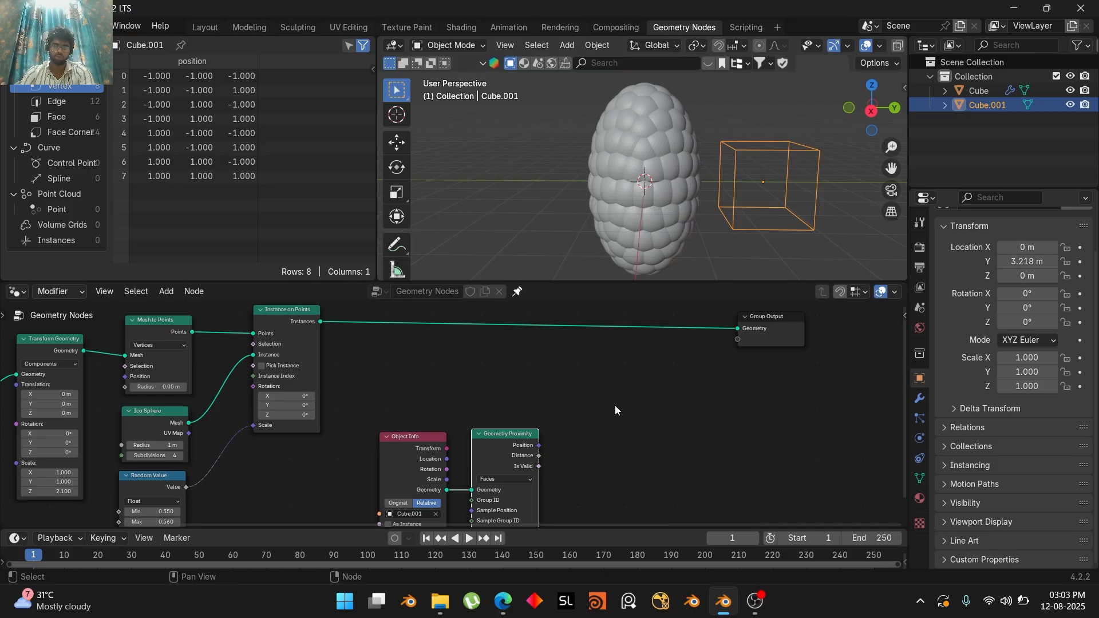
Insert a Scale Instances node between Instance on Points and Group Output
key(shift+a)
text(sca)
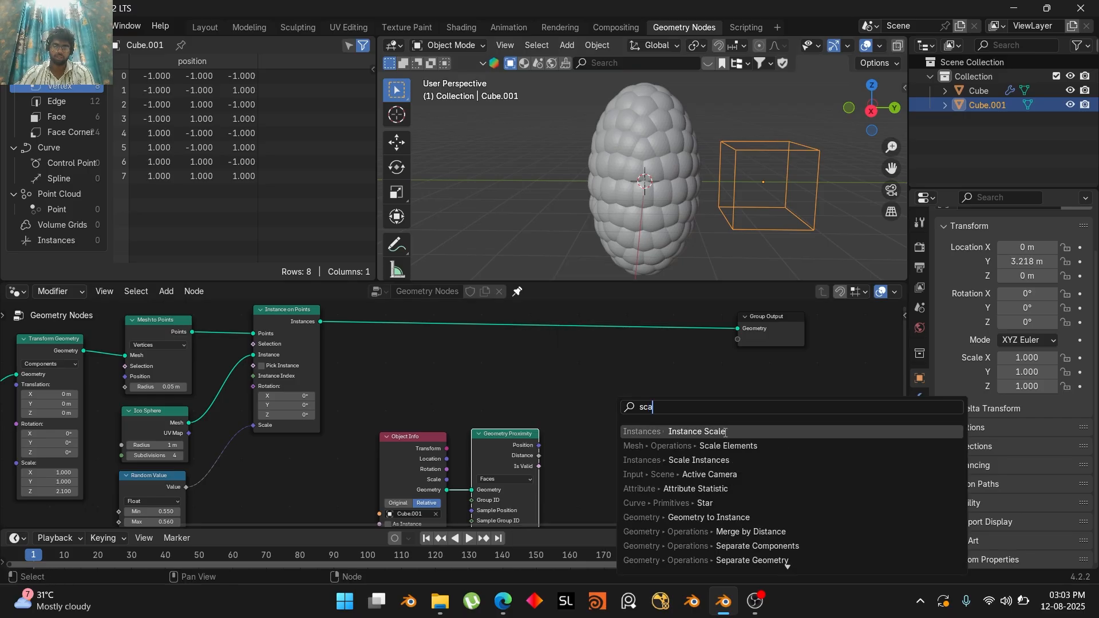
click(727, 460)
click(649, 369)
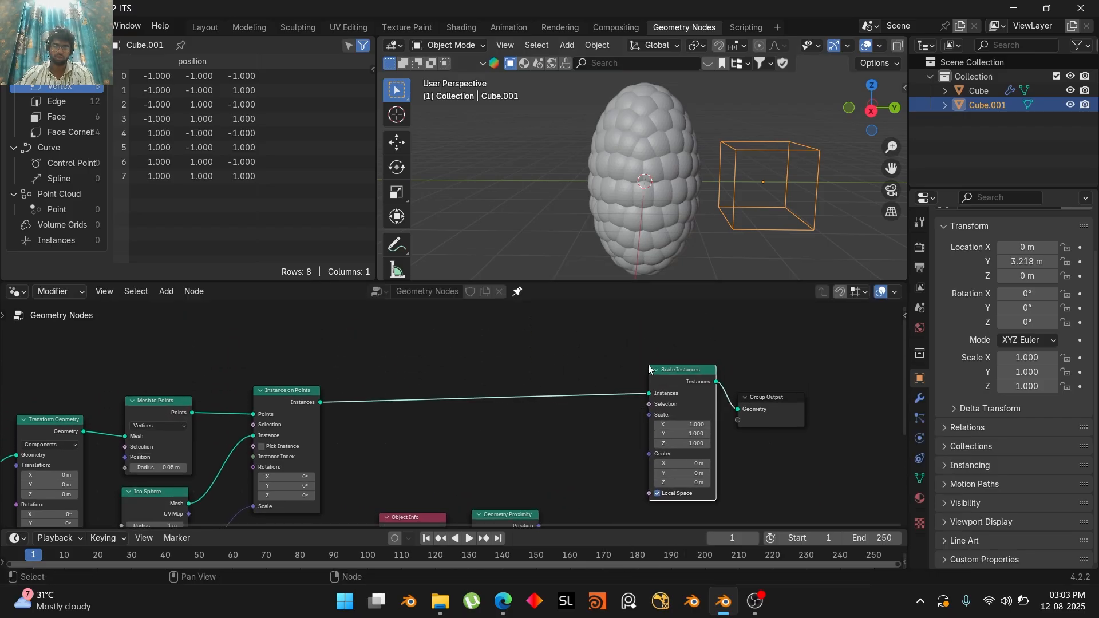
middle_drag(612, 421, 602, 387)
drag(683, 391, 702, 410)
key(ctrl+z)
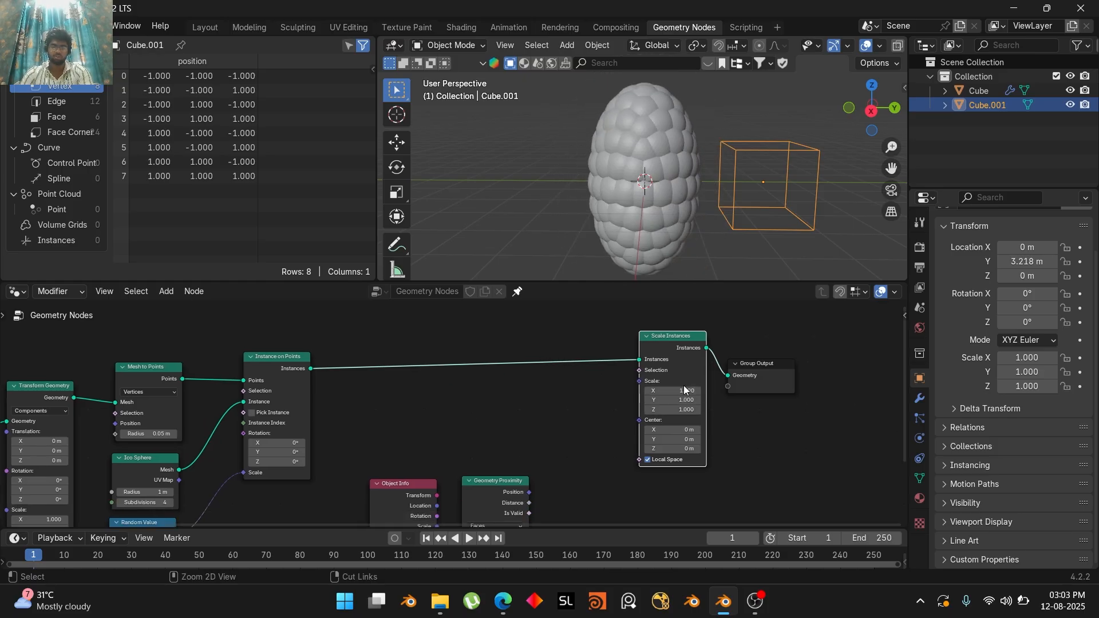
middle_drag(547, 431, 588, 361)
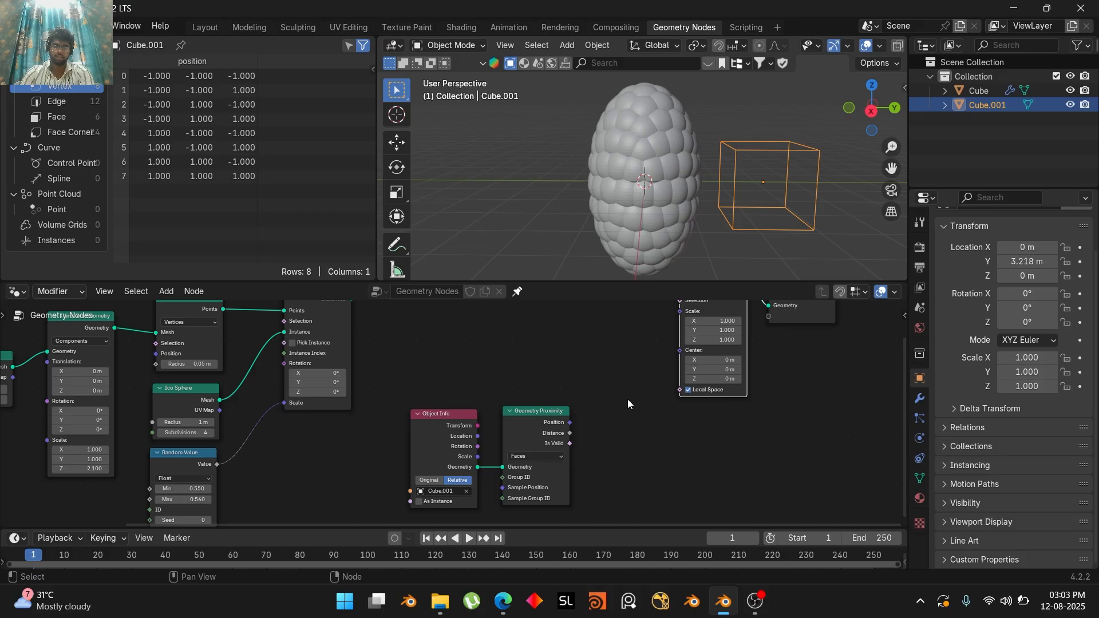
Move Object Info and Geometry Proximity below Instance on Points and add a Math node beside Geometry Proximity
drag(628, 400, 396, 502)
drag(525, 425, 401, 445)
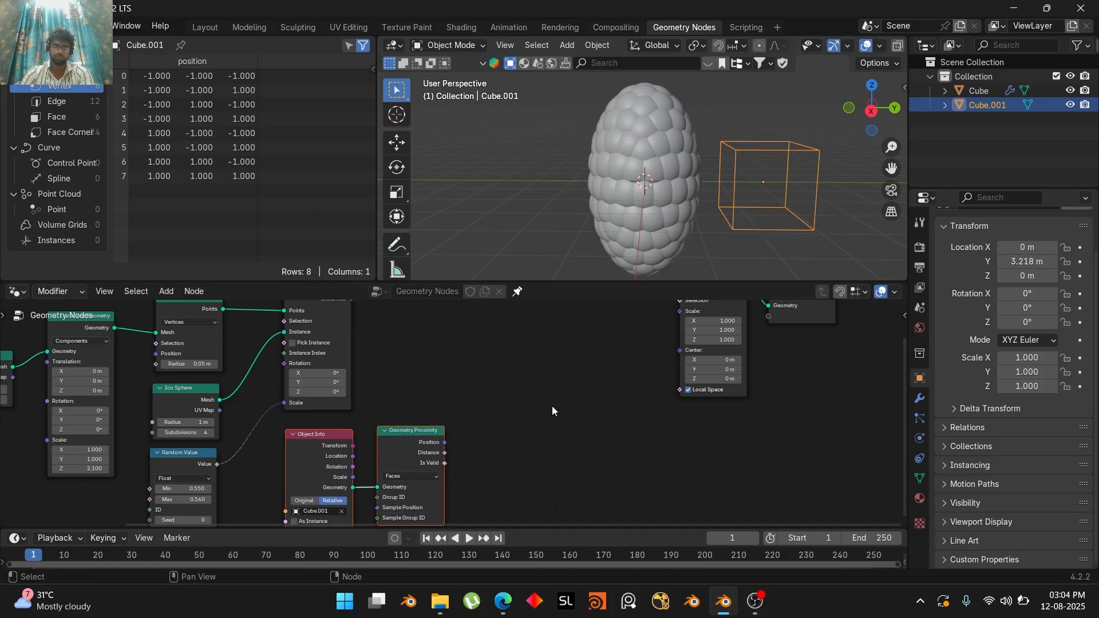
key(shift+a)
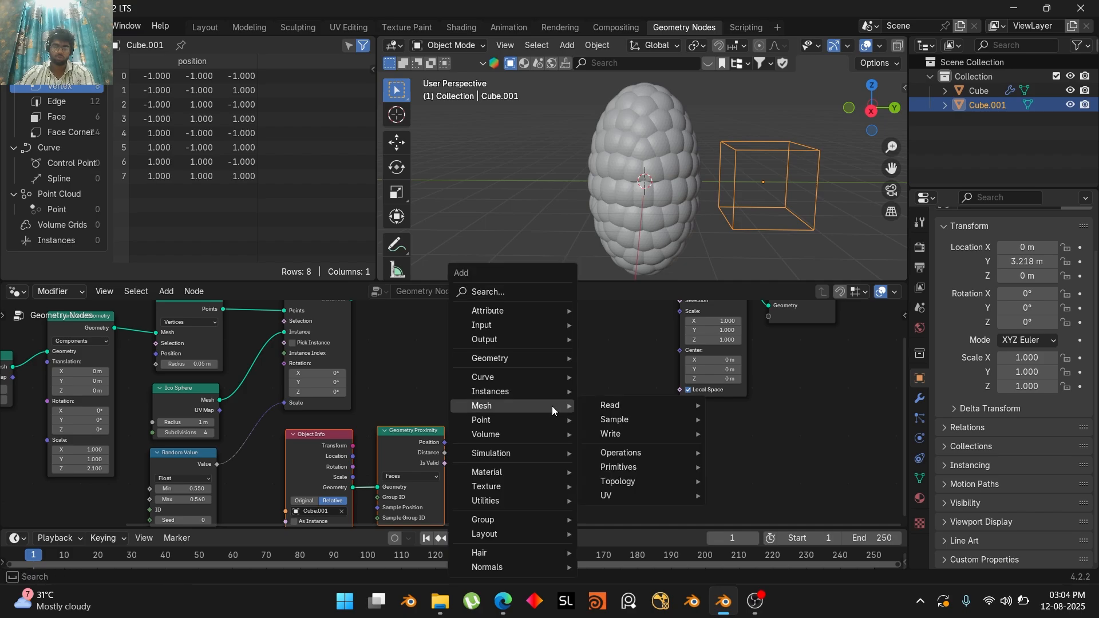
text(math)
key(Return)
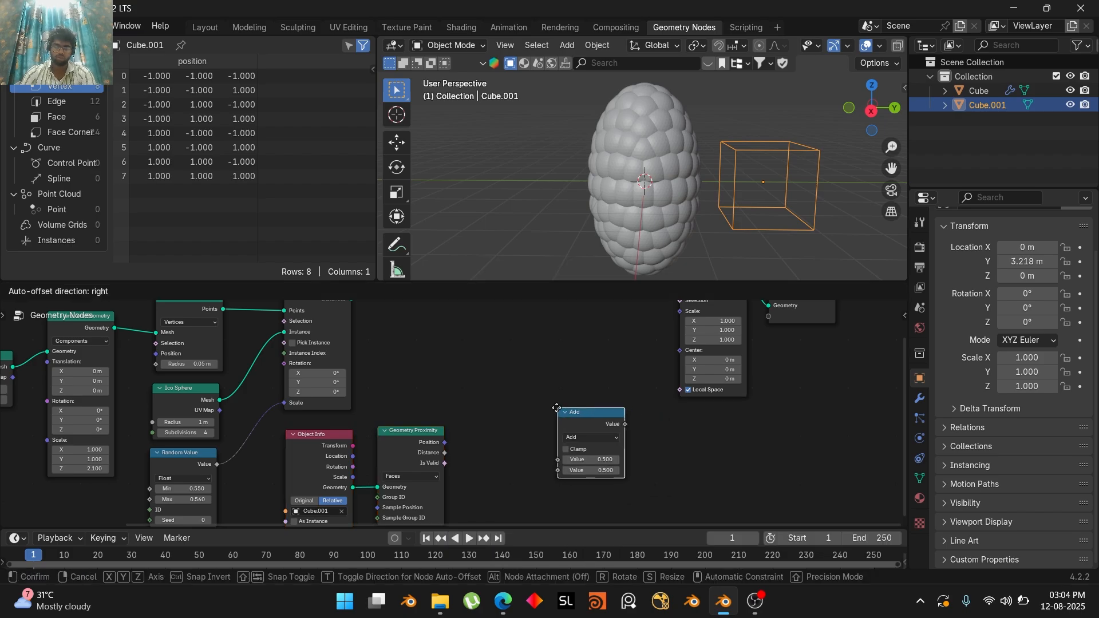
click(471, 385)
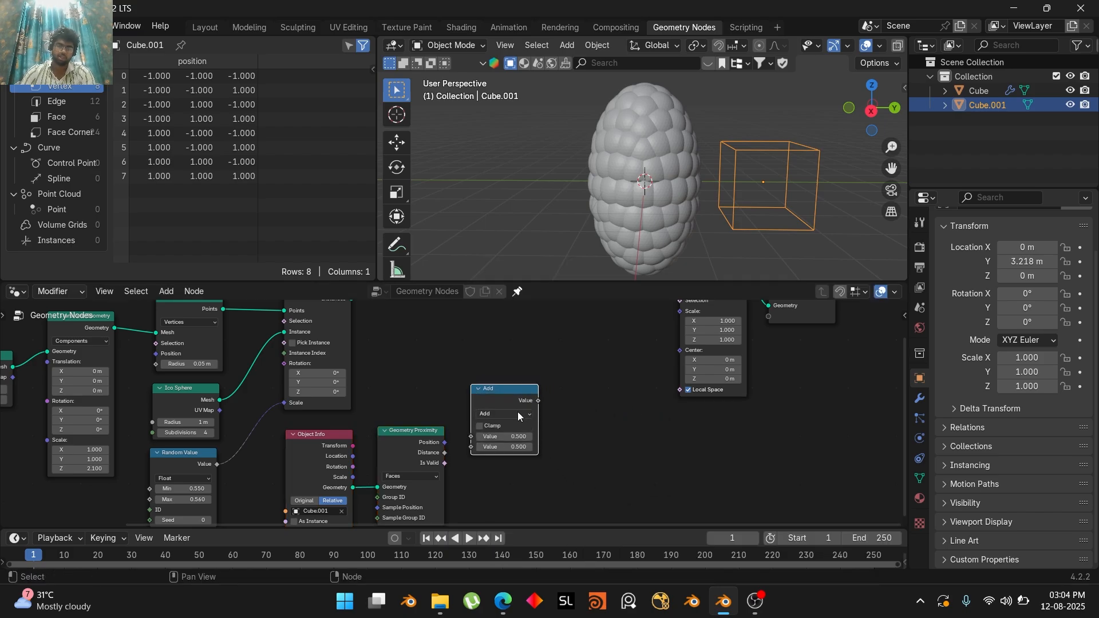
Set the Math node to Divide and feed it Geometry Proximity's Position and Object Info's Location
click(517, 411)
click(384, 459)
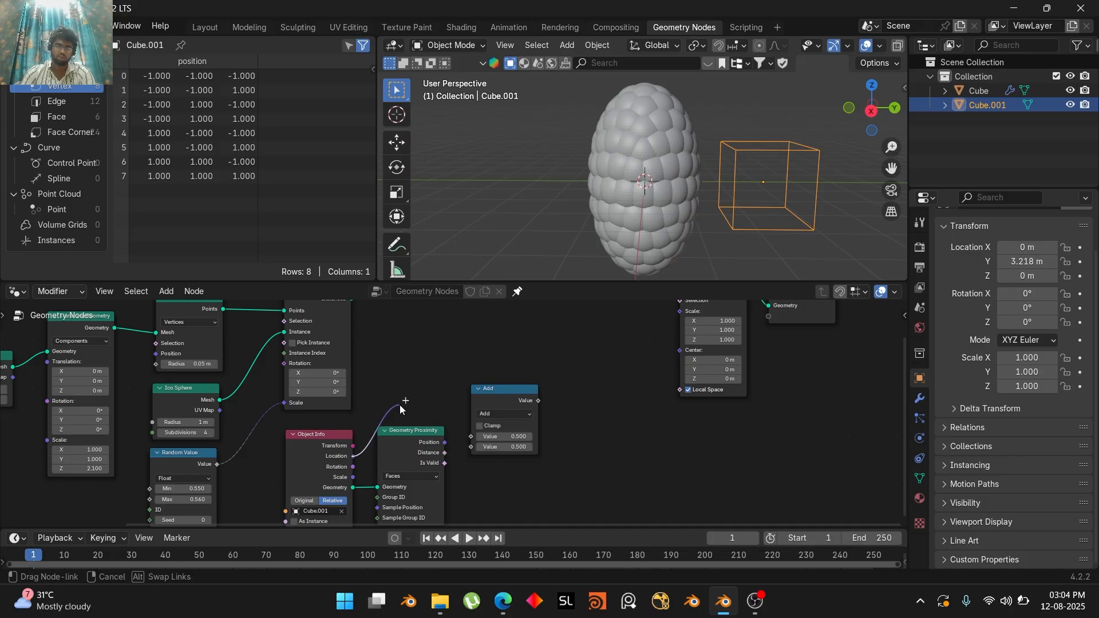
click(493, 416)
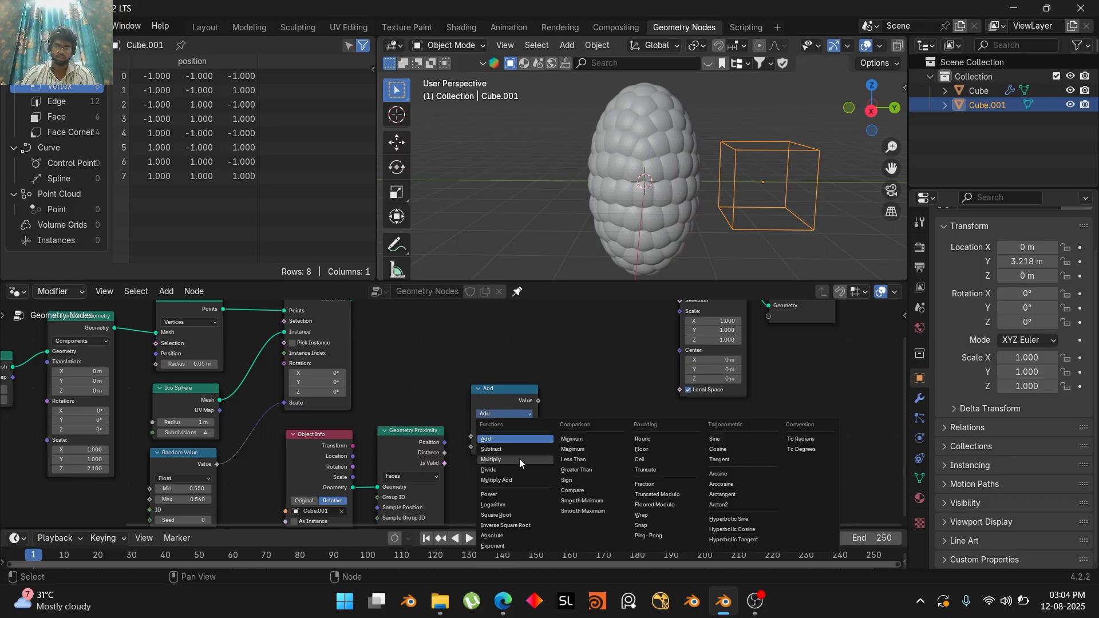
click(517, 473)
drag(445, 442, 471, 447)
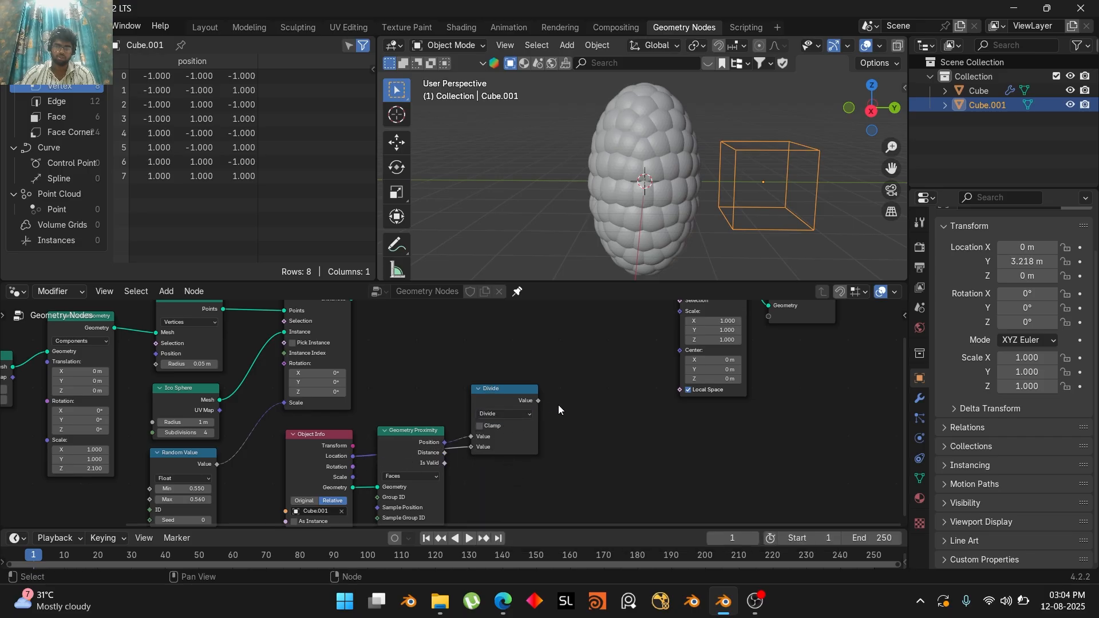
Connect Divide's Value output to the Scale input of Scale Instances and move Cube.001 along Z to about 0.75 m
middle_drag(558, 404, 466, 476)
drag(467, 460, 609, 371)
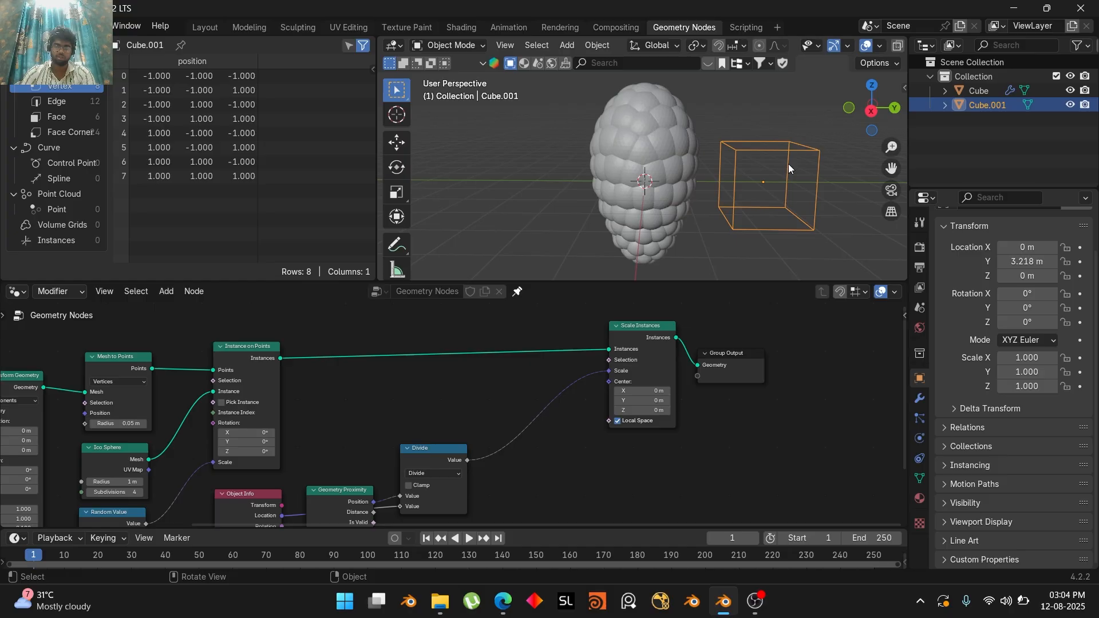
key(g)
key(z)
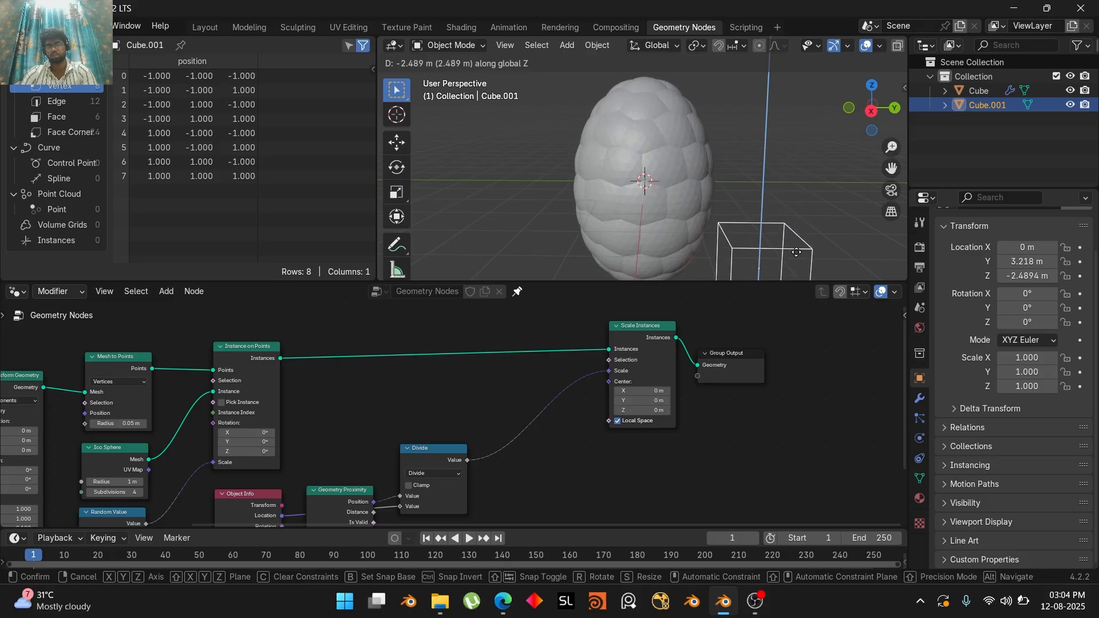
click(795, 78)
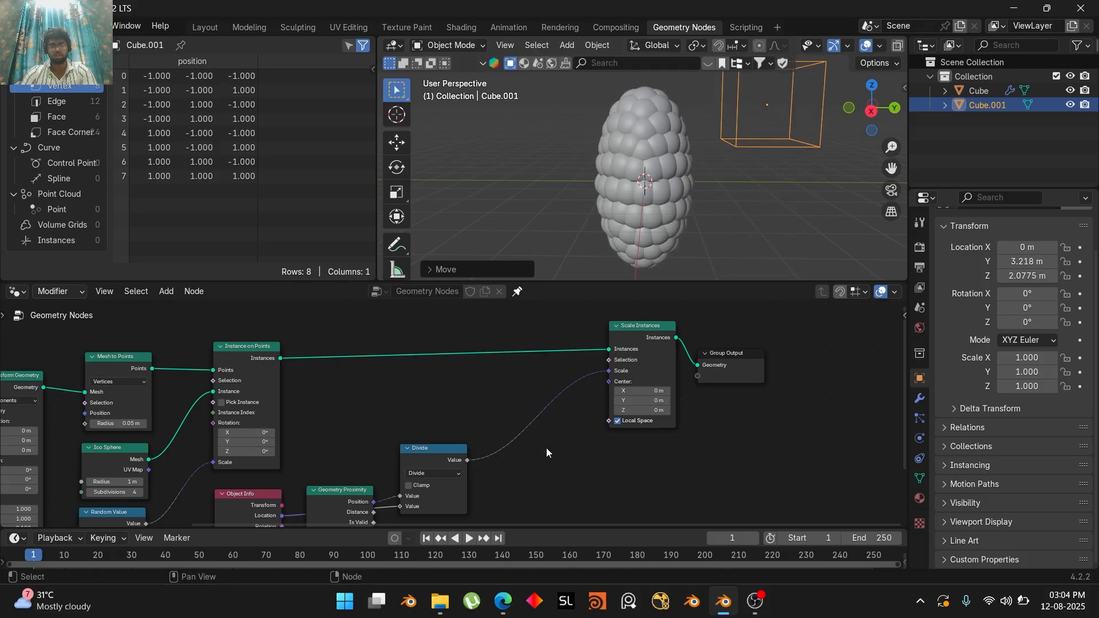
scroll(546, 448, down, 2)
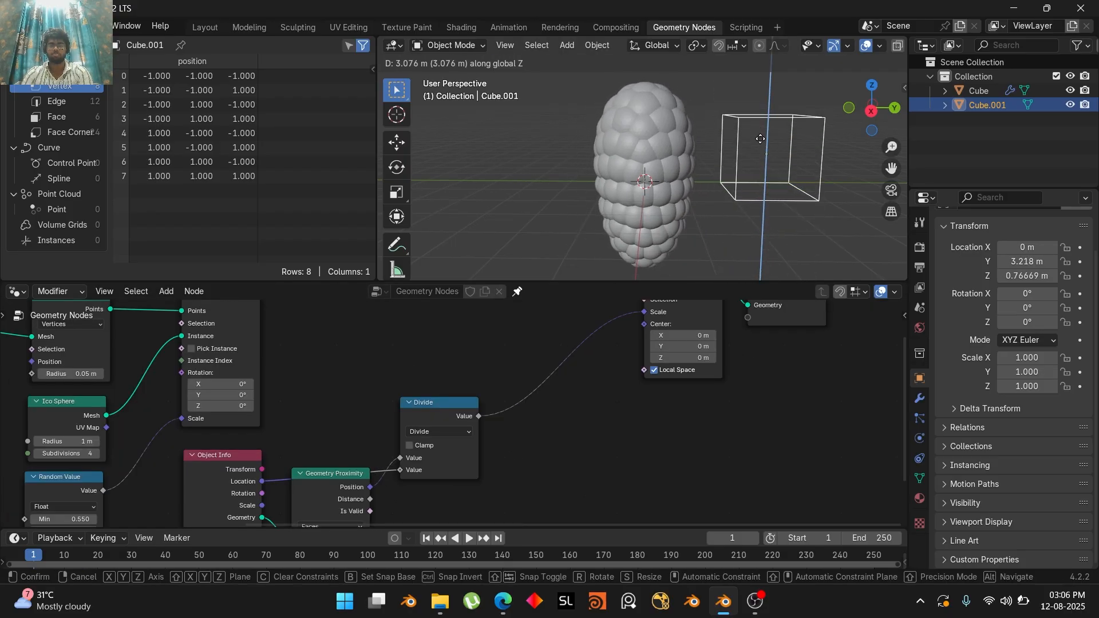
click(594, 404)
Insert a Map Range node between Divide and Scale Instances and raise Cube.001 along Z to about 1.9 m
key(shift+a)
text(ma)
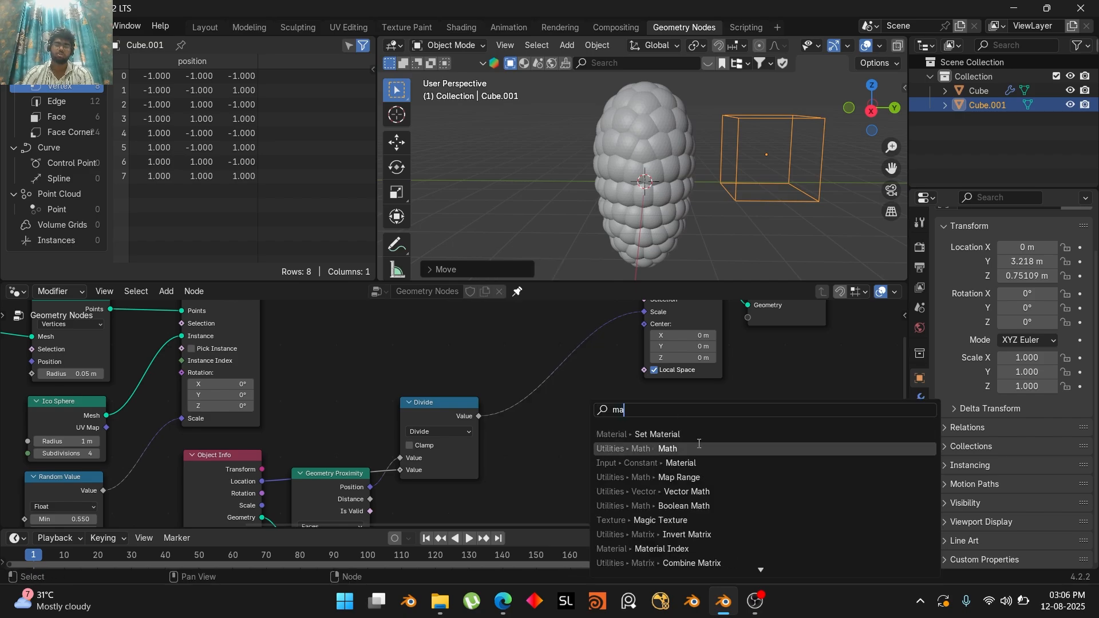
click(696, 480)
click(528, 334)
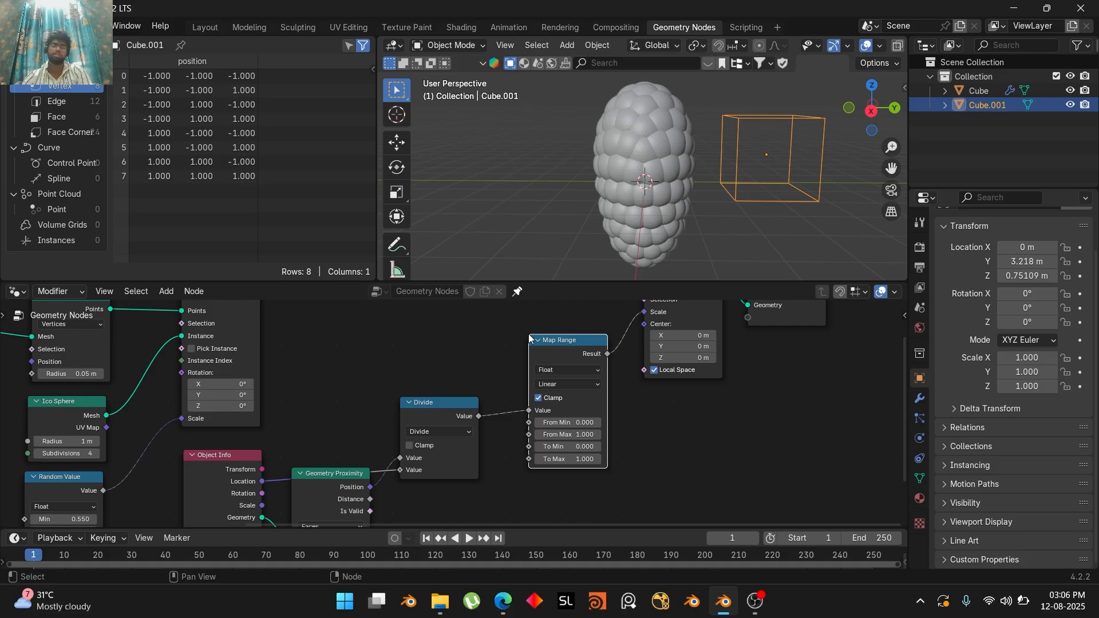
key(g)
key(z)
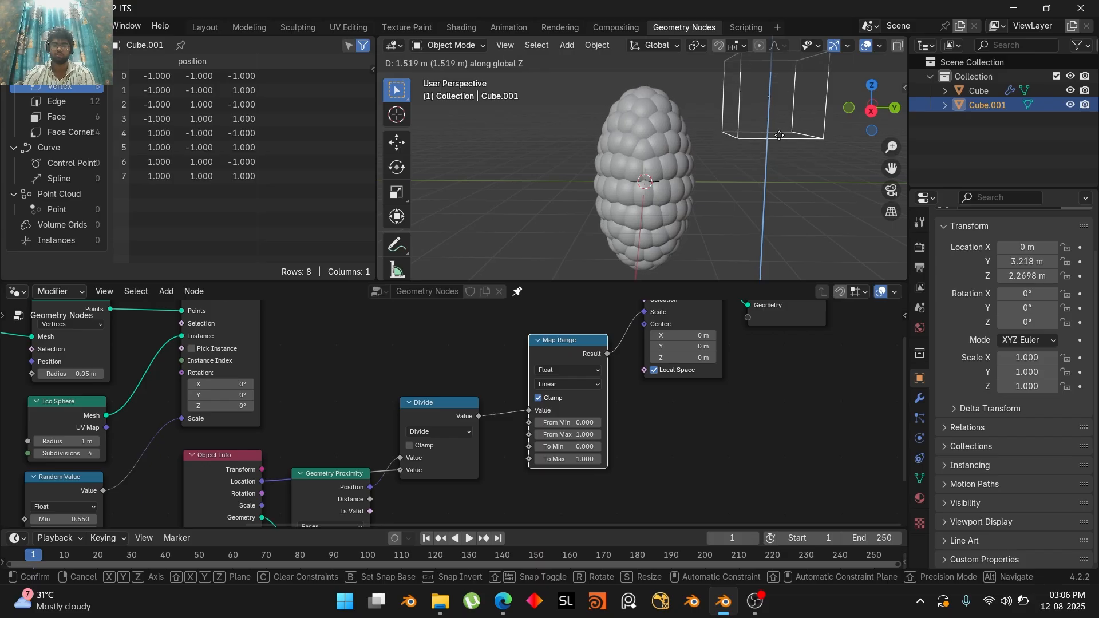
click(770, 156)
Move Scale Instances and Group Output farther right and insert a Color Ramp between Map Range and Scale Instances
middle_drag(714, 421, 575, 520)
drag(787, 364, 527, 426)
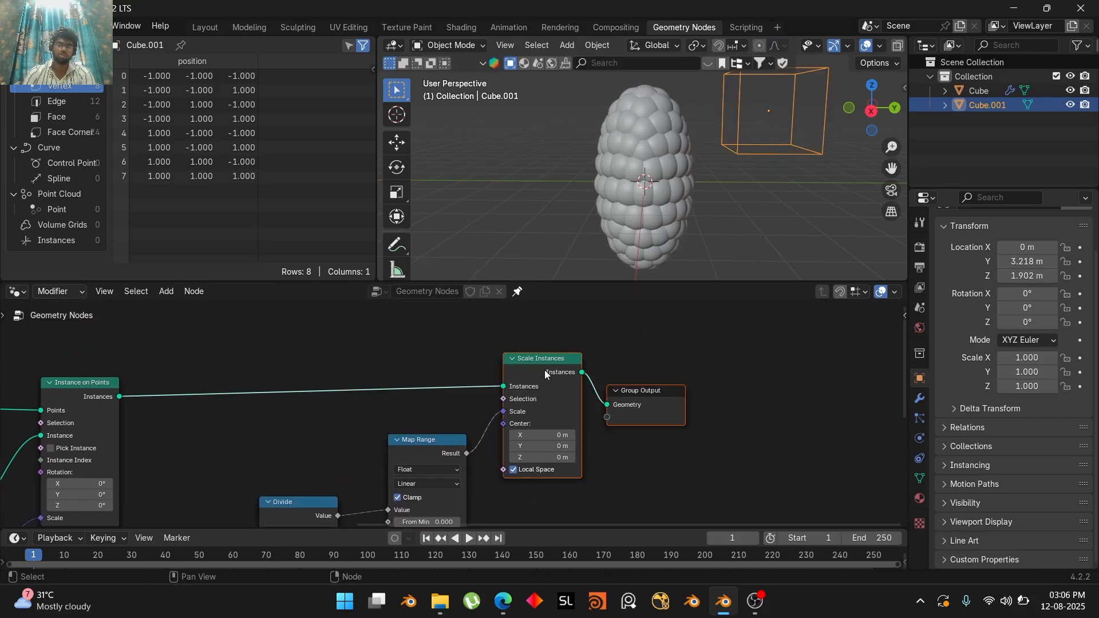
drag(554, 368, 788, 356)
text(a)
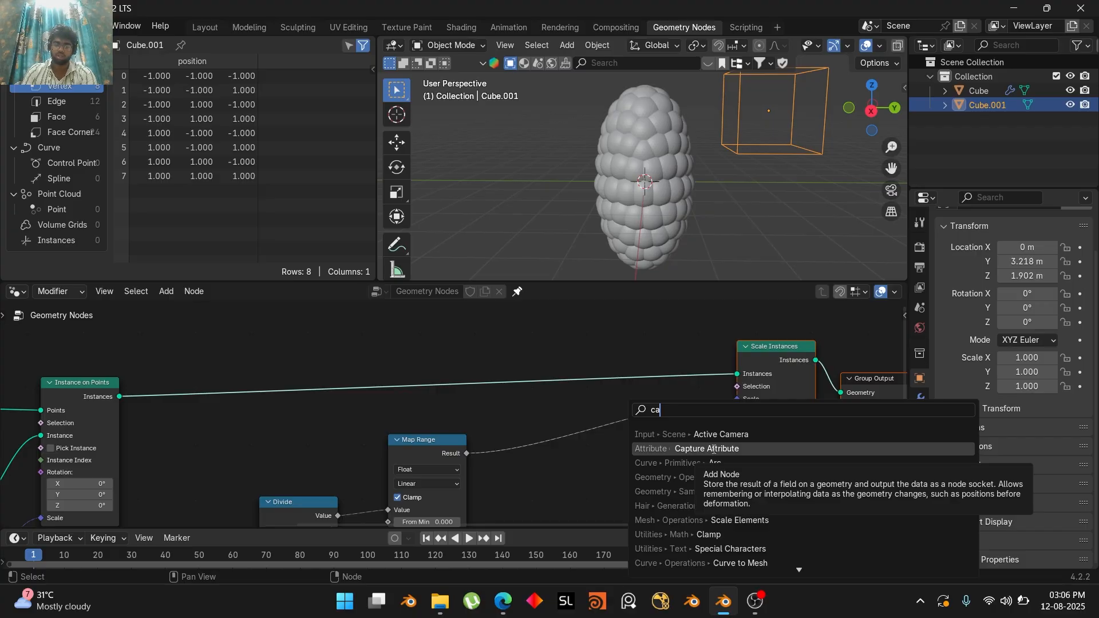
key(BackSpace)
text(ol)
click(729, 462)
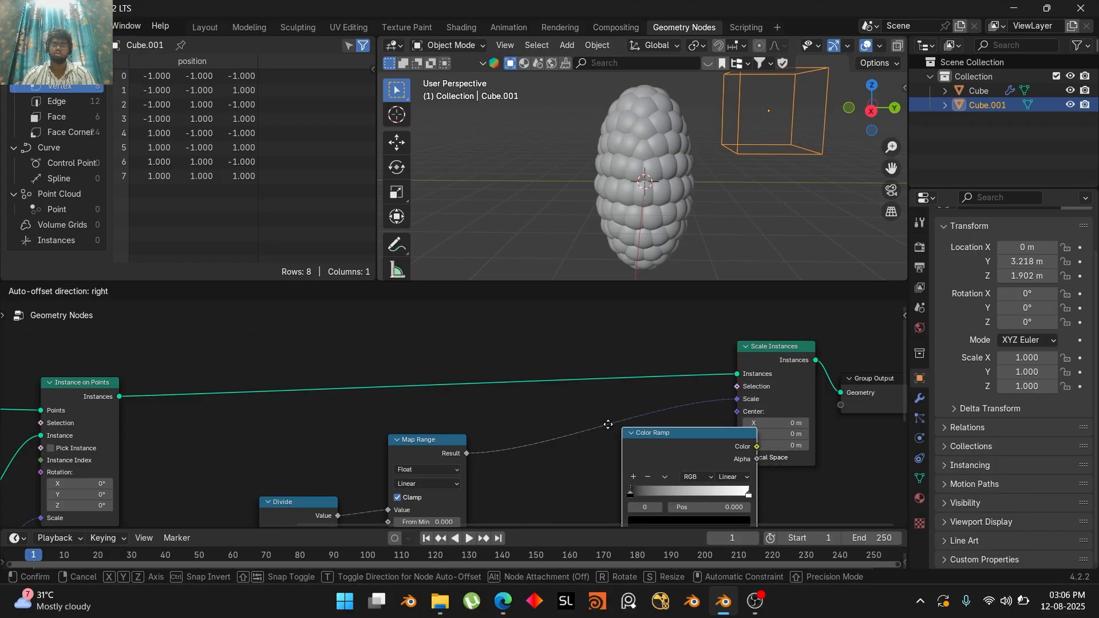
click(547, 398)
Lower Cube.001 along the Z axis to about 0.17 m
key(g)
key(z)
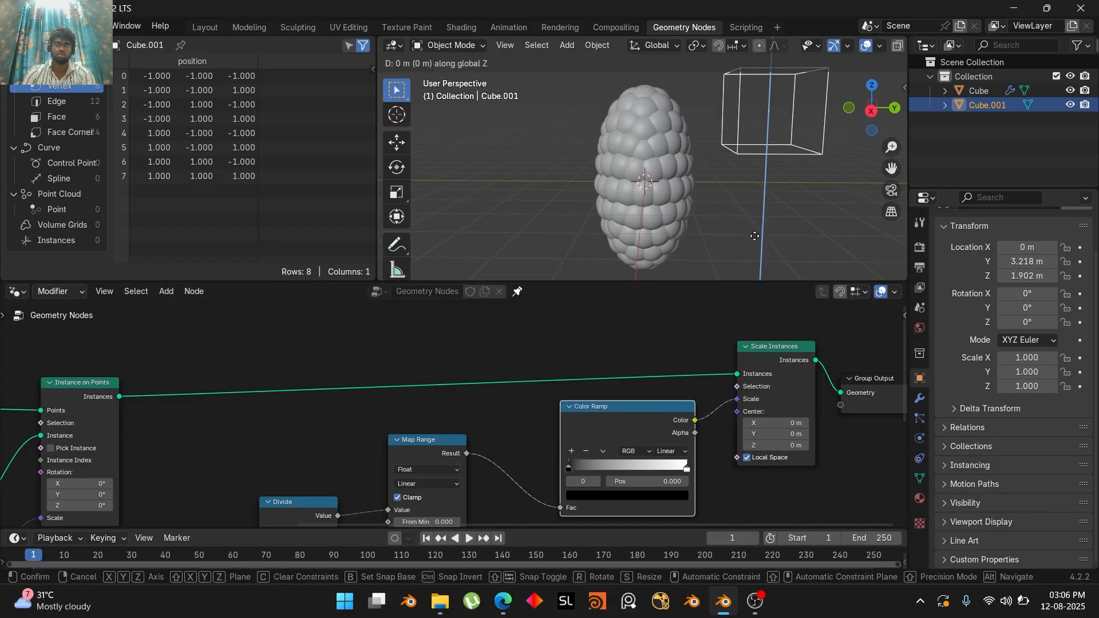
click(673, 477)
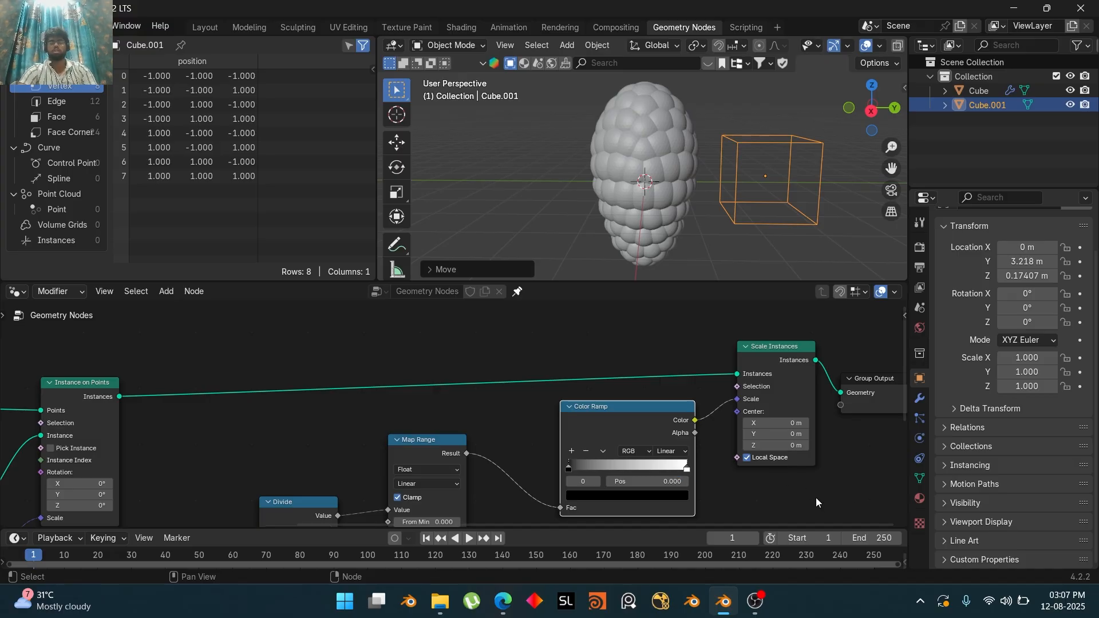
Try shifting the Color Ramp's black stop to about 0.487 and its white stop inward, and return both to the ramp's ends
middle_drag(743, 507, 730, 473)
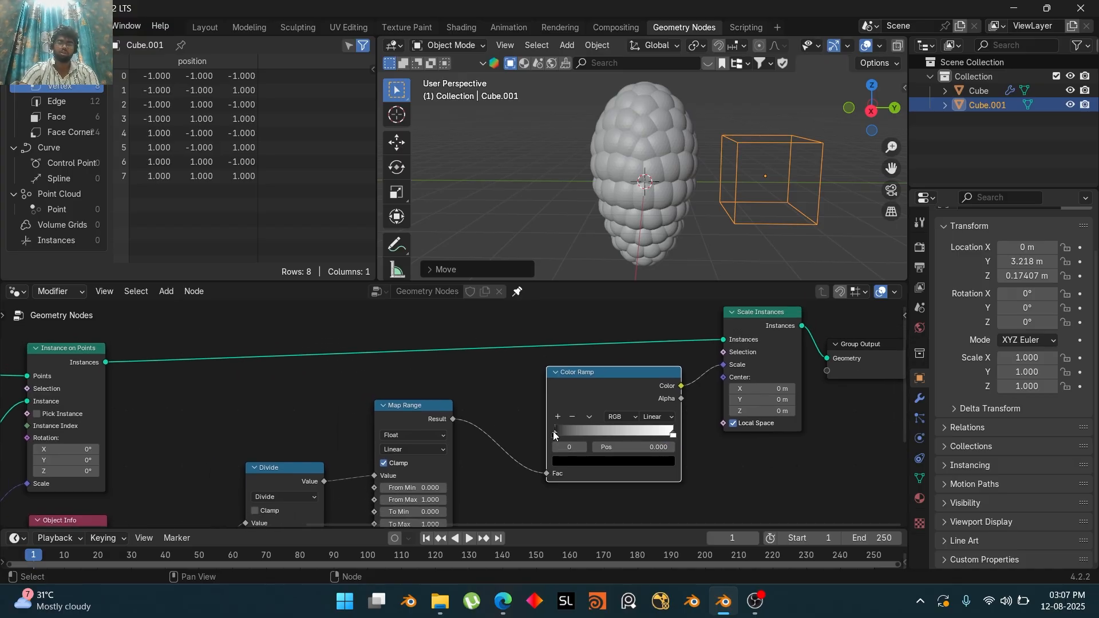
drag(553, 435, 601, 434)
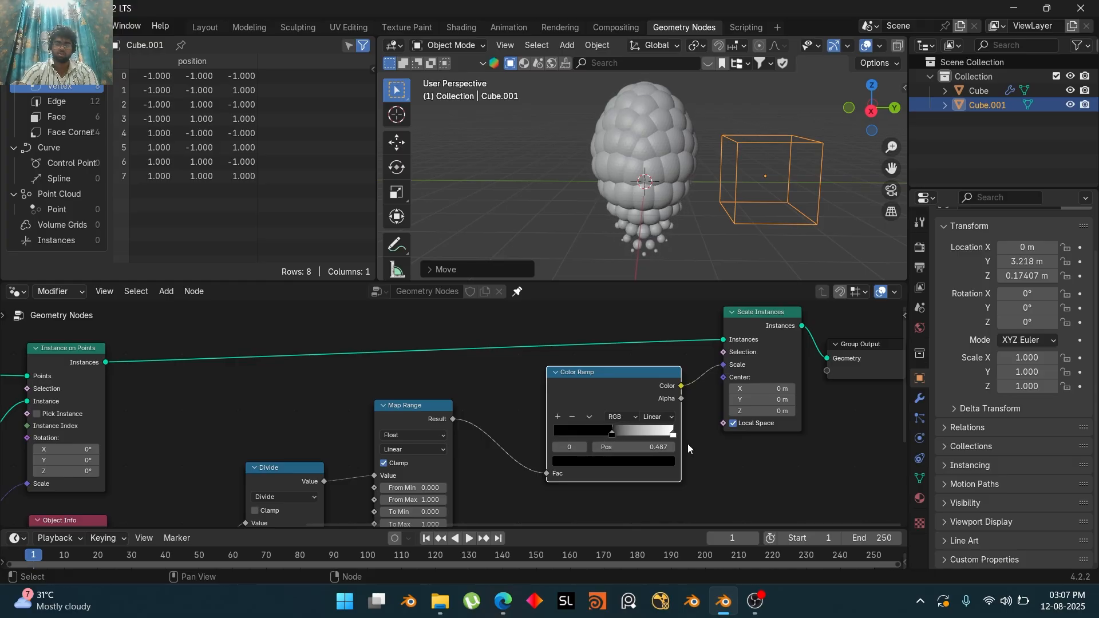
drag(673, 434, 554, 435)
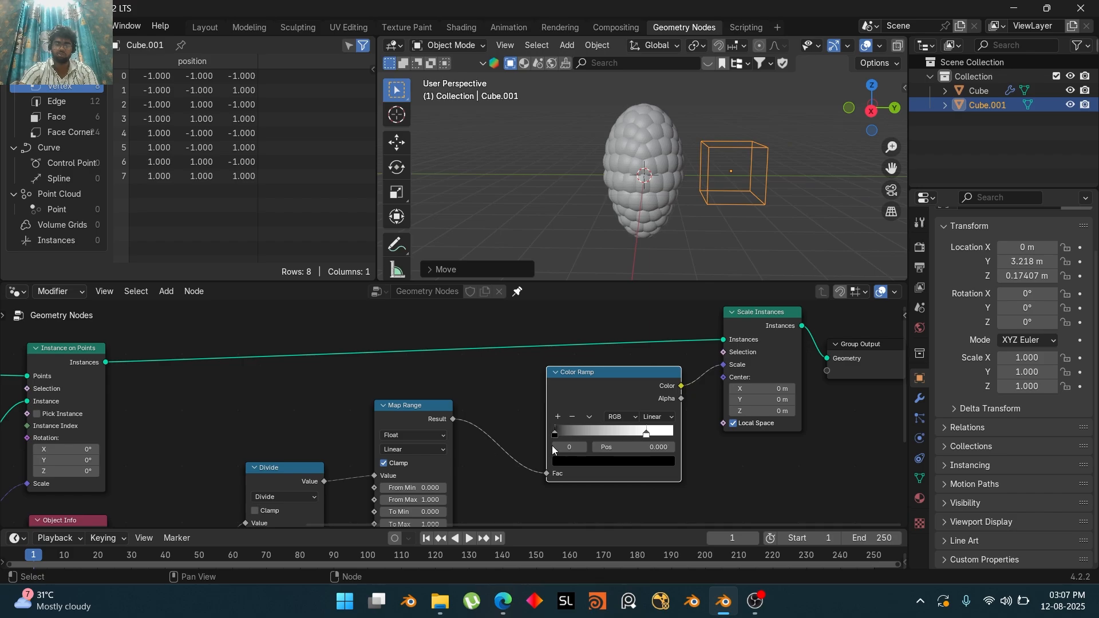
drag(647, 433, 673, 434)
Raise Cube.001 along Z to about 2.89 m and keyframe its transform at frame 1
key(g)
key(z)
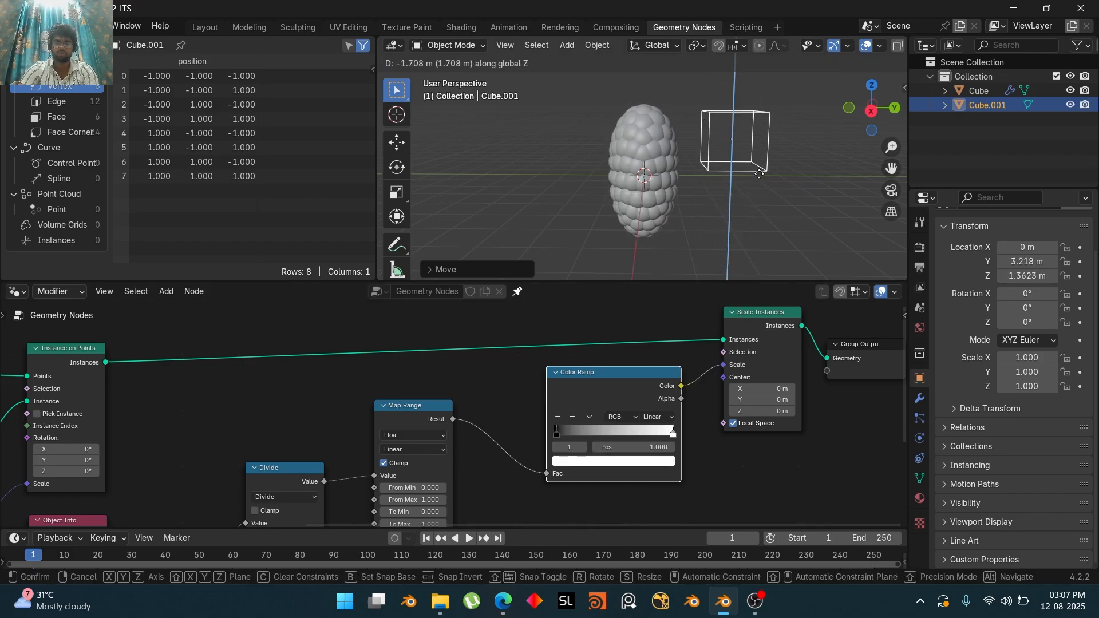
click(757, 138)
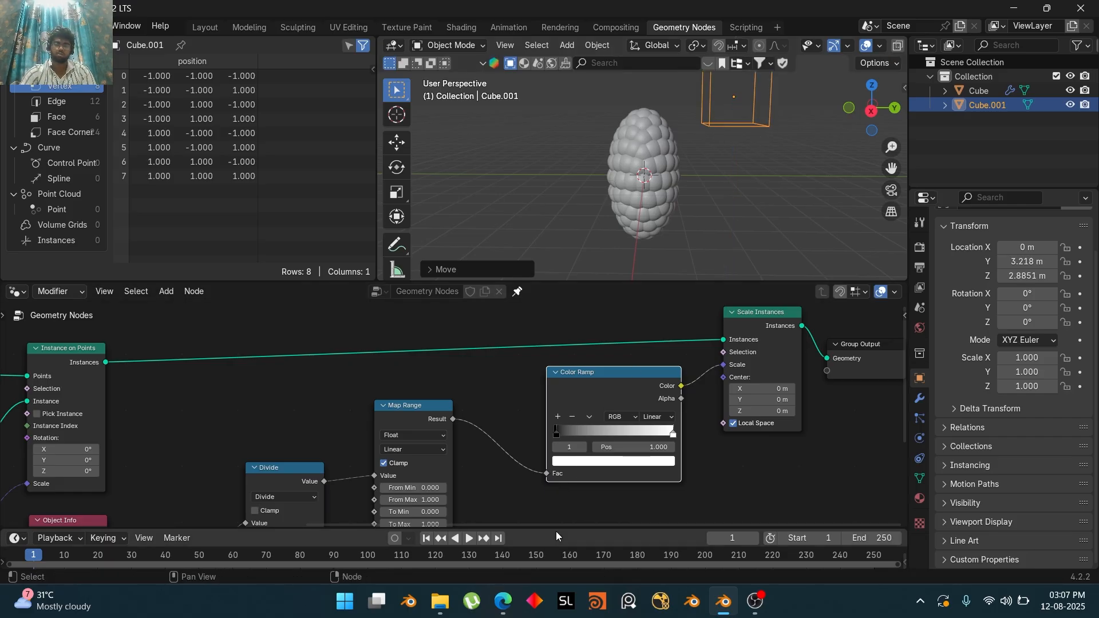
drag(554, 529, 557, 497)
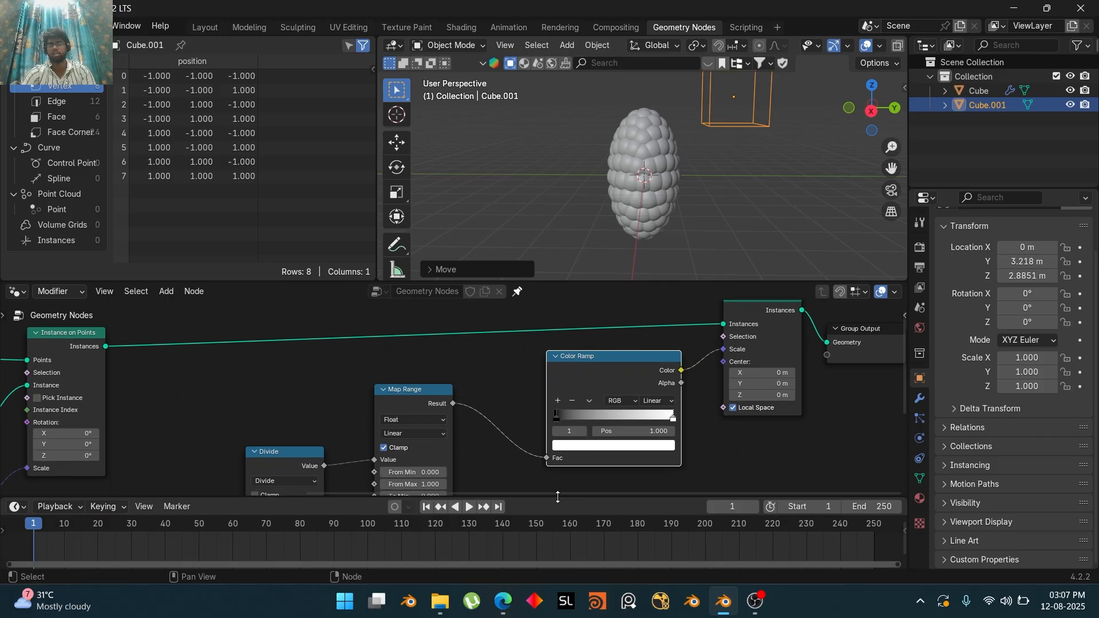
middle_drag(548, 431, 639, 350)
scroll(708, 149, down, 1)
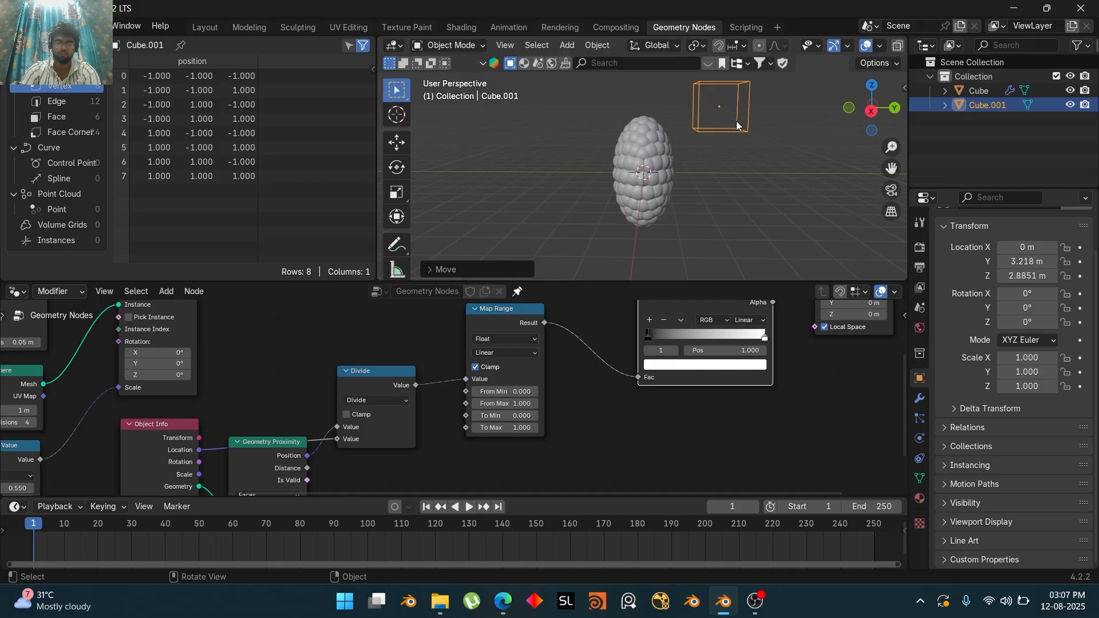
key(i)
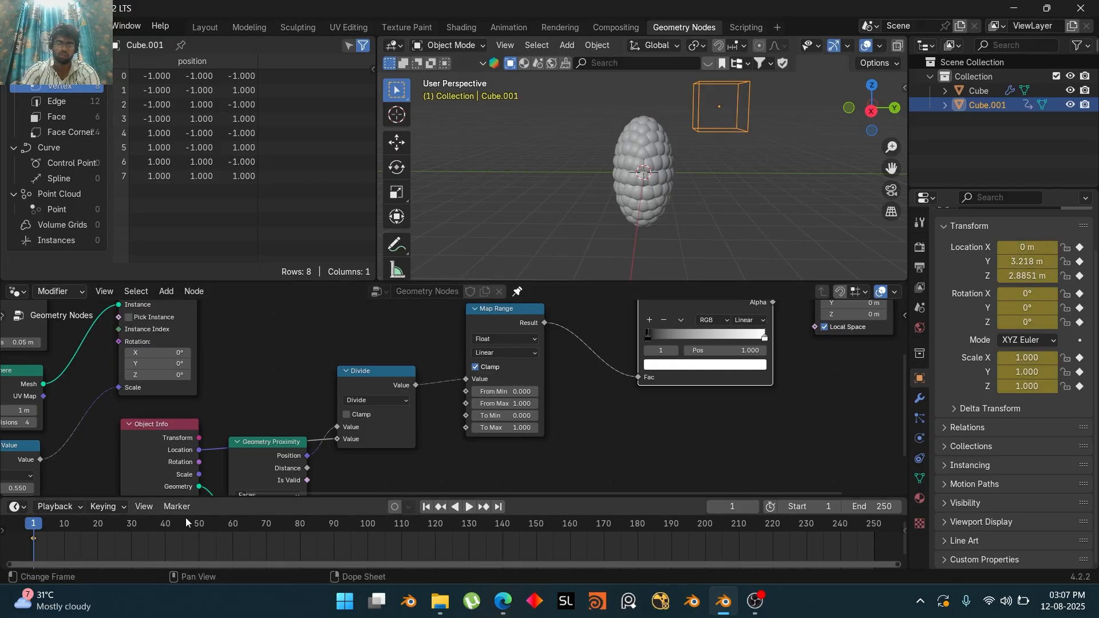
At frame 60, lower Cube.001 along Z to about -2.54 m and keyframe its transform
click(234, 527)
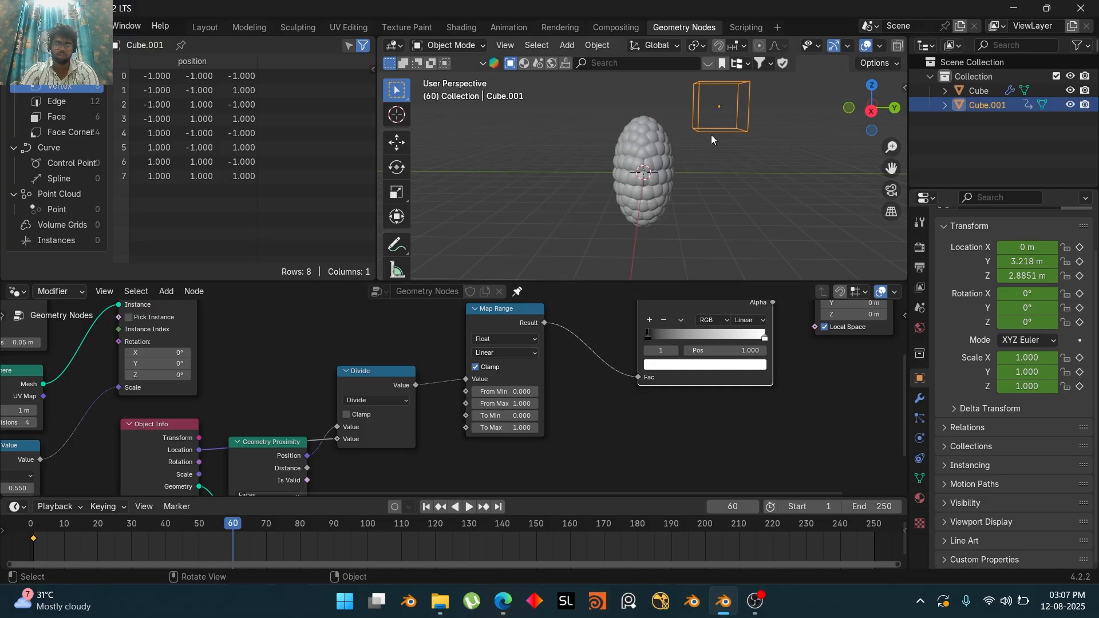
key(g)
key(z)
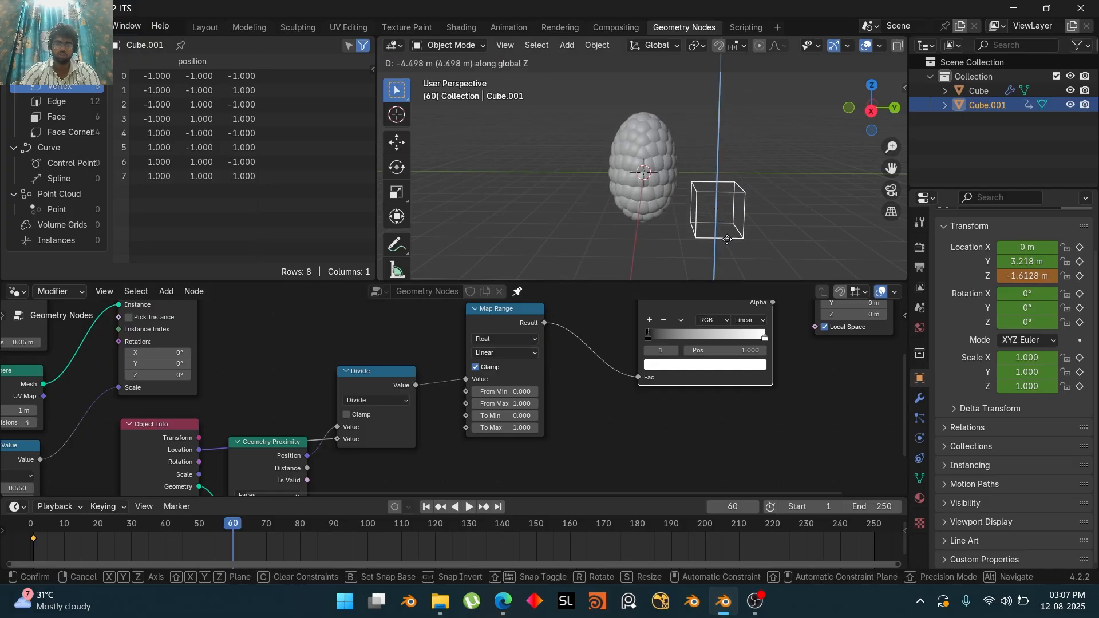
click(732, 258)
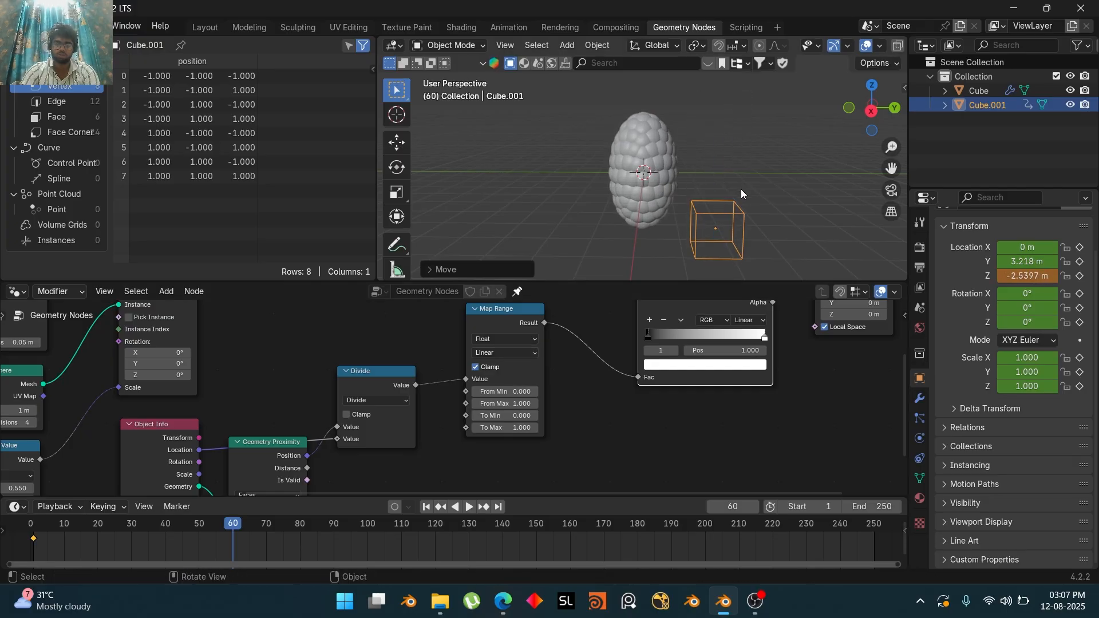
key(i)
Play the cube animation from the first frame to check how the berry responds, and enlarge the timeline area
click(426, 508)
key(space)
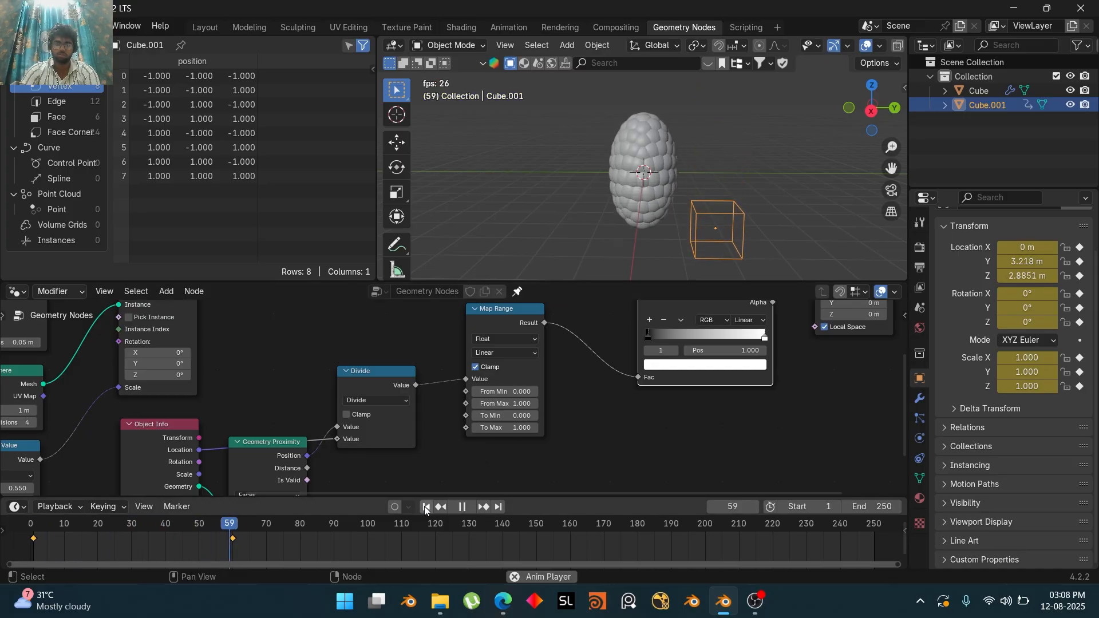
key(space)
drag(539, 496, 543, 466)
scroll(603, 390, down, 5)
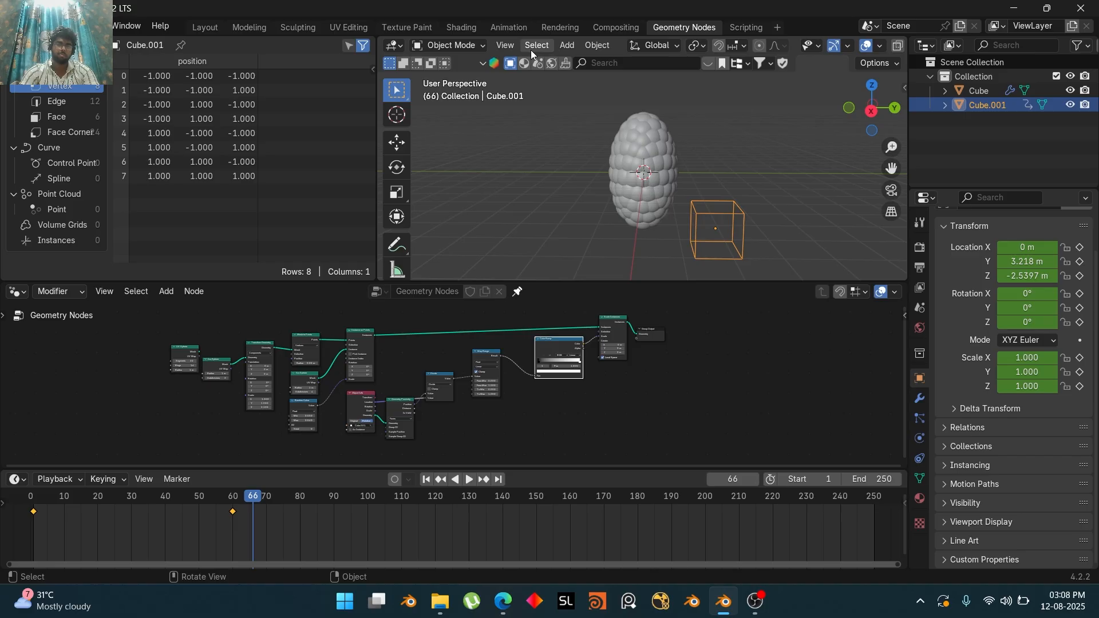
Switch to the Shading workspace, show the viewport in rendered shading, and set the render engine to Cycles
click(469, 26)
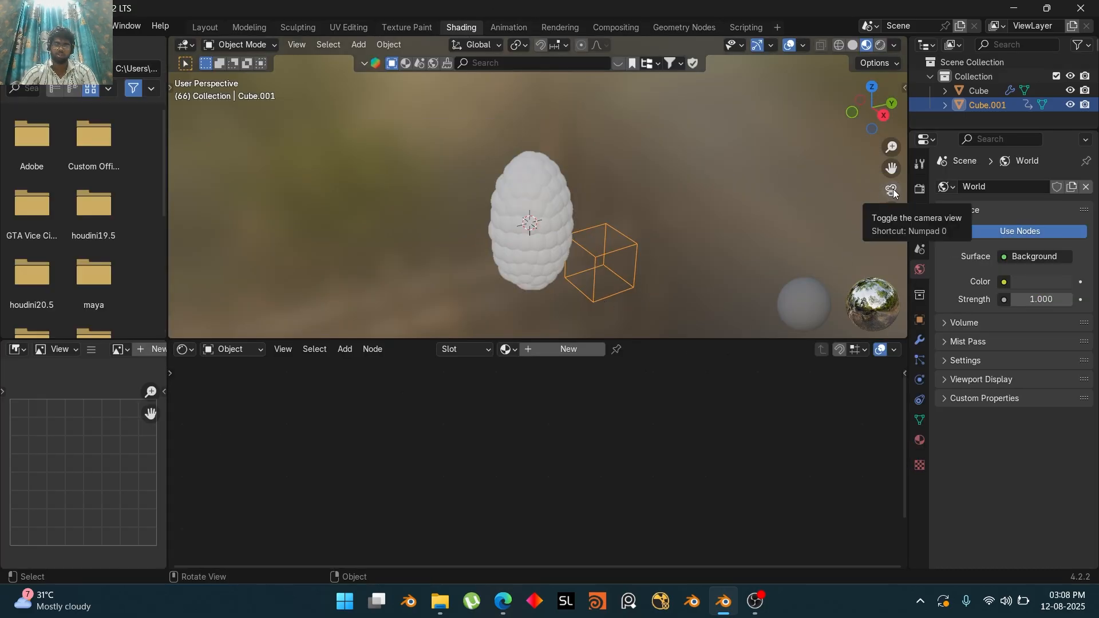
scroll(744, 111, down, 2)
click(878, 44)
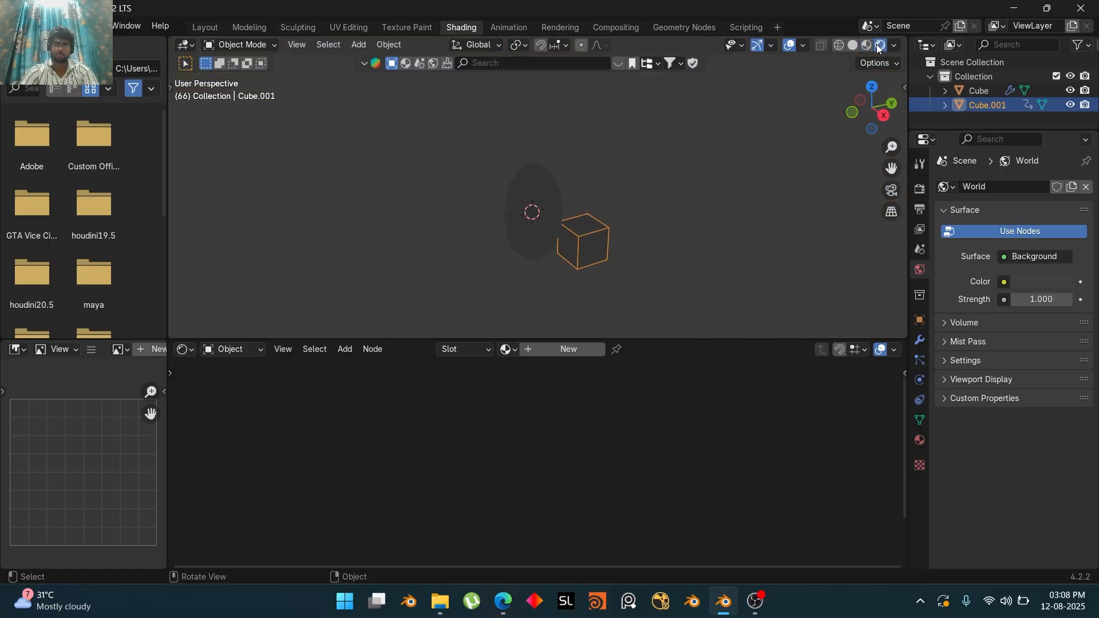
click(919, 189)
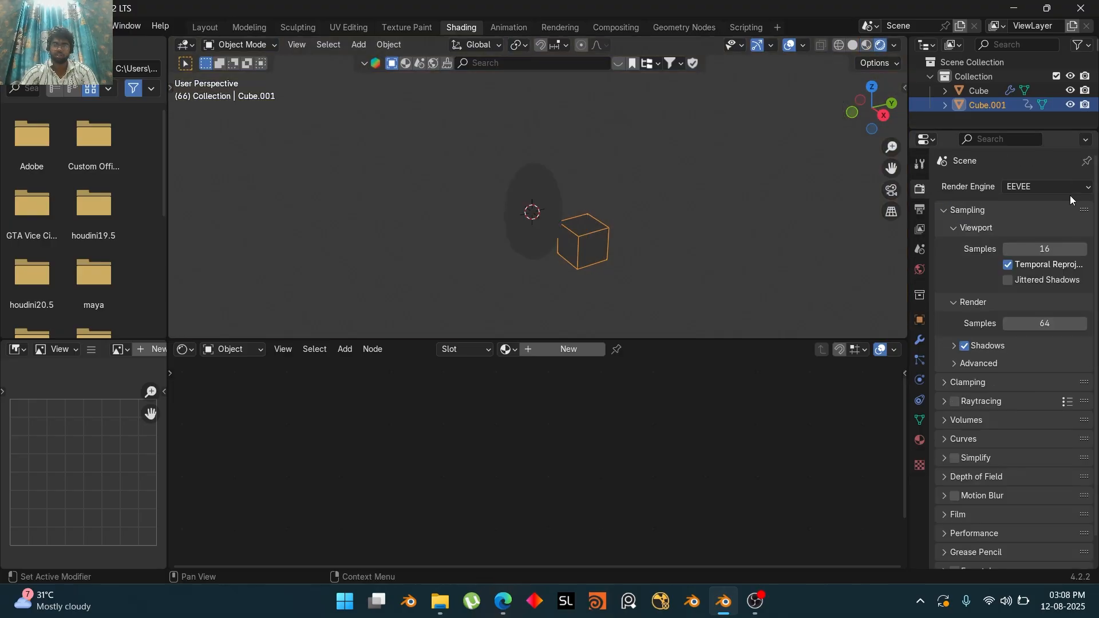
click(1070, 191)
click(1059, 239)
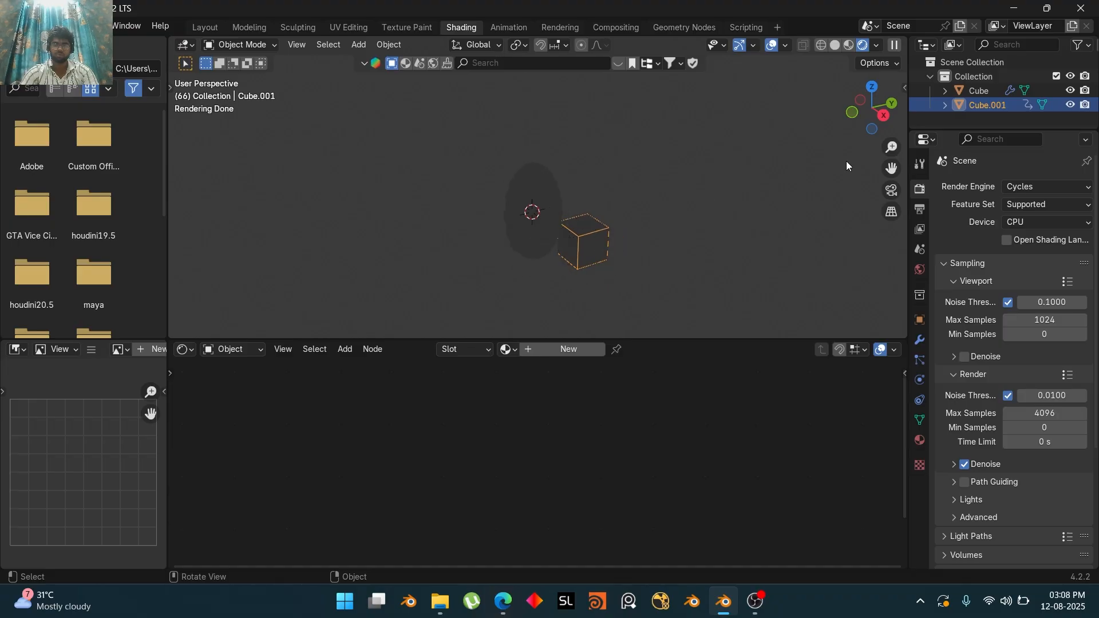
Hide Cube.001 in the viewport, then add a Sun light and raise it along Z above the berry
click(1070, 105)
click(360, 44)
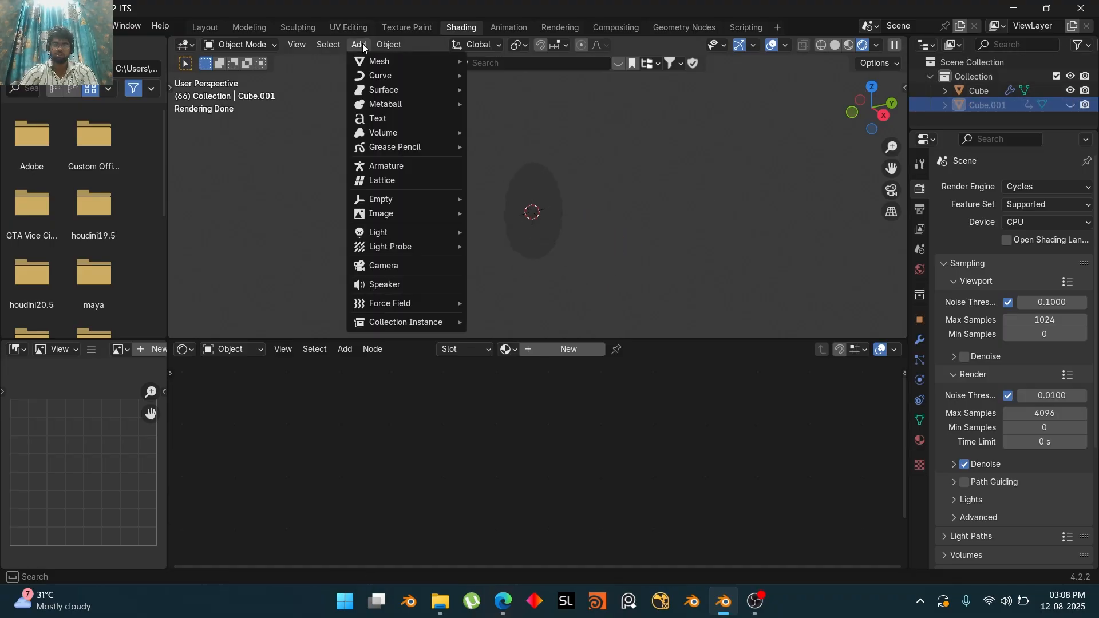
mouse_move(428, 232)
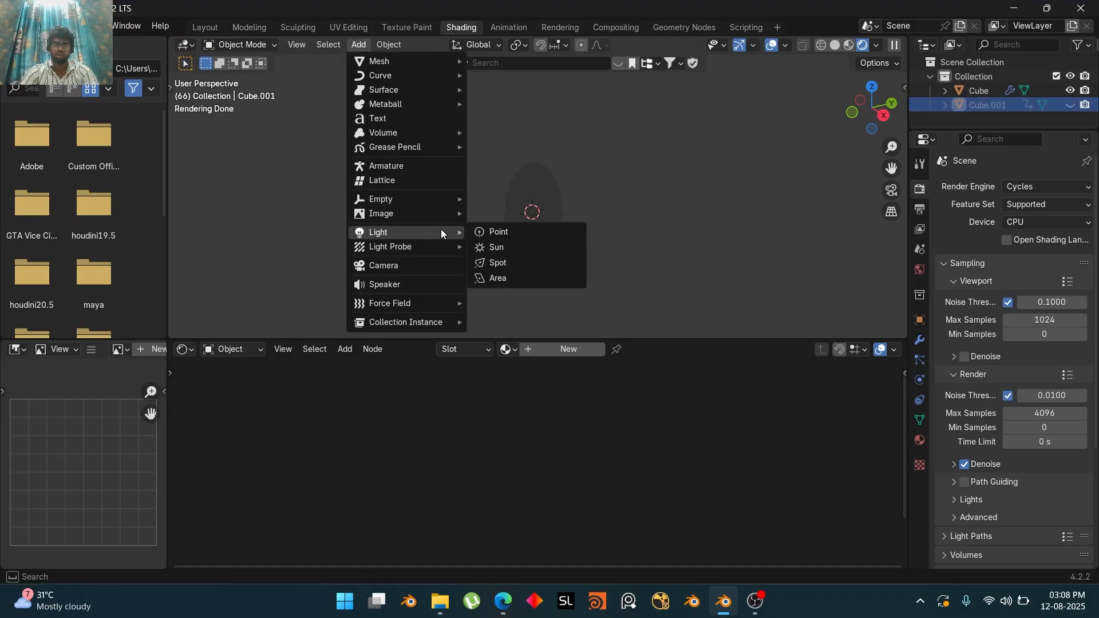
click(506, 248)
drag(526, 288, 484, 311)
key(g)
key(z)
click(493, 194)
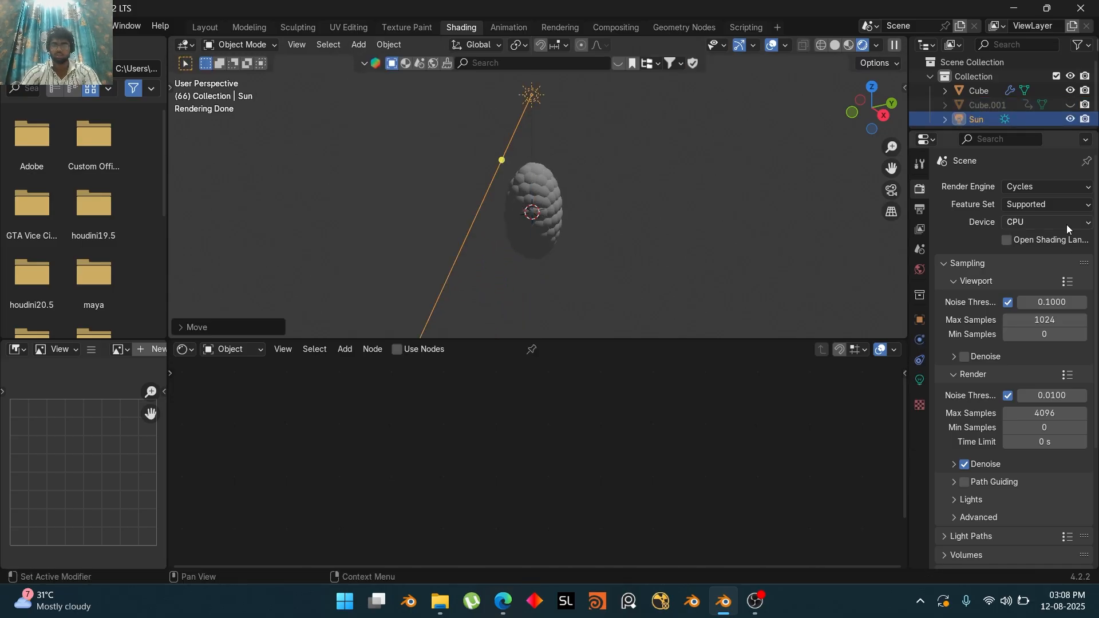
Switch the Cycles render device away from CPU and set the Sun light's angle to 33.9°
click(1067, 223)
click(1057, 250)
click(919, 380)
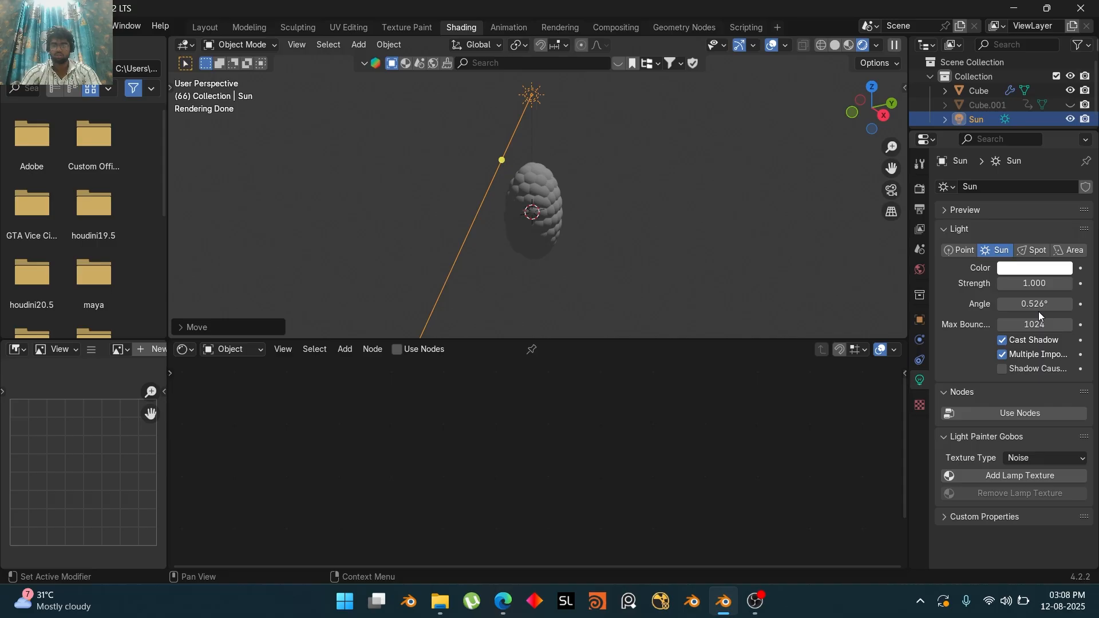
mouse_move(1037, 304)
mouse_down()
mouse_move(1082, 304)
mouse_move(1037, 304)
mouse_up()
scroll(570, 221, up, 5)
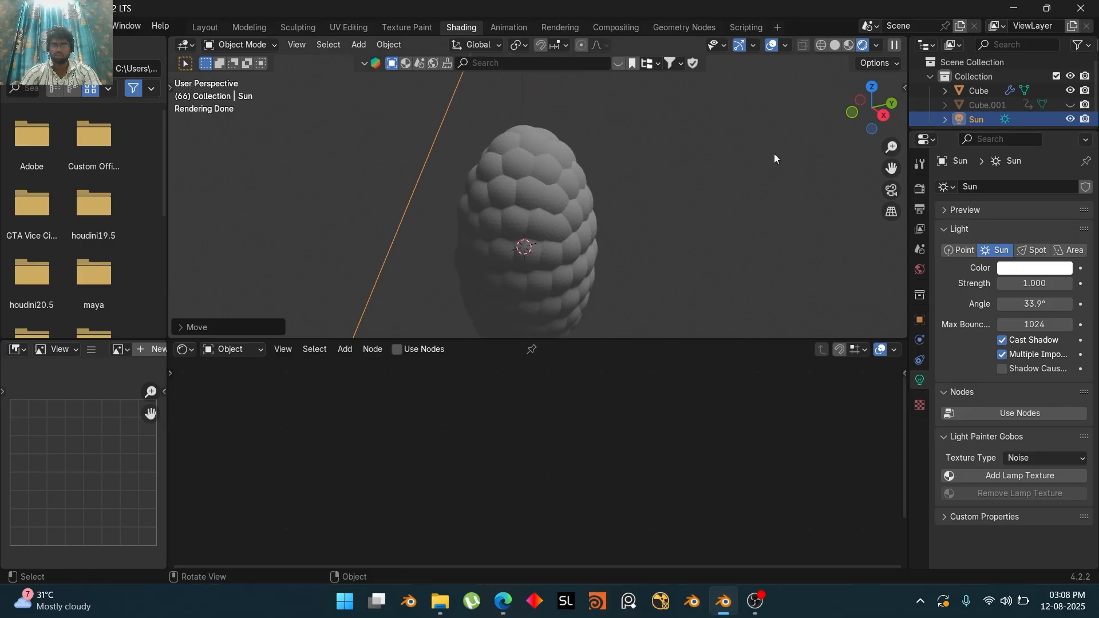
drag(891, 168, 885, 118)
scroll(677, 195, down, 3)
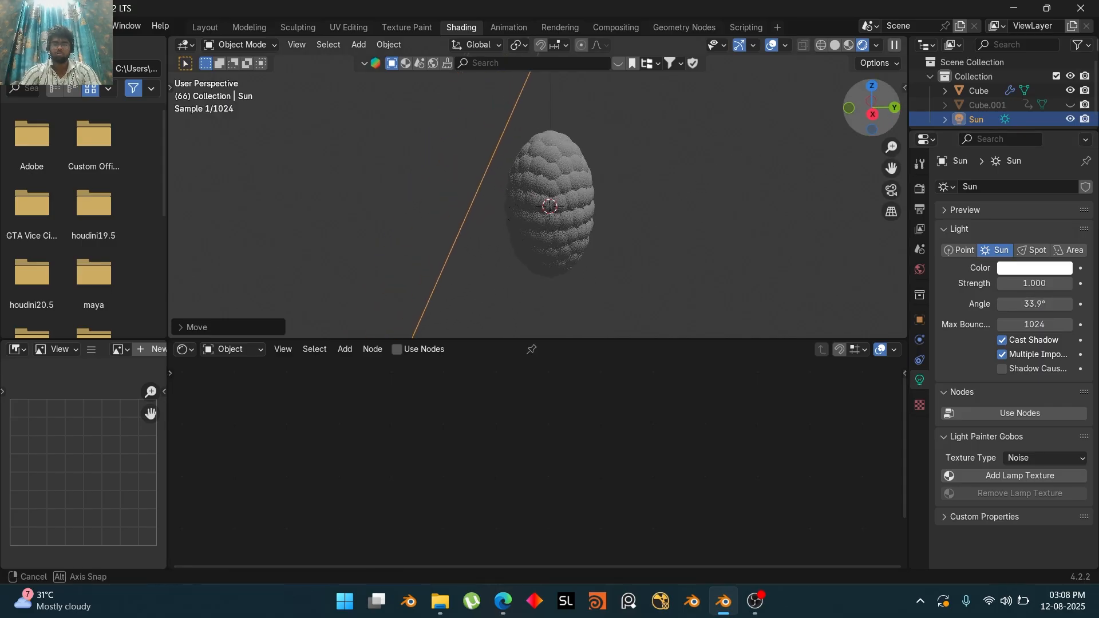
scroll(582, 223, up, 4)
scroll(611, 192, down, 2)
scroll(612, 192, down, 3)
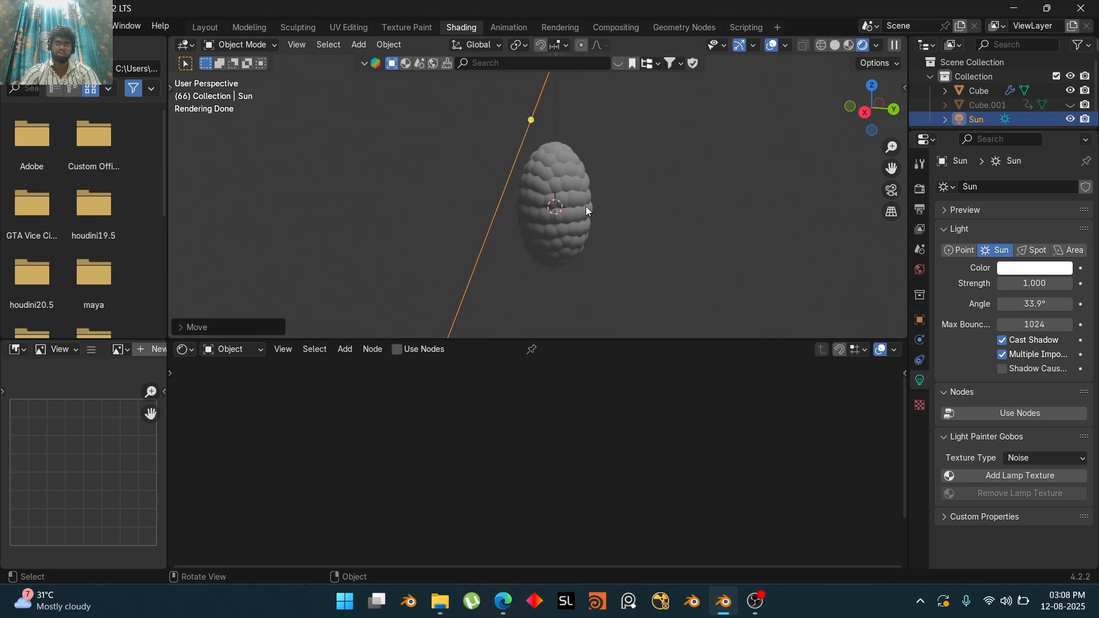
In the berry's geometry node tree, insert a Set Shade Smooth node between Scale Instances and Group Output
click(586, 206)
click(684, 27)
middle_drag(627, 375, 491, 454)
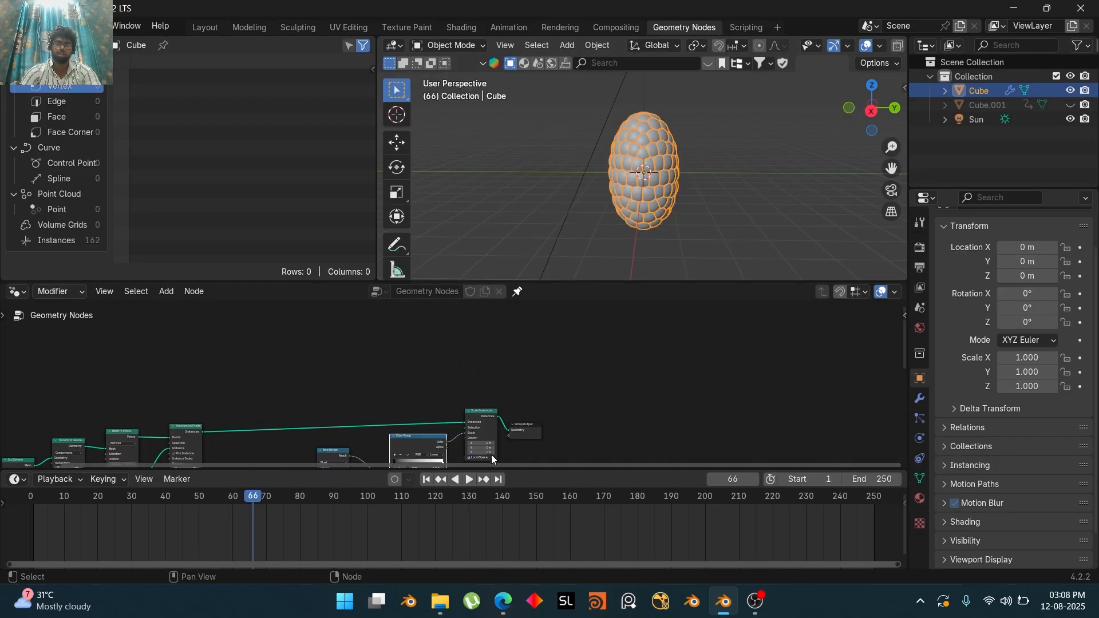
scroll(519, 403, up, 7)
middle_drag(607, 439, 525, 345)
drag(526, 349, 735, 341)
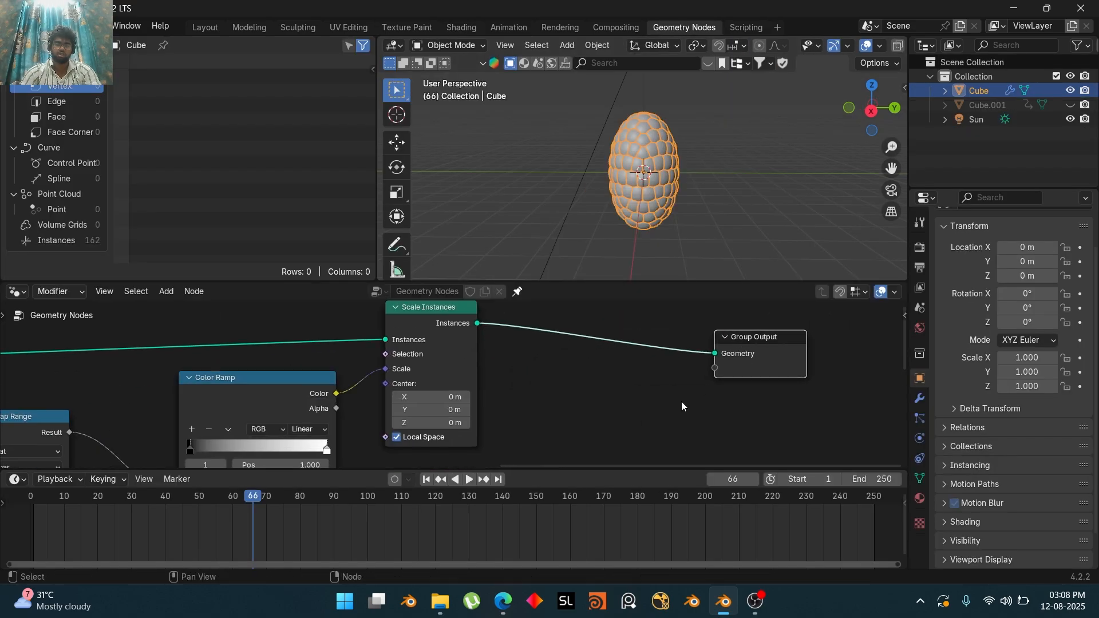
key(shift+a)
text(sh)
click(779, 426)
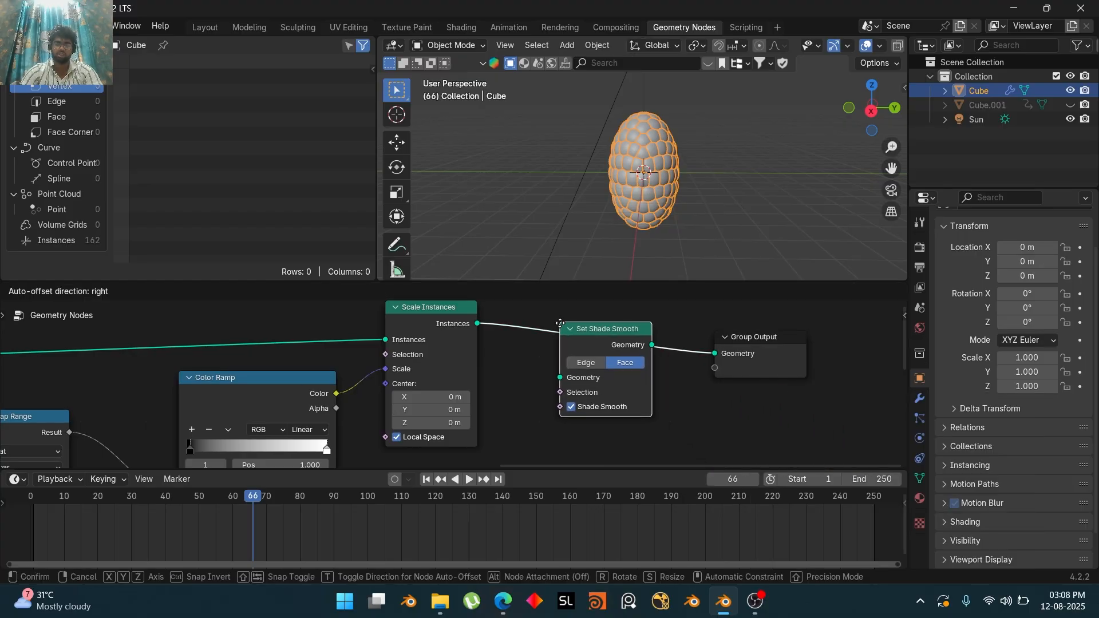
click(533, 315)
drag(563, 328, 553, 378)
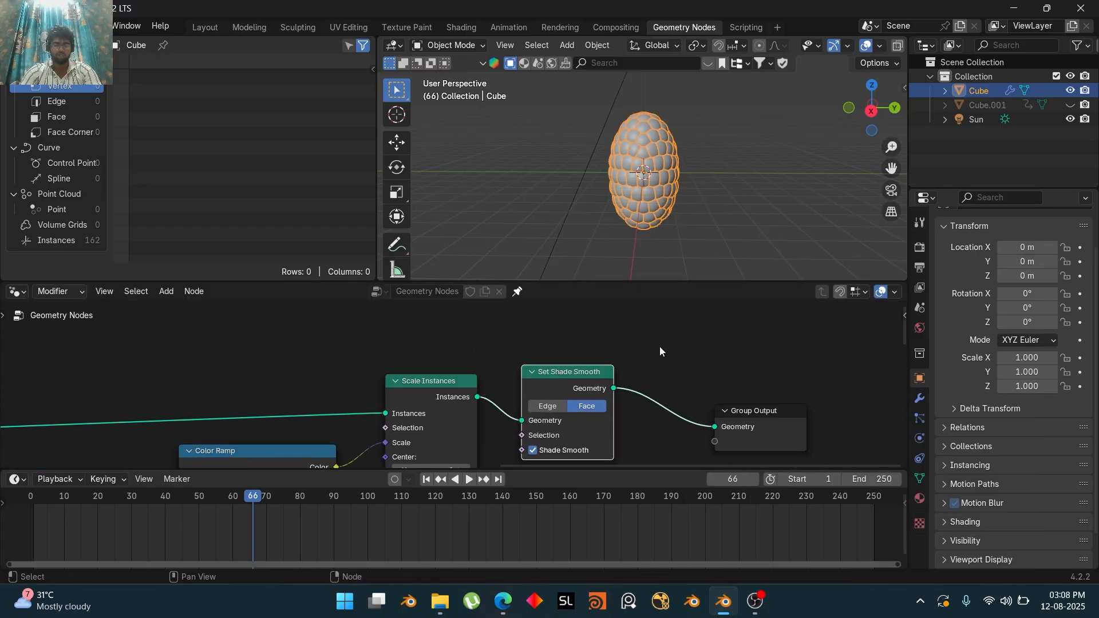
Insert a Set Material node between Set Shade Smooth and Group Output and assign Material to it
key(shift+a)
text(set)
click(708, 371)
click(634, 369)
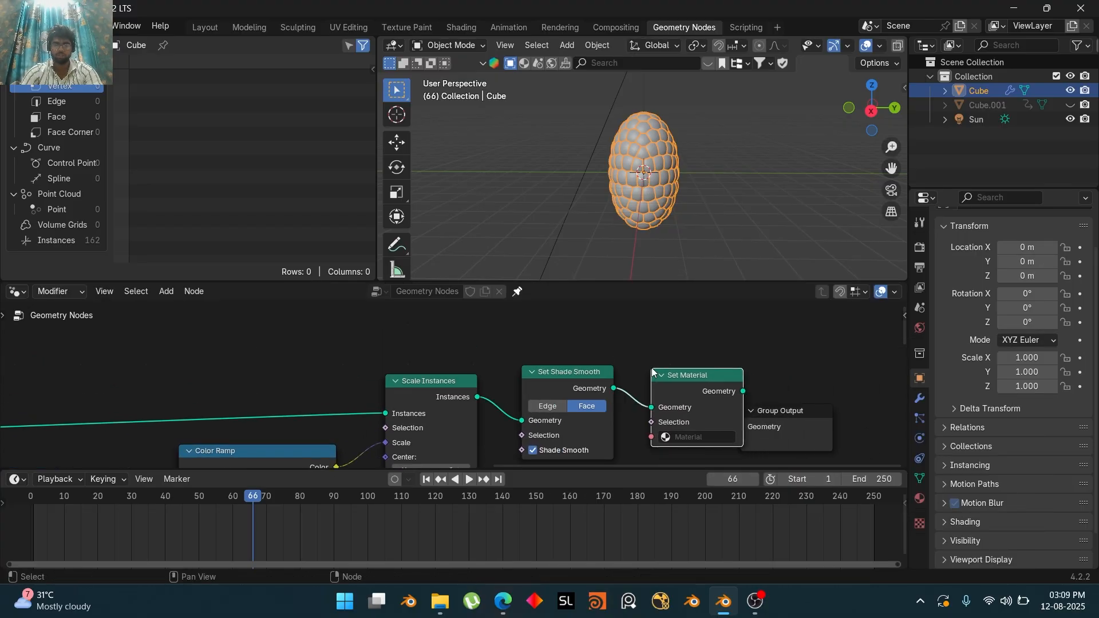
middle_drag(822, 366, 728, 359)
click(920, 498)
scroll(939, 335, up, 2)
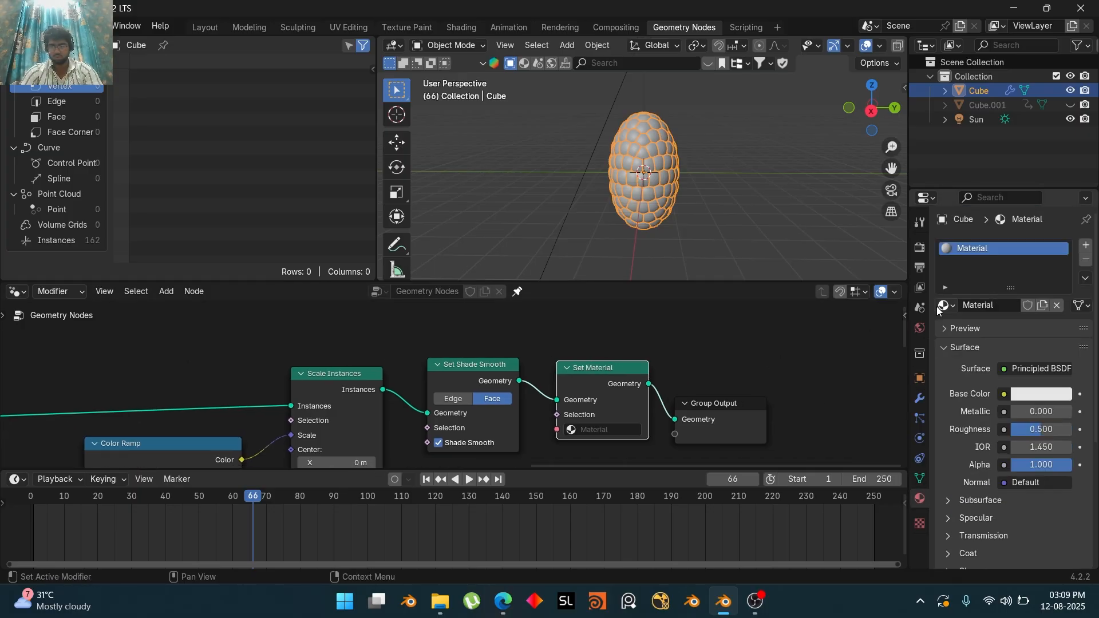
click(595, 429)
click(595, 447)
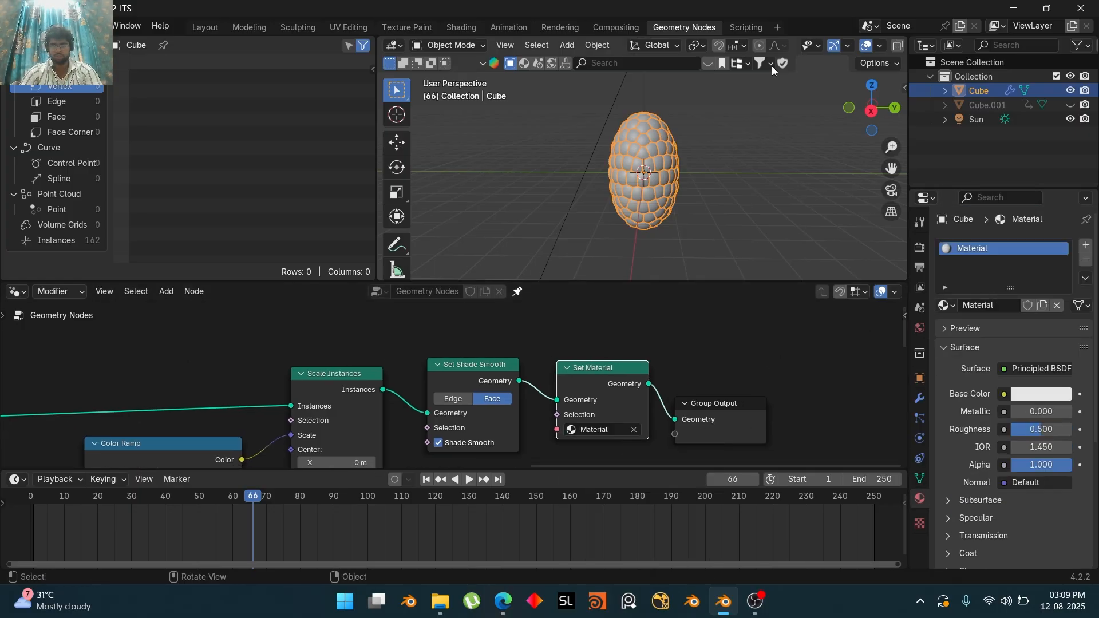
In the Shading workspace, set the Principled BSDF's base color to a saturated orange-red
click(466, 28)
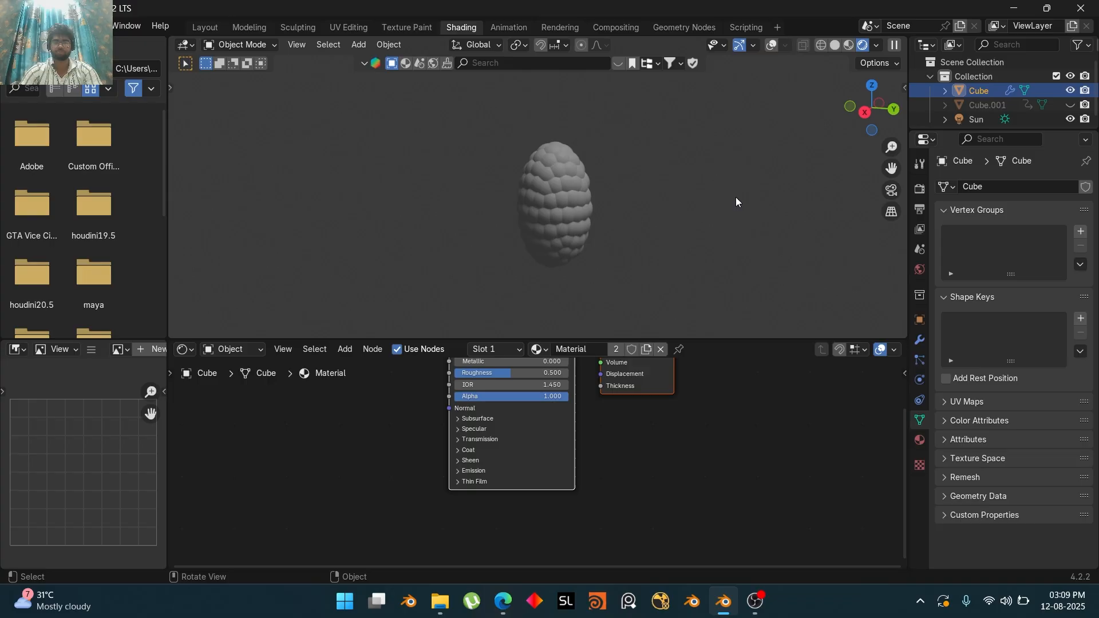
scroll(586, 238, up, 4)
middle_drag(598, 393, 634, 446)
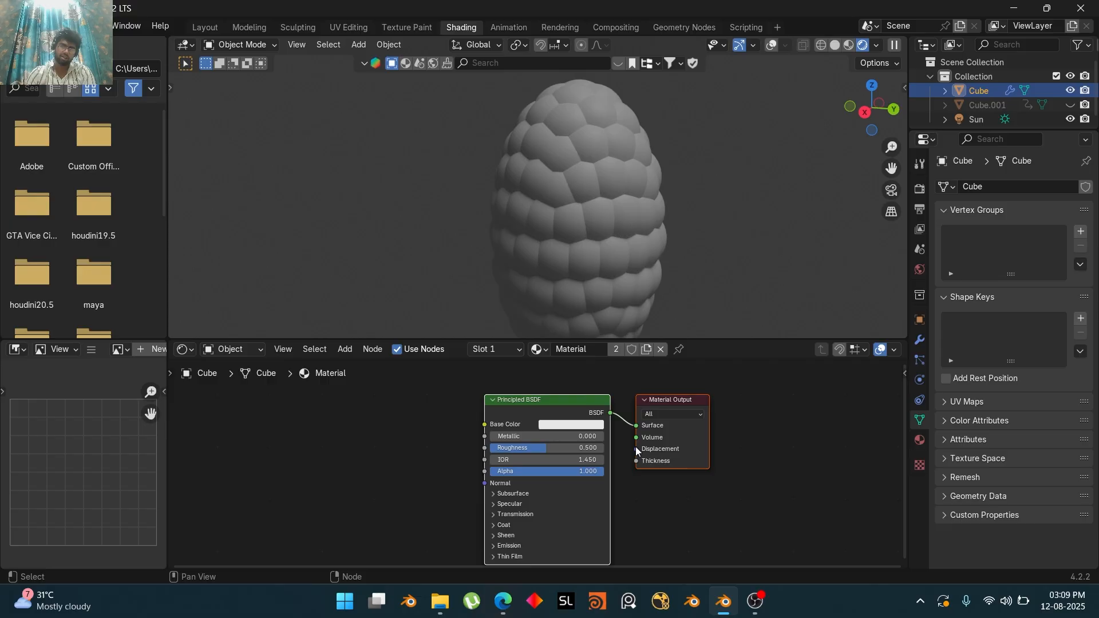
scroll(573, 429, up, 1)
click(573, 422)
drag(594, 293, 583, 337)
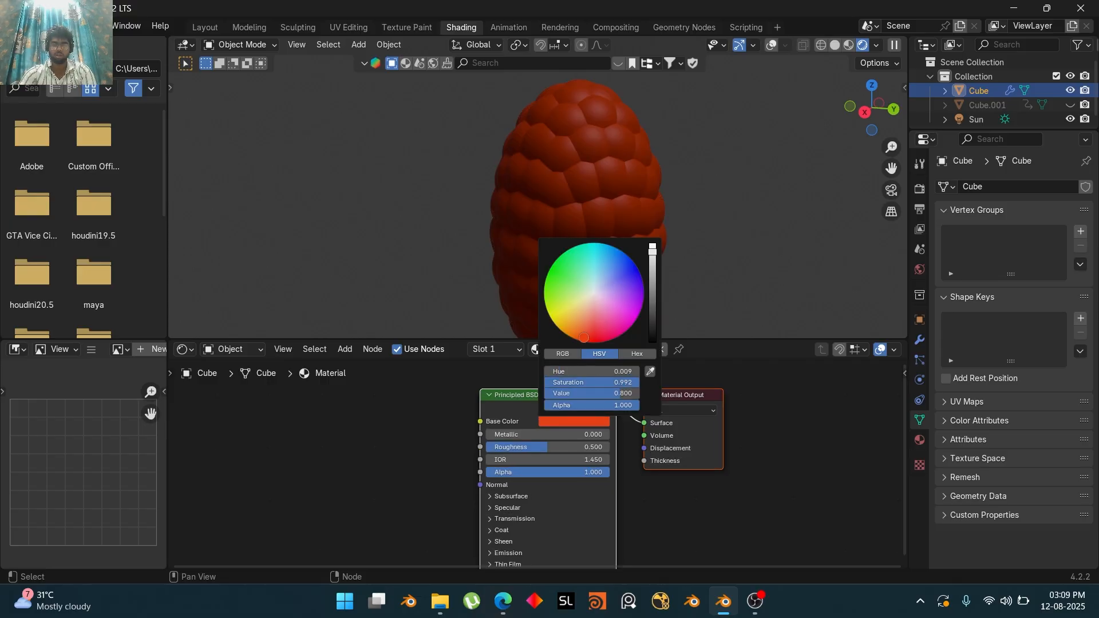
Set the Principled BSDF's roughness to 0 and its subsurface weight to 1
middle_drag(687, 547, 707, 524)
drag(596, 426, 531, 426)
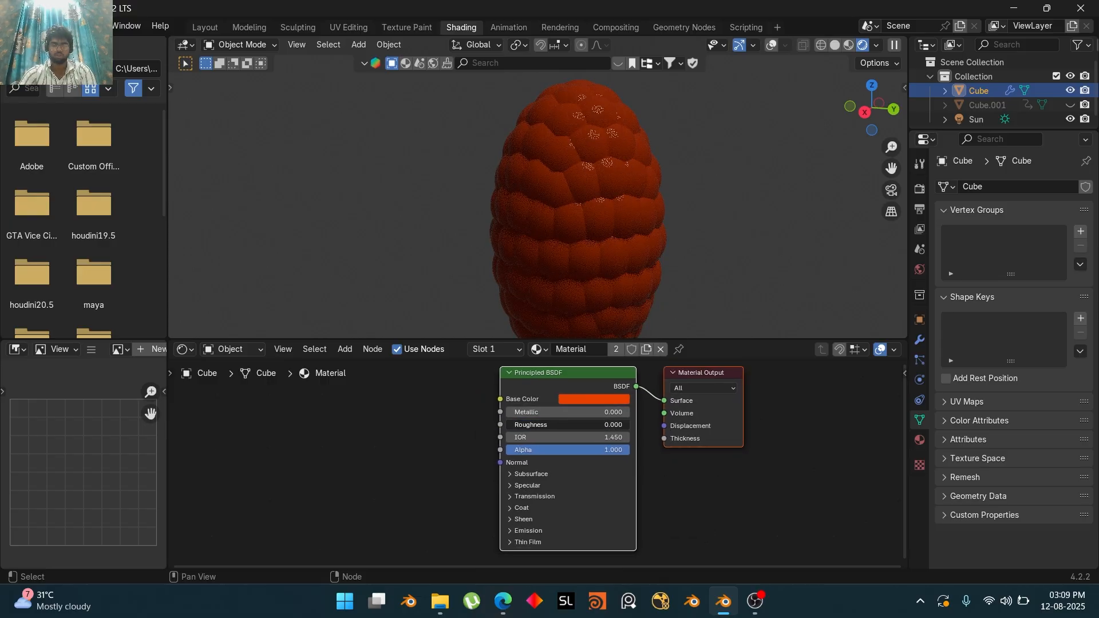
click(527, 475)
drag(557, 506, 709, 506)
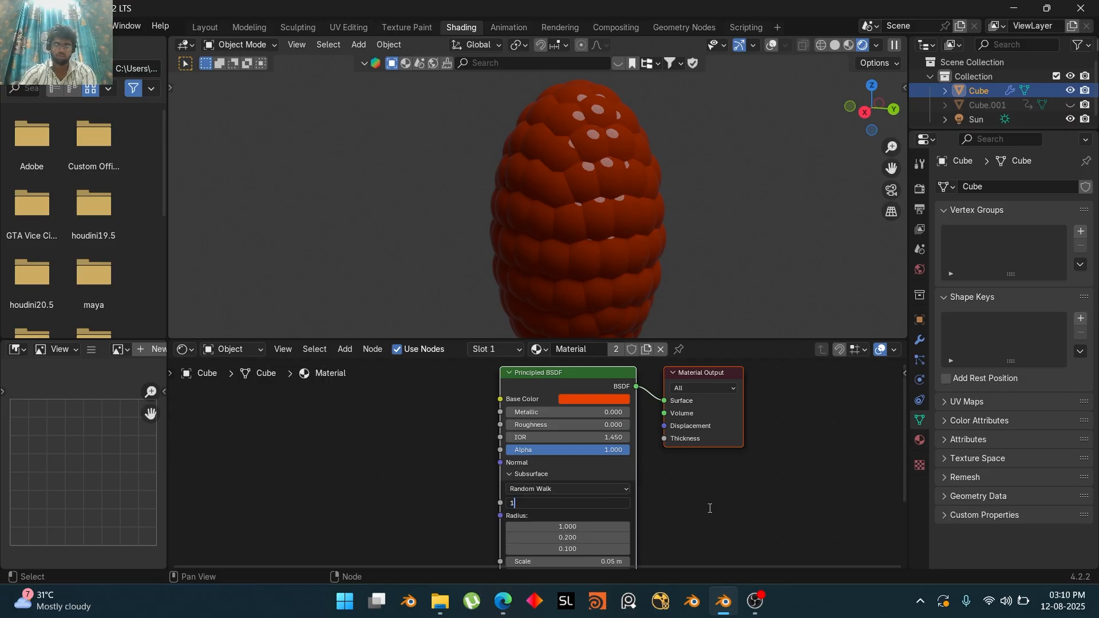
Expand the Principled BSDF's Transmission settings and raise the transmission weight
mouse_move(696, 469)
middle_down()
mouse_move(716, 390)
mouse_move(715, 441)
middle_up()
scroll(713, 450, up, 2)
middle_drag(698, 496, 704, 477)
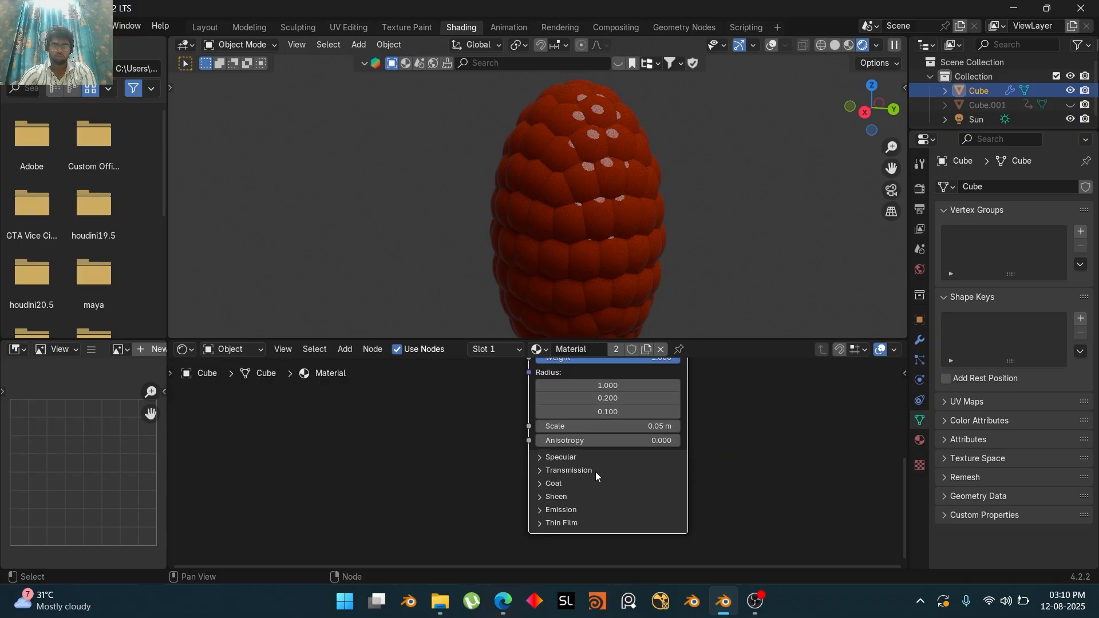
click(570, 470)
drag(587, 486, 696, 486)
scroll(704, 422, down, 3)
Move the Material Output node farther away and insert a Mix Shader between it and the Principled BSDF
middle_drag(703, 422, 599, 521)
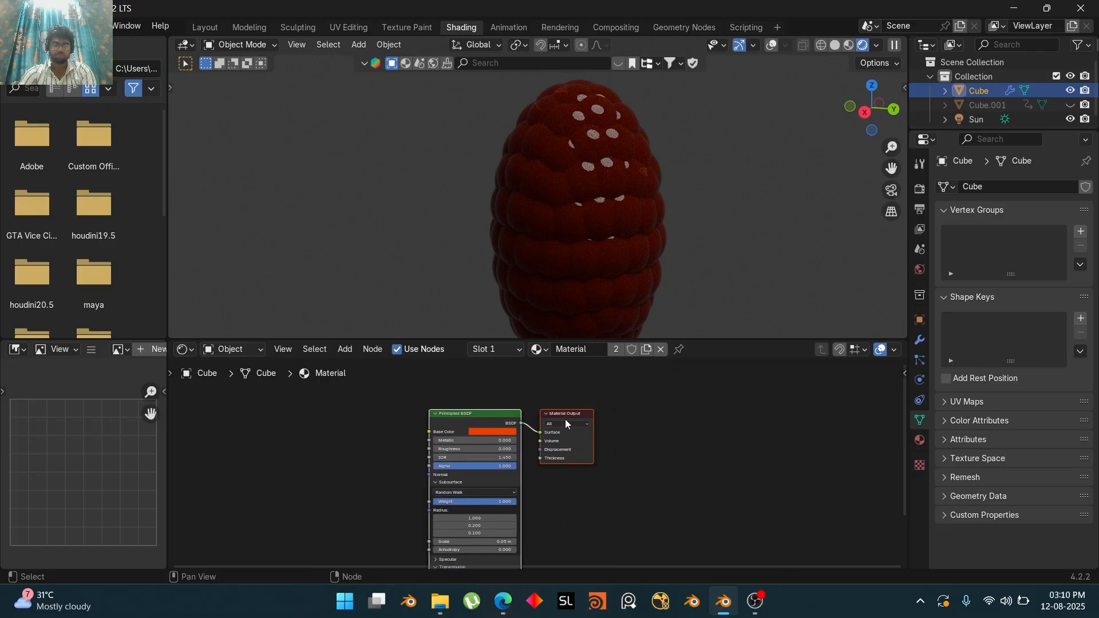
mouse_move(565, 419)
mouse_down()
mouse_move(716, 417)
mouse_move(565, 418)
mouse_up()
click(705, 455)
drag(659, 464, 744, 409)
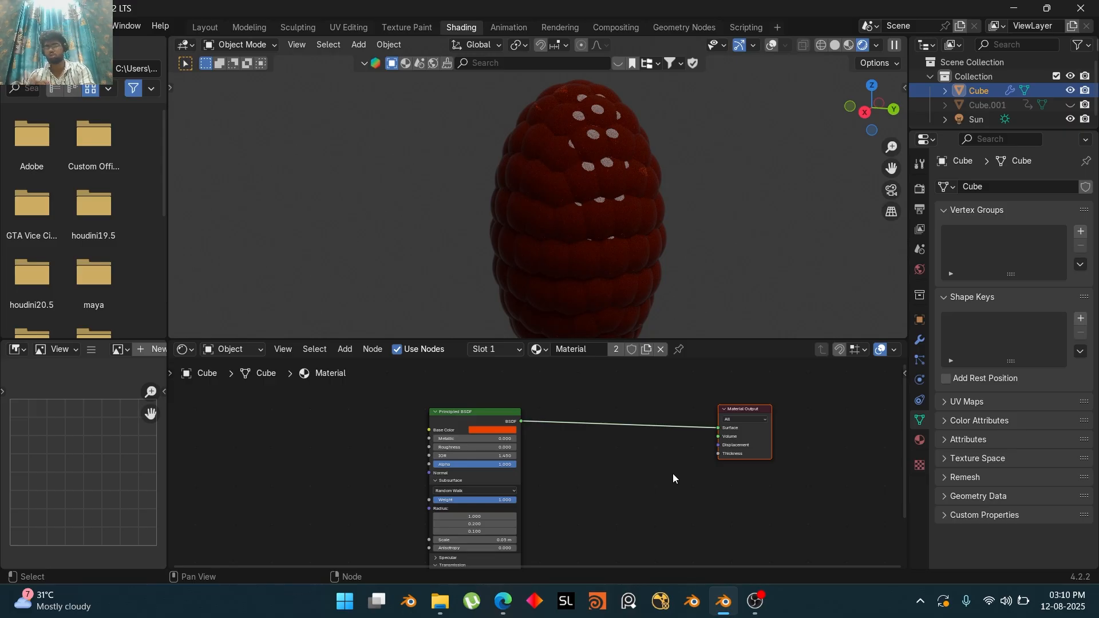
key(shift+a)
text(mix)
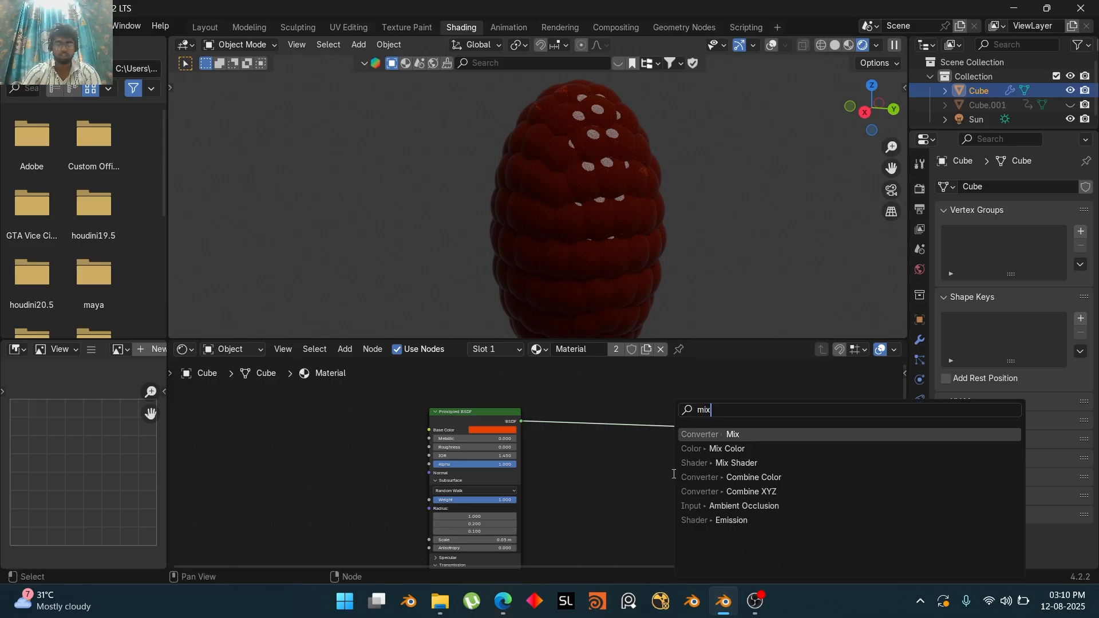
click(747, 450)
click(658, 427)
Add a Translucent BSDF node and connect it to the Mix Shader's second shader input
key(shift+a)
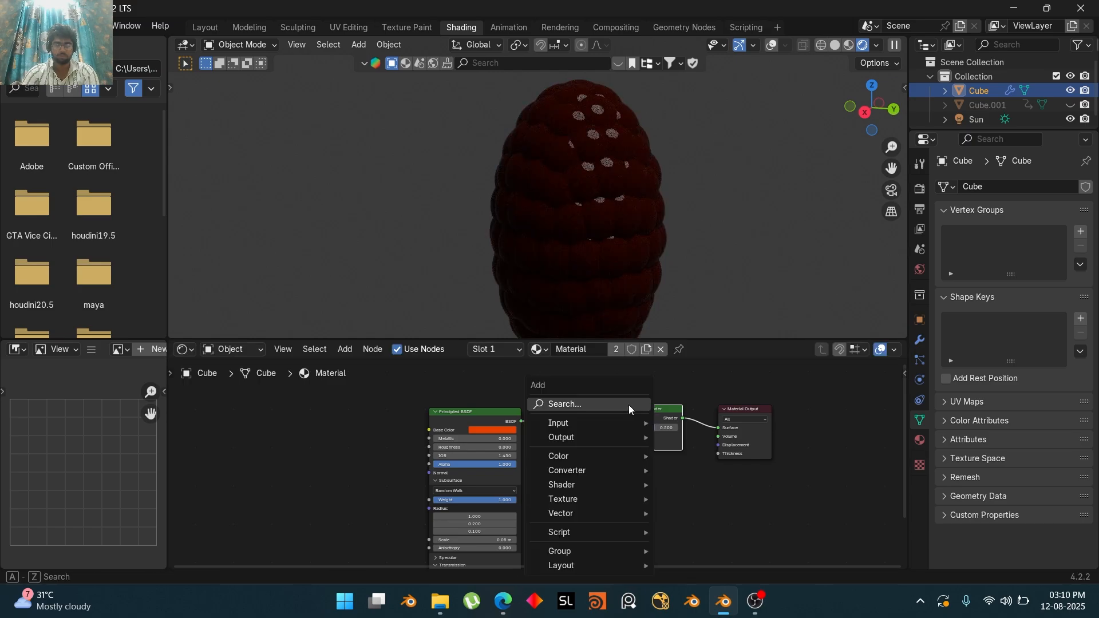
text(tr)
key(Return)
click(559, 457)
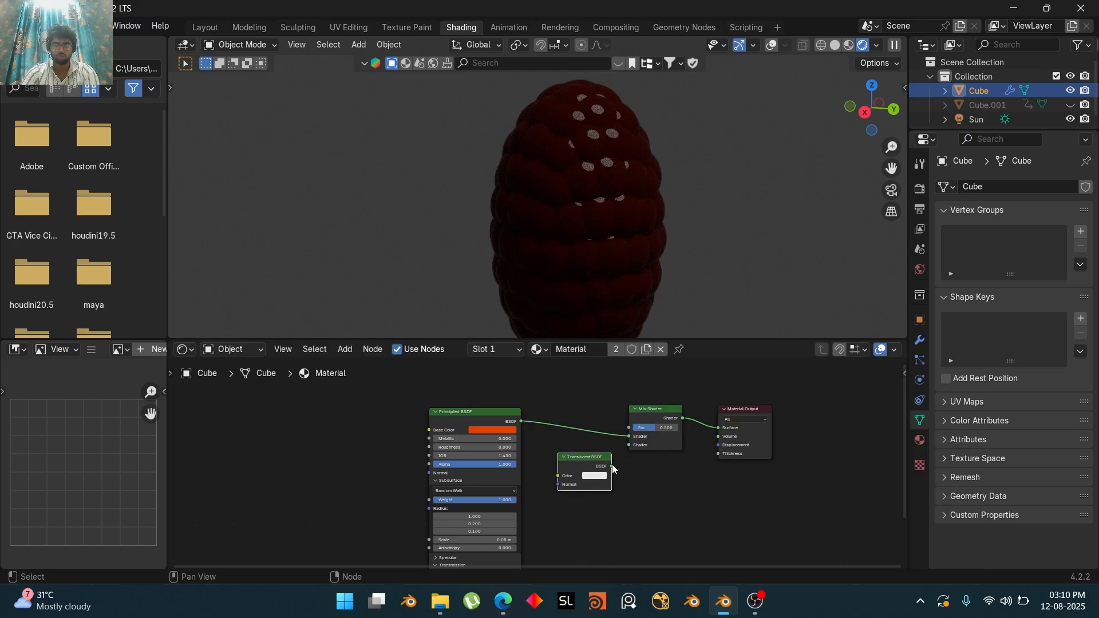
drag(611, 466, 631, 446)
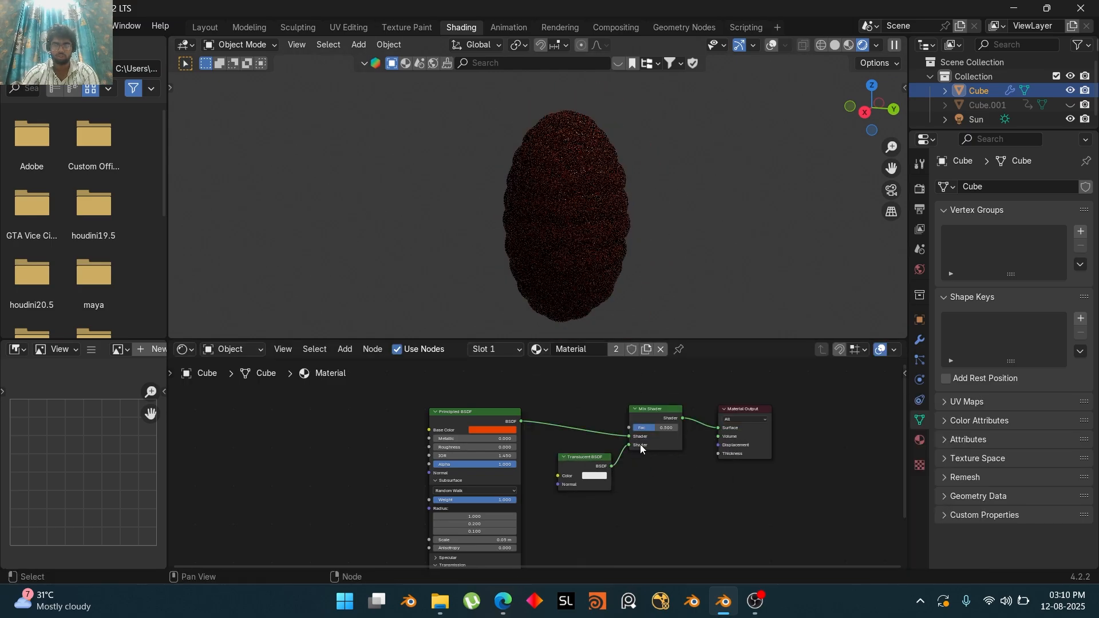
Disable Scene World in the viewport shading and set the Mix Shader's factor to 0.533
click(877, 46)
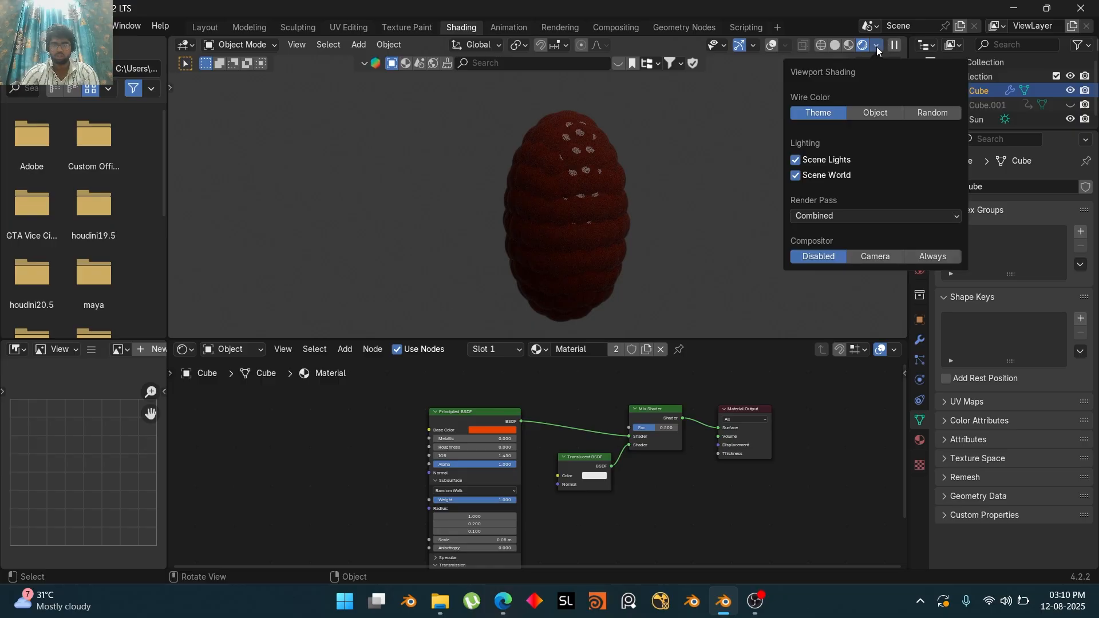
click(833, 175)
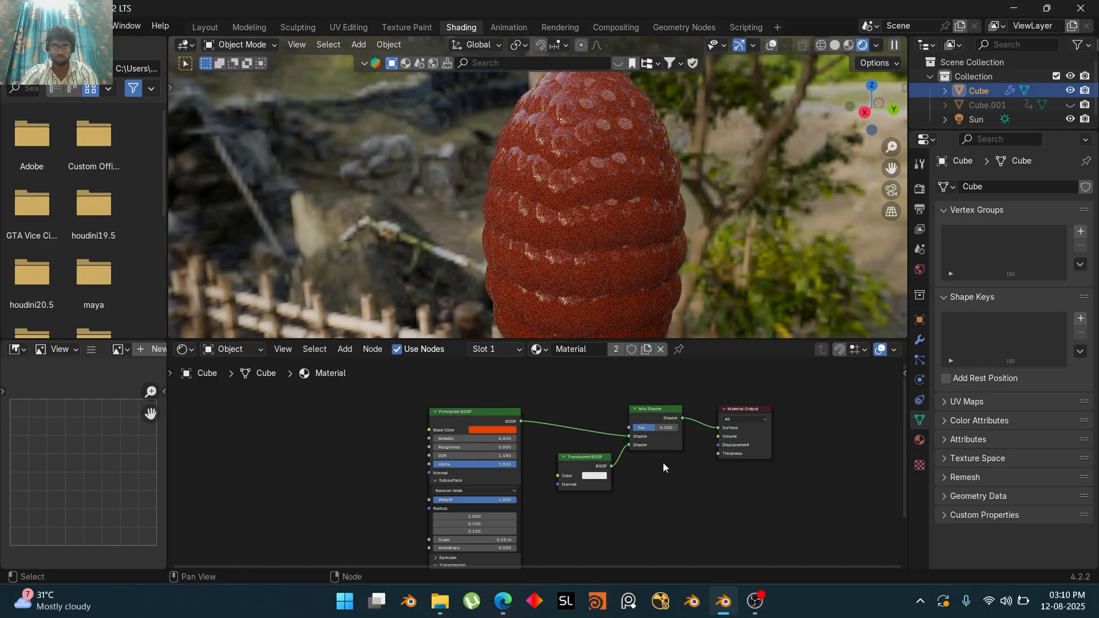
scroll(664, 453, up, 4)
mouse_move(703, 428)
mouse_down()
mouse_move(664, 428)
mouse_move(755, 427)
mouse_move(708, 425)
mouse_up()
Set the Translucent BSDF's color to a bright salmon red with hue 0.020 and saturation 0.725
click(583, 522)
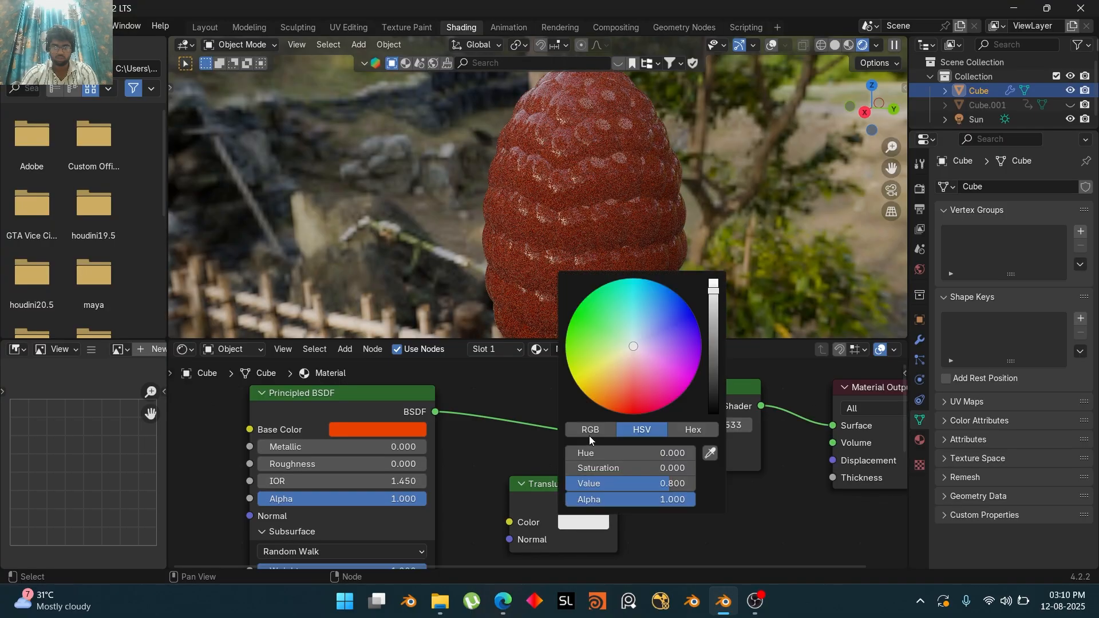
click(632, 380)
mouse_move(632, 380)
mouse_down()
mouse_move(622, 385)
mouse_move(632, 374)
mouse_up()
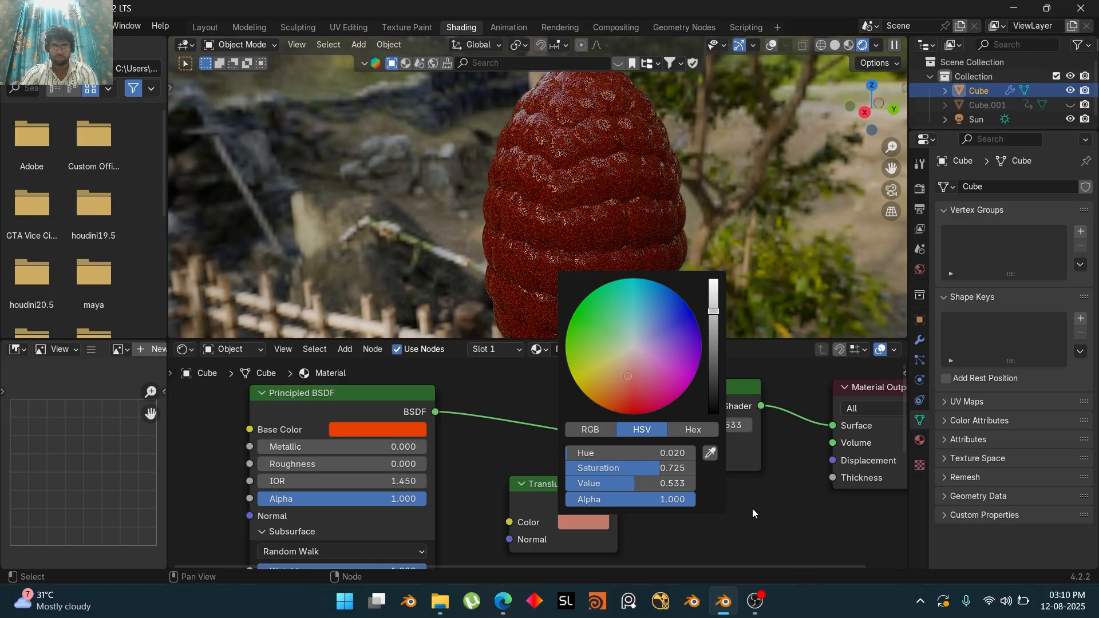
click(579, 522)
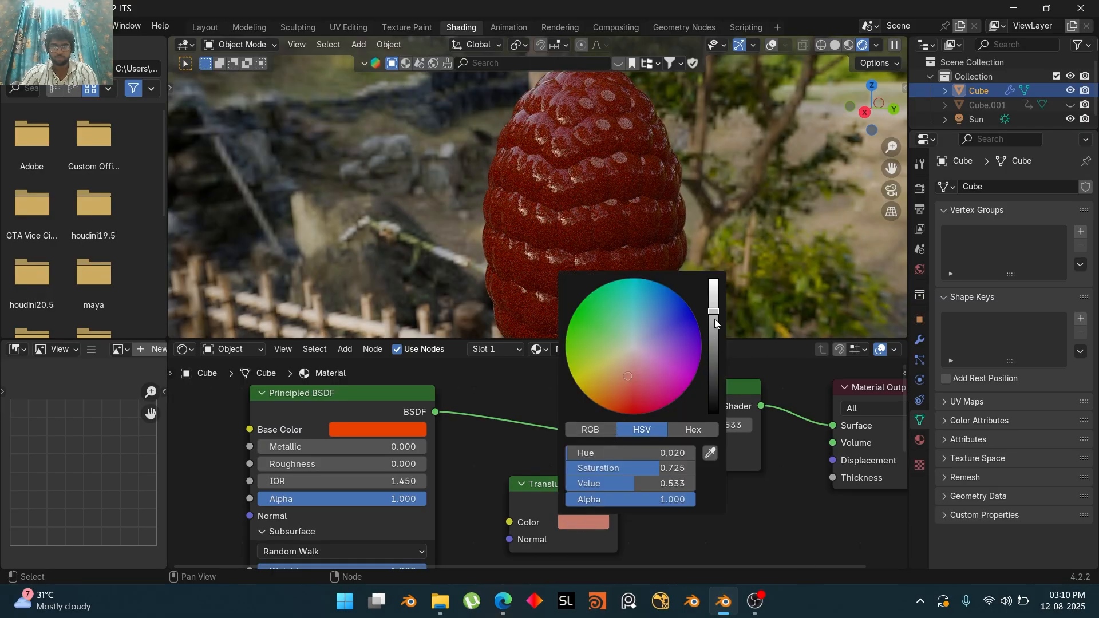
drag(714, 318, 715, 289)
Raise the Principled BSDF's subsurface scale to 4.95 m
scroll(522, 491, down, 3)
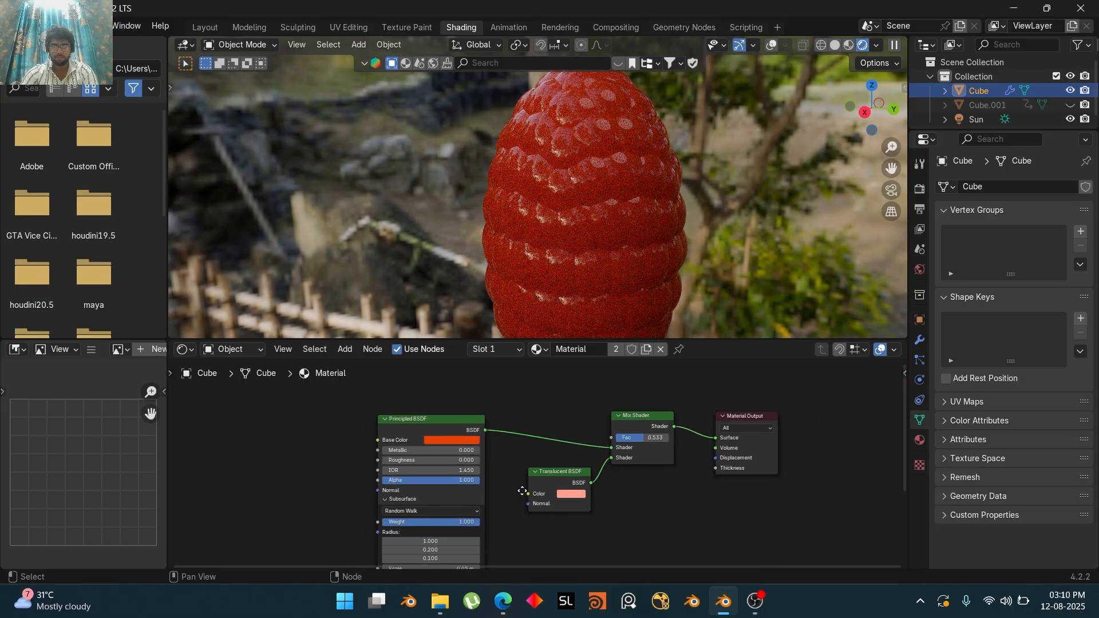
middle_drag(522, 491, 657, 458)
scroll(648, 462, up, 2)
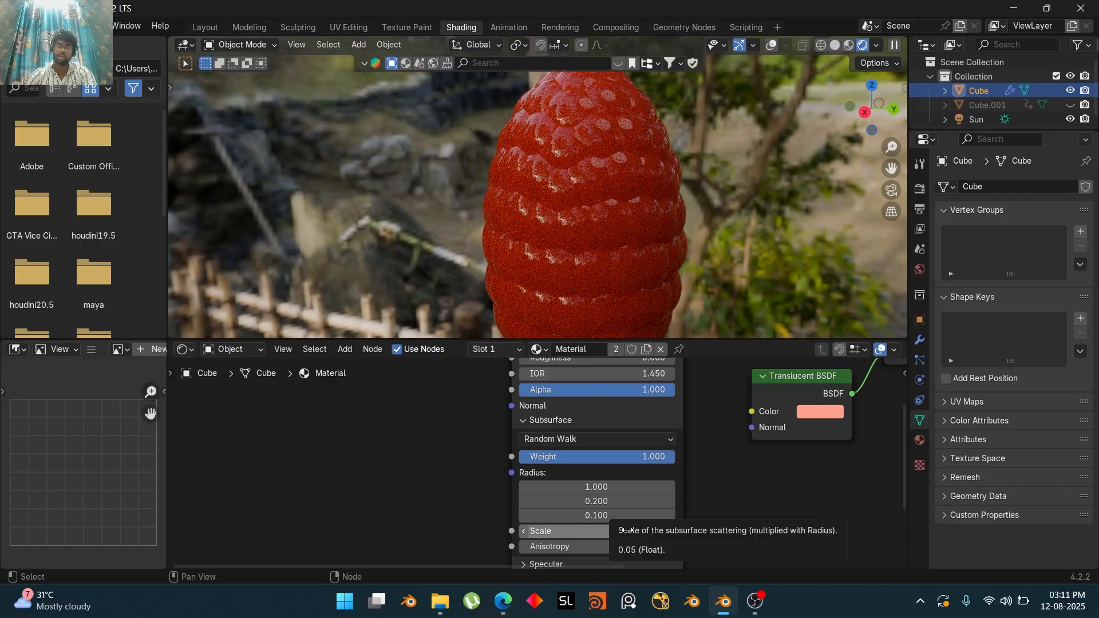
mouse_move(615, 534)
mouse_down()
mouse_move(716, 534)
mouse_move(541, 533)
mouse_move(730, 533)
mouse_move(595, 534)
mouse_move(669, 534)
mouse_move(634, 533)
mouse_up()
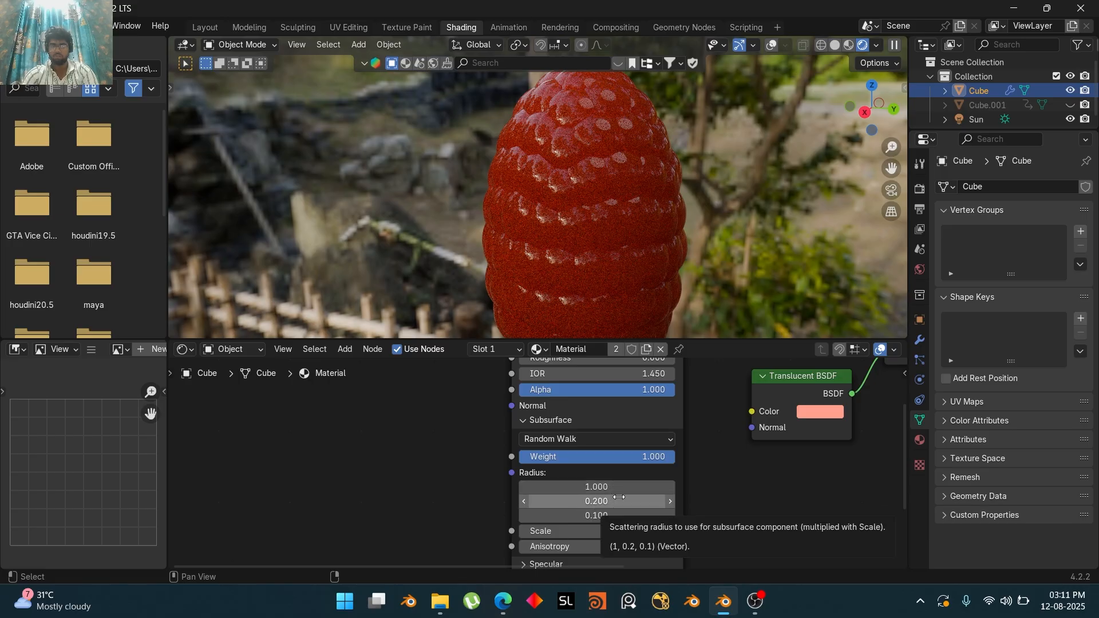
Try subsurface radius values of 0, 100 and 0, and undo the radius changes
mouse_move(617, 488)
mouse_down()
mouse_move(555, 487)
mouse_move(676, 502)
mouse_move(561, 516)
mouse_move(629, 502)
mouse_move(617, 502)
mouse_up()
click(733, 505)
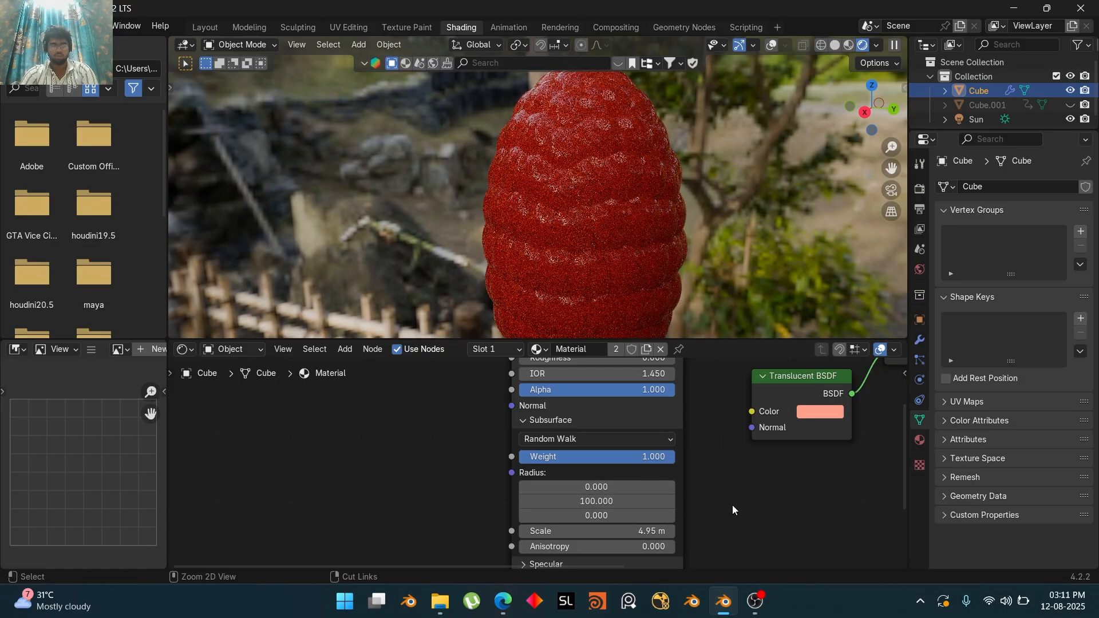
key(ctrl+z)
key(ctrl+z)
key(ctrl+z)
Set the Principled BSDF's IOR to 1.250
middle_drag(701, 455, 707, 512)
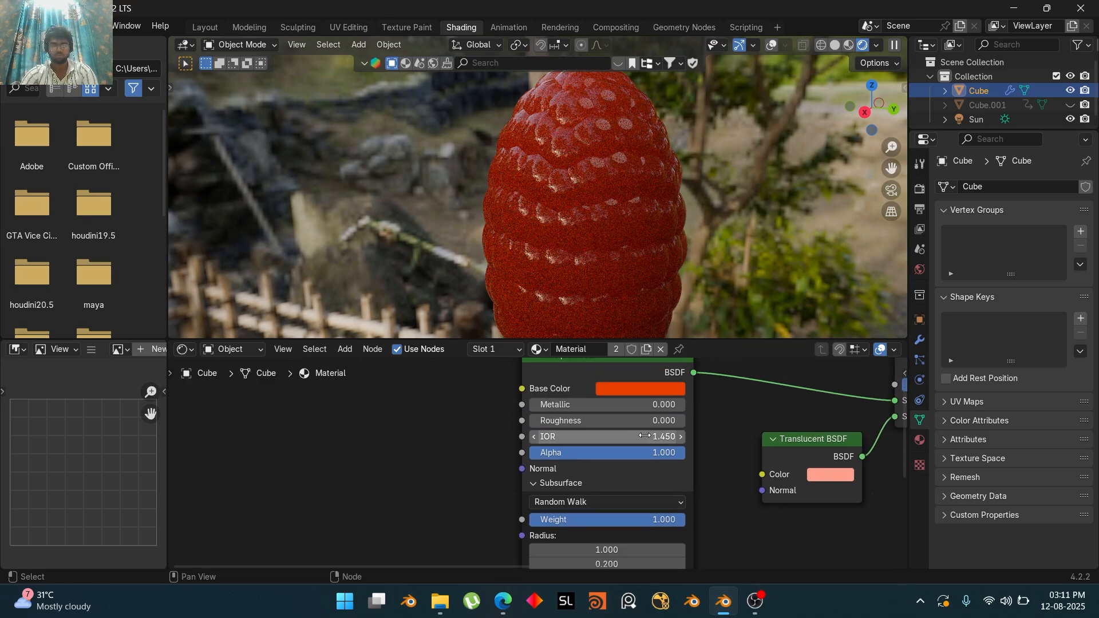
drag(637, 437, 587, 436)
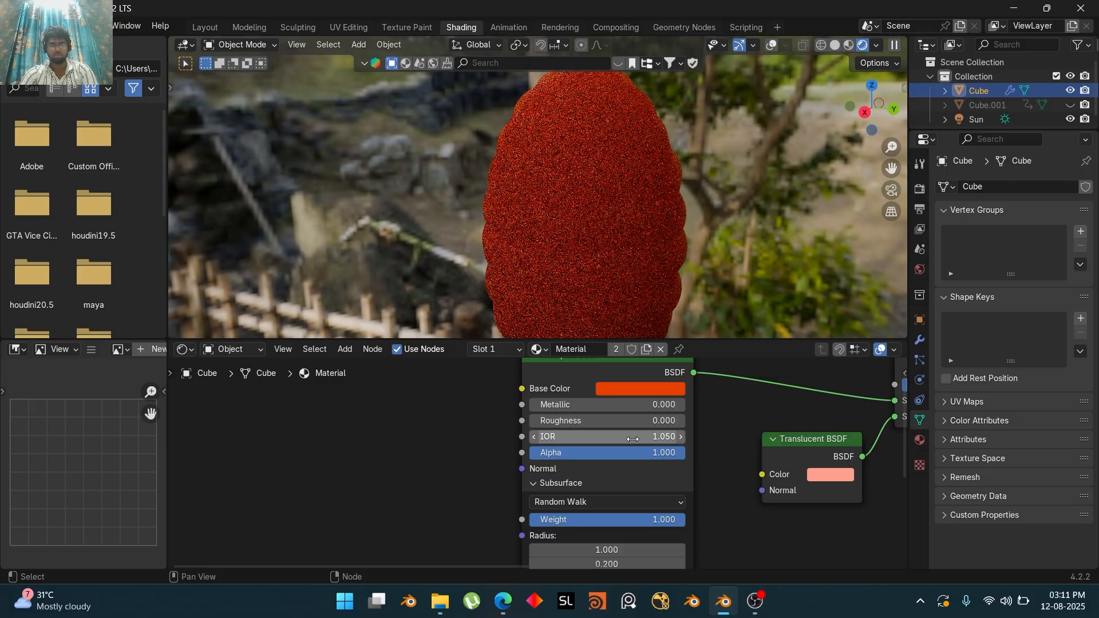
click(678, 438)
click(679, 438)
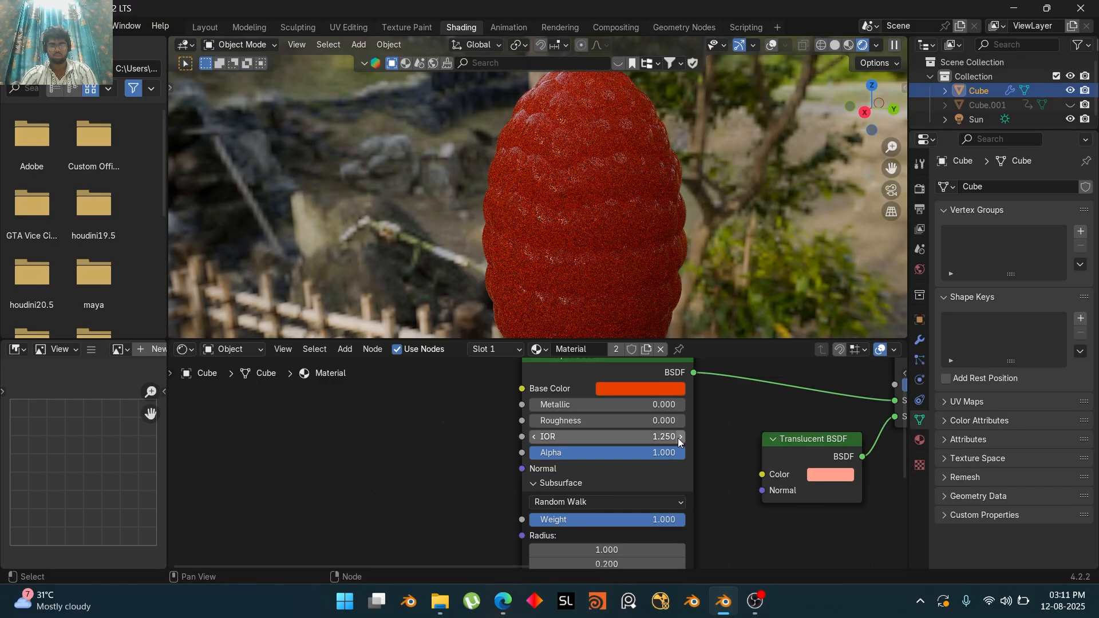
Inspect the shaded berry, compare it with the tayberry reference photo in the browser, and return to Blender
scroll(589, 221, up, 2)
scroll(629, 219, down, 1)
scroll(628, 219, down, 3)
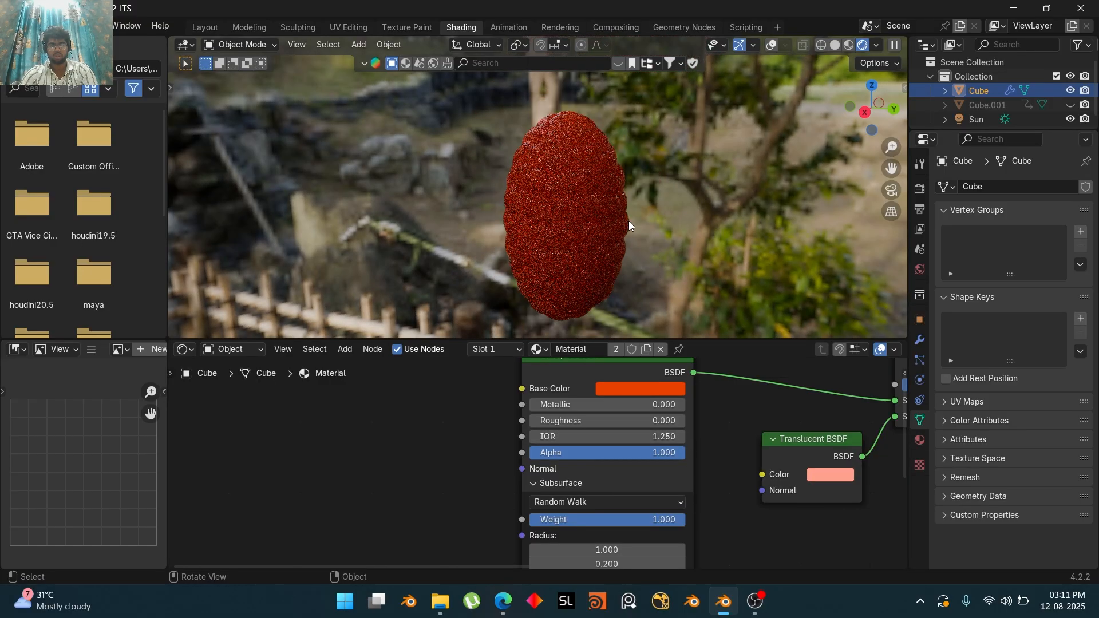
click(504, 604)
click(998, 290)
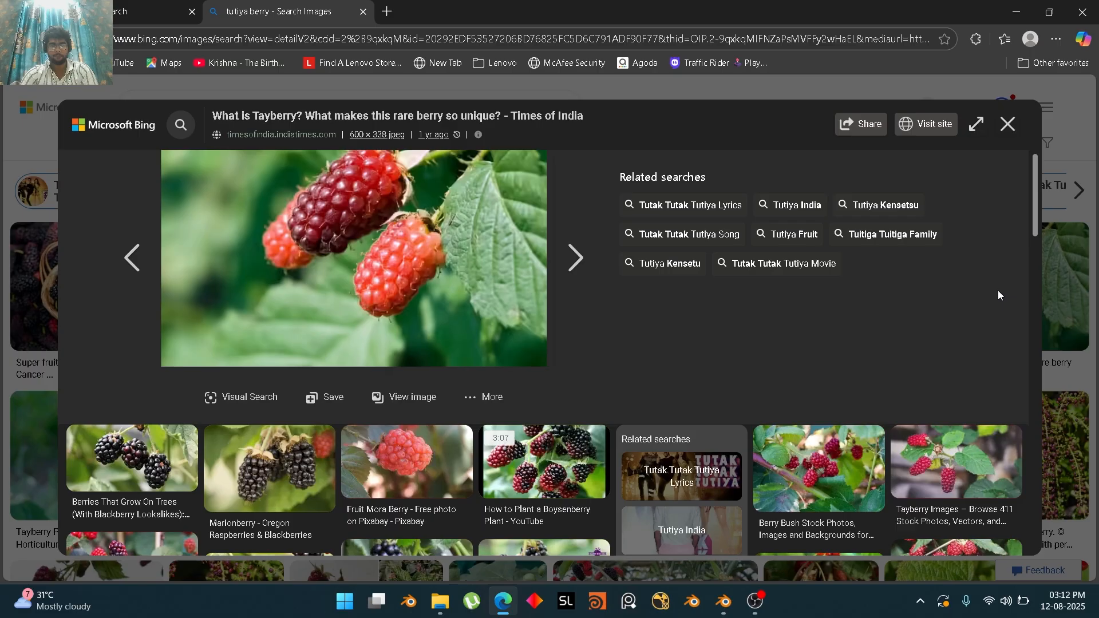
click(1016, 11)
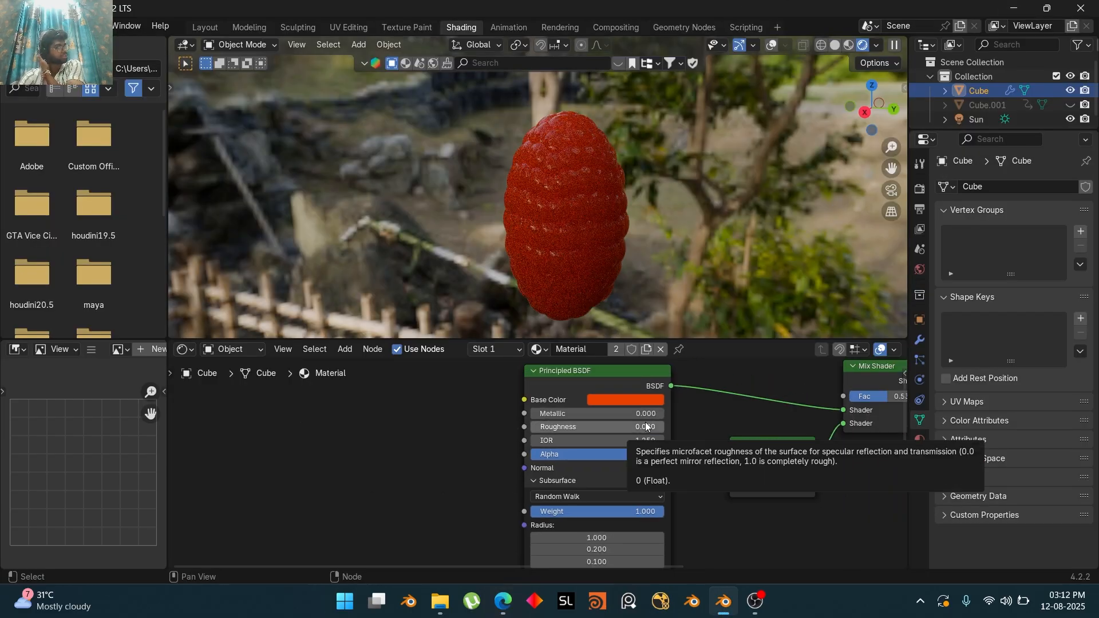
Add an Ambient Occlusion node in the empty space before the Principled BSDF
middle_drag(380, 455, 410, 504)
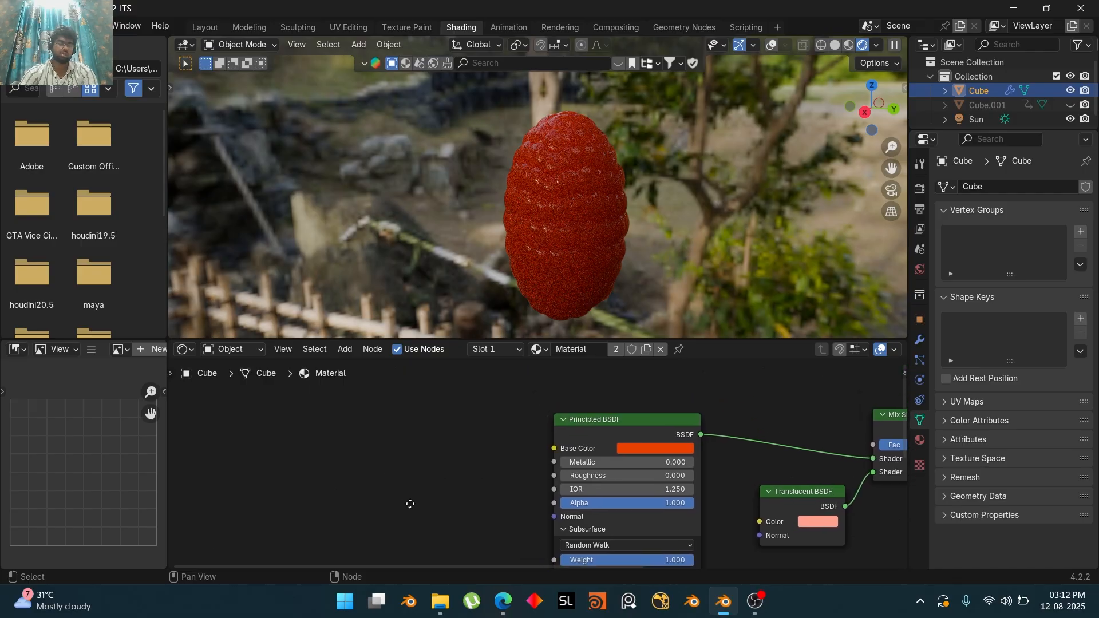
key(shift+a)
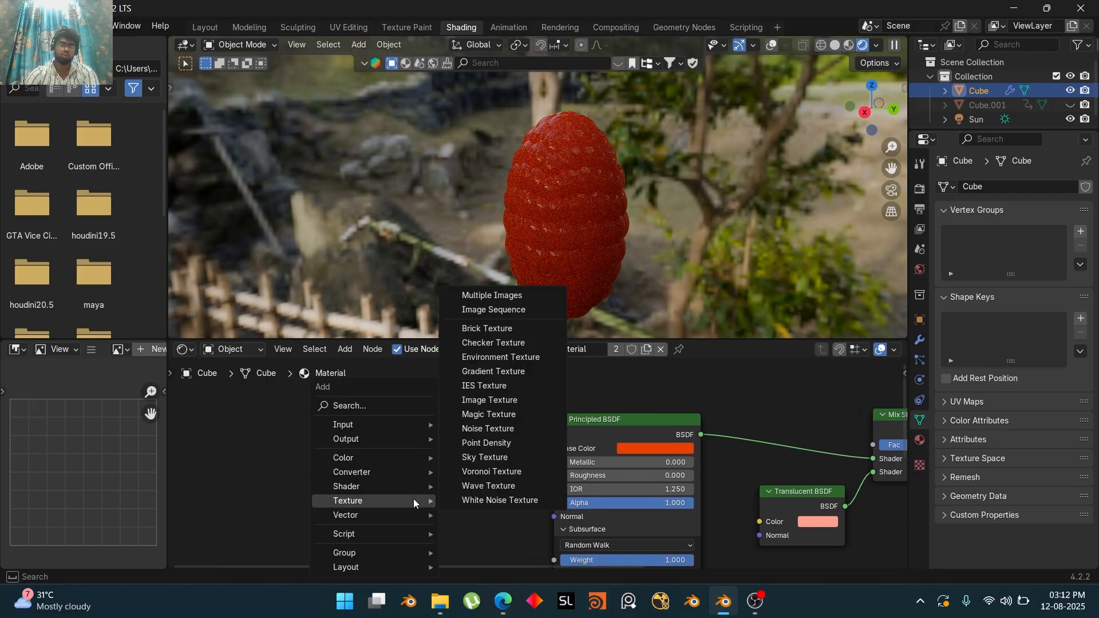
text(ambi)
key(Return)
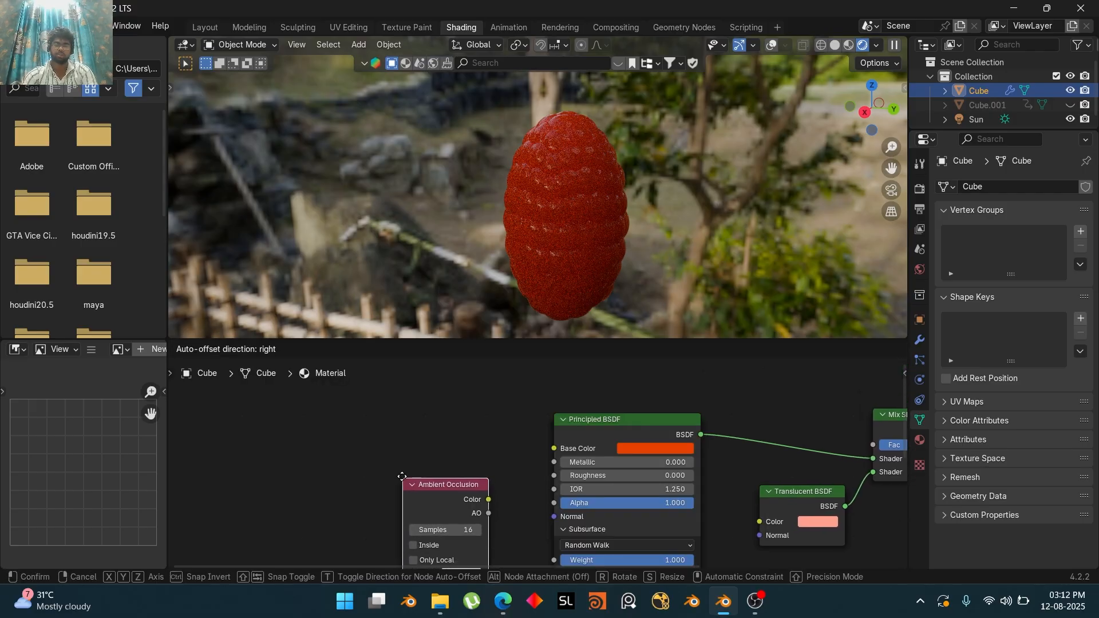
click(338, 413)
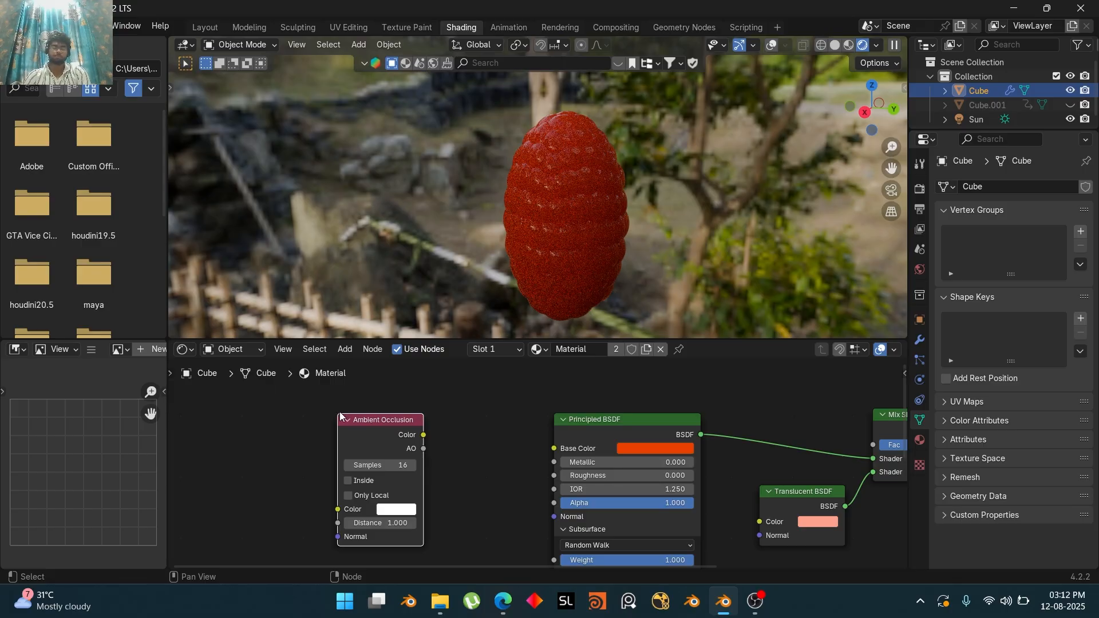
click(362, 44)
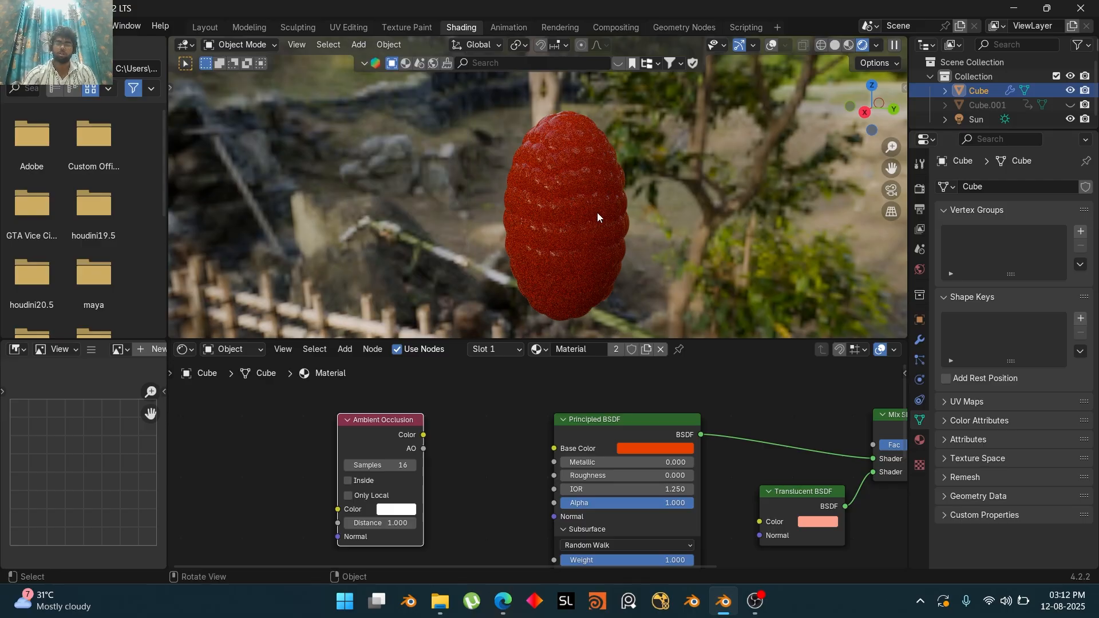
Connect the Ambient Occlusion node's Color output directly to the Material Output's Surface input to preview it
scroll(595, 212, up, 4)
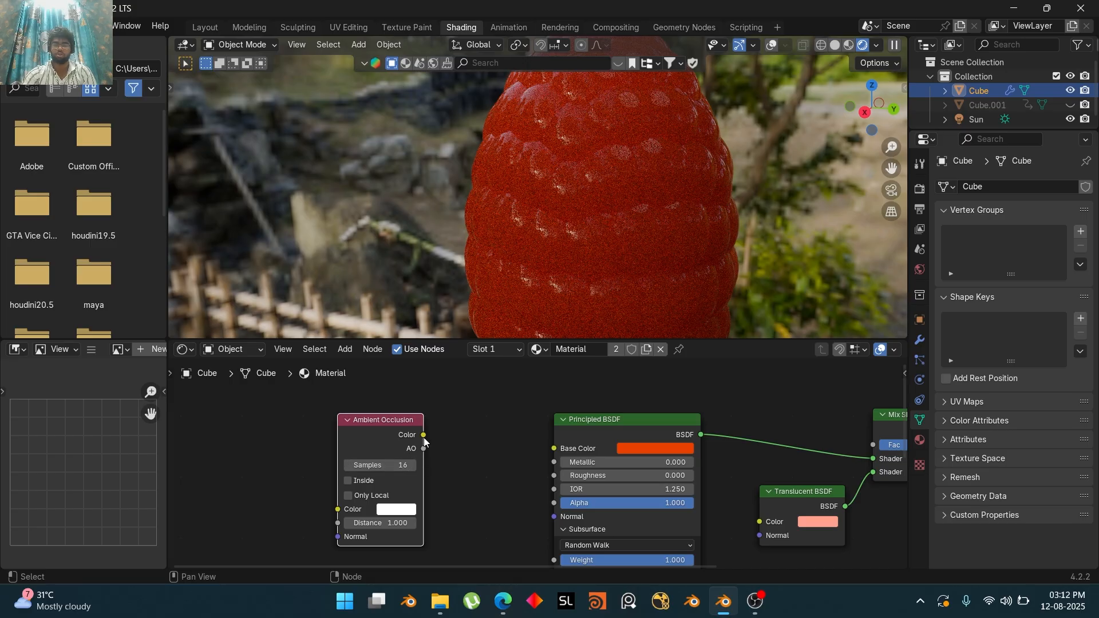
drag(424, 435, 822, 446)
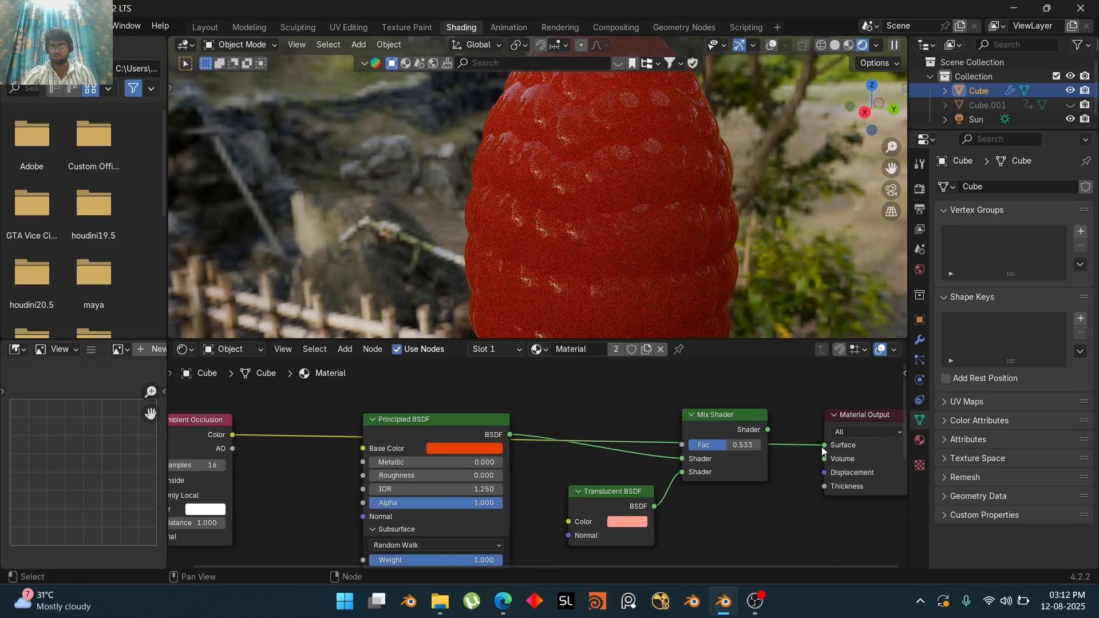
scroll(403, 448, down, 2)
scroll(404, 448, down, 1)
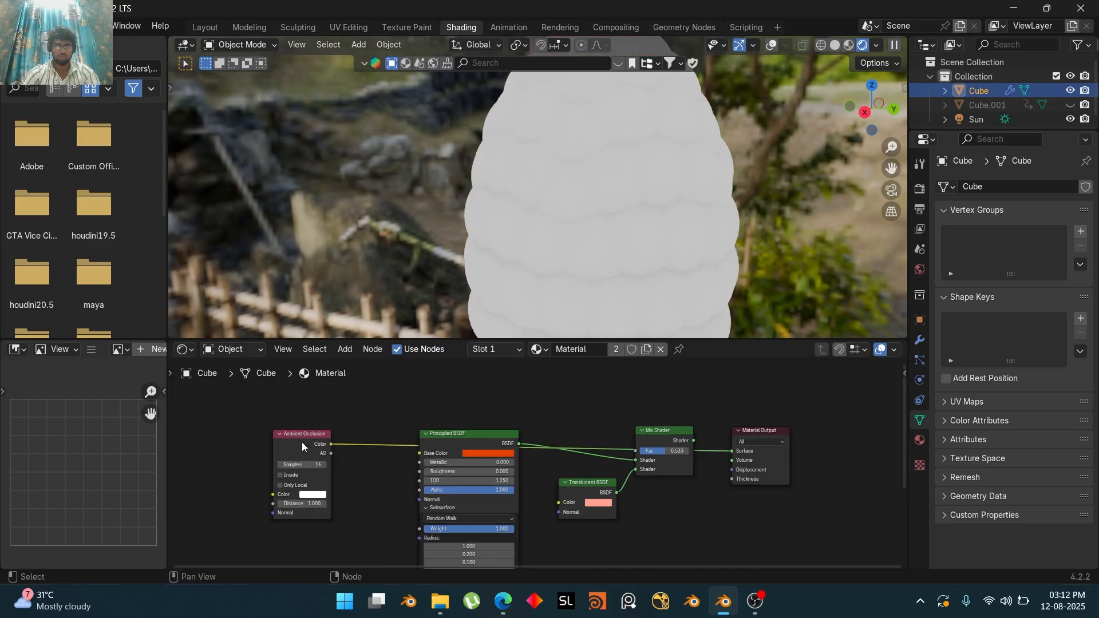
Insert a Color Ramp after the Ambient Occlusion node and move its black stop to 0.818
drag(302, 446, 262, 440)
key(shift+a)
text(c)
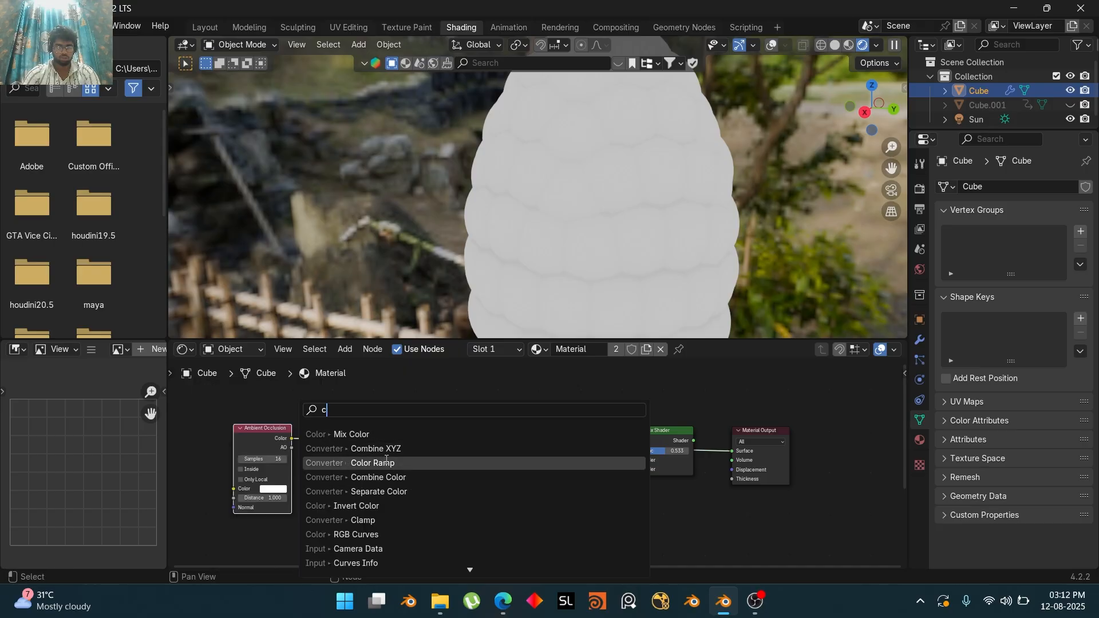
click(386, 462)
click(339, 452)
drag(317, 459, 387, 464)
scroll(590, 229, down, 4)
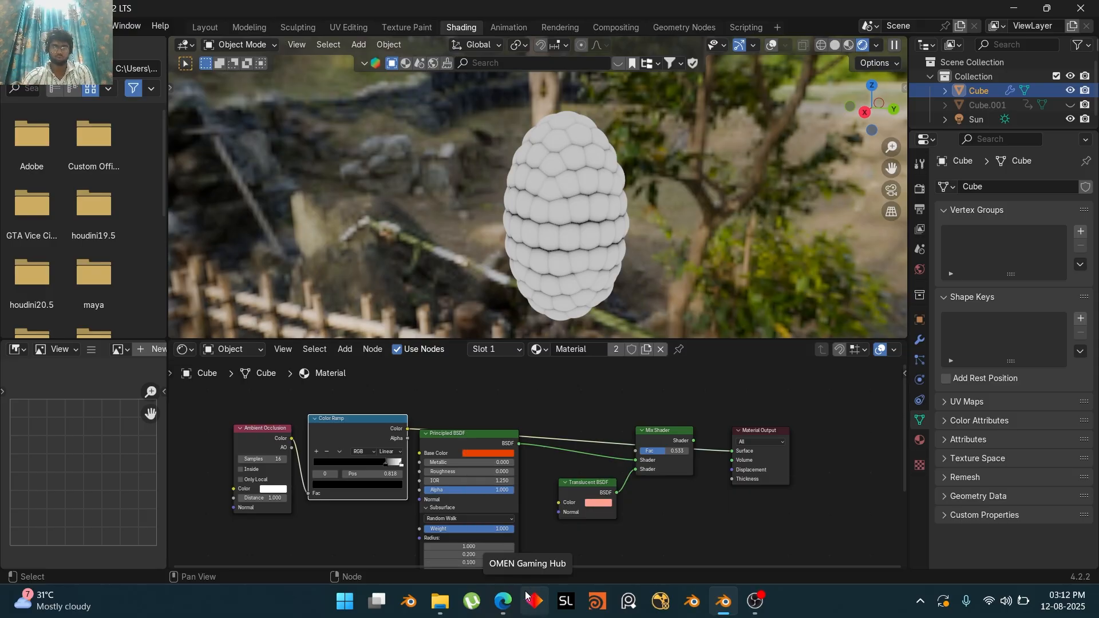
Move the Ambient Occlusion and Color Ramp nodes away from the Principled BSDF and reconnect the Mix Shader to the Material Output's Surface
drag(266, 438, 232, 422)
drag(342, 425, 313, 425)
drag(731, 451, 431, 383)
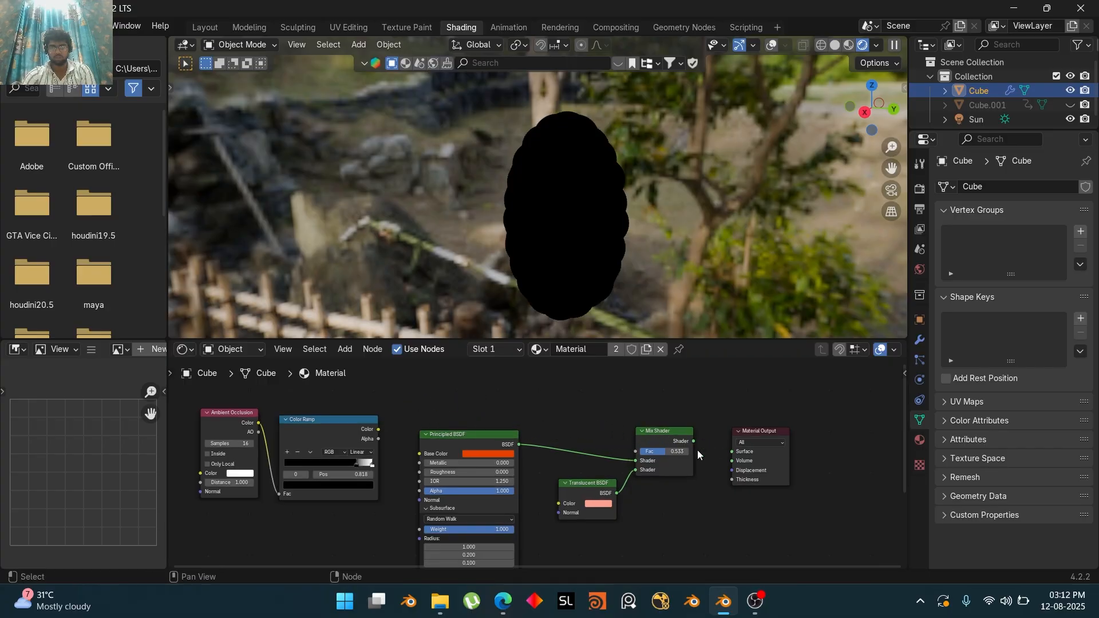
drag(693, 442, 736, 451)
Add a Mix Color node below the Color Ramp
middle_drag(564, 454, 711, 414)
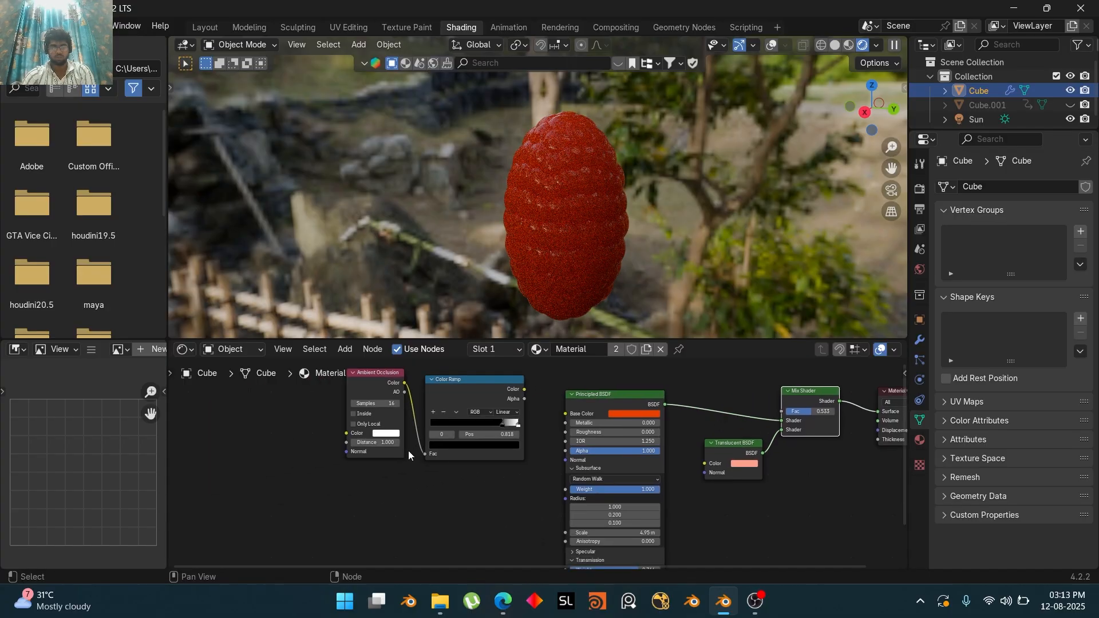
key(shift+a)
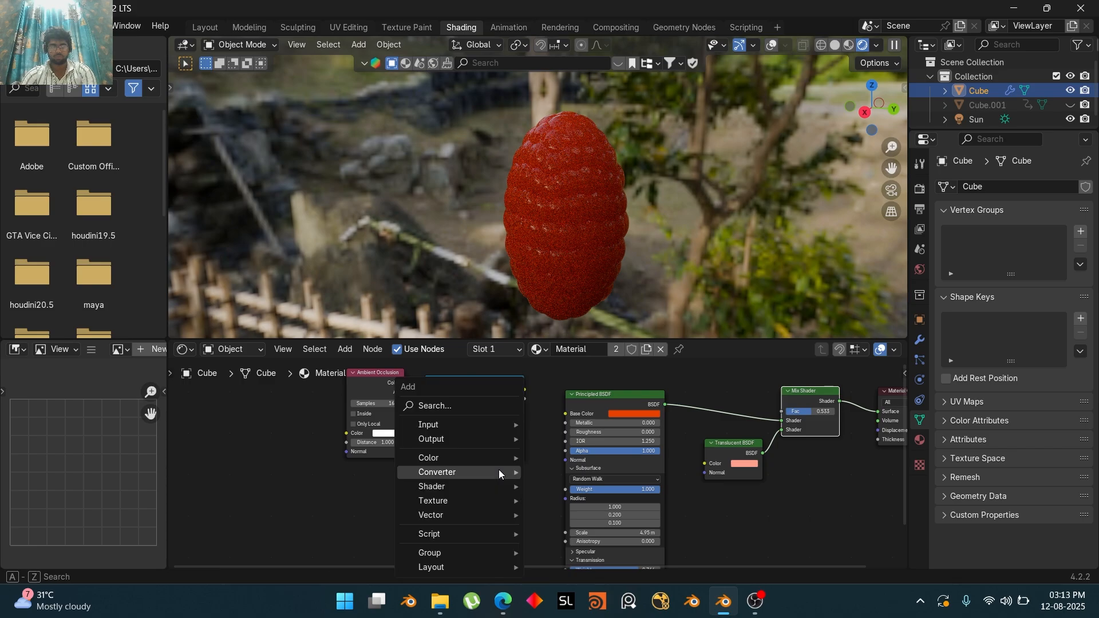
text(mix)
click(617, 450)
click(480, 468)
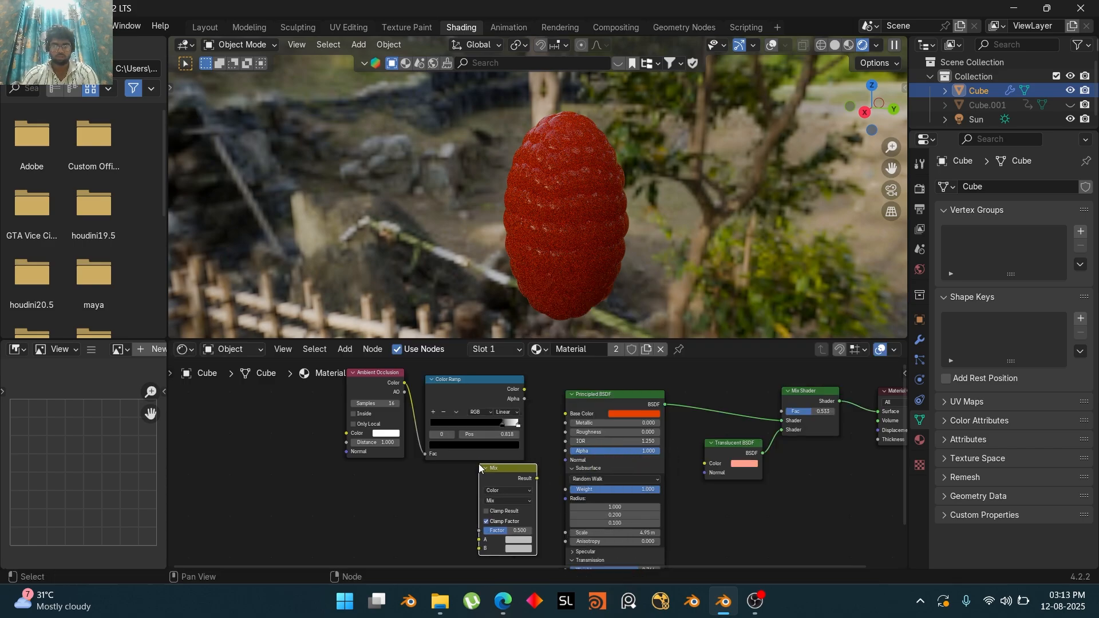
Make room for the Mix node, link its Result to the Principled BSDF's Base Color and the Color Ramp's Color to input A
drag(539, 385, 354, 423)
drag(462, 395, 354, 405)
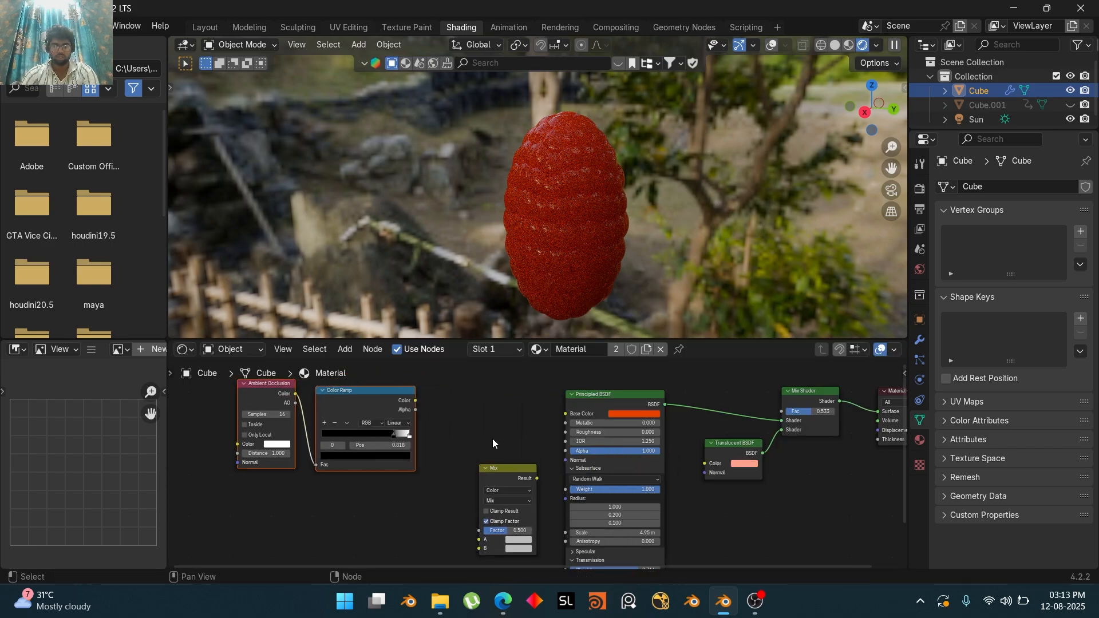
drag(502, 473, 566, 413)
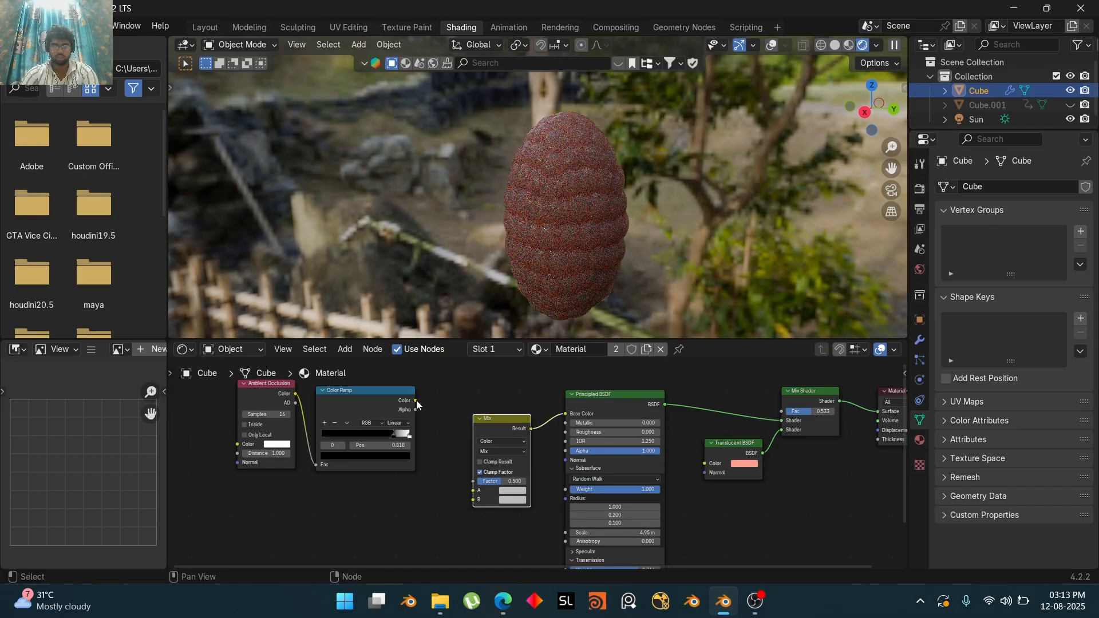
drag(415, 401, 425, 417)
drag(451, 470, 466, 493)
scroll(528, 475, up, 2)
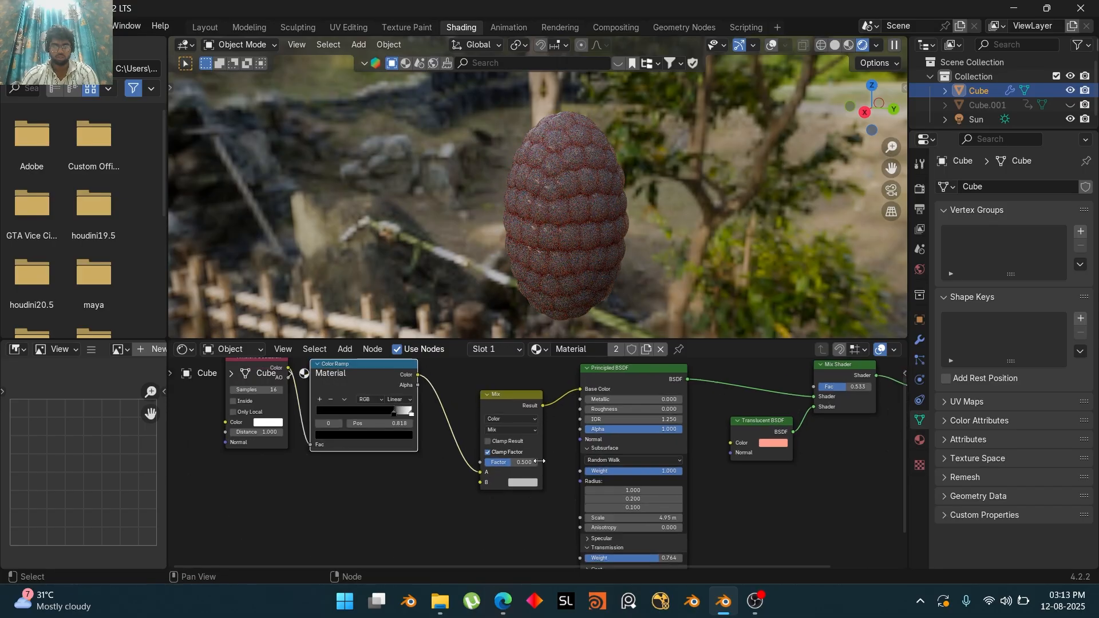
Set the Mix node's blend mode to Multiply and its B color to orange-red
click(514, 418)
click(492, 294)
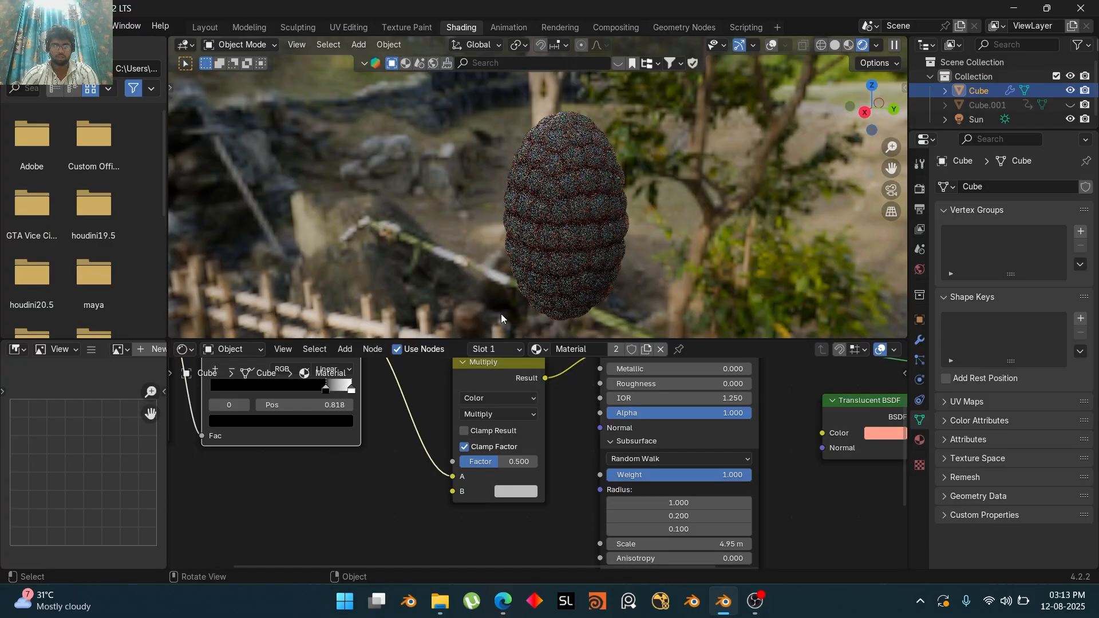
click(516, 491)
click(627, 387)
mouse_move(557, 377)
mouse_down()
mouse_move(554, 398)
mouse_move(538, 396)
mouse_up()
Reverse the Color Ramp's stop order by moving black to the end and placing the white stop at 0.782
middle_drag(389, 469, 448, 486)
drag(383, 401, 411, 406)
scroll(561, 238, up, 5)
drag(318, 404, 379, 405)
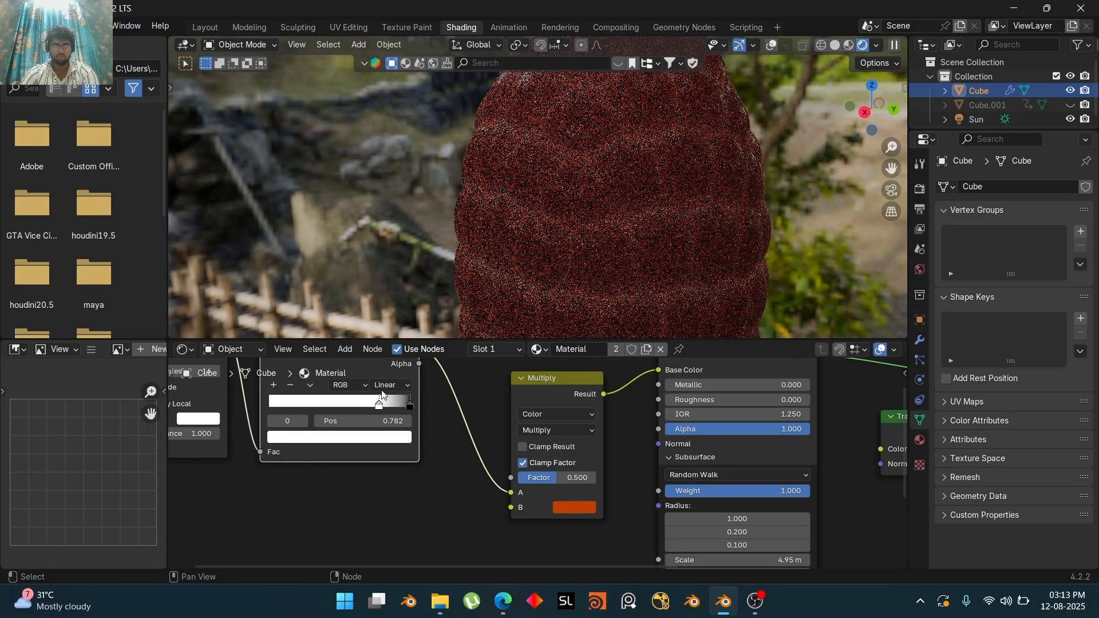
Darken the Mix node's B color and change its blend mode to Color Burn
click(571, 506)
mouse_move(684, 350)
mouse_down()
mouse_move(684, 417)
mouse_move(685, 299)
mouse_move(685, 350)
mouse_up()
click(548, 431)
click(565, 323)
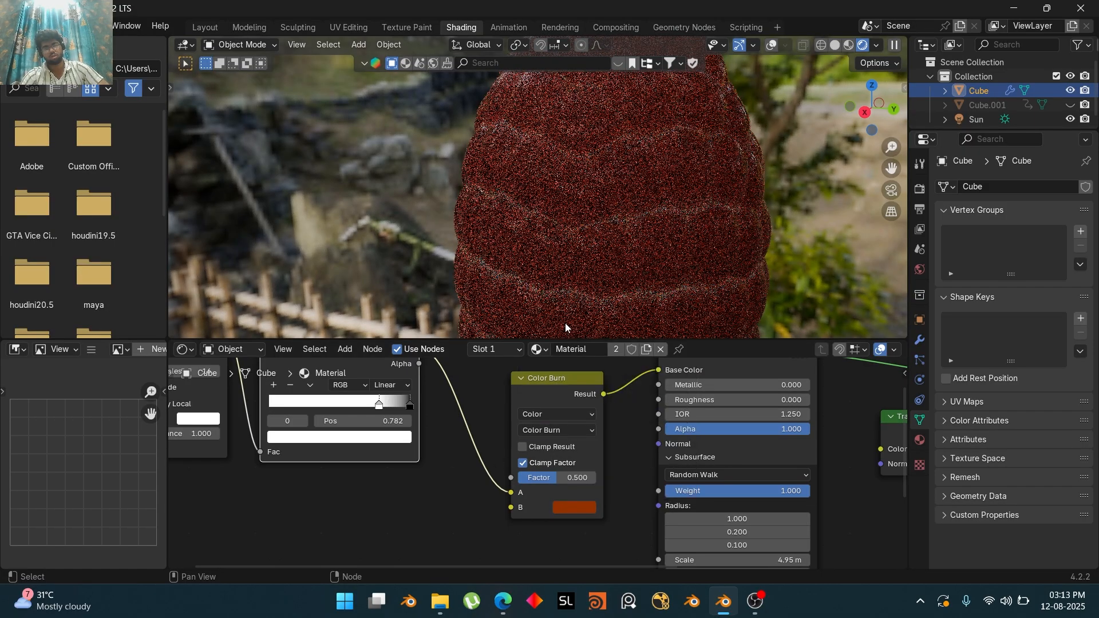
Try a red Ambient Occlusion color, and set the Color Ramp's white stop to 1.000 and black stop to 0.582
mouse_move(410, 405)
mouse_down()
mouse_move(305, 411)
mouse_move(436, 404)
mouse_up()
middle_drag(196, 418, 287, 437)
click(285, 436)
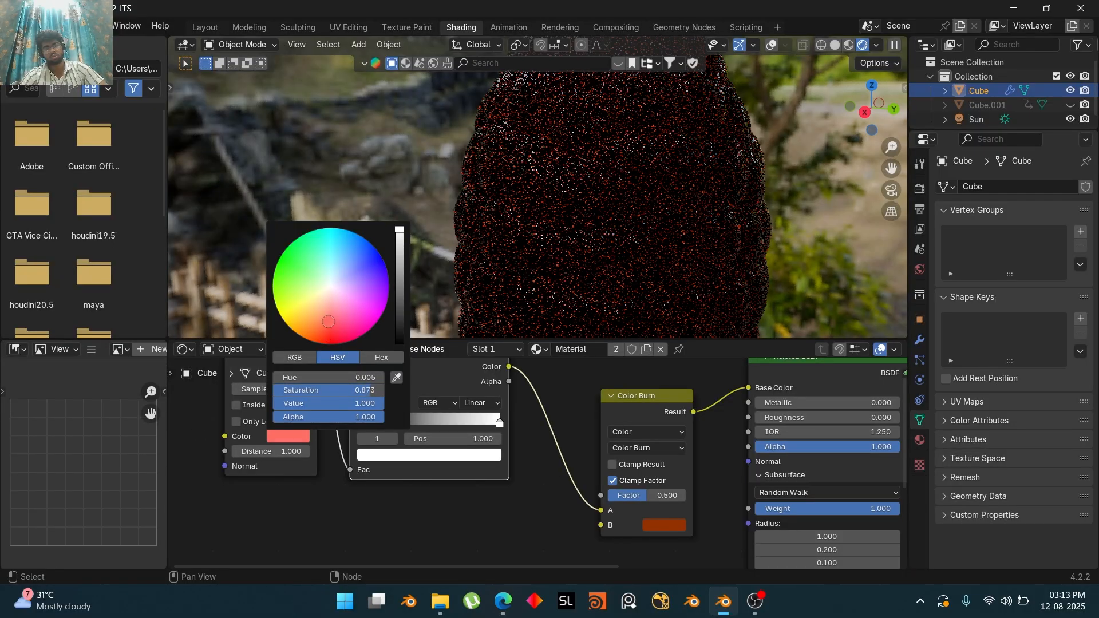
drag(396, 421, 441, 422)
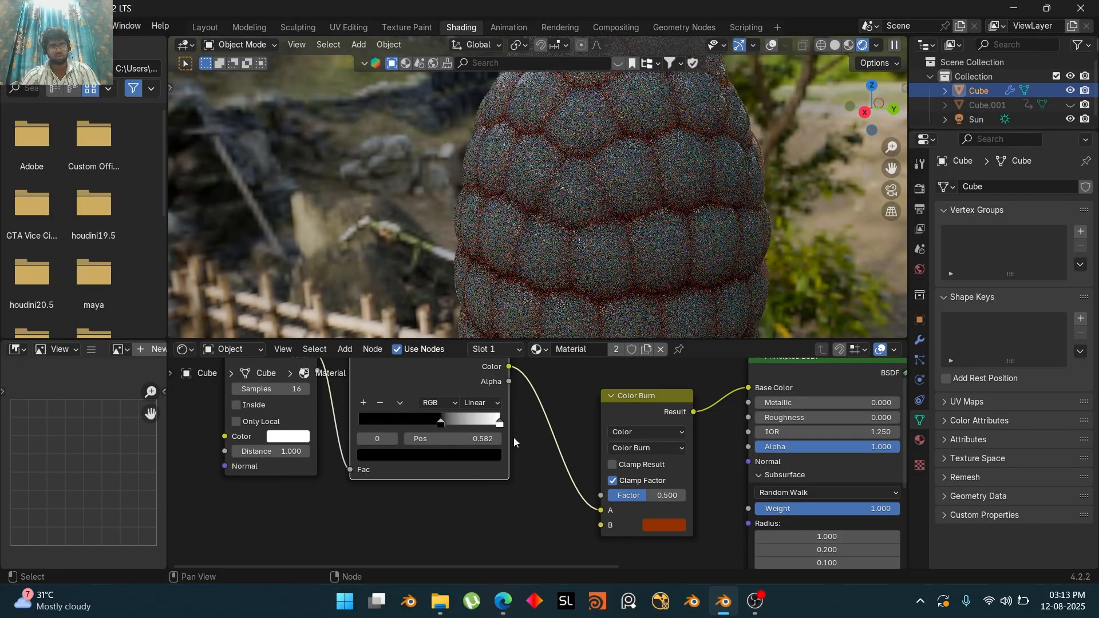
Move the Color Ramp link from the Color Burn node's A input to B, and set the A color to red
drag(601, 510, 600, 525)
click(664, 510)
drag(714, 399, 701, 407)
scroll(651, 217, down, 4)
scroll(652, 216, down, 2)
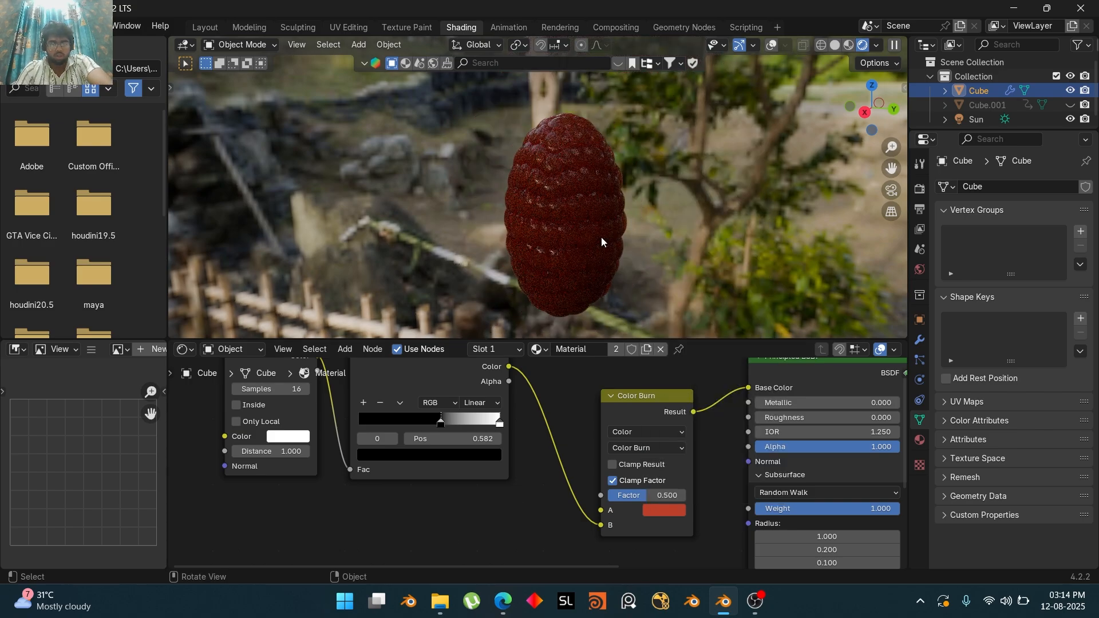
middle_drag(603, 531, 550, 551)
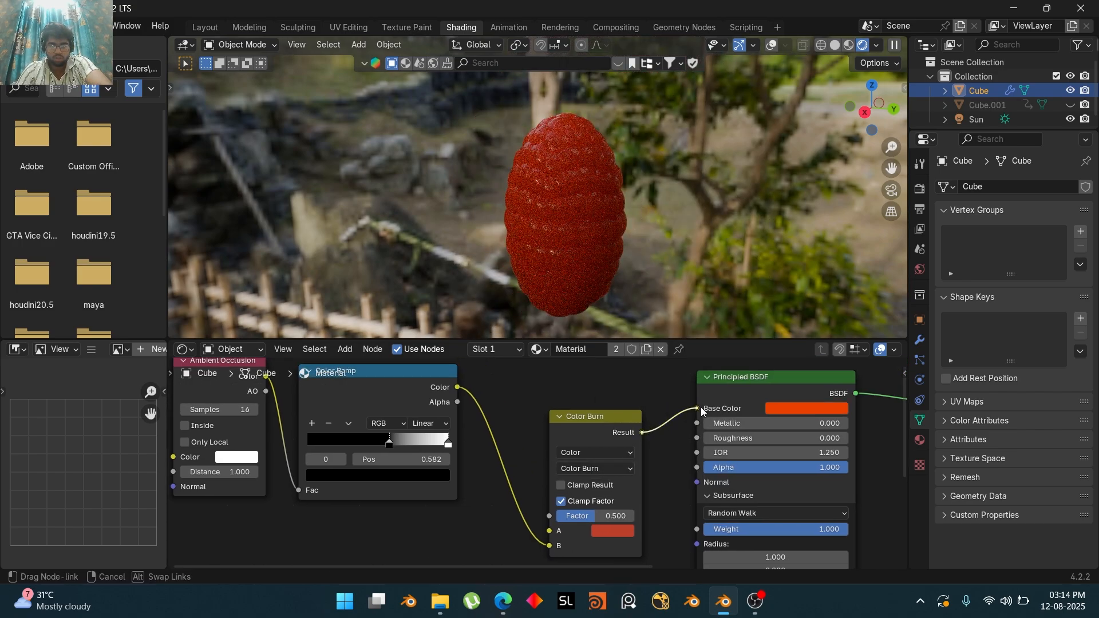
scroll(588, 232, up, 3)
scroll(589, 234, down, 3)
middle_drag(662, 497, 672, 466)
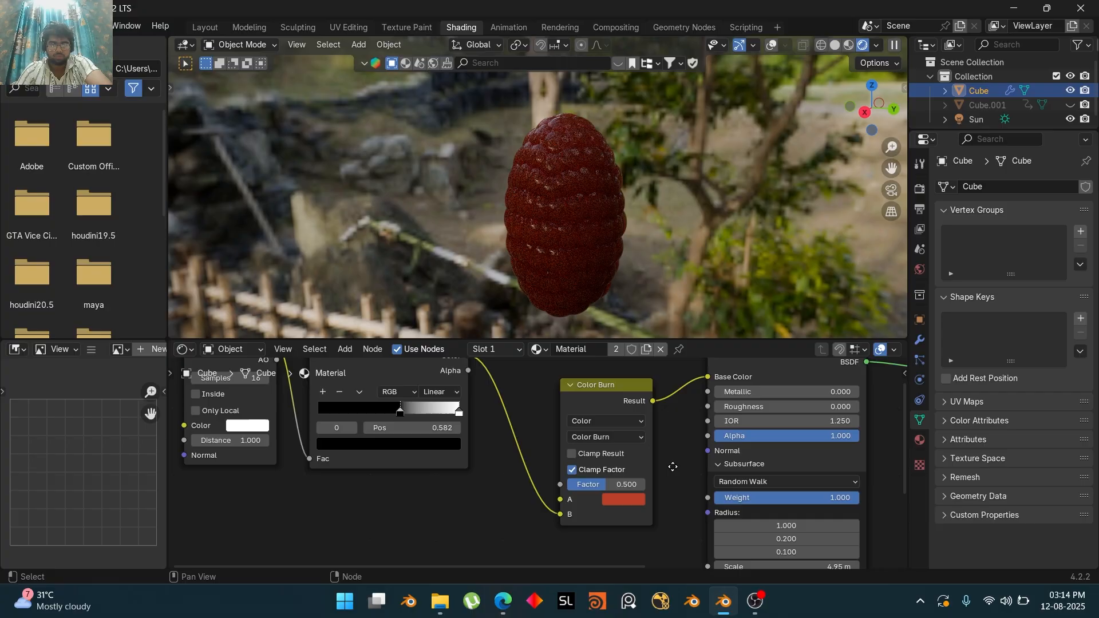
Set the Color Burn factor to 0.533 and move the ambient-occlusion Color Ramp's black stop to 0.785
scroll(671, 470, up, 4)
mouse_move(658, 492)
mouse_down()
mouse_move(598, 492)
mouse_move(661, 493)
mouse_move(634, 493)
mouse_up()
scroll(602, 243, up, 3)
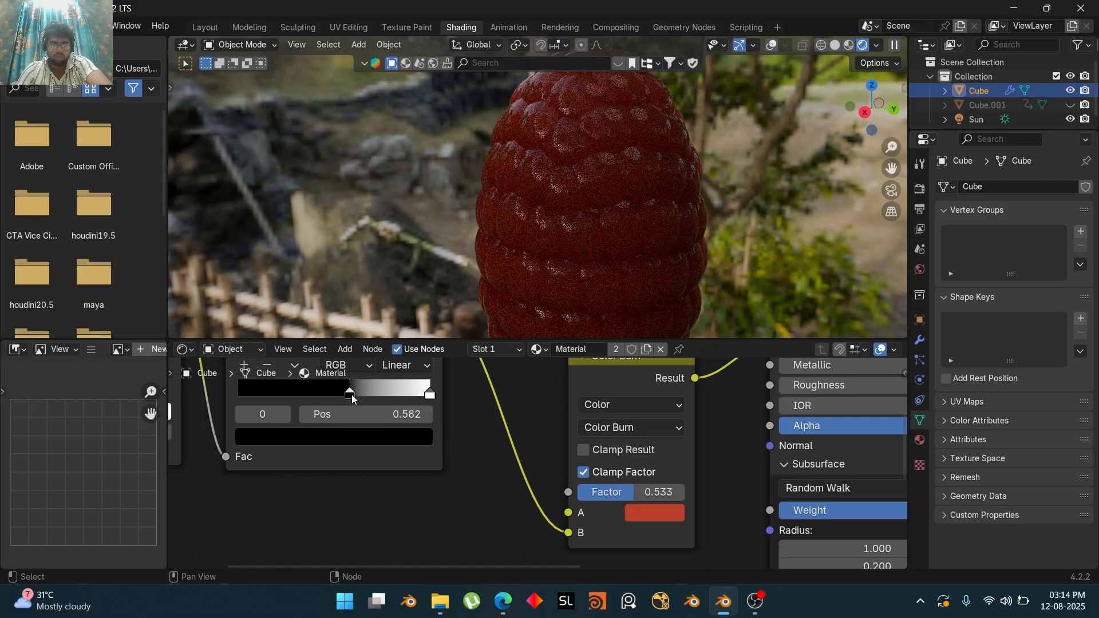
drag(349, 393, 393, 385)
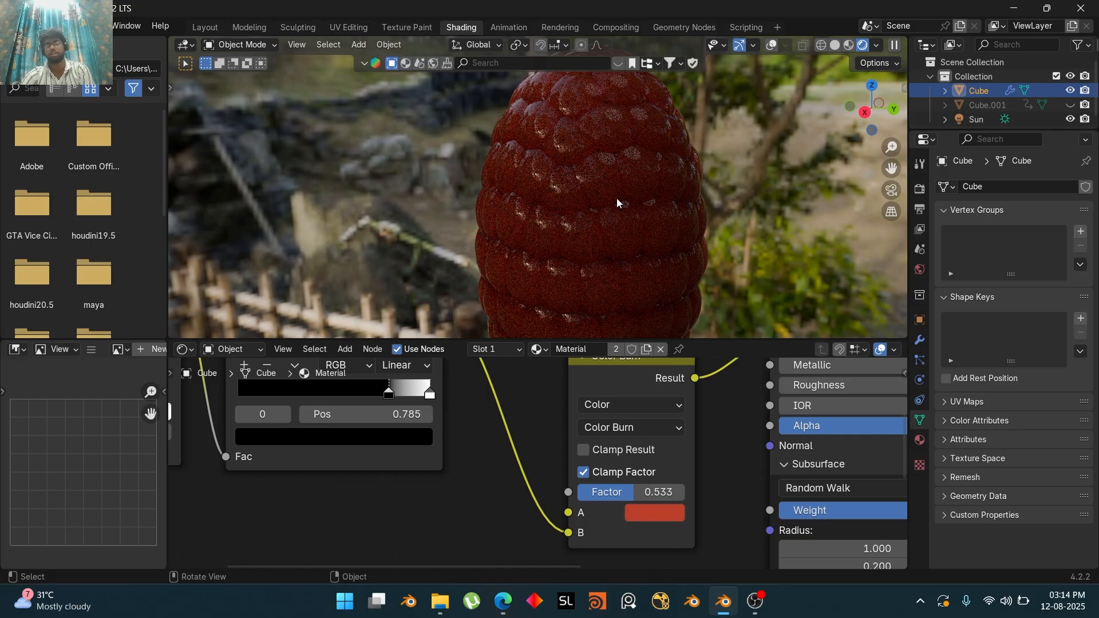
Switch the rendered viewport to the scene world's lighting, and set the Sun light's strength to 5
scroll(616, 198, down, 4)
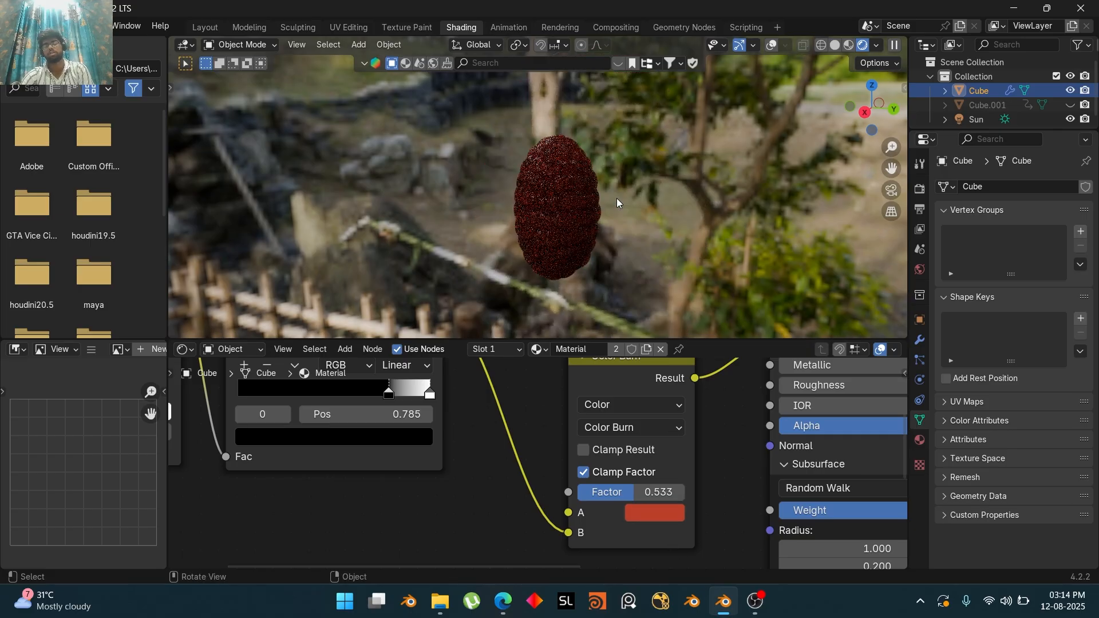
click(871, 46)
click(845, 175)
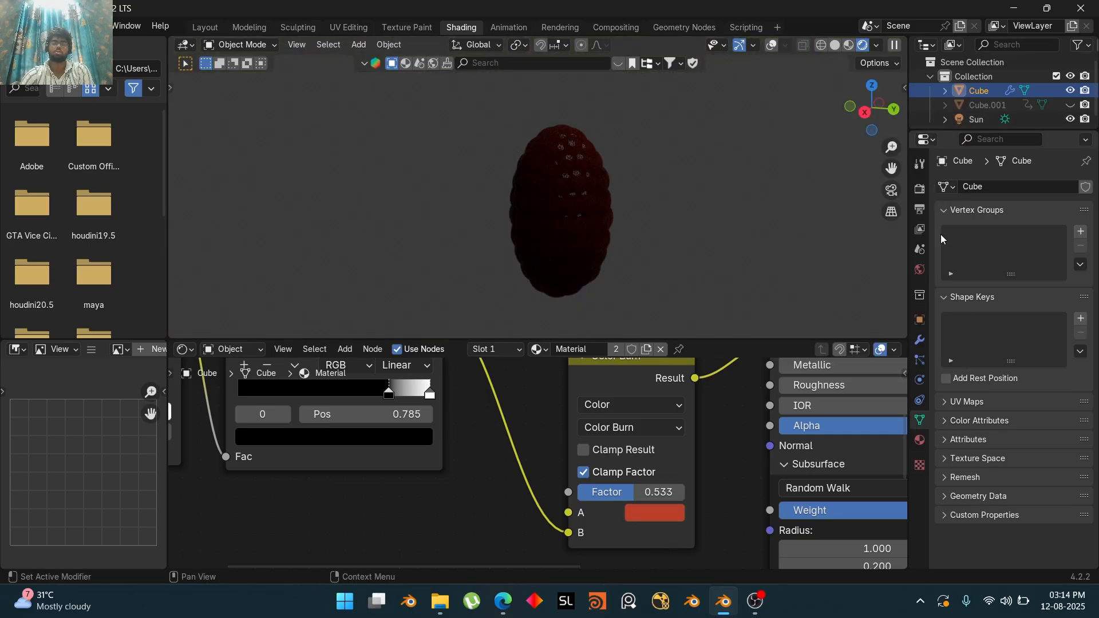
click(920, 439)
click(980, 120)
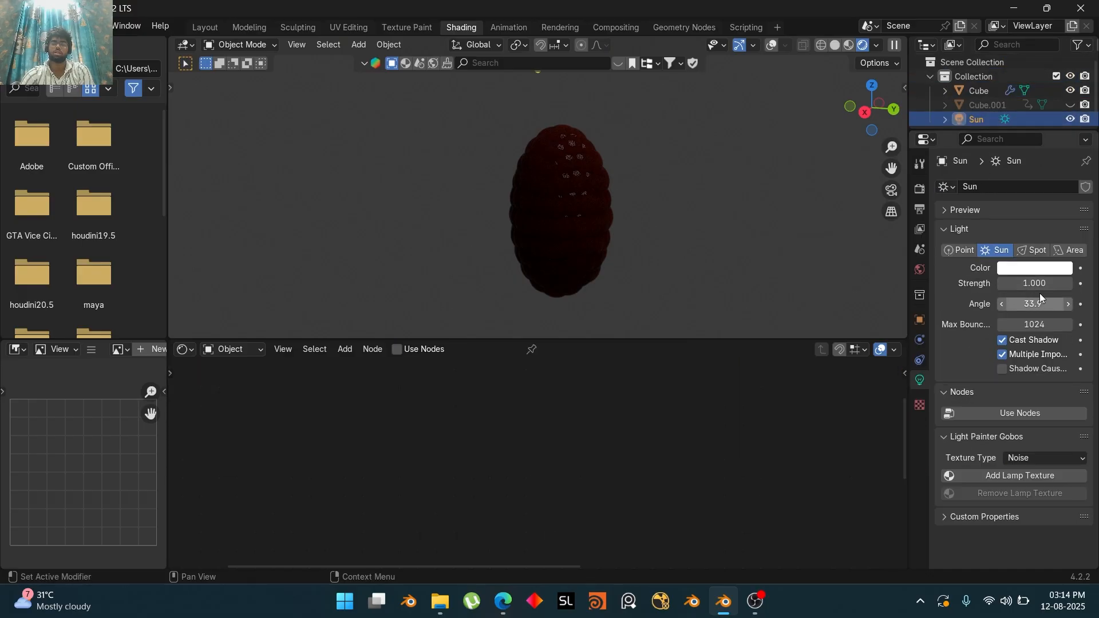
double_click(1044, 289)
text(5)
key(Return)
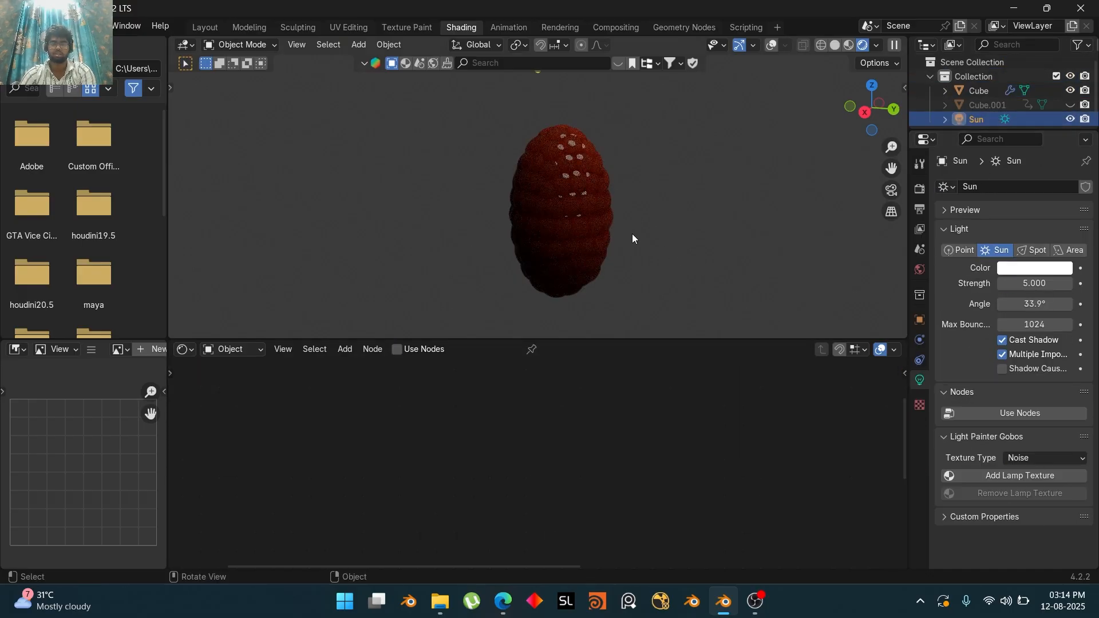
Restore the HDRI lighting in the rendered viewport, hide the Sun light, and reselect the berry
scroll(631, 234, up, 3)
scroll(661, 229, down, 3)
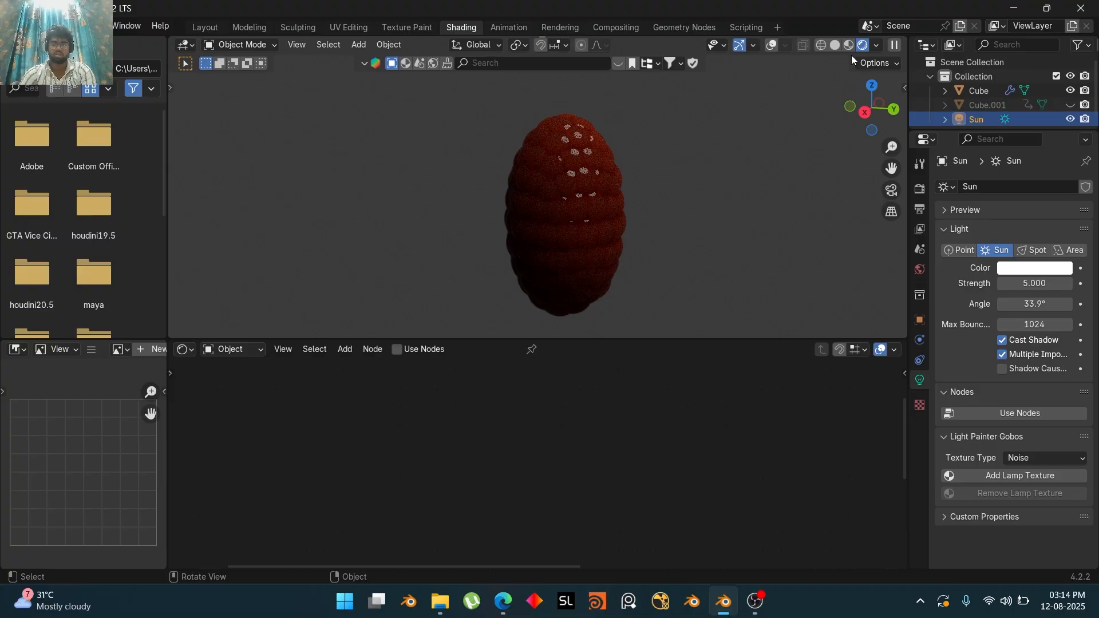
click(877, 44)
click(846, 175)
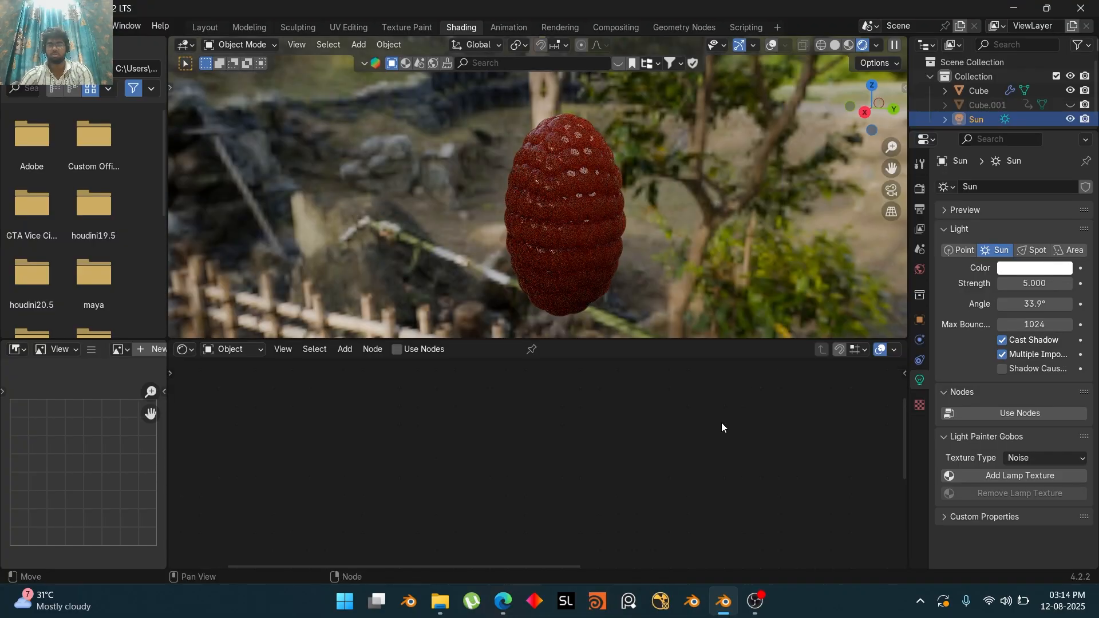
scroll(1069, 105, down, 1)
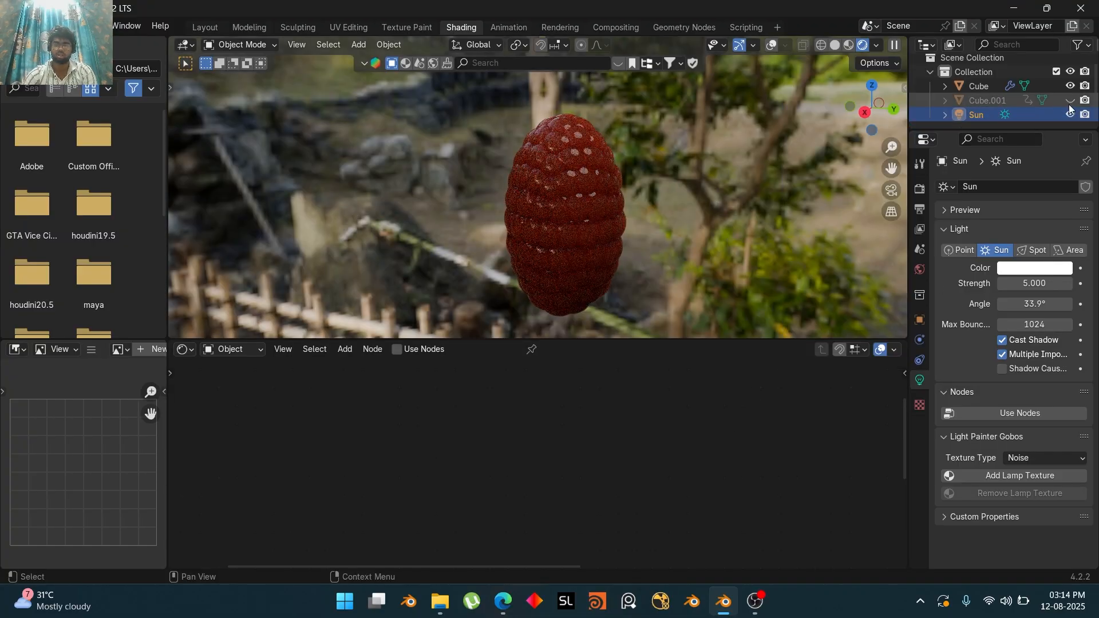
click(1069, 113)
scroll(620, 249, up, 2)
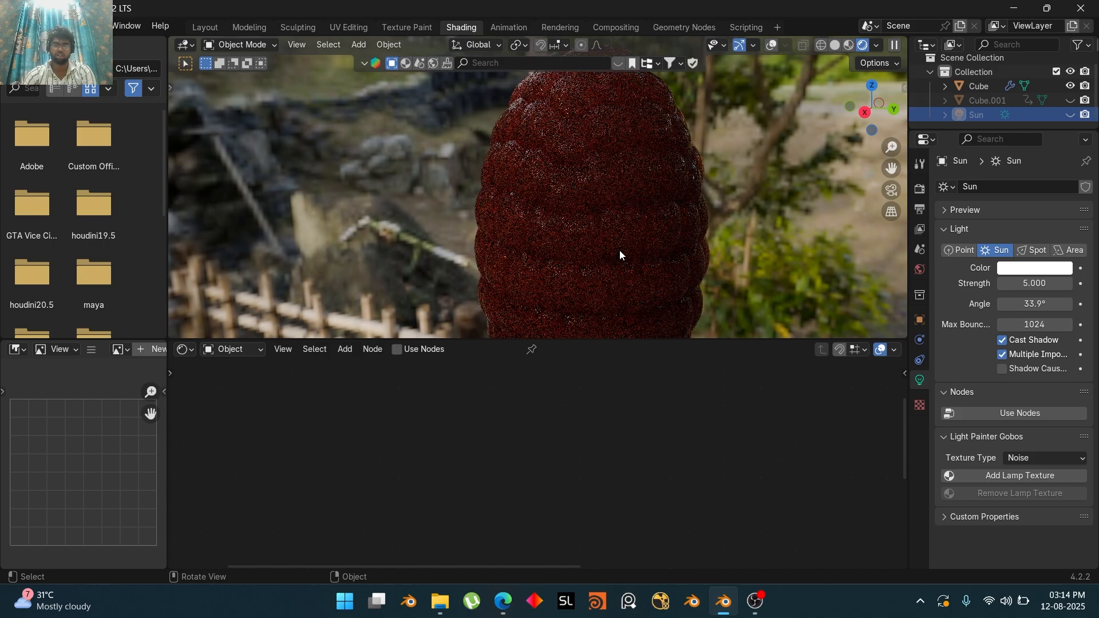
click(568, 232)
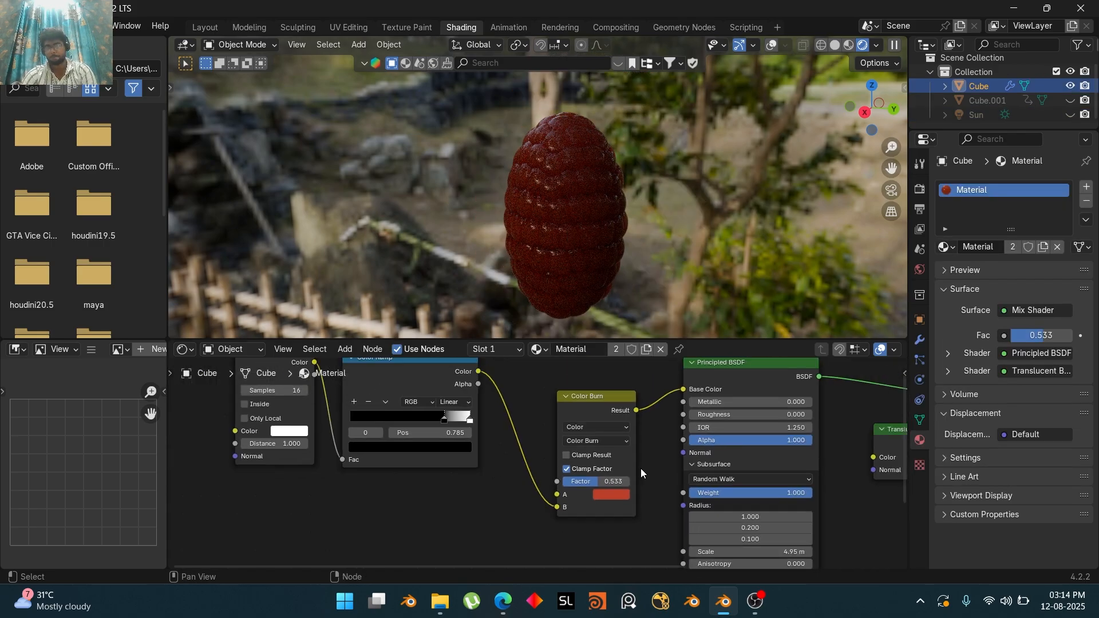
Split the shader editor area and turn its lower part into a Timeline
middle_drag(650, 468, 575, 467)
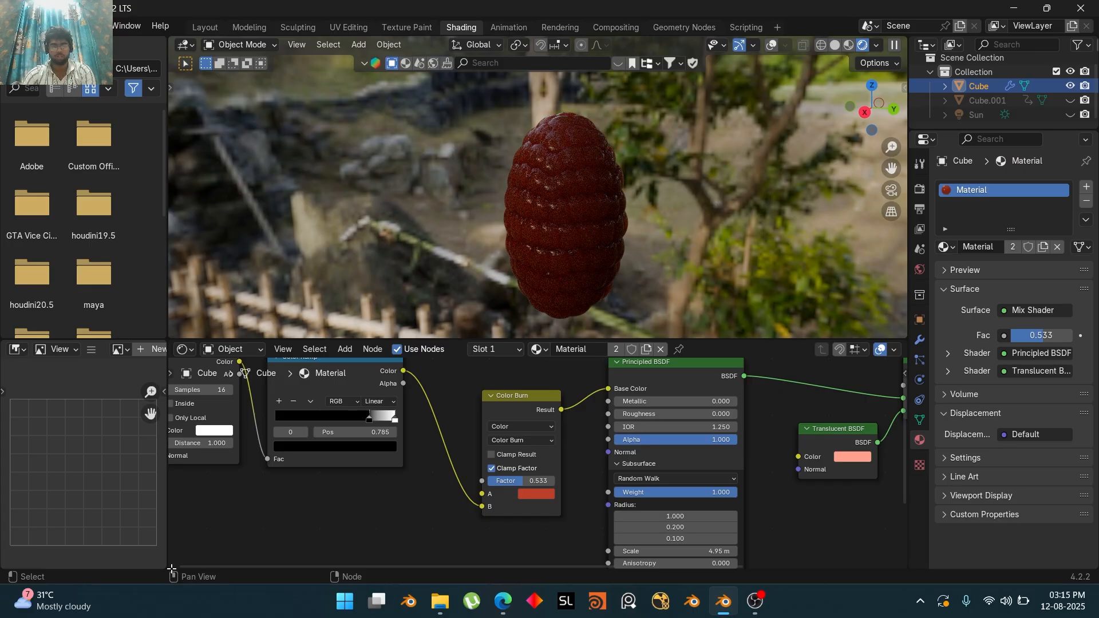
drag(171, 569, 172, 505)
click(185, 514)
click(378, 390)
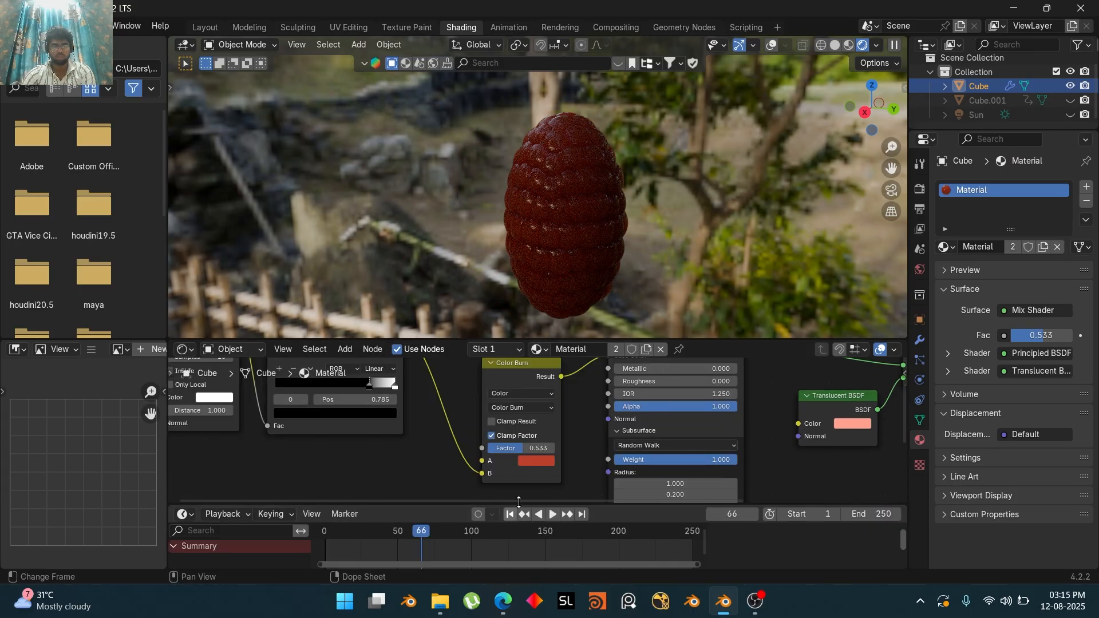
Play the animation briefly from the start, and return to frame 1
click(511, 515)
key(space)
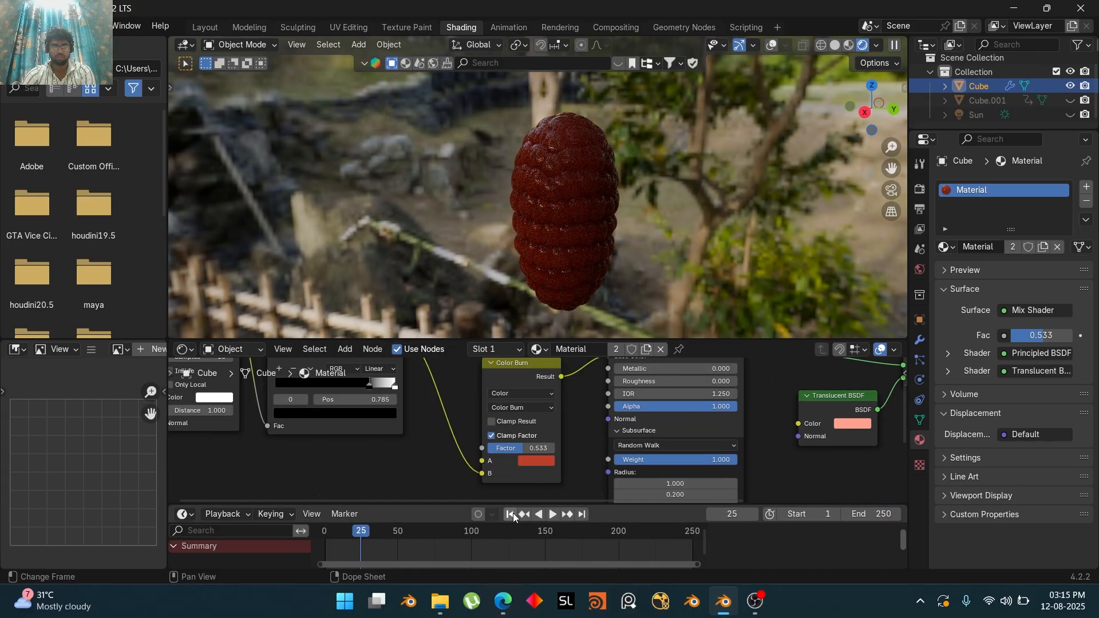
click(511, 515)
Reposition the Color Burn node, and examine the tayberry reference photo in the web browser
scroll(561, 403, down, 3)
middle_drag(562, 403, 498, 418)
drag(474, 396, 458, 426)
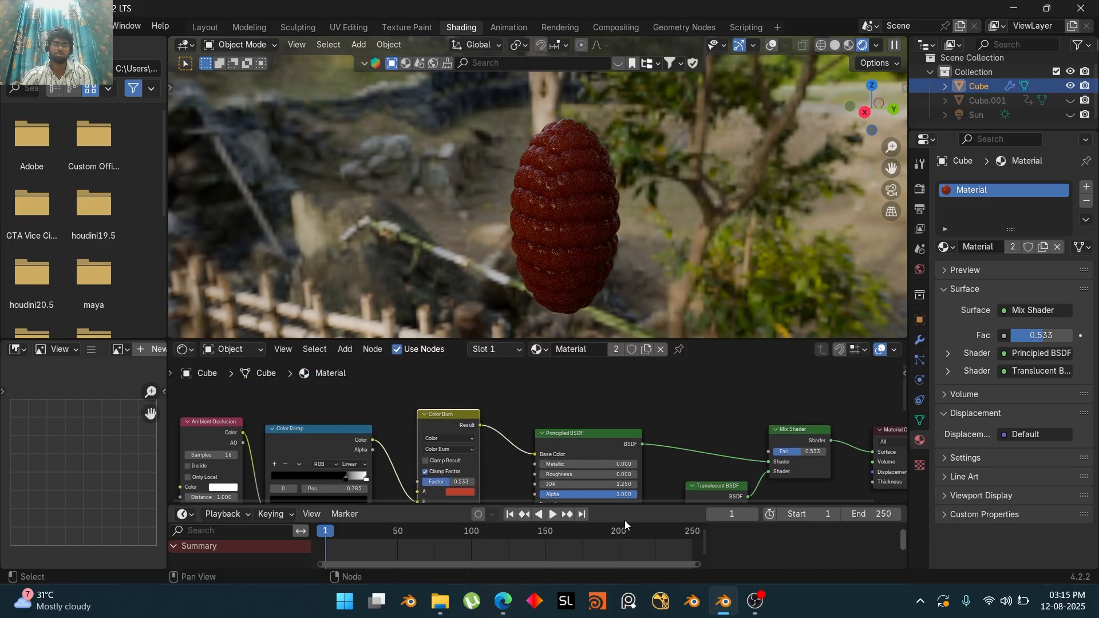
middle_drag(505, 462, 539, 420)
click(503, 601)
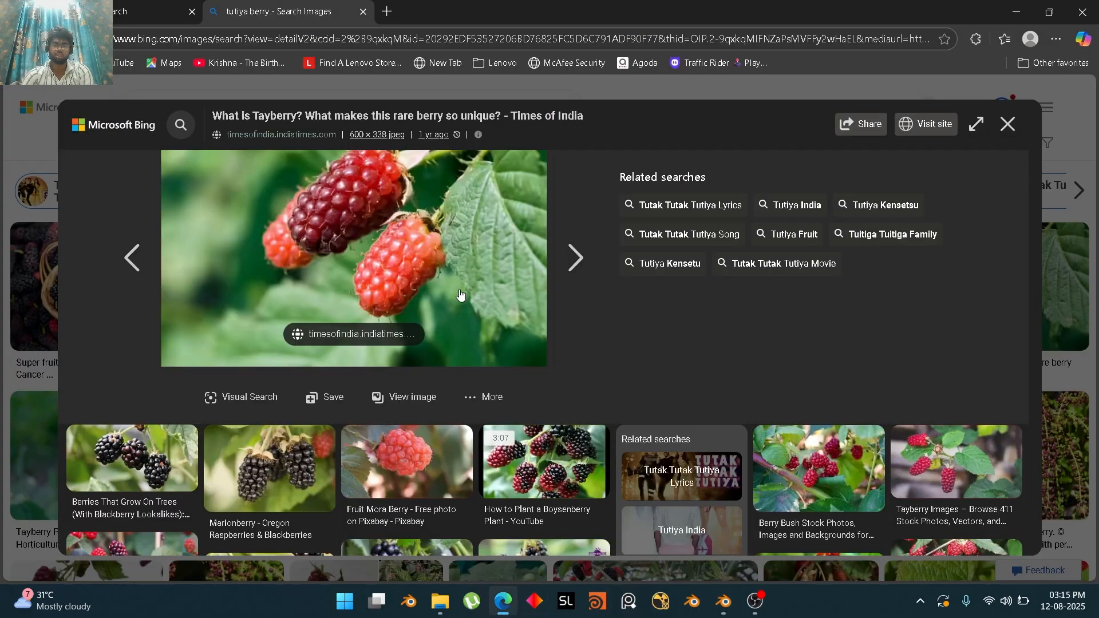
click(1017, 11)
Set the Principled BSDF's roughness to 0.185
scroll(646, 428, up, 2)
drag(594, 435, 619, 434)
middle_drag(528, 472, 586, 391)
Add a Noise Texture node below the ambient-occlusion Color Ramp
key(shift+a)
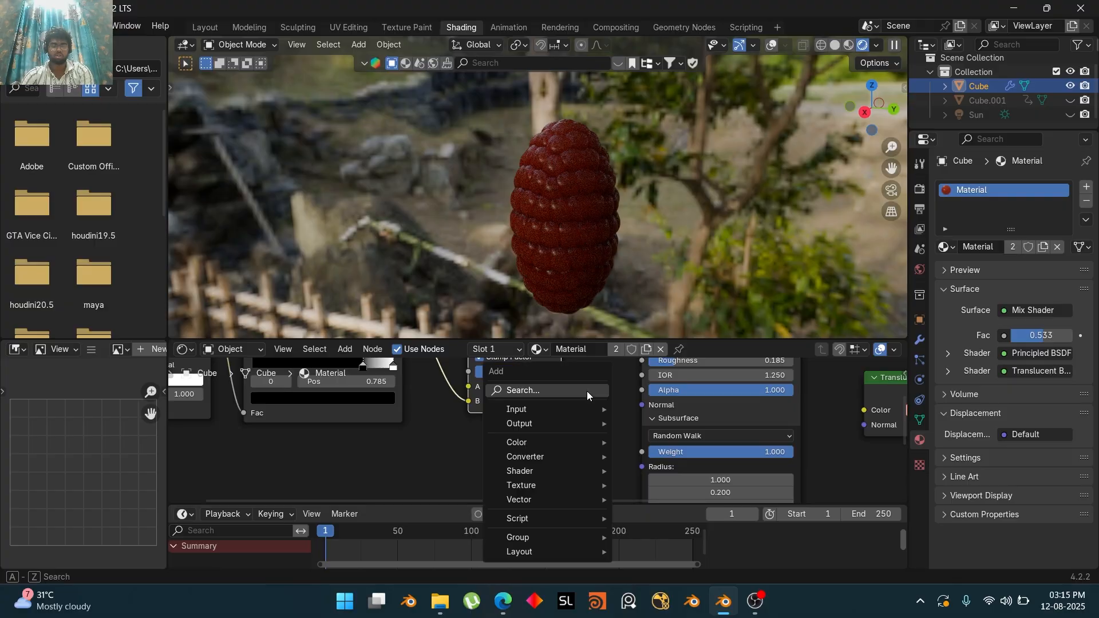
text(noi)
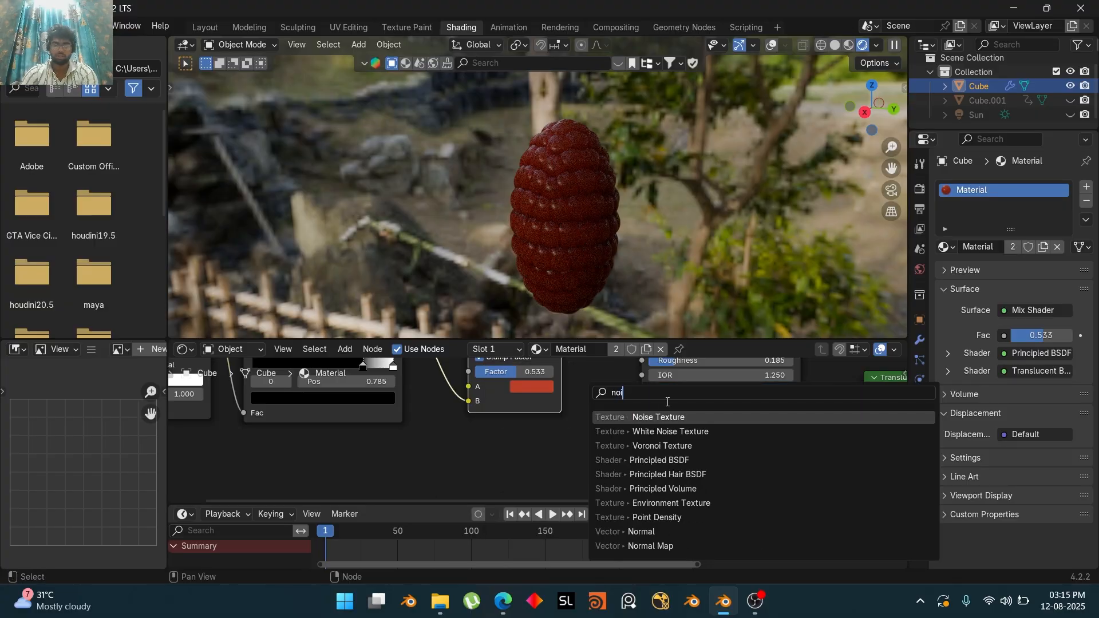
key(Return)
click(400, 430)
scroll(506, 444, down, 3)
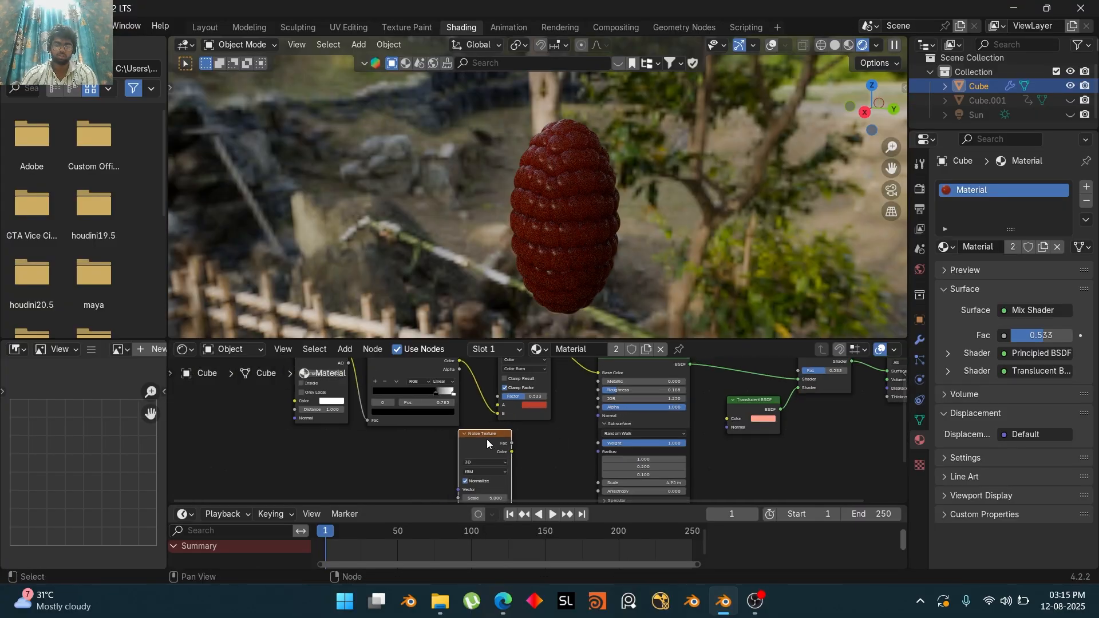
Add a Color Ramp after the Noise Texture's Color output, and connect its color to the Principled BSDF's Roughness
key(shift+a)
text(c)
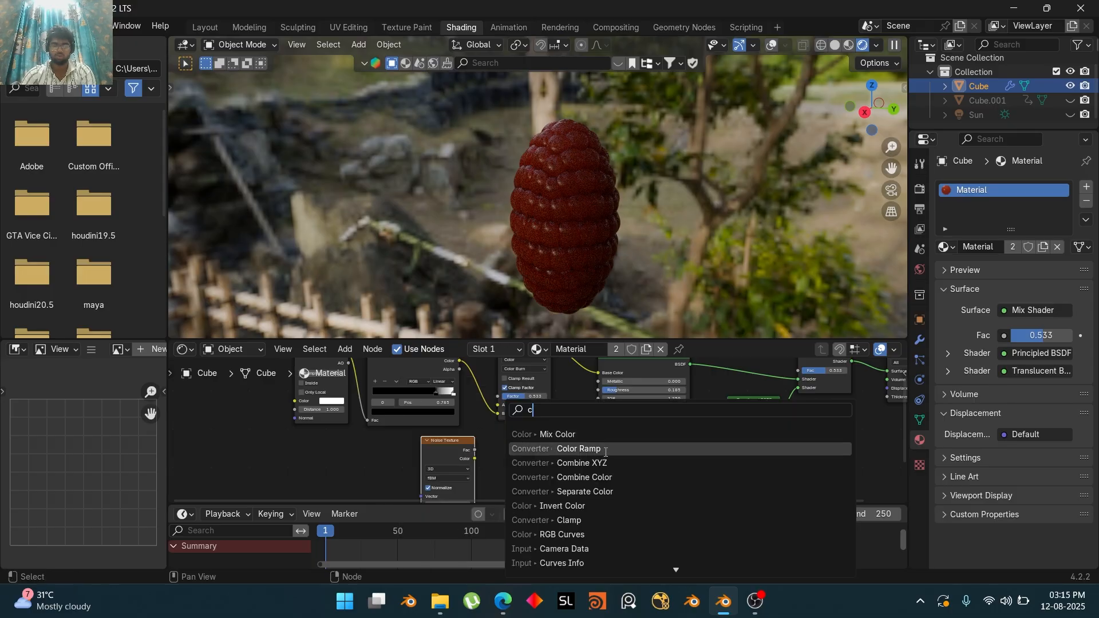
click(606, 452)
click(498, 435)
drag(476, 459, 568, 382)
scroll(551, 399, down, 2)
middle_drag(550, 422, 550, 412)
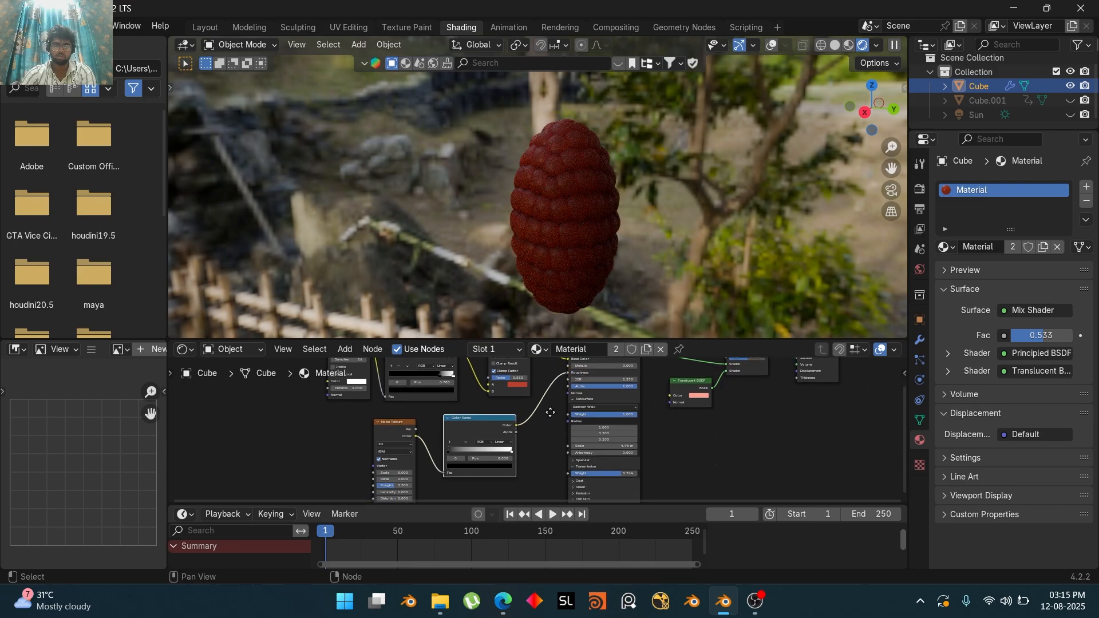
Move the roughness Color Ramp's black stop to 0.354, and set the Noise Texture's scale to 11.8
scroll(550, 412, down, 3)
scroll(565, 290, up, 6)
scroll(558, 215, down, 2)
scroll(550, 452, up, 3)
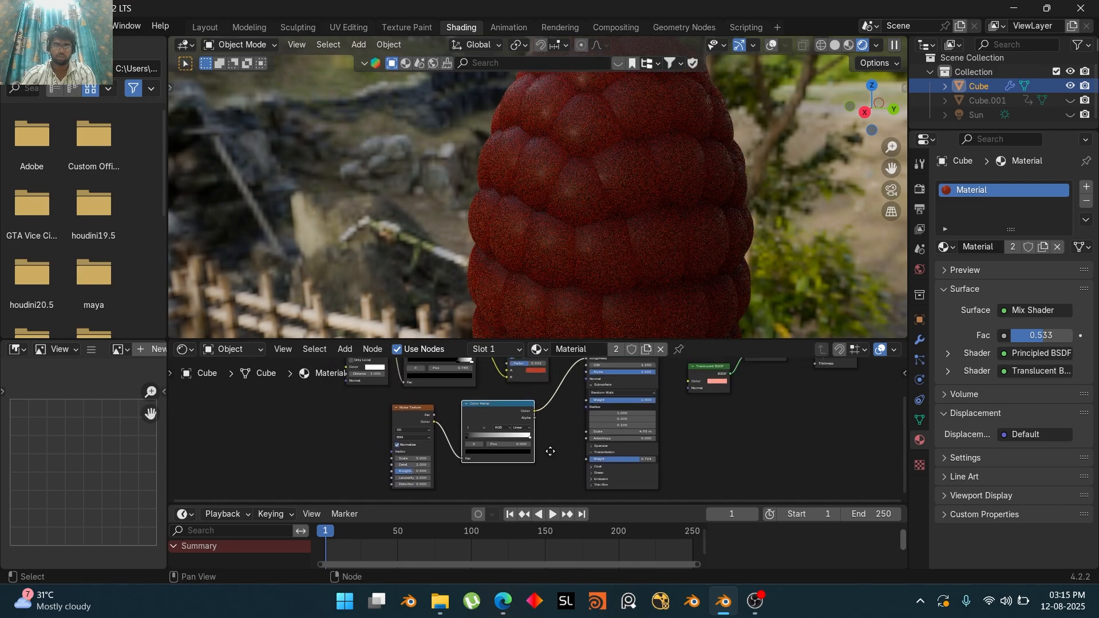
scroll(550, 452, up, 2)
drag(476, 424, 512, 428)
drag(409, 455, 455, 455)
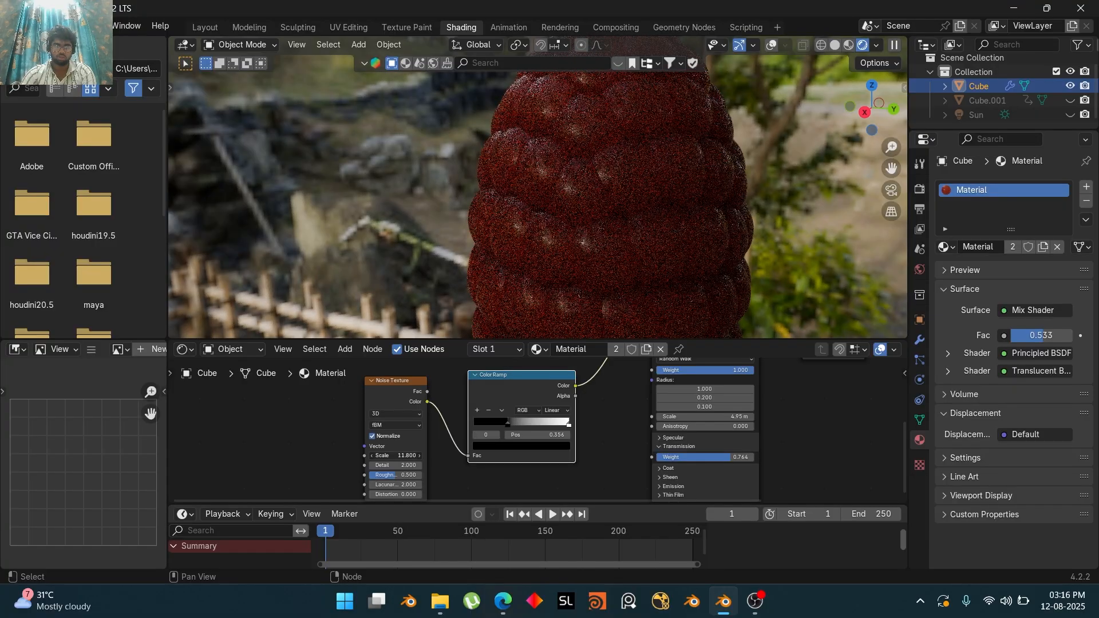
Try a higher black-stop position on the roughness Color Ramp, and settle on 0.364
drag(561, 424, 536, 422)
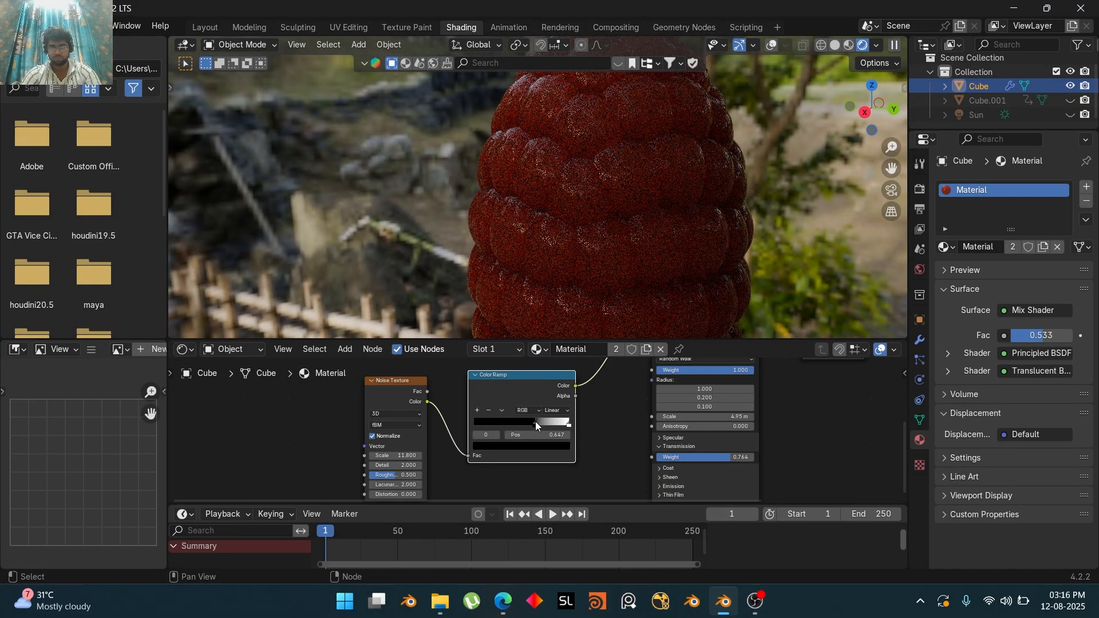
drag(534, 423, 509, 433)
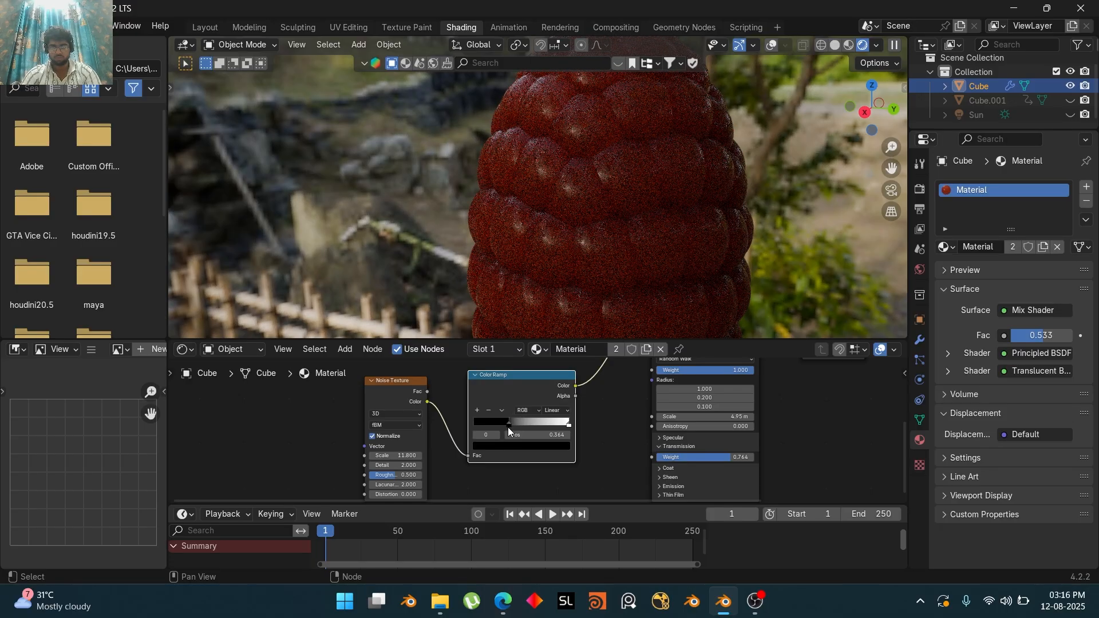
scroll(615, 219, down, 4)
middle_drag(817, 414, 580, 464)
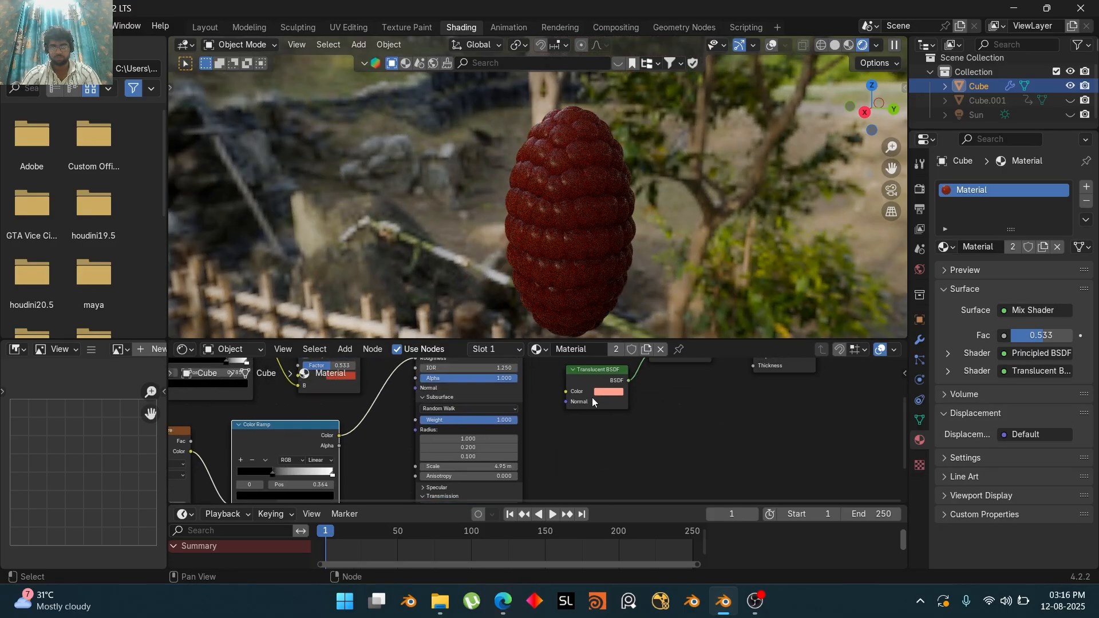
scroll(595, 250, down, 2)
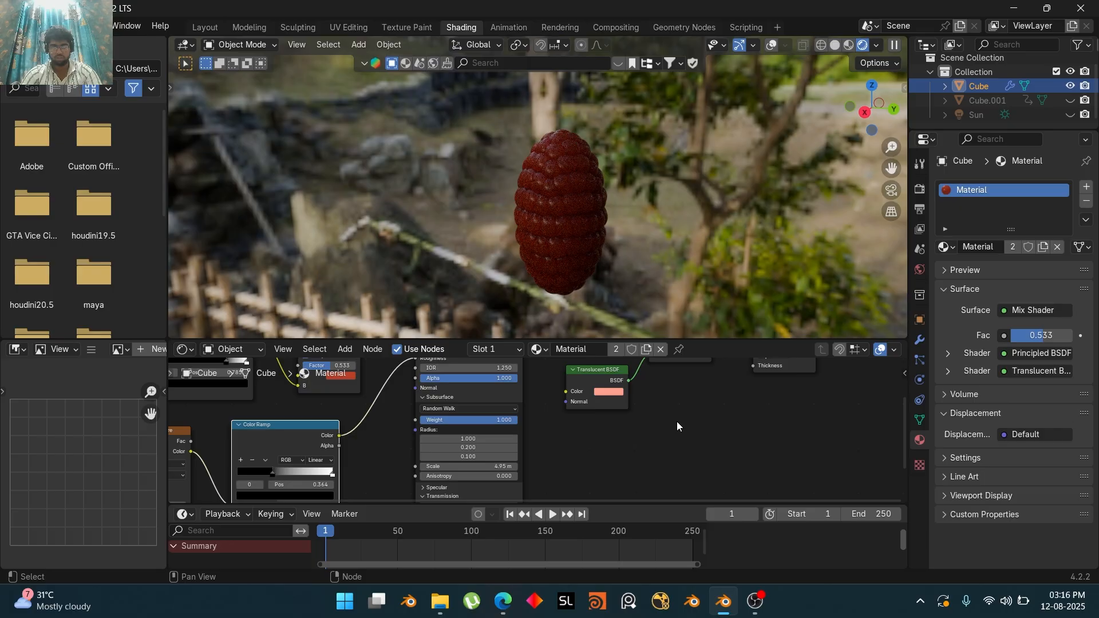
Enable a transparent film background in the render settings
middle_drag(676, 426, 562, 445)
click(921, 189)
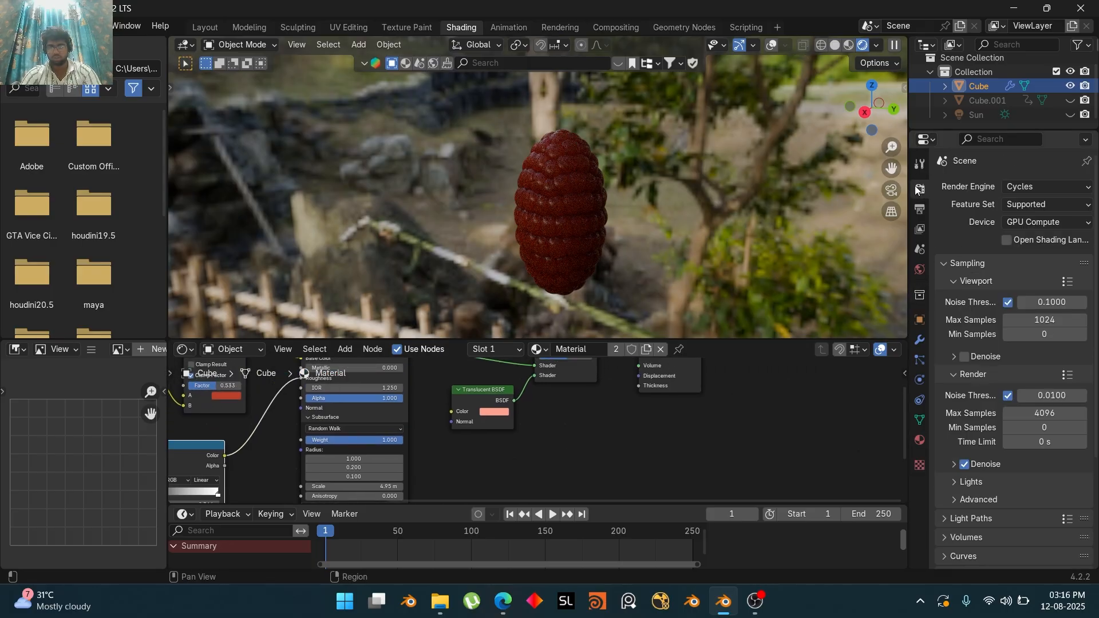
scroll(959, 412, down, 5)
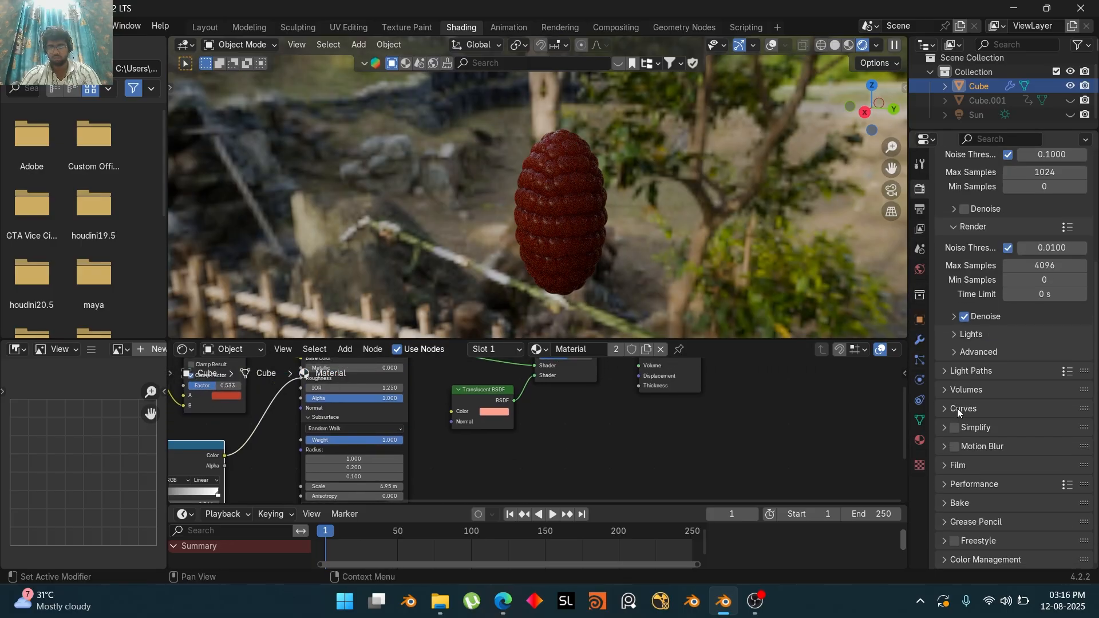
click(955, 465)
scroll(1011, 533, down, 5)
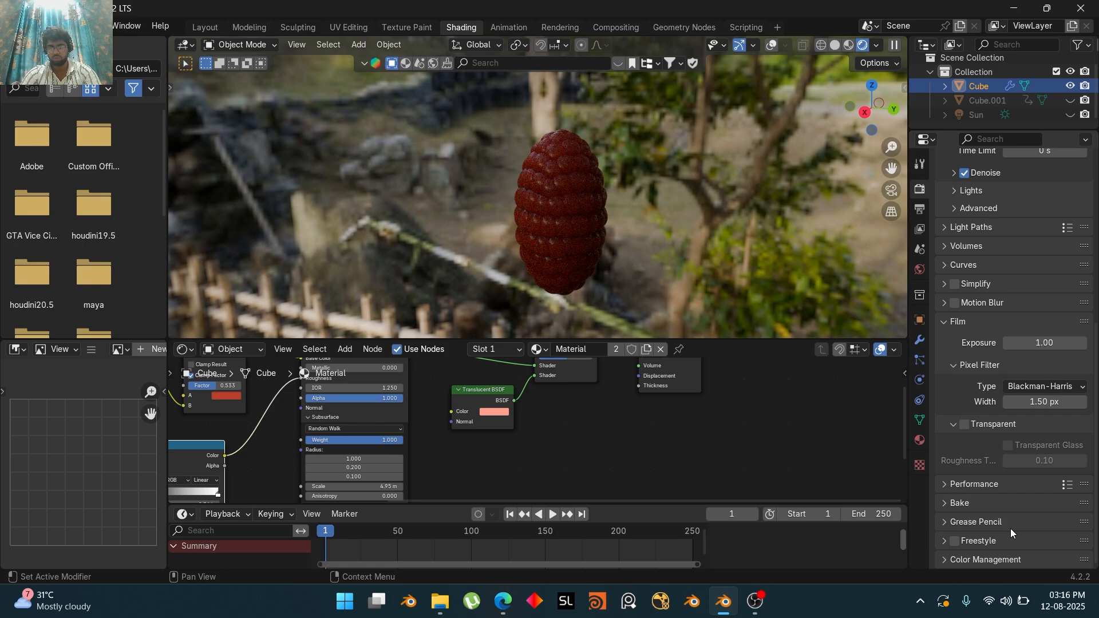
click(980, 431)
click(967, 466)
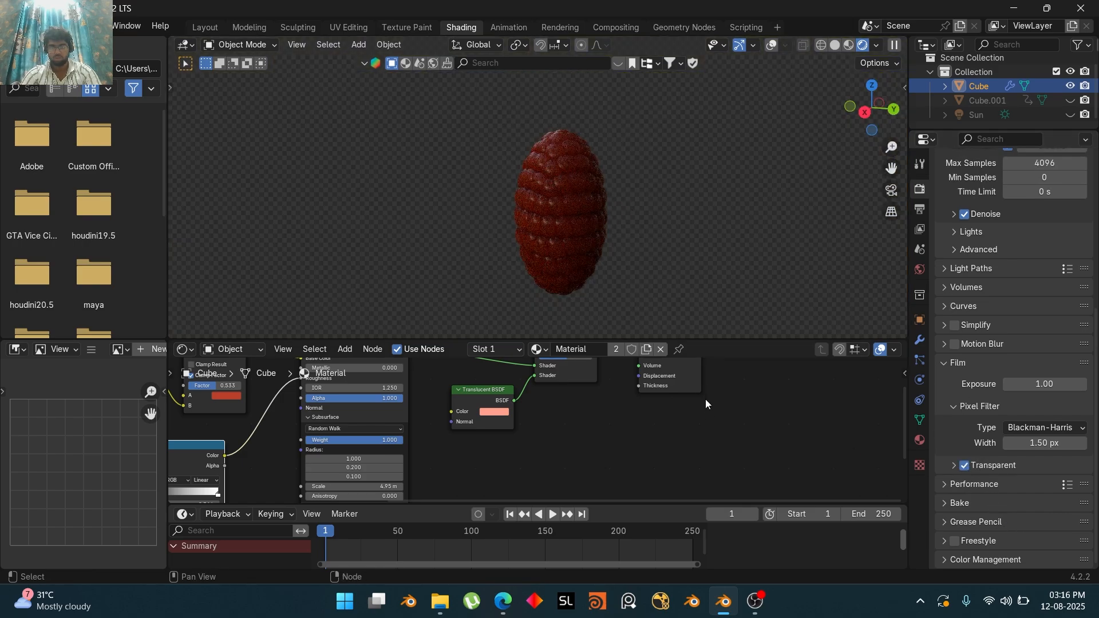
middle_drag(701, 414, 605, 442)
scroll(575, 186, up, 4)
scroll(601, 206, down, 4)
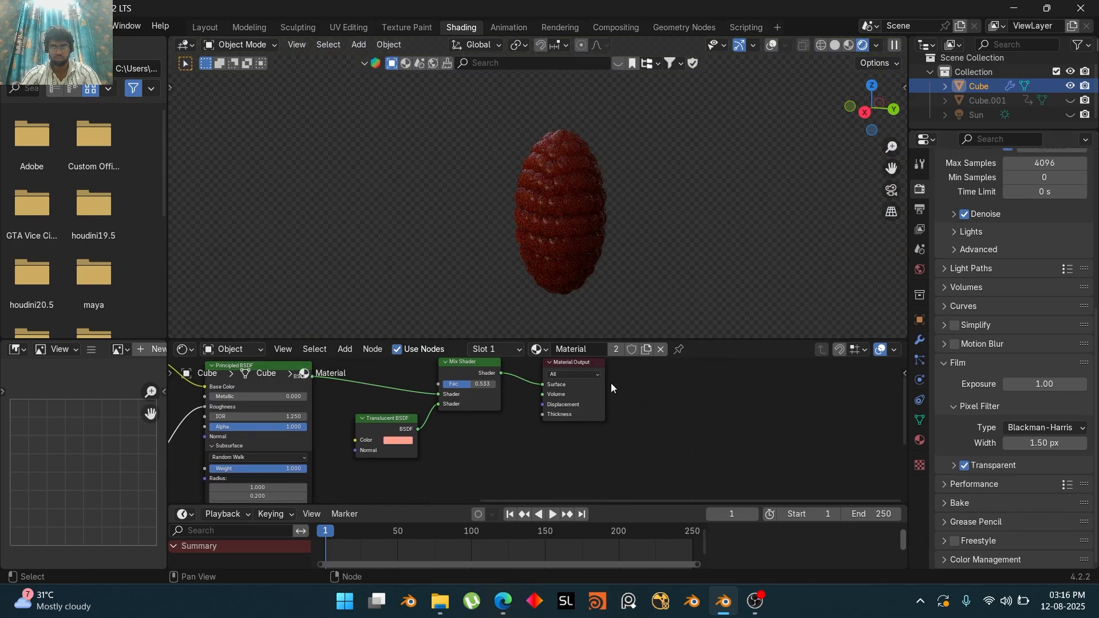
Move the Material Output farther from the berry's Mix Shader, and add a second Mix Shader in the free space
middle_drag(610, 383, 558, 398)
drag(522, 389, 765, 381)
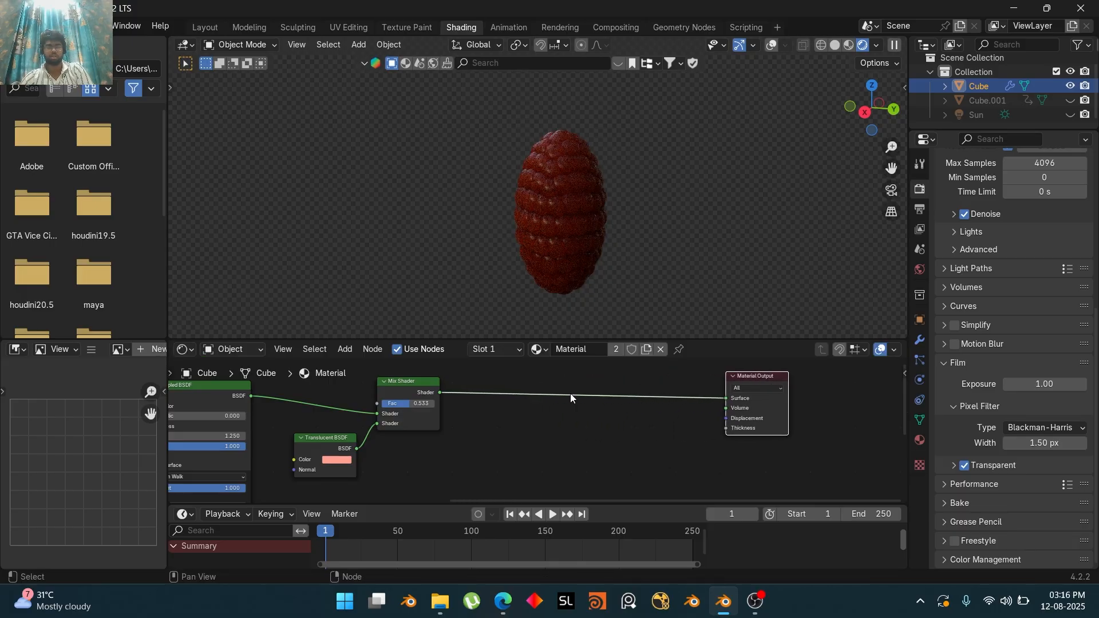
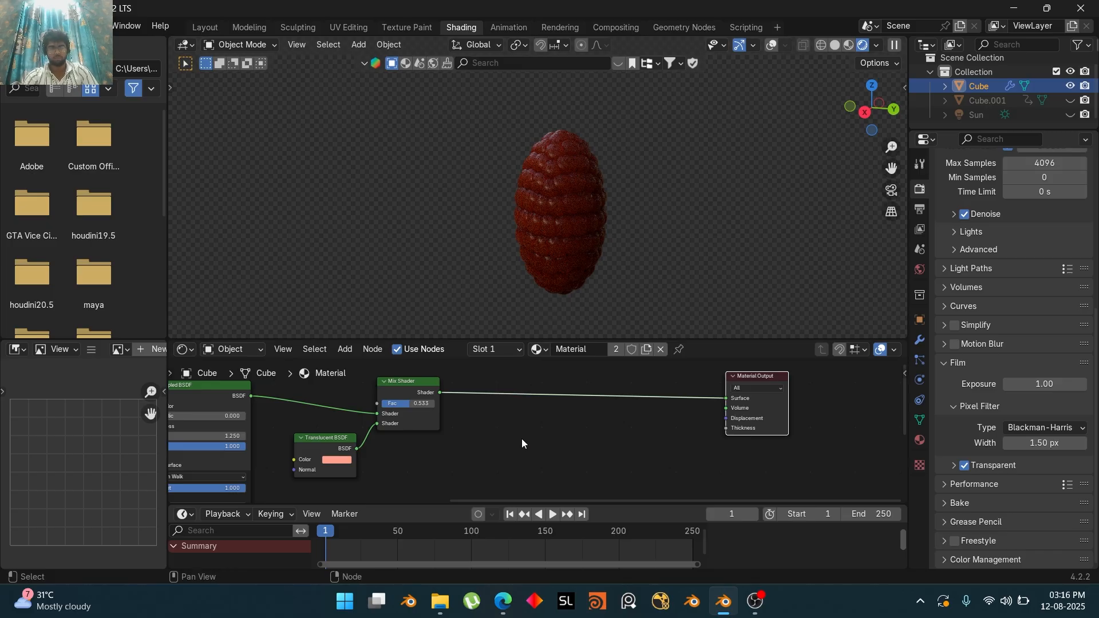
key(shift+a)
mouse_move(521, 439)
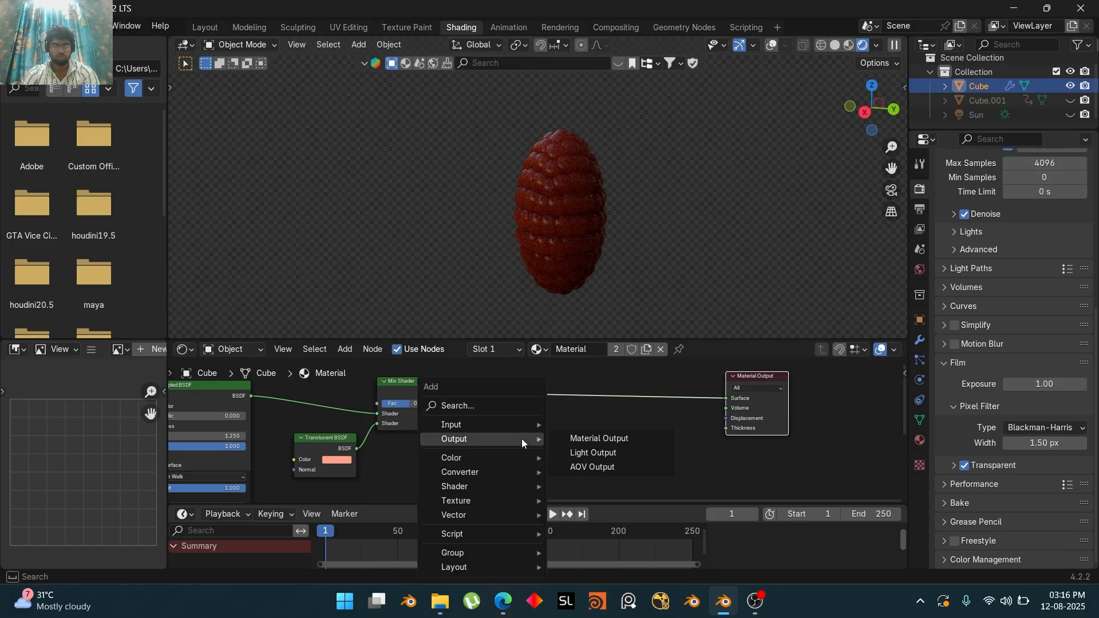
text(mi)
click(585, 463)
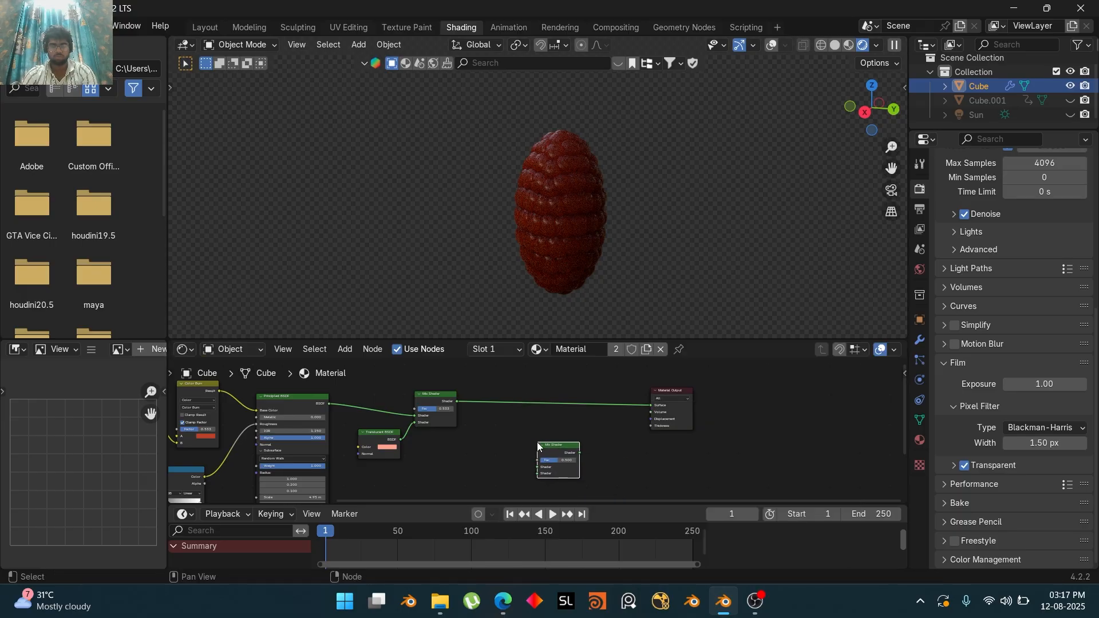
Add Texture Coordinate and Mapping nodes, and set the Texture Coordinate's object to Cube.001
key(ctrl+t)
middle_drag(497, 464, 545, 428)
drag(545, 428, 633, 473)
key(x)
scroll(461, 486, up, 2)
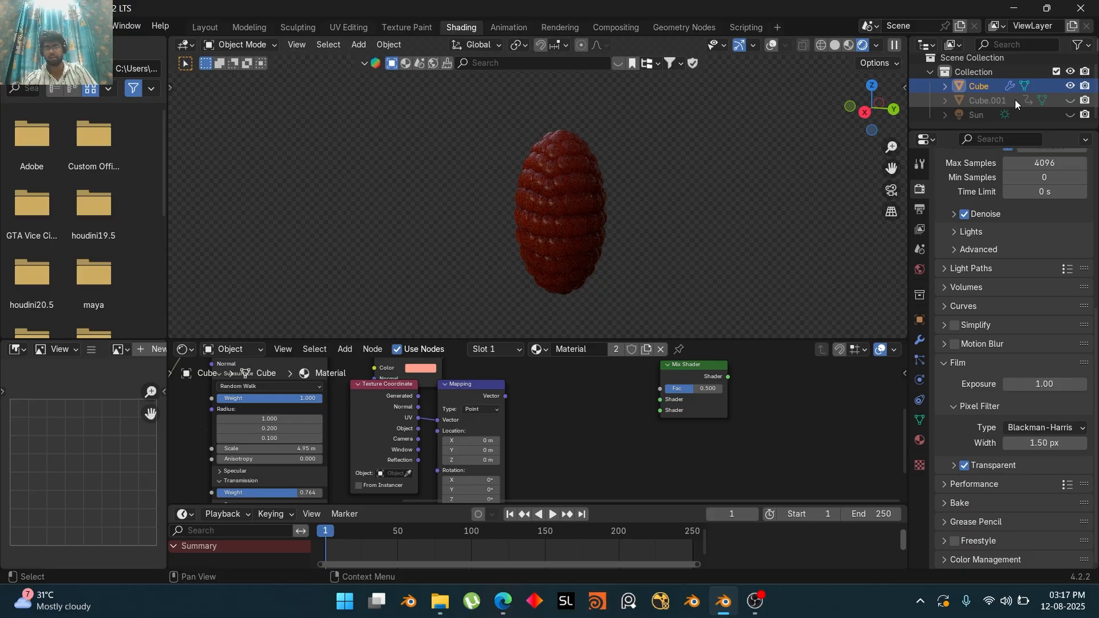
click(408, 473)
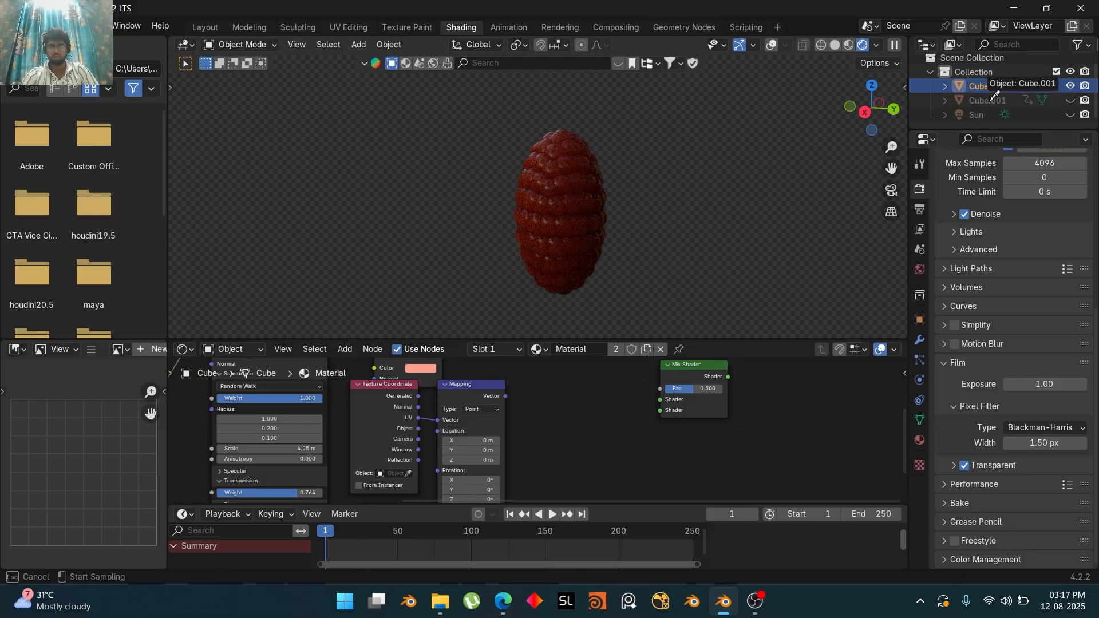
click(987, 101)
Add a second Principled BSDF with the Mapping's Vector feeding its Base Color, and connect its BSDF to the new Mix Shader
middle_drag(507, 402, 495, 427)
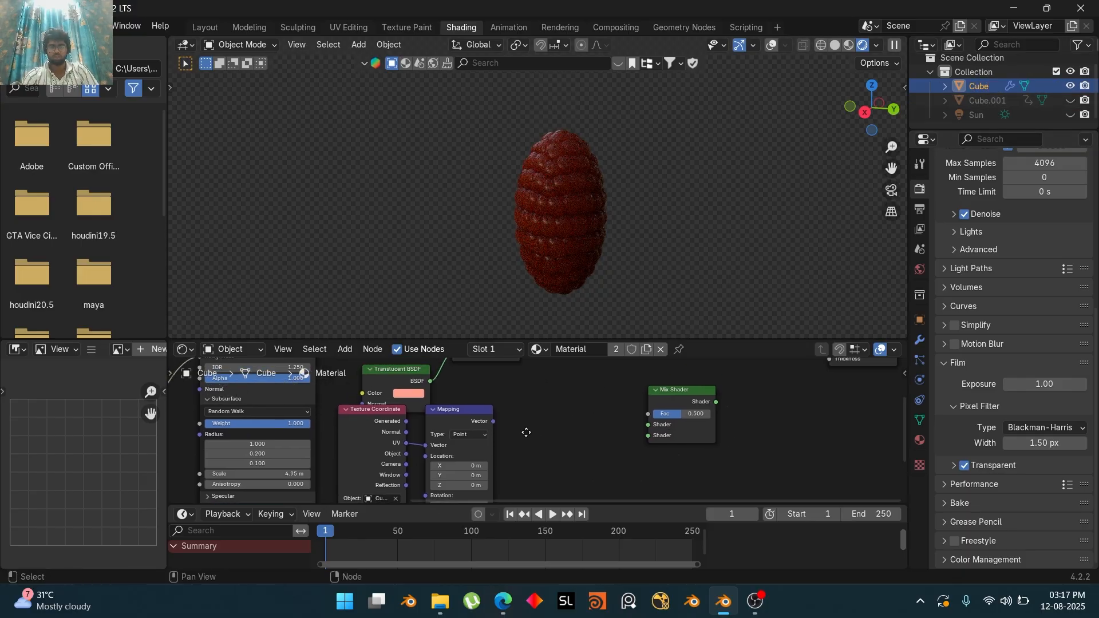
drag(493, 421, 509, 422)
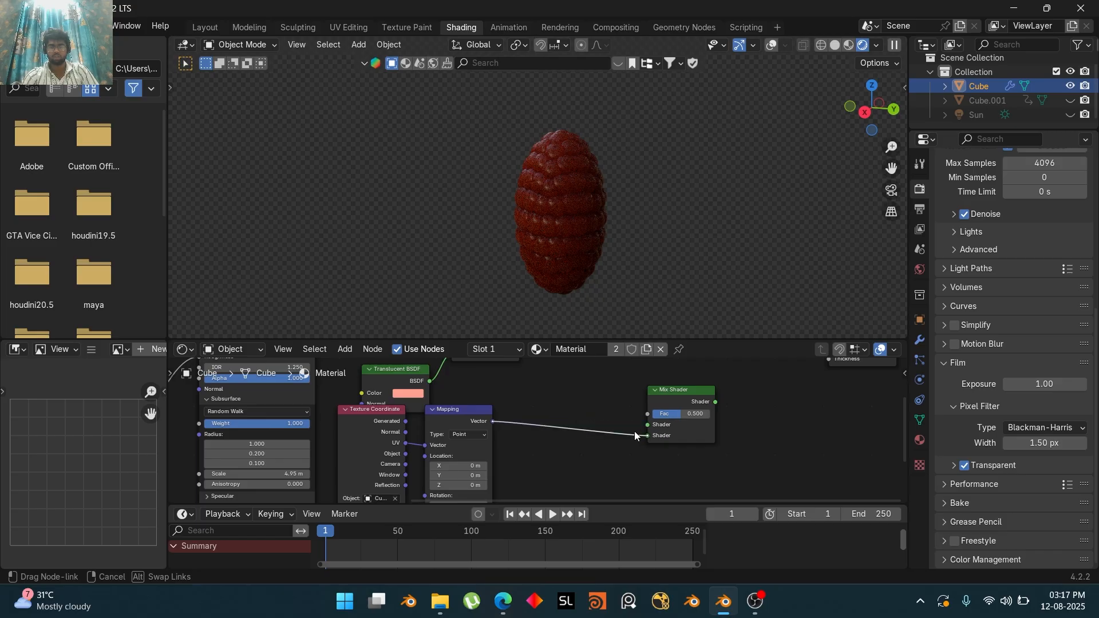
drag(575, 442, 569, 454)
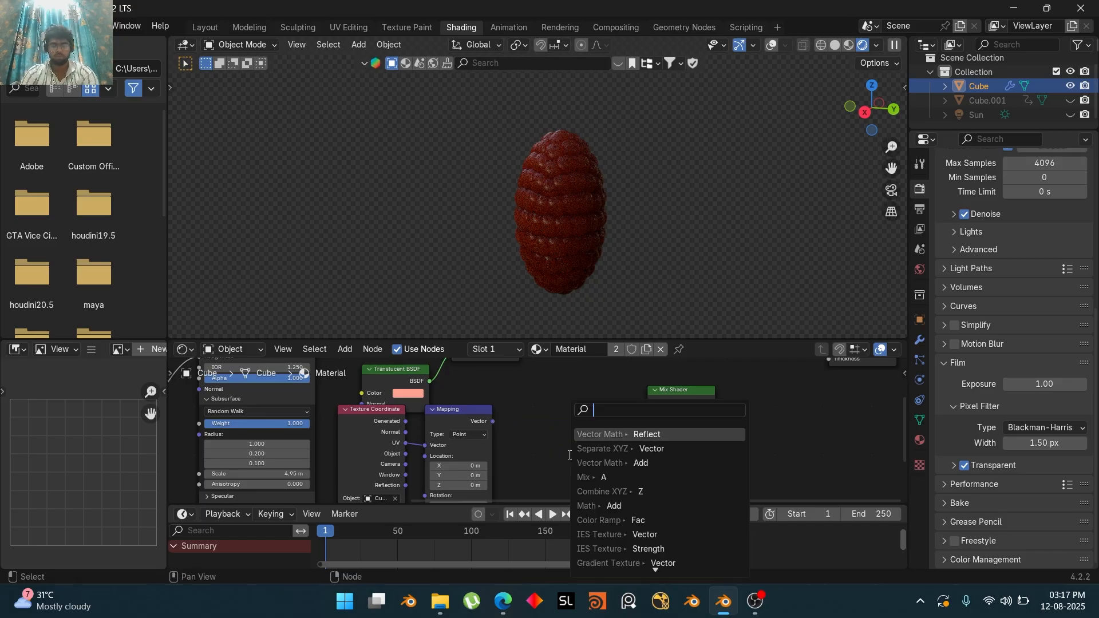
text(prin)
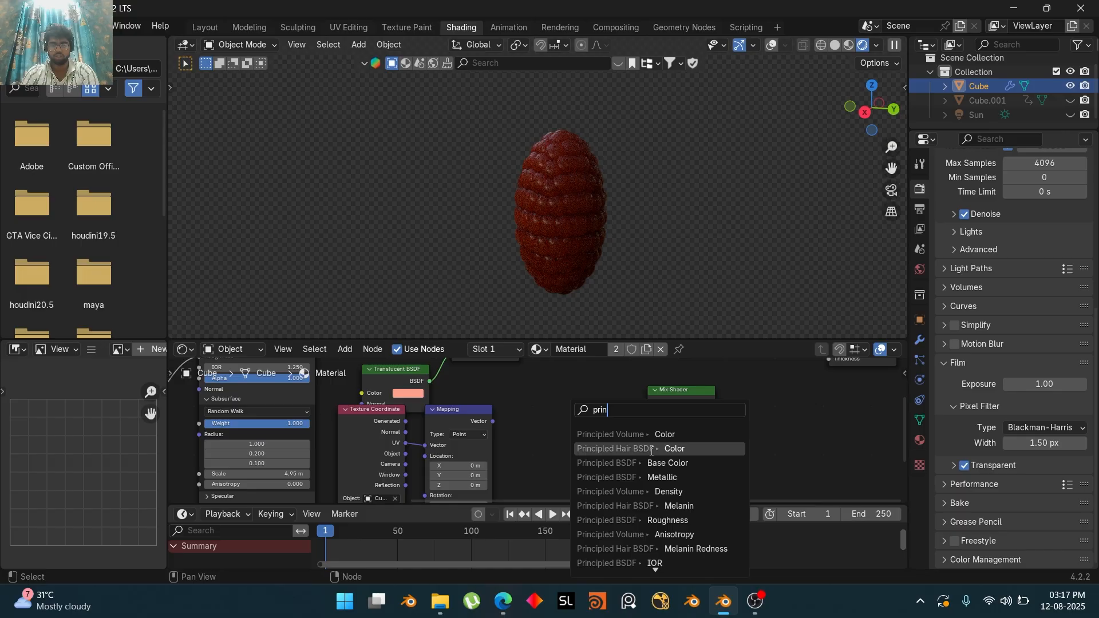
click(648, 463)
click(617, 423)
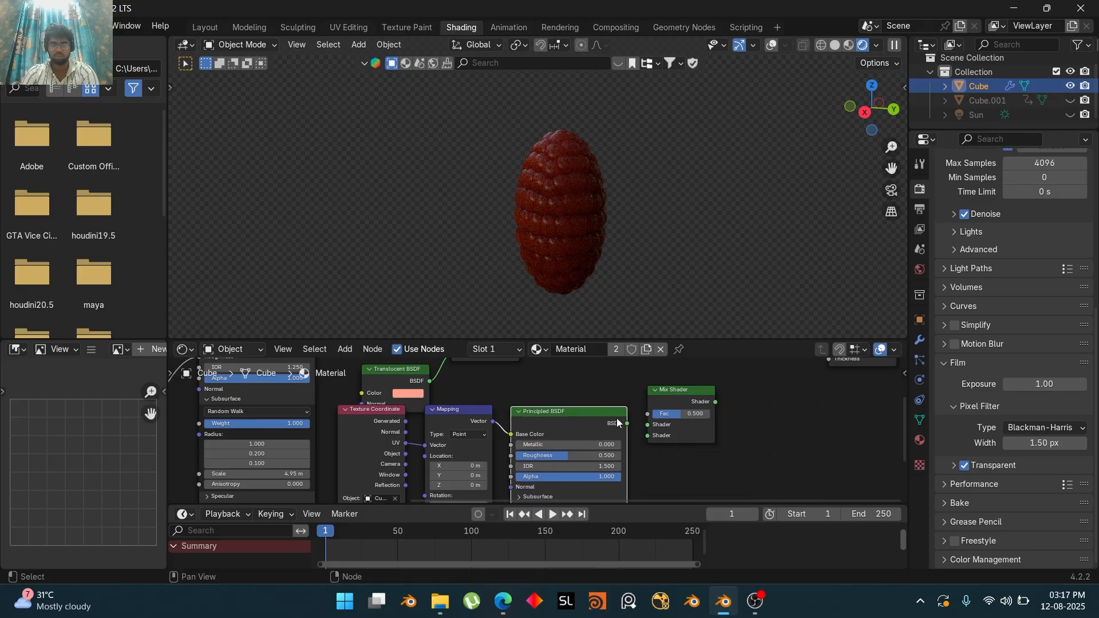
drag(685, 395, 713, 395)
drag(579, 417, 608, 413)
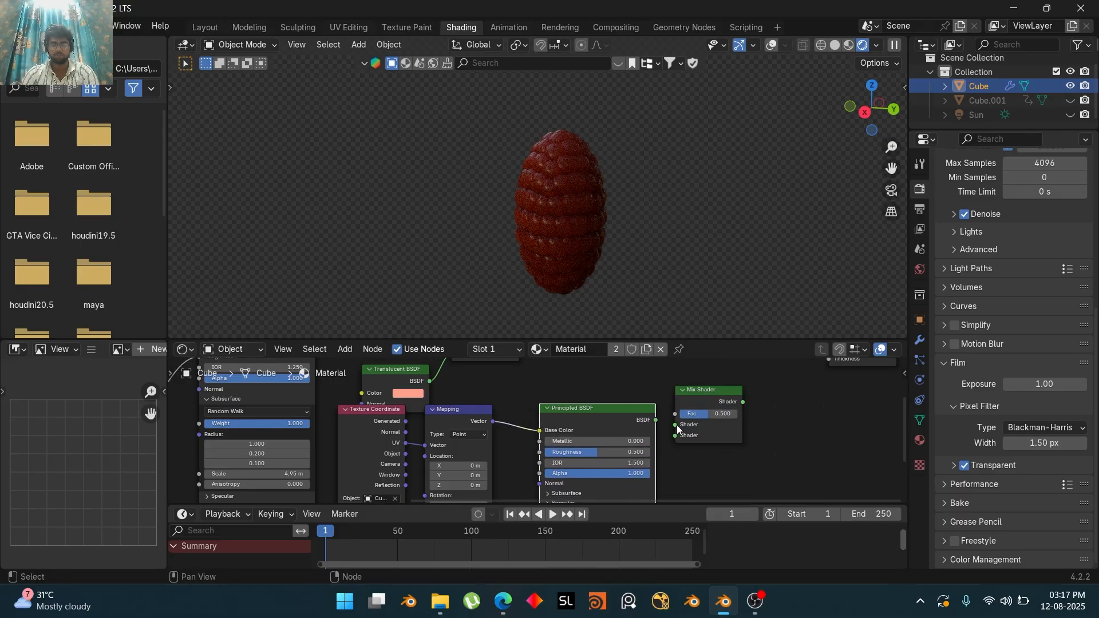
scroll(654, 394, down, 2)
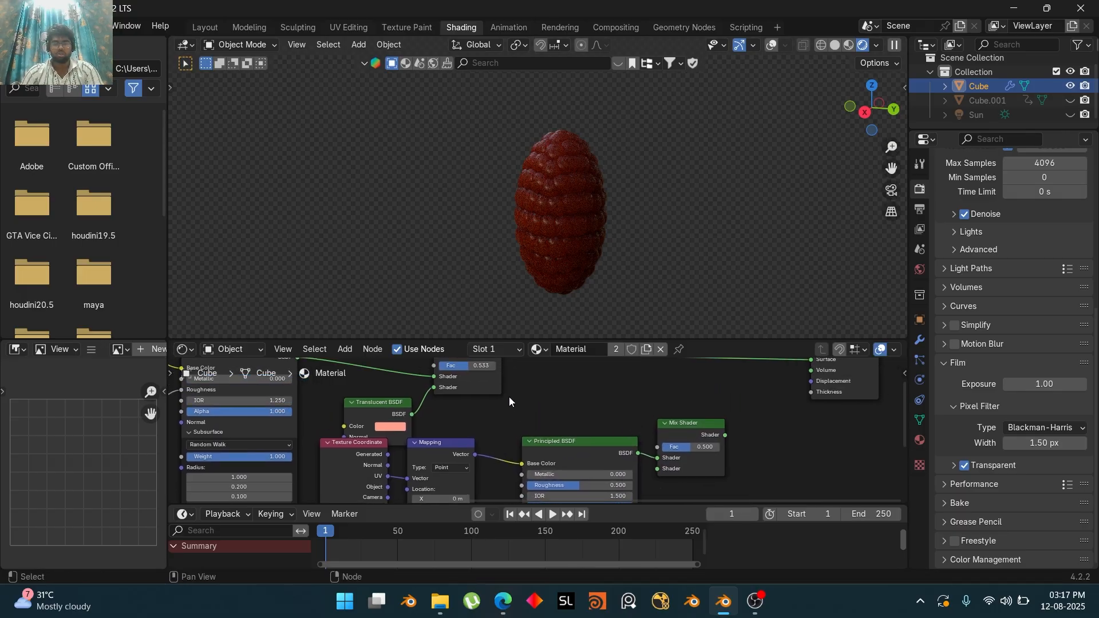
Insert the new Mix Shader before the Material Output, and connect the second Principled BSDF to its lower Shader input
scroll(515, 396, down, 2)
mouse_move(657, 431)
mouse_down()
mouse_move(651, 379)
mouse_move(666, 435)
mouse_up()
middle_drag(584, 431, 567, 378)
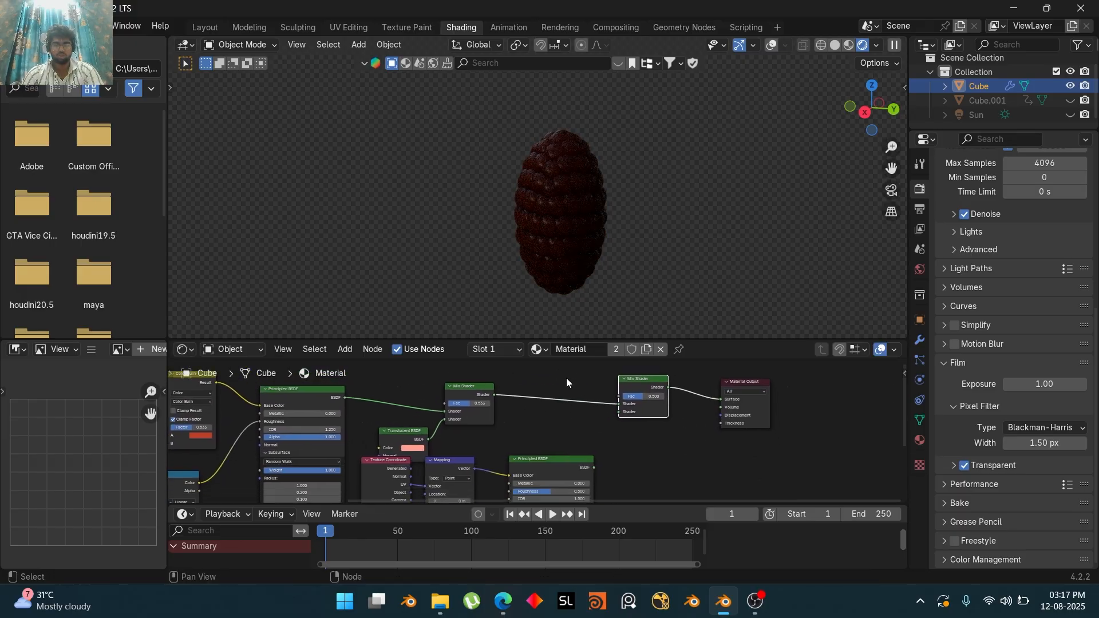
click(544, 413)
drag(594, 467, 620, 412)
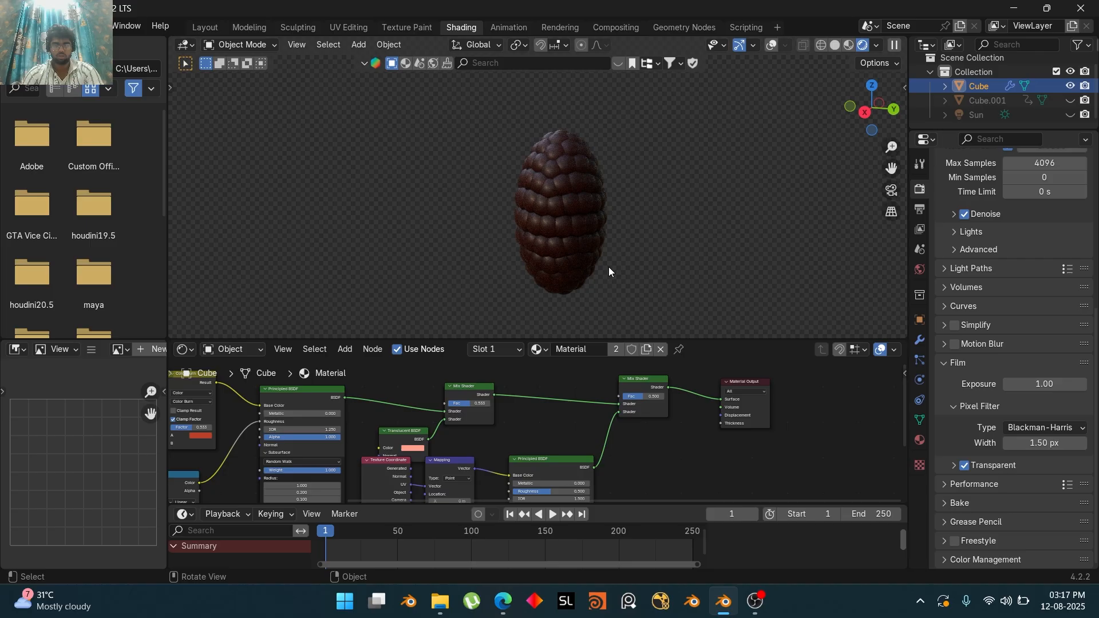
Reroute the Mapping's Vector output from the second Principled BSDF's Base Color to the final Mix Shader's Fac
middle_drag(638, 442, 642, 403)
middle_drag(635, 441, 626, 460)
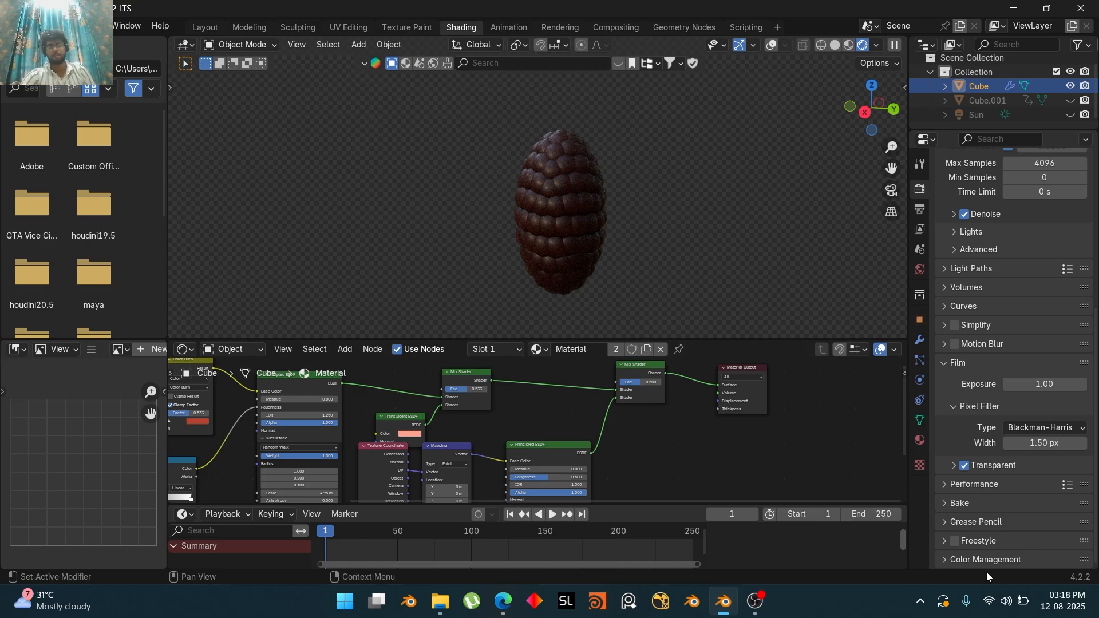
drag(507, 461, 623, 431)
middle_drag(665, 479, 672, 381)
Preview the berry's animation and stop at frame 29
key(space)
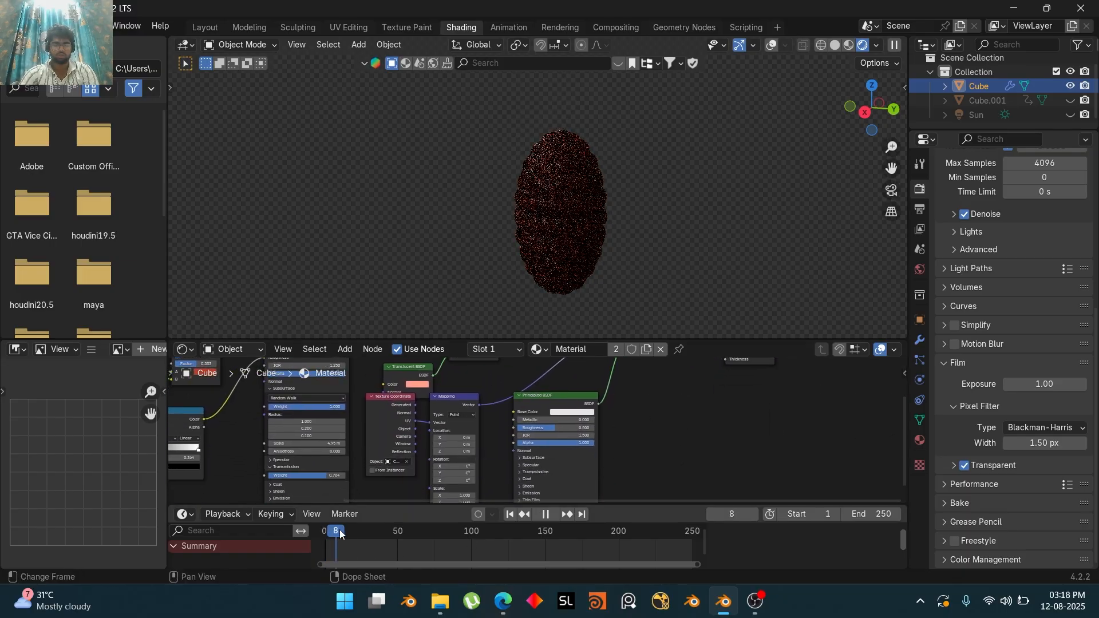
drag(340, 534, 368, 536)
key(space)
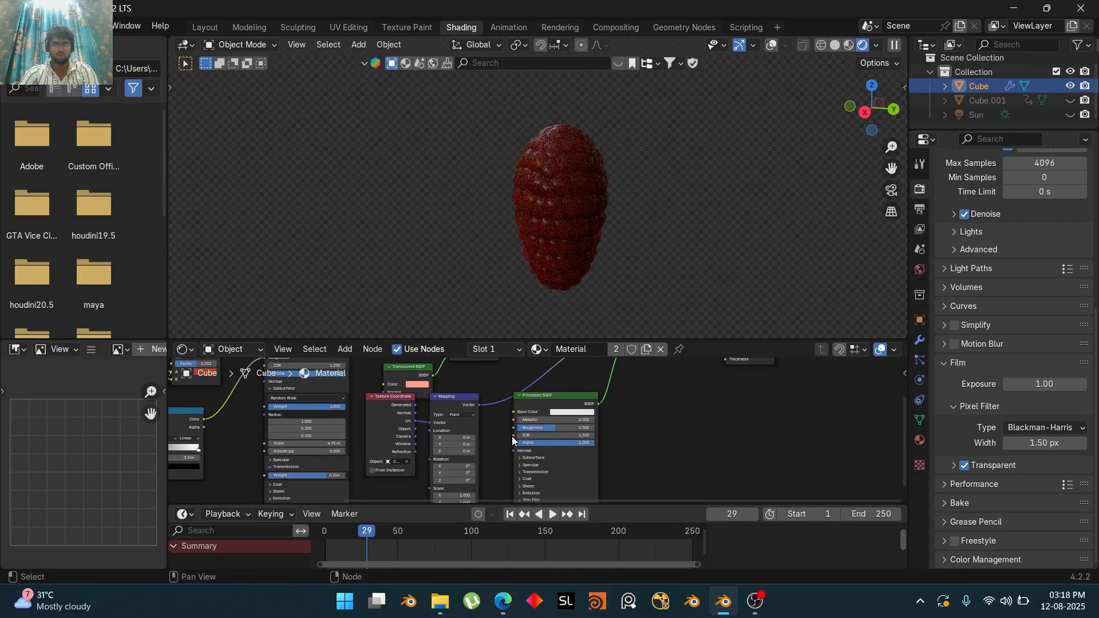
Connect the Texture Coordinate's Object output to the Mapping's Vector input, and check the color mask at frame 74
middle_drag(592, 419, 716, 394)
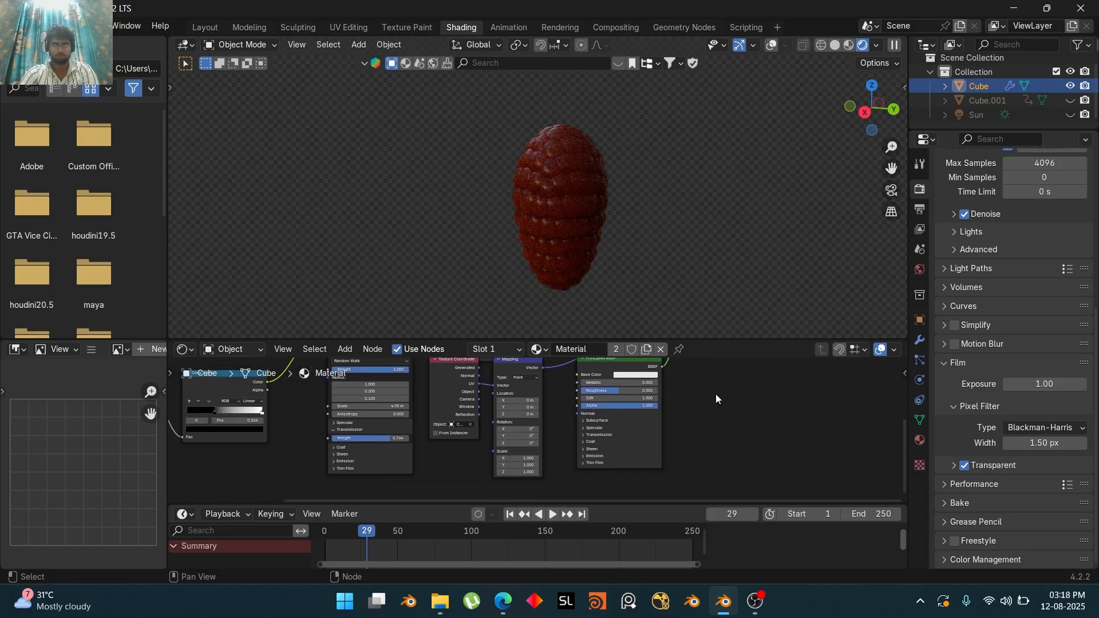
scroll(507, 429, up, 2)
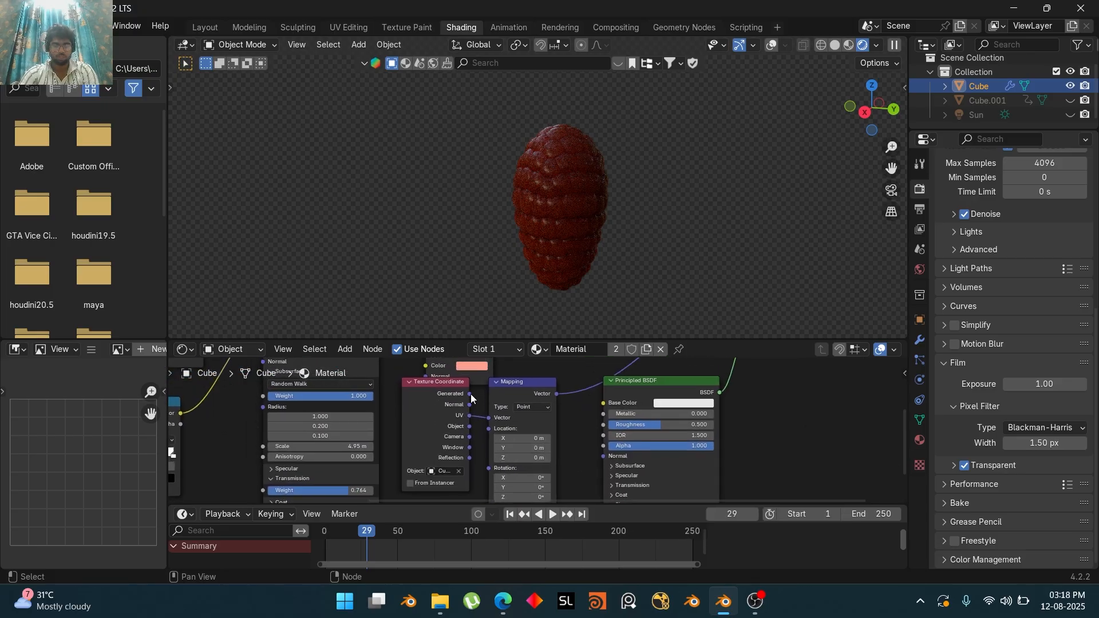
drag(469, 426, 487, 418)
middle_drag(585, 436, 558, 430)
drag(510, 422, 508, 454)
drag(367, 532, 434, 532)
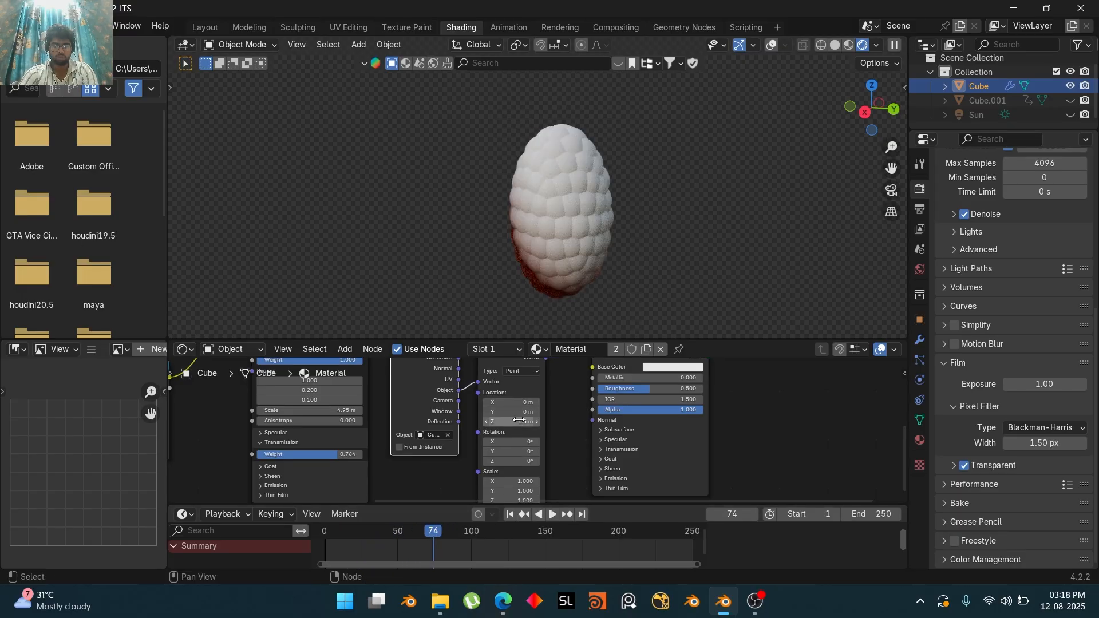
Try Mapping location offsets, ending at X 0.1 m and Z 2.7 m, while scrubbing the timeline
mouse_move(512, 412)
mouse_down()
mouse_move(544, 412)
mouse_move(530, 422)
mouse_move(532, 402)
mouse_up()
key(ctrl+z)
key(ctrl+z)
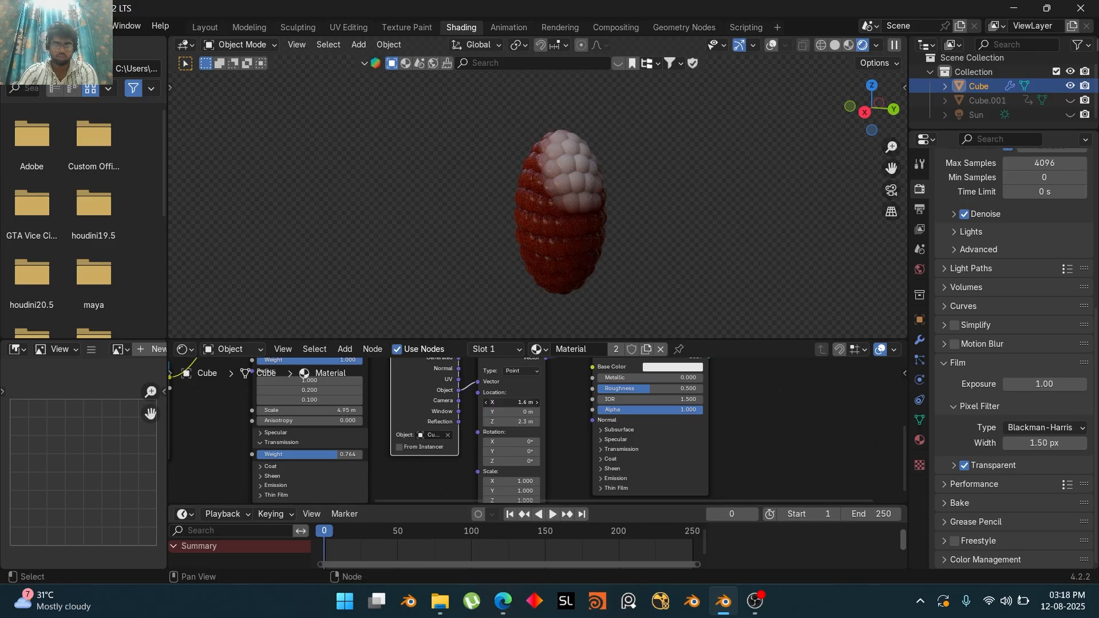
drag(337, 533, 427, 538)
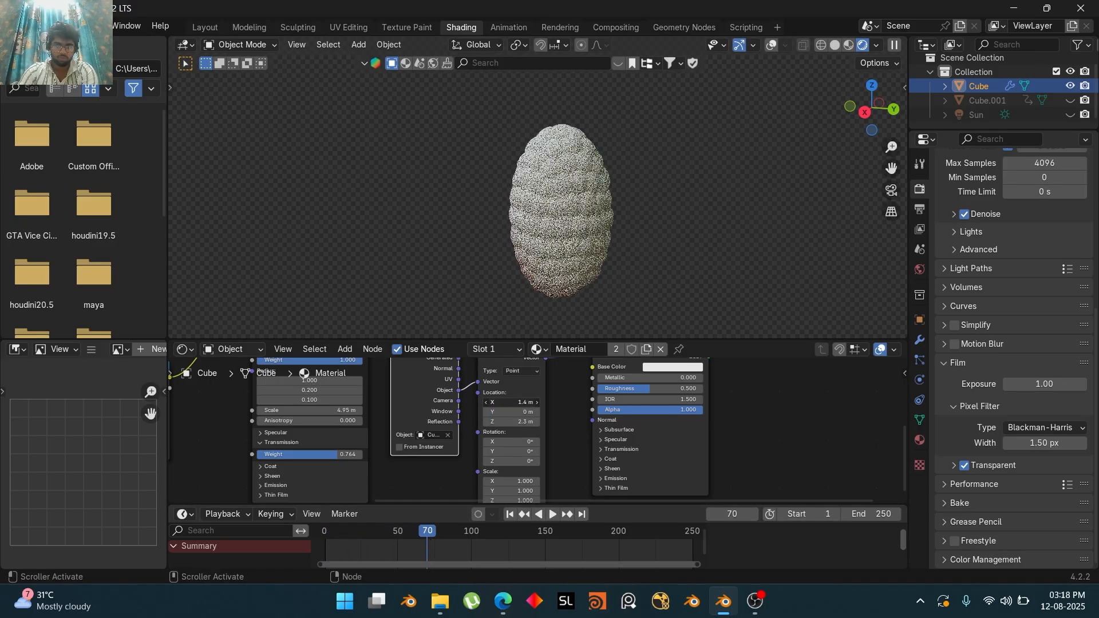
drag(529, 403, 527, 402)
drag(518, 422, 524, 422)
drag(423, 538, 324, 541)
drag(518, 403, 507, 402)
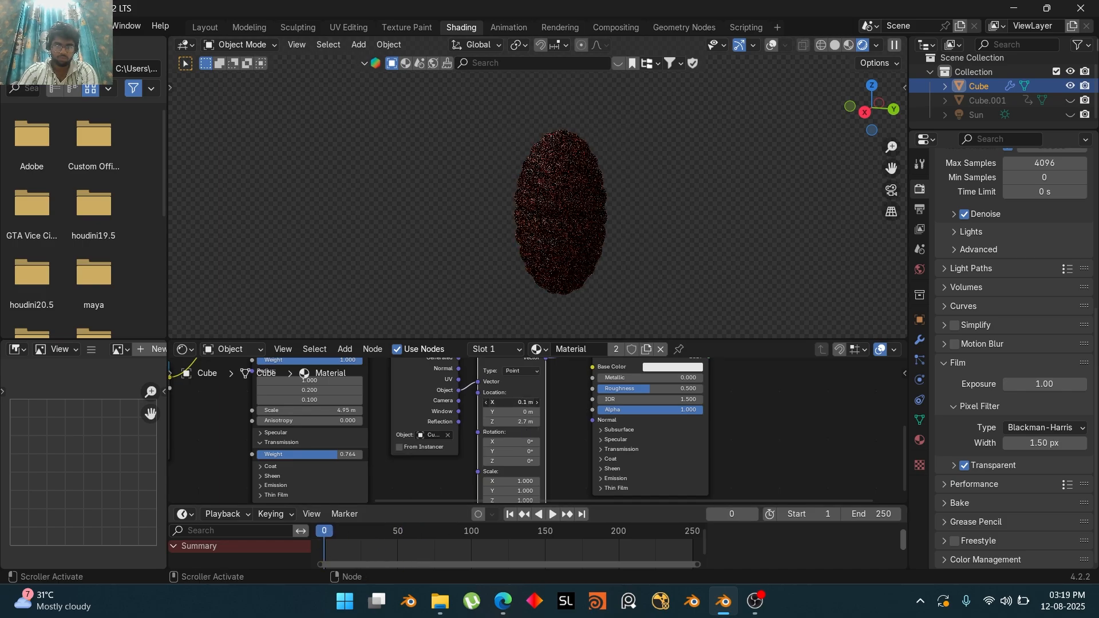
drag(325, 541, 437, 541)
Try a Mapping scale of 0.400, and settle on 1.100 for all axes while checking the animation
middle_drag(579, 446, 588, 424)
drag(520, 458, 507, 478)
drag(430, 544, 319, 552)
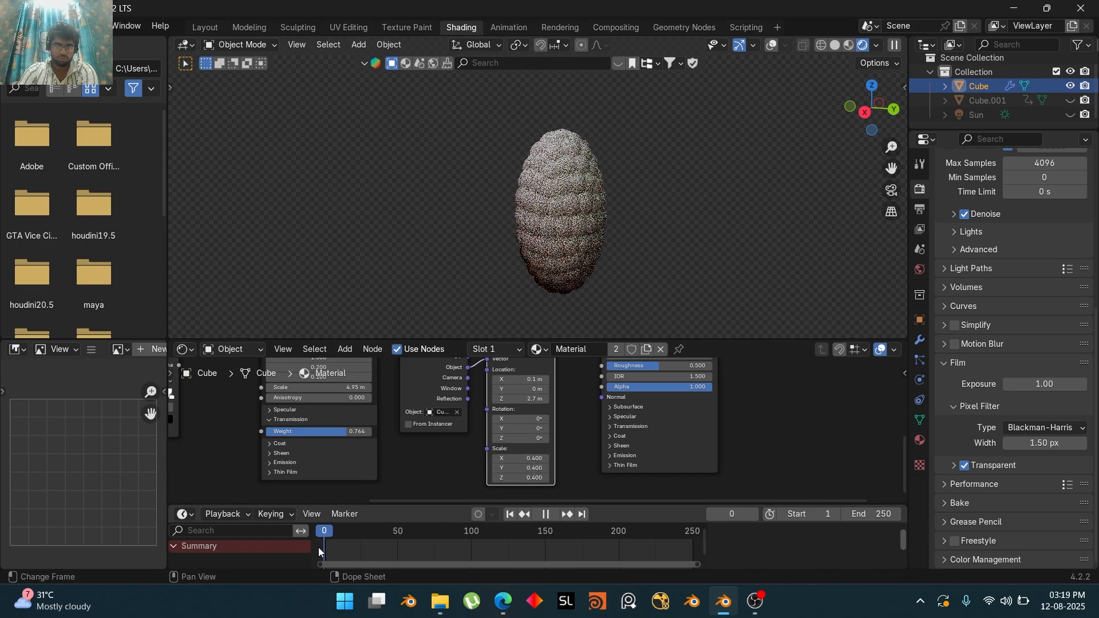
drag(520, 459, 541, 478)
drag(338, 538, 441, 534)
Try a Mapping location of X 1.9 m and Z 1.2 m, checking the animation up to frame 82
middle_drag(518, 423, 525, 449)
mouse_move(527, 405)
mouse_down()
mouse_move(516, 404)
mouse_move(532, 405)
mouse_up()
drag(436, 534, 324, 538)
drag(530, 424, 517, 424)
drag(338, 534, 444, 538)
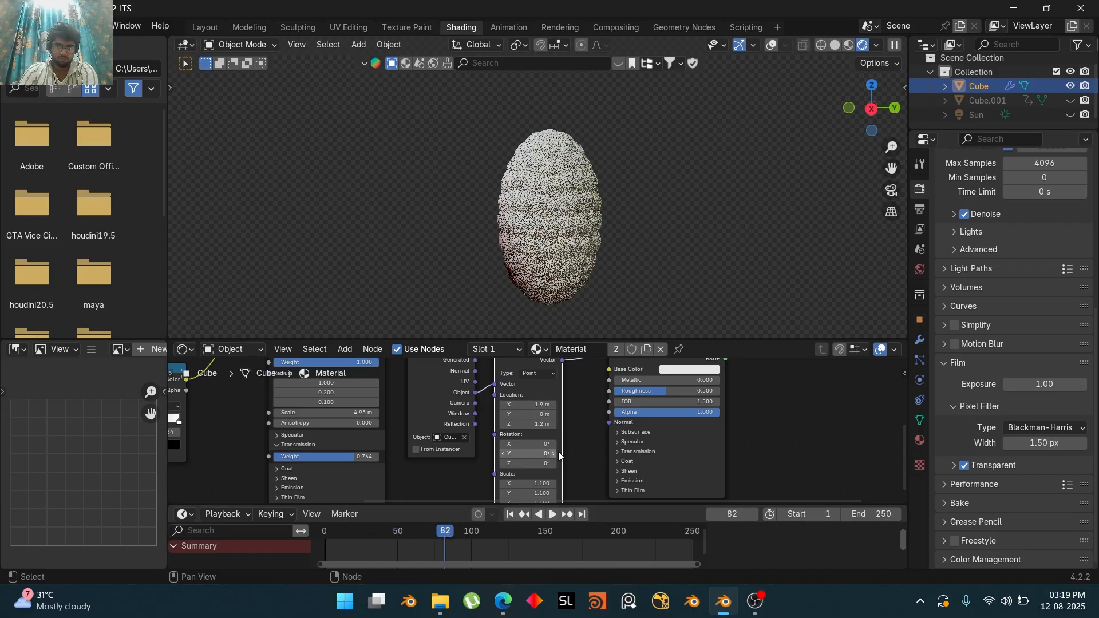
Swap the final Mix Shader's inputs so the second Principled BSDF feeds the upper Shader and the red berry mix the lower one
middle_drag(558, 451, 538, 485)
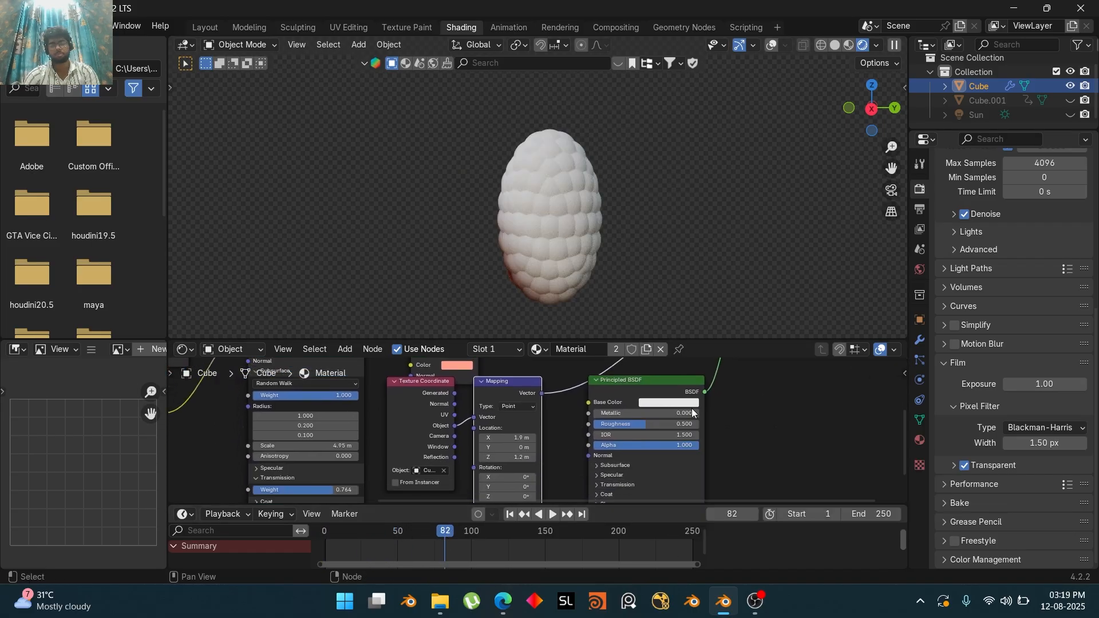
middle_drag(698, 375, 615, 500)
drag(654, 442, 655, 432)
drag(488, 419, 654, 443)
middle_drag(671, 497, 765, 337)
Zero the Mapping's location and set its rotation to X -59° and Y about 23°, checking the mask across the timeline
drag(477, 532, 363, 533)
drag(518, 452, 525, 450)
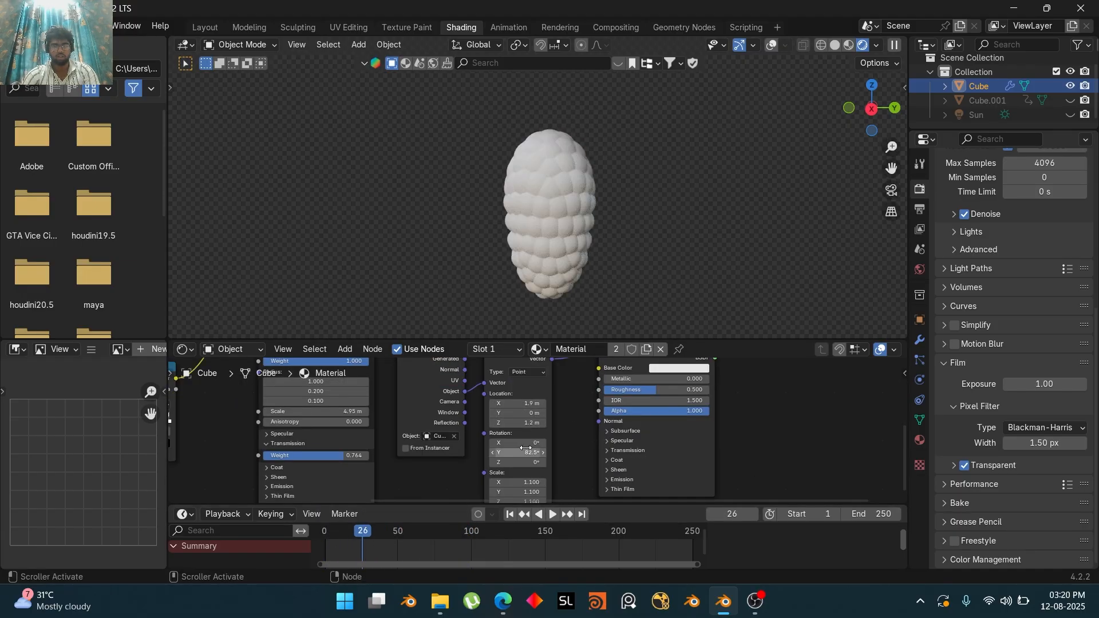
drag(363, 532, 408, 532)
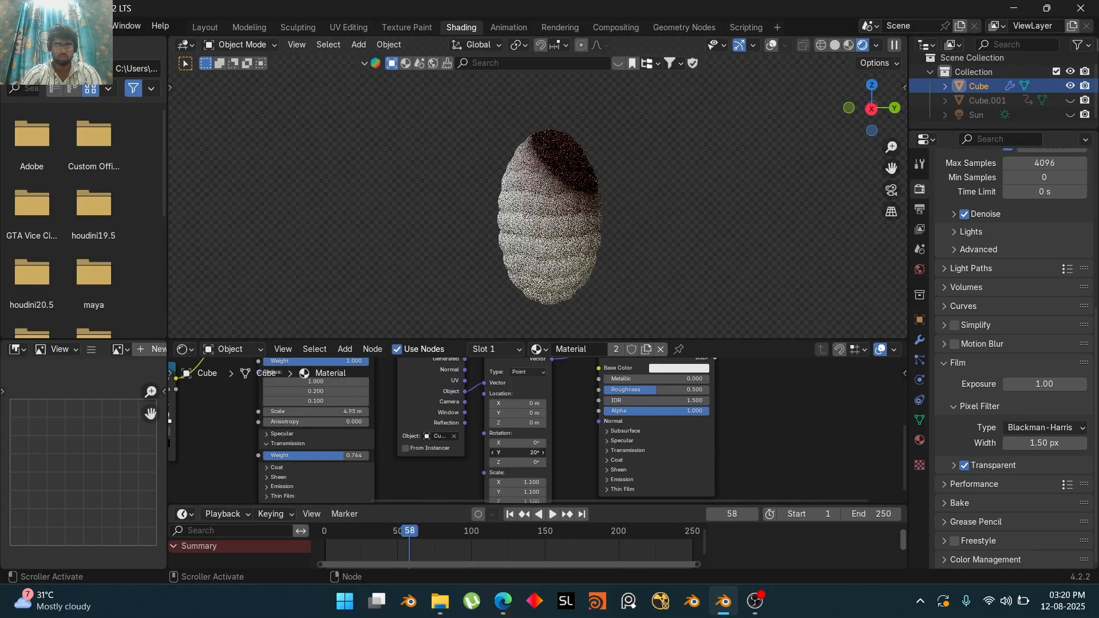
drag(518, 452, 521, 452)
drag(518, 443, 484, 443)
drag(403, 533, 337, 537)
click(510, 514)
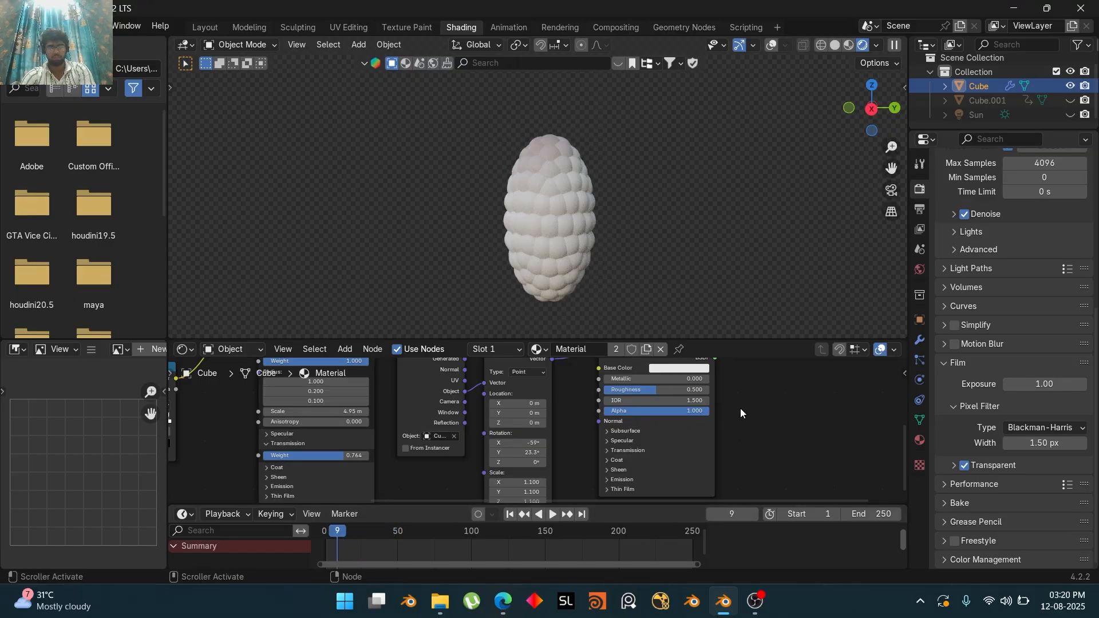
middle_drag(740, 409, 667, 446)
drag(337, 532, 324, 532)
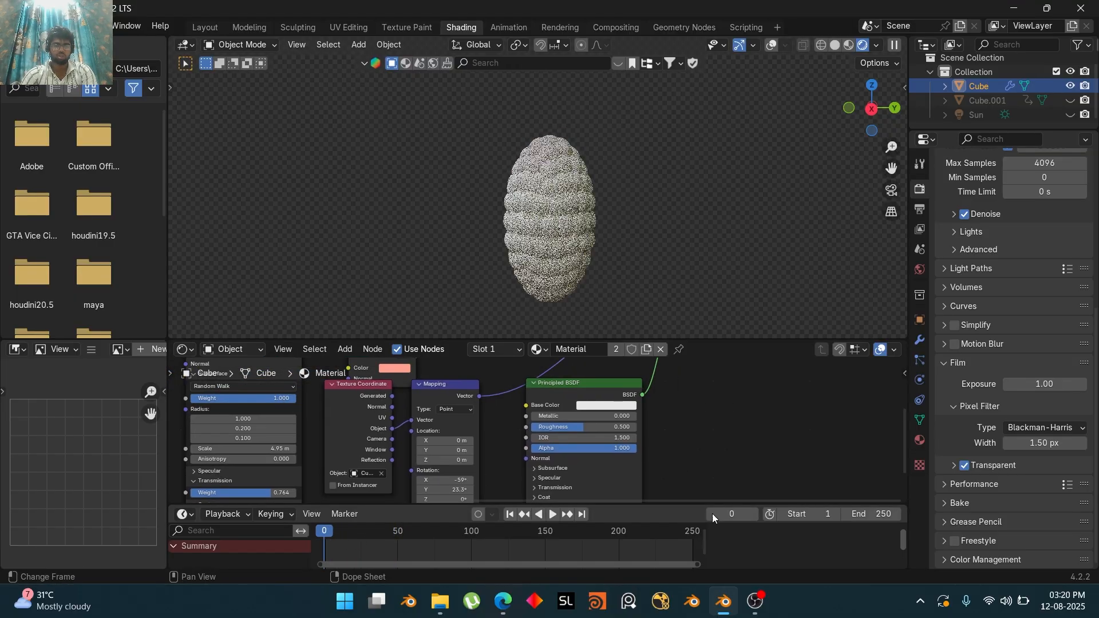
Give the second Principled BSDF a bright green base color with hue 0.322, and set its roughness to 0.155
click(622, 407)
drag(631, 304, 587, 285)
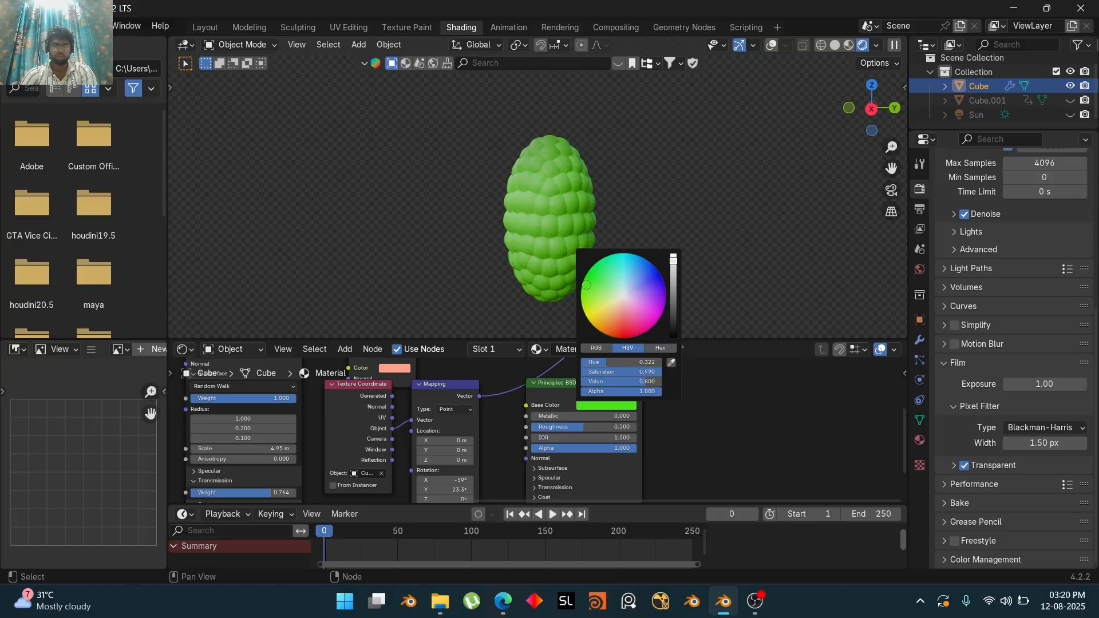
middle_drag(723, 464, 762, 431)
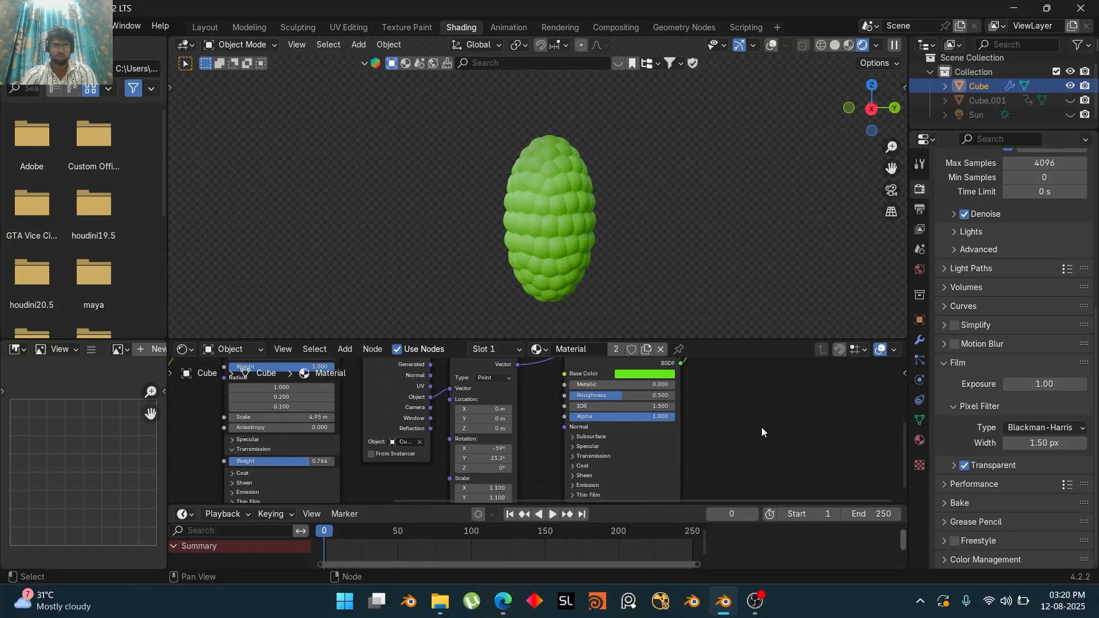
drag(656, 395, 620, 395)
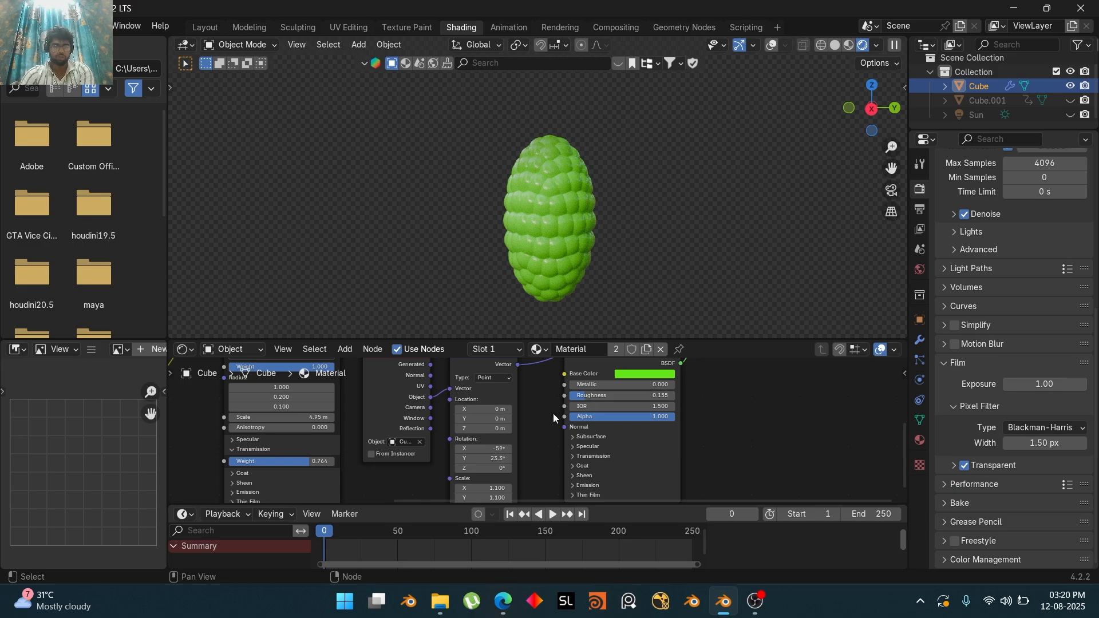
key(shift+a)
text(noi)
click(776, 386)
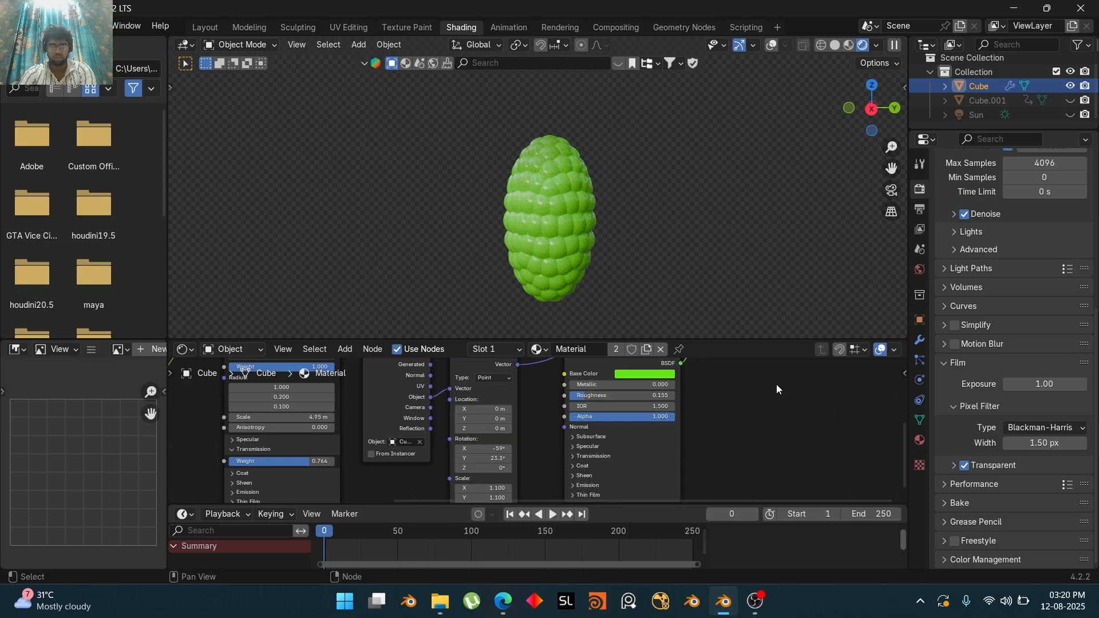
Connect the noise Color Ramp's Color to the second Principled BSDF's Roughness and darken its green base color
scroll(687, 391, down, 10)
middle_drag(462, 398, 538, 416)
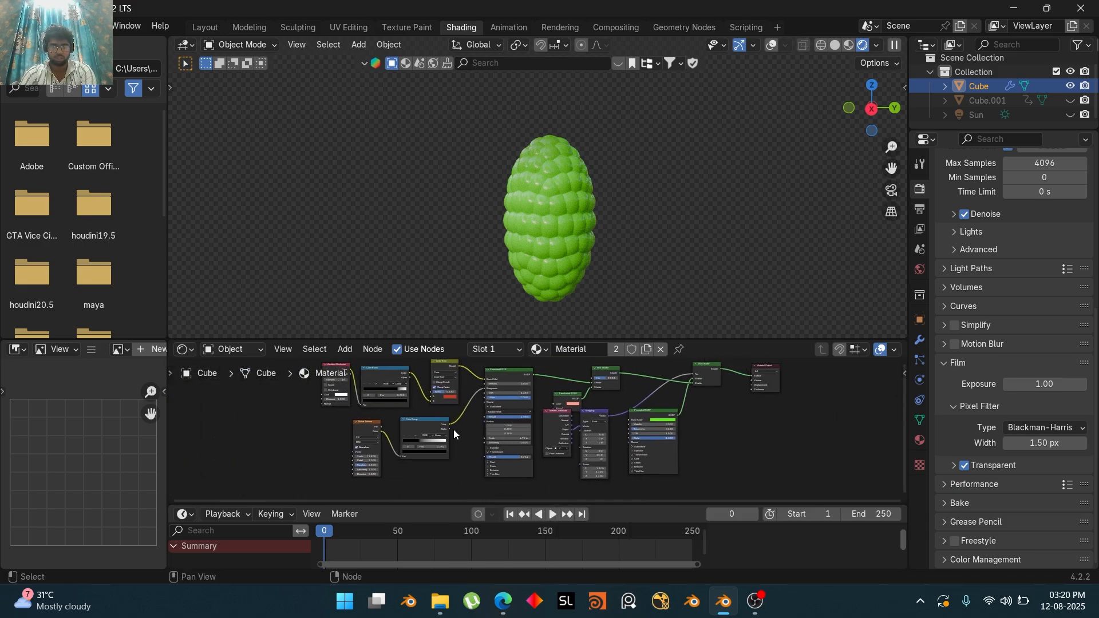
middle_drag(727, 442, 630, 411)
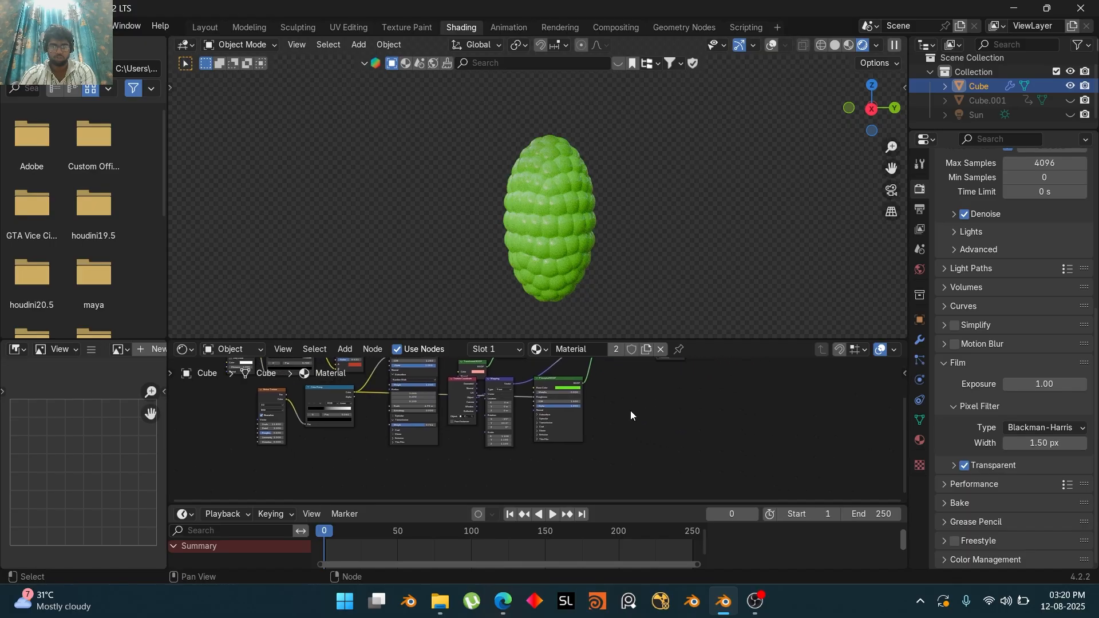
scroll(630, 410, up, 4)
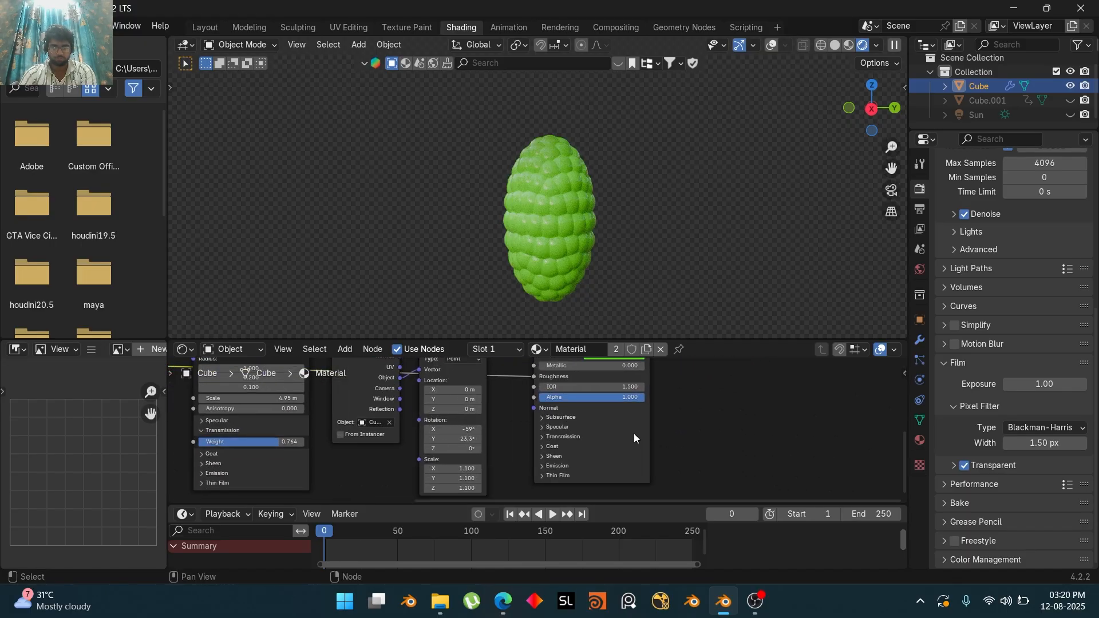
middle_drag(598, 448, 598, 509)
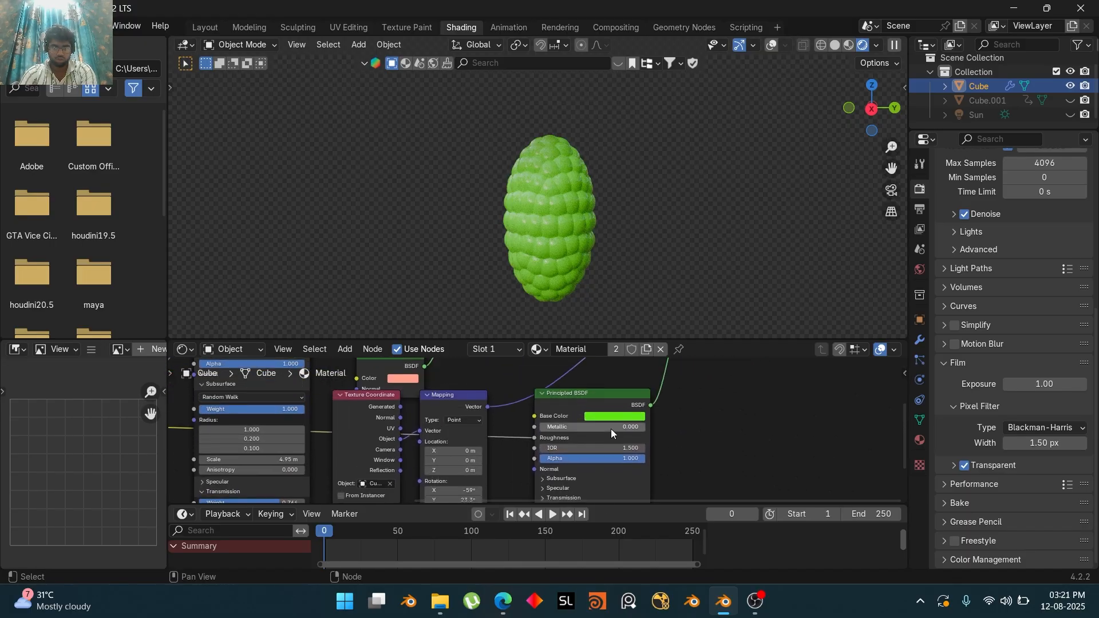
click(620, 418)
drag(681, 268, 682, 303)
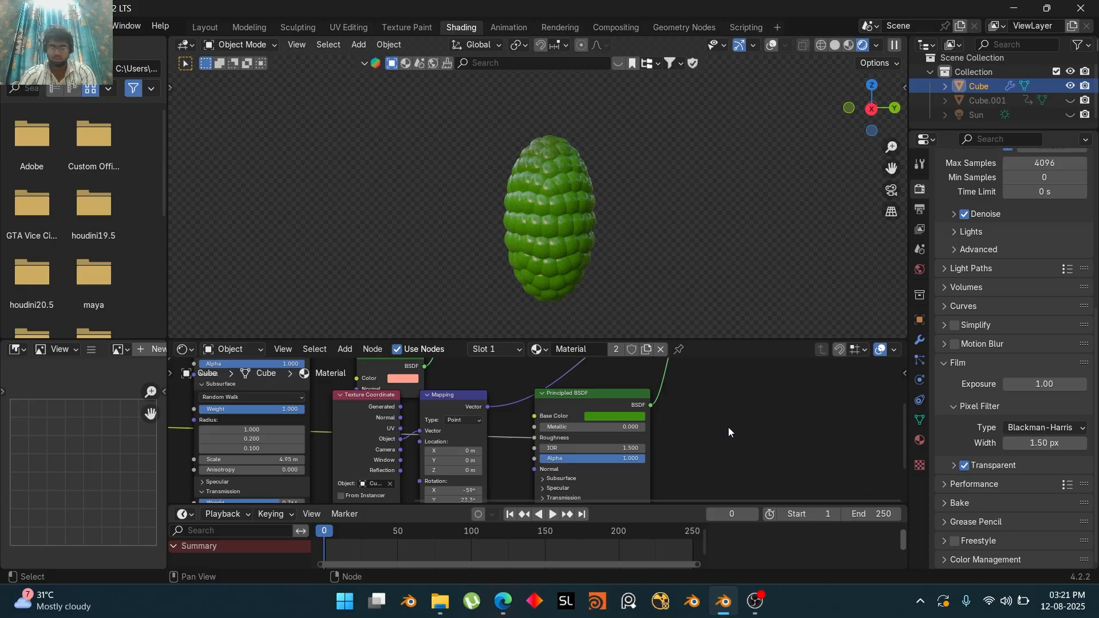
Duplicate the Color Burn node and place the copy beside the second Principled BSDF, shifting that shader to make room
scroll(482, 427, down, 2)
middle_drag(482, 428, 557, 477)
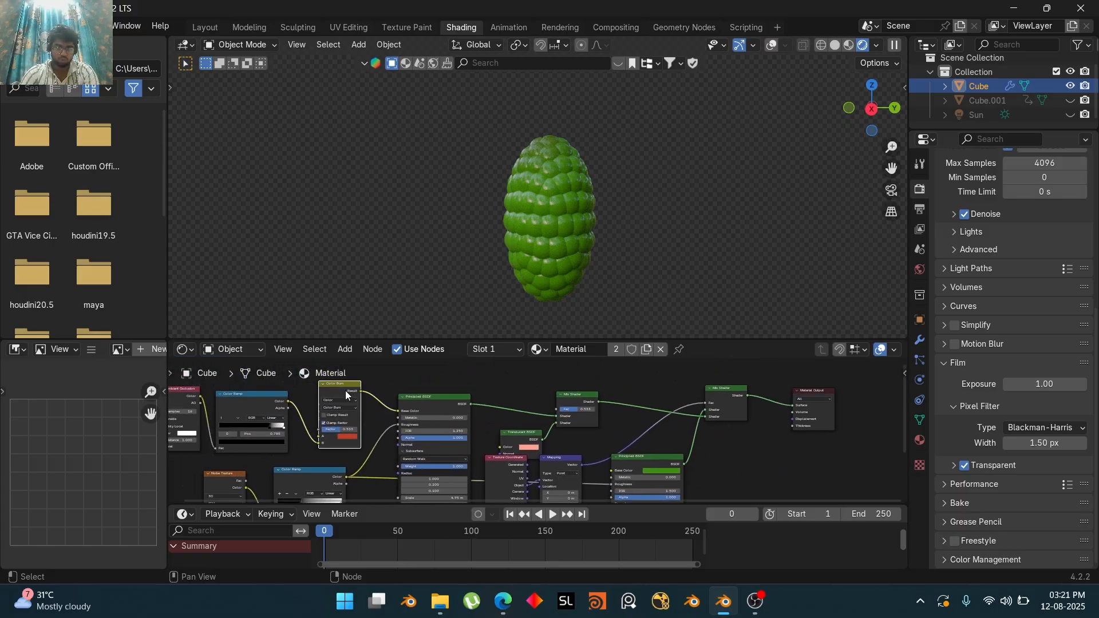
mouse_move(345, 391)
mouse_down()
mouse_move(624, 461)
mouse_move(608, 470)
mouse_up()
click(609, 464)
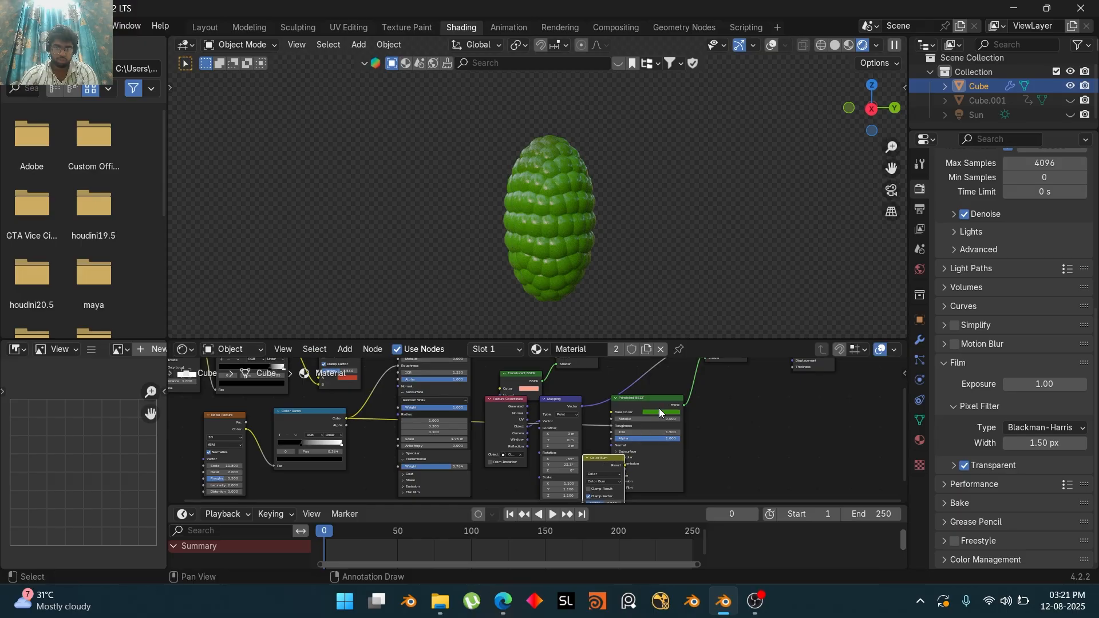
drag(658, 404, 725, 406)
drag(611, 459, 638, 441)
scroll(640, 441, down, 3)
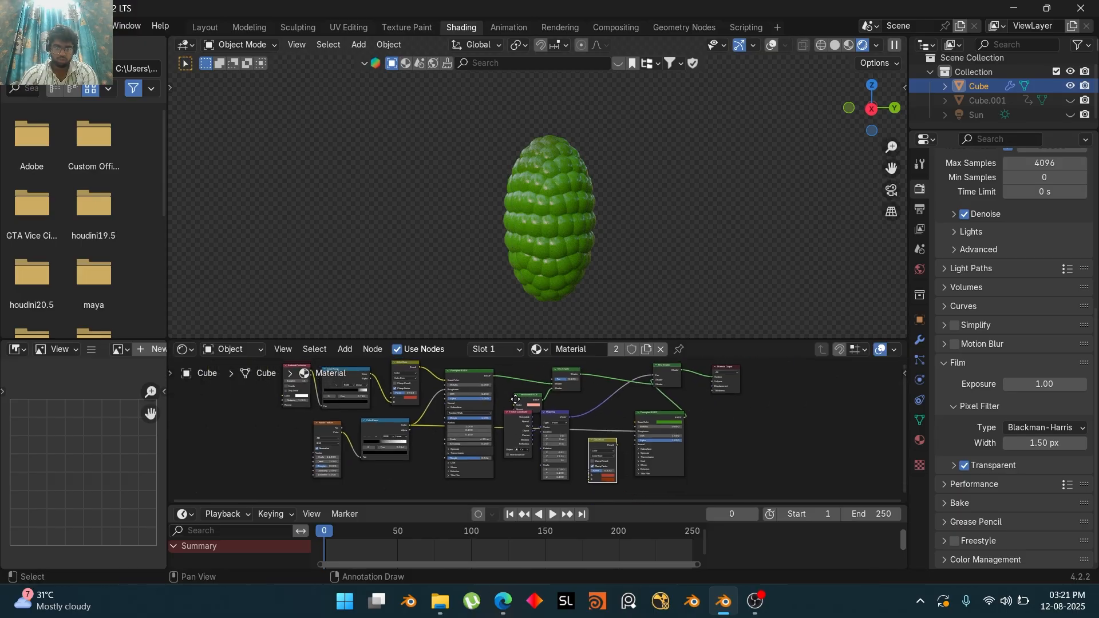
Wire the copied Color Burn between the ambient occlusion Color Ramp (input B) and the second Principled BSDF's Base Color, with a green A color
mouse_move(382, 389)
mouse_down()
mouse_move(583, 472)
mouse_move(603, 468)
mouse_move(526, 370)
mouse_move(540, 461)
mouse_move(588, 500)
mouse_move(602, 428)
mouse_up()
scroll(598, 427, up, 5)
middle_drag(594, 428, 560, 447)
click(538, 480)
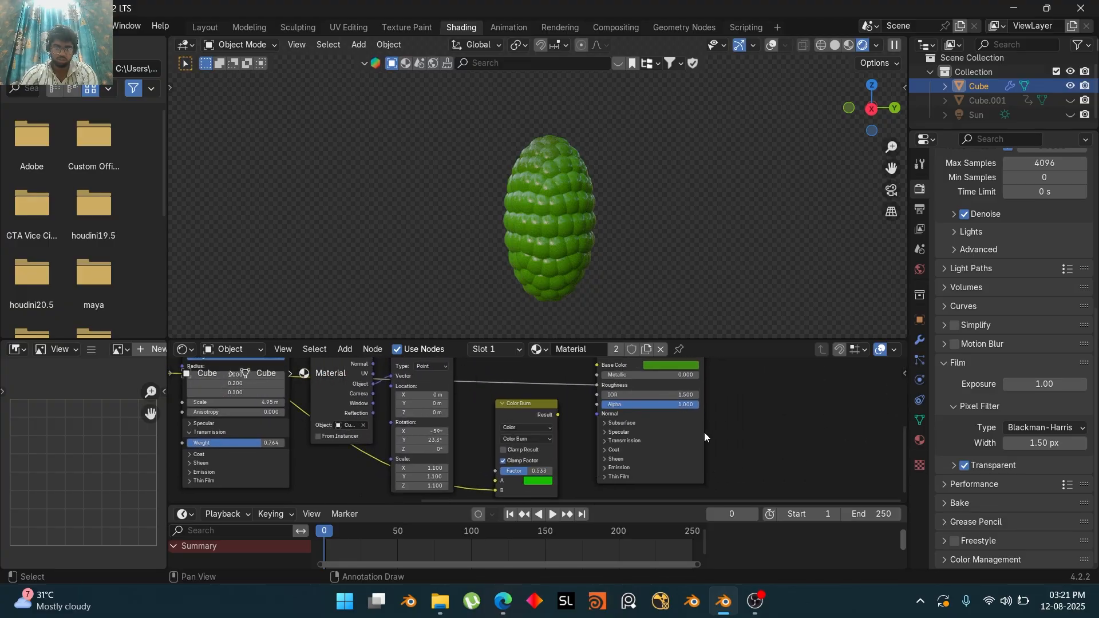
mouse_move(558, 414)
mouse_down()
mouse_move(567, 378)
mouse_move(597, 428)
mouse_up()
Set the copied Color Burn node's Factor to 0.540 and darken its green A color to value 0.205
middle_drag(595, 470, 608, 369)
scroll(551, 416, up, 3)
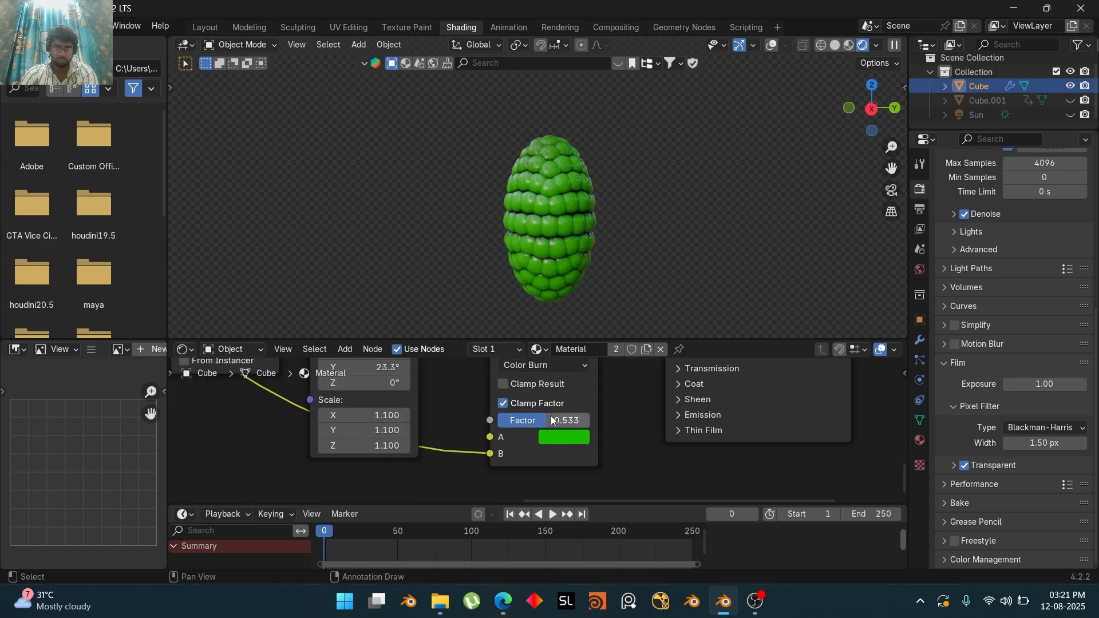
drag(551, 415, 542, 415)
click(564, 436)
drag(693, 236, 694, 262)
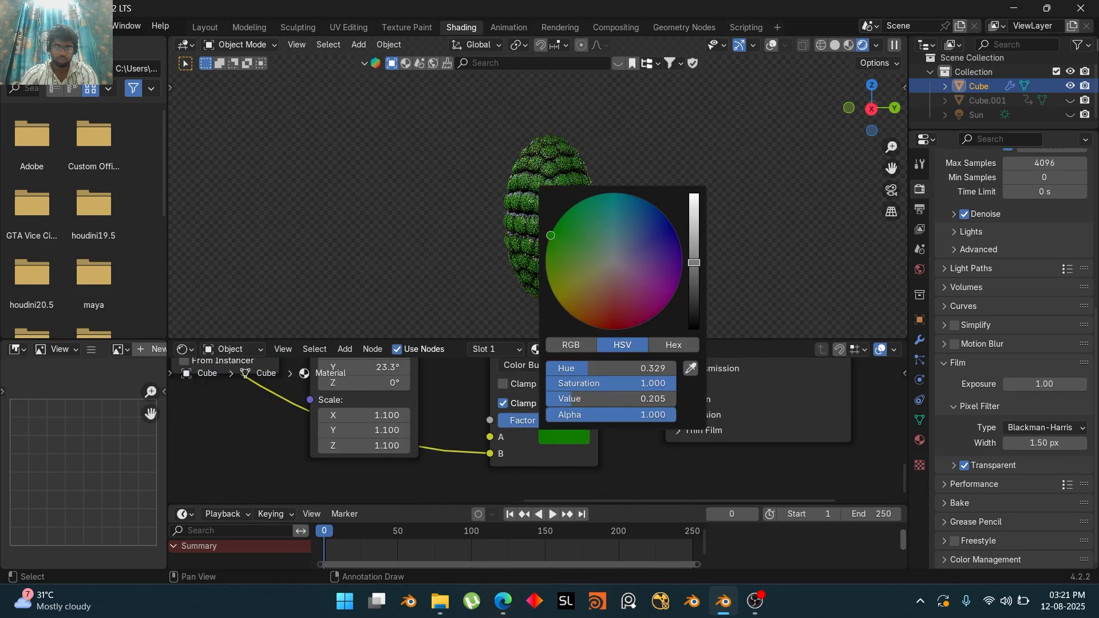
Try the Darken and Multiply blending modes on the copied Color Burn node, and switch it back to Color Burn
middle_drag(645, 437, 720, 490)
click(640, 422)
click(634, 260)
click(653, 414)
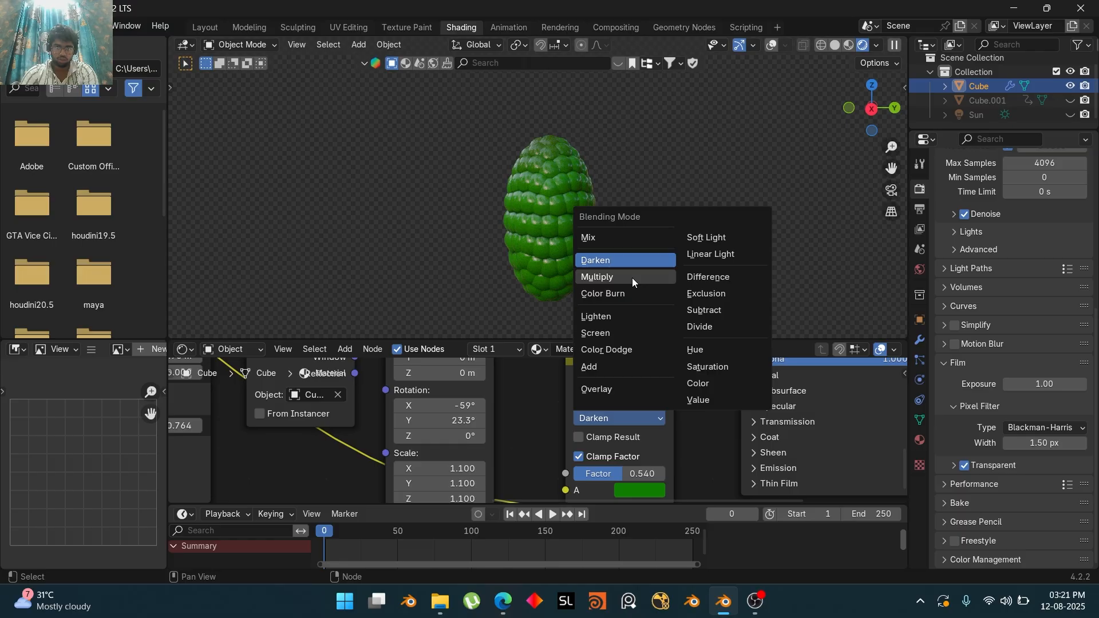
click(632, 277)
scroll(561, 226, up, 4)
click(656, 424)
click(645, 289)
Compare the Mix, Screen and Lighten blending modes on the same node, and restore Color Burn
click(637, 418)
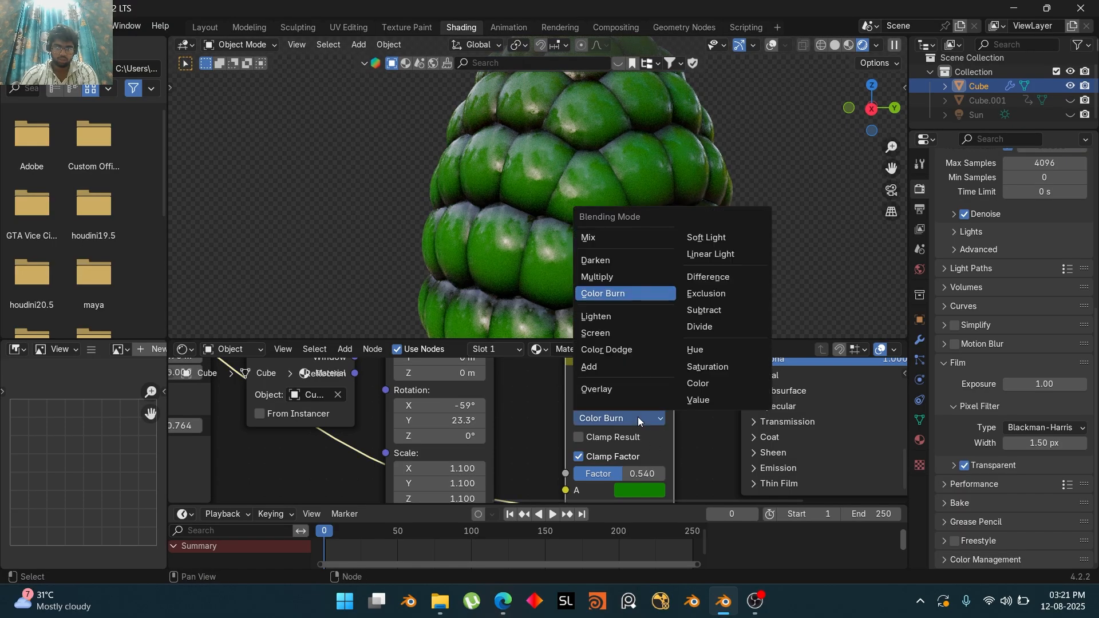
click(596, 237)
click(632, 418)
click(630, 331)
click(634, 416)
click(633, 318)
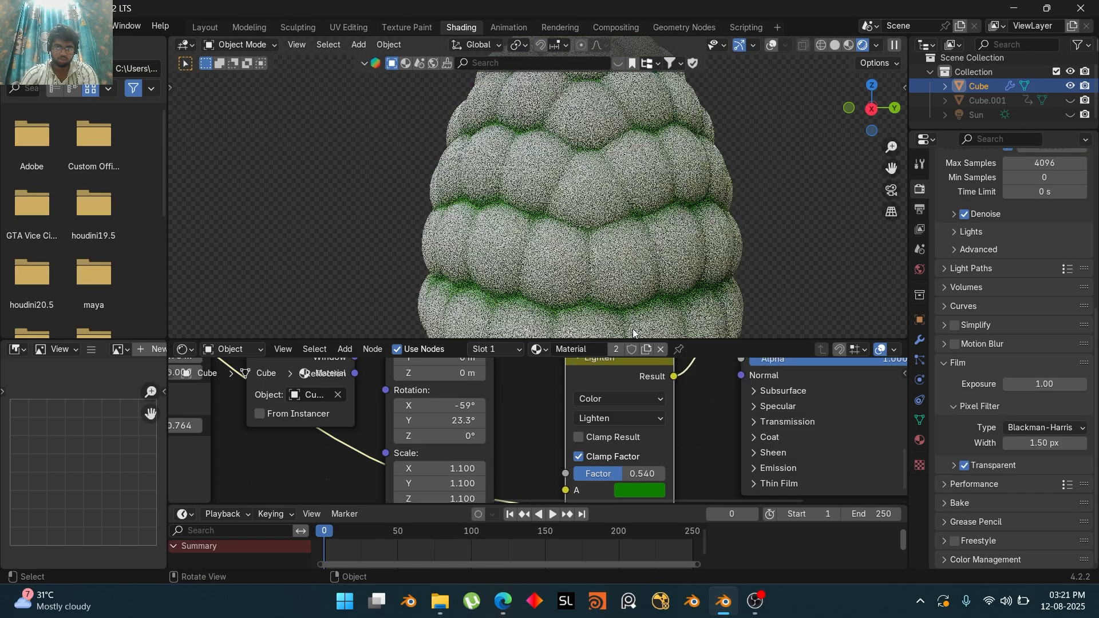
click(634, 418)
click(634, 292)
Set the copied Color Burn node's Factor to 0.180
scroll(630, 238, down, 4)
middle_drag(679, 453, 700, 414)
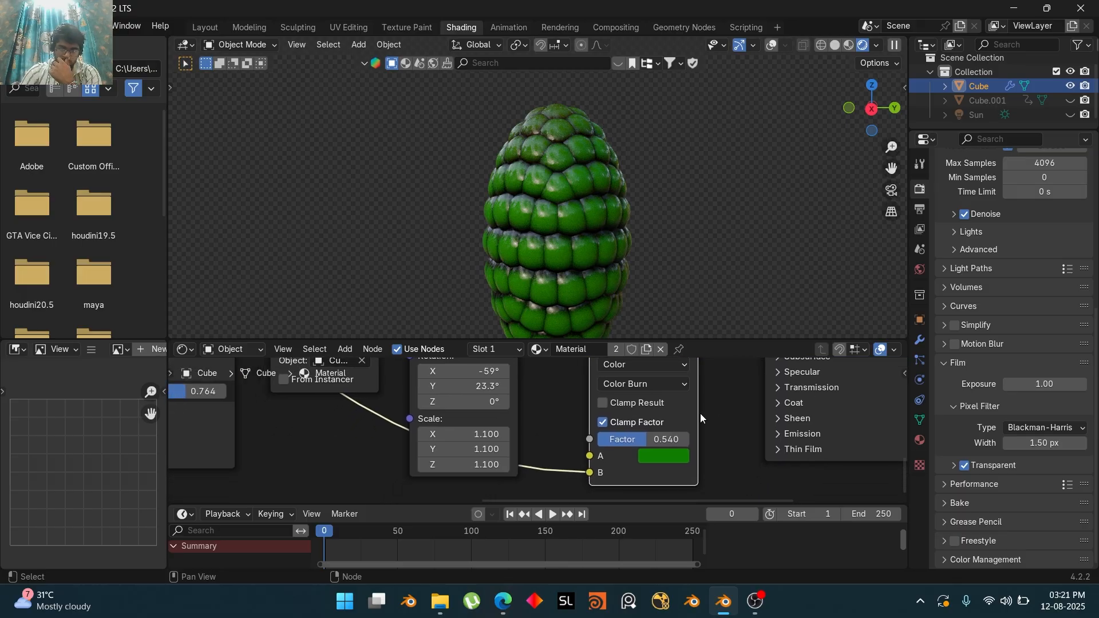
drag(658, 439, 614, 439)
scroll(582, 200, down, 2)
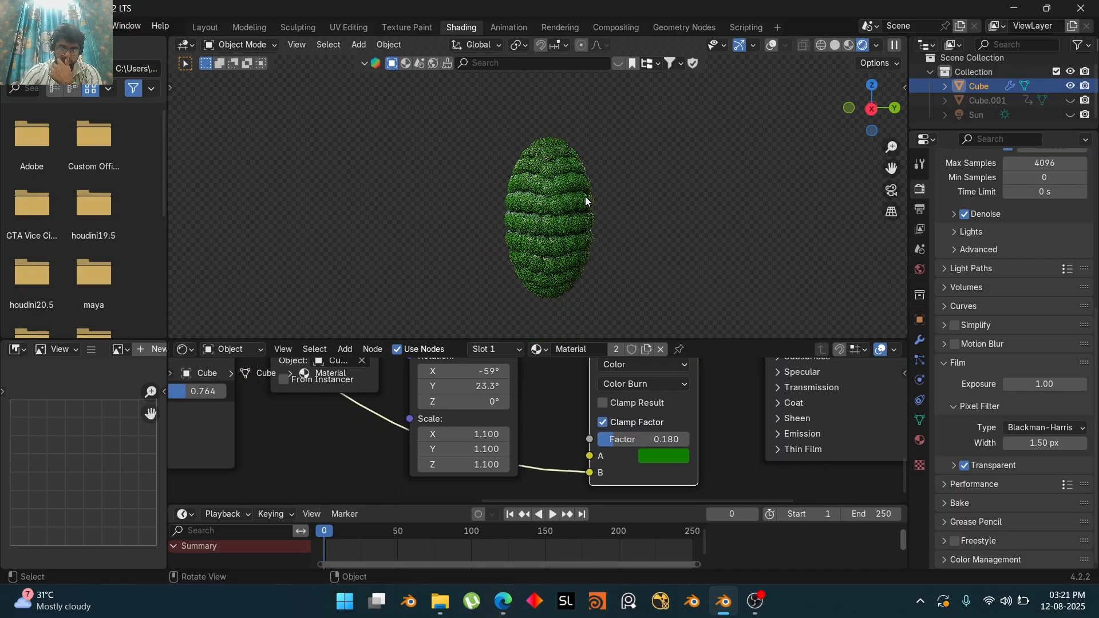
Reduce the saturation of the copied Color Burn node's green A color to about 0.81
mouse_move(728, 413)
middle_down()
mouse_move(669, 445)
mouse_move(592, 368)
middle_up()
mouse_move(681, 371)
middle_down()
mouse_move(728, 445)
mouse_move(749, 413)
middle_up()
click(595, 463)
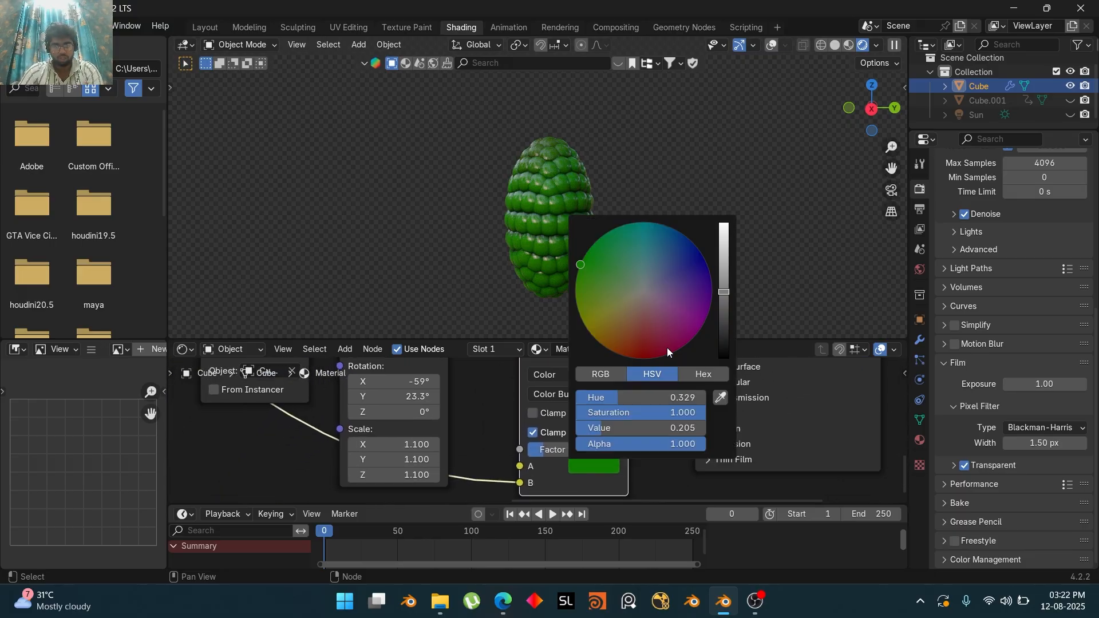
ctrl+scroll(640, 413, down, 1)
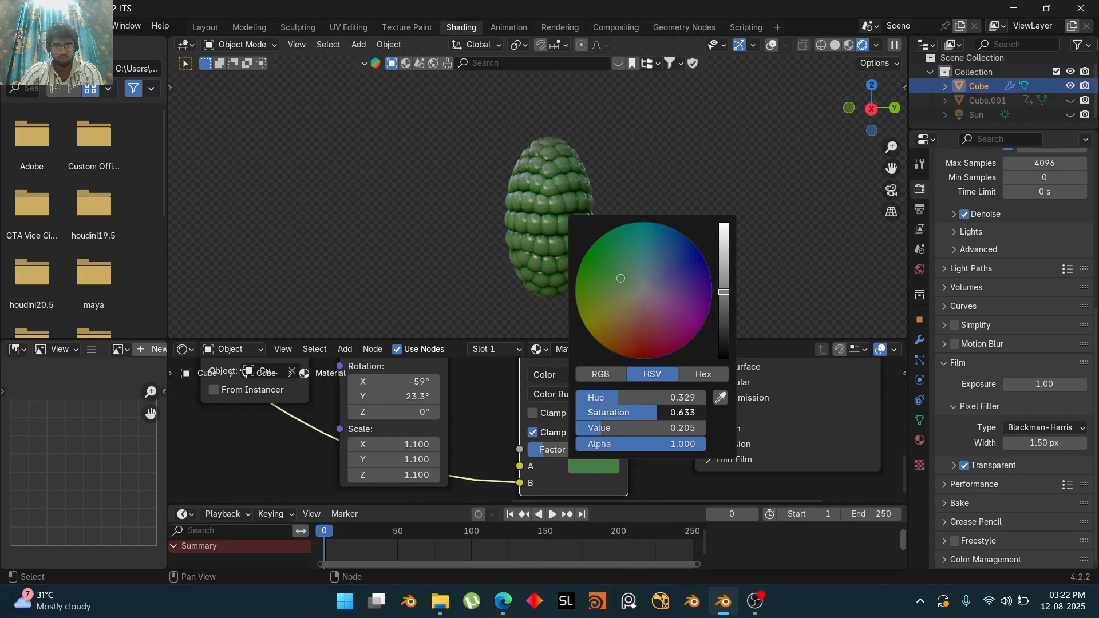
ctrl+scroll(641, 413, up, 1)
ctrl+scroll(640, 413, up, 1)
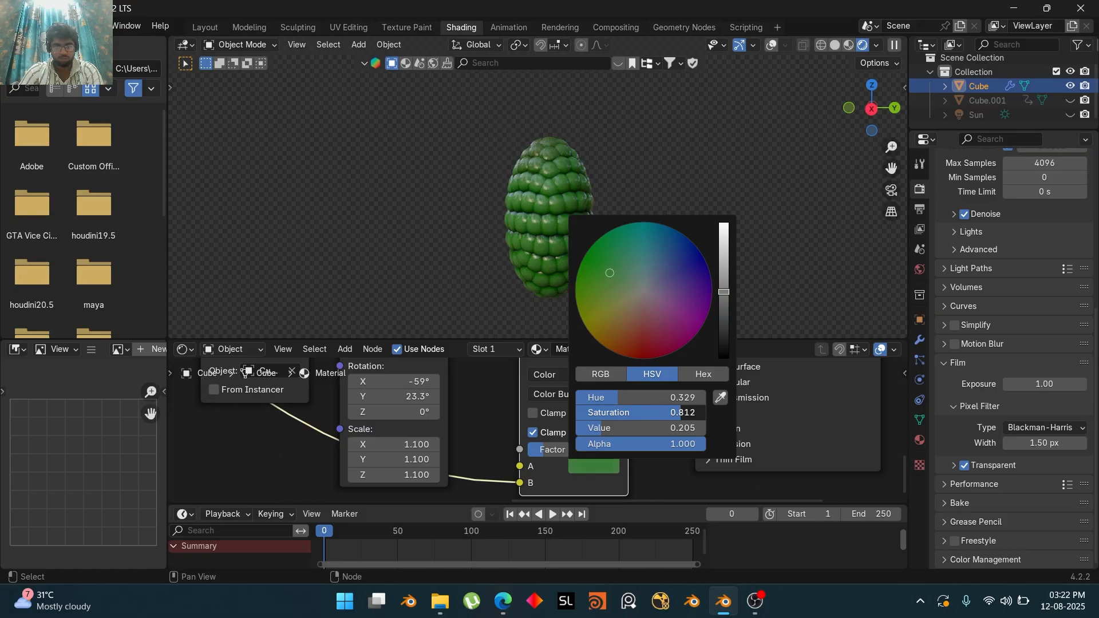
click(668, 472)
Duplicate the noise texture's Color Ramp and place the copy near the second Principled BSDF
mouse_move(658, 407)
middle_down()
mouse_move(683, 368)
mouse_move(895, 375)
middle_up()
scroll(801, 386, down, 1)
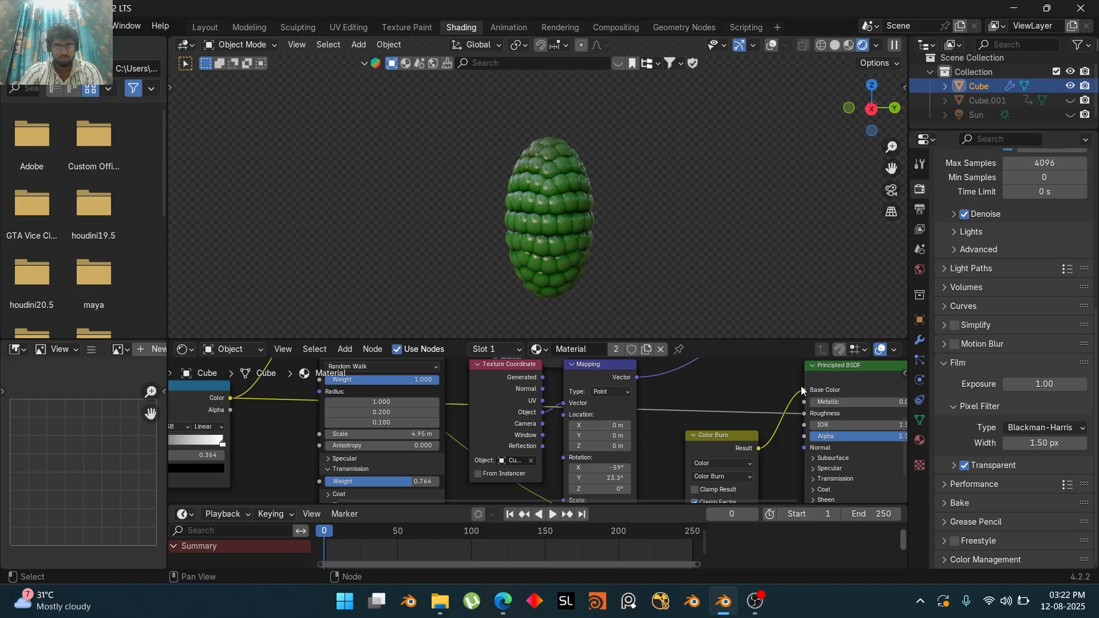
scroll(730, 408, down, 1)
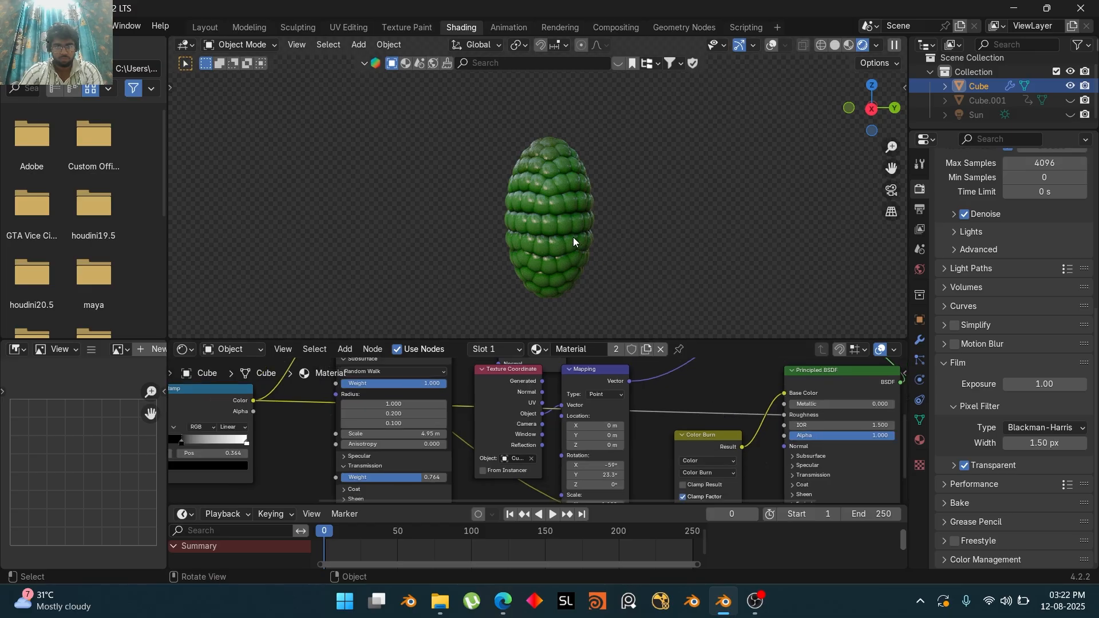
key(shift+a)
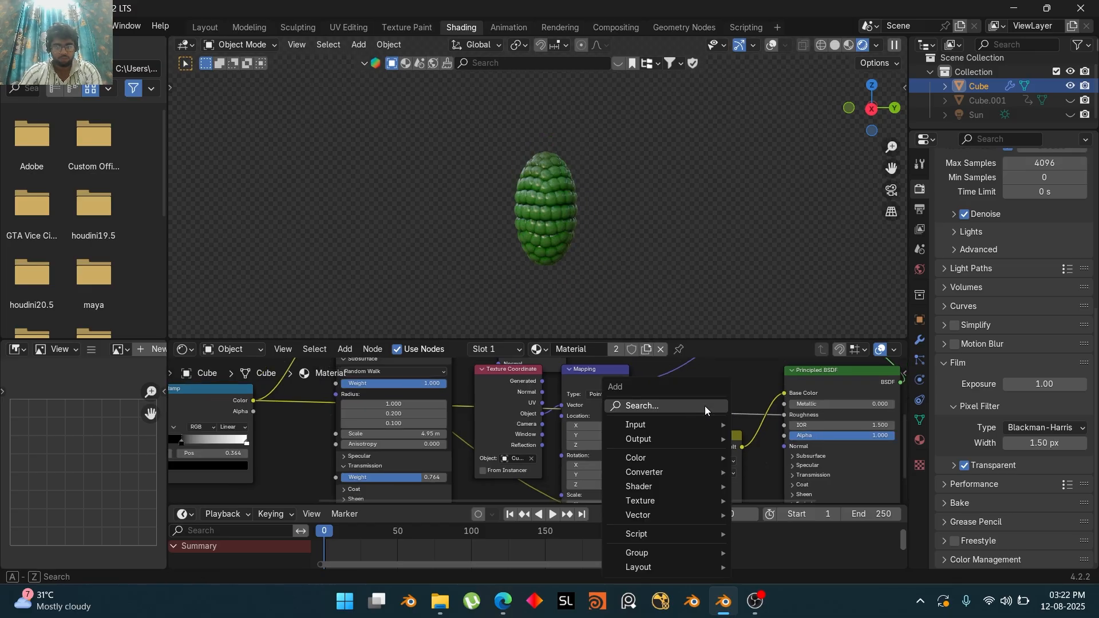
middle_drag(269, 431, 390, 425)
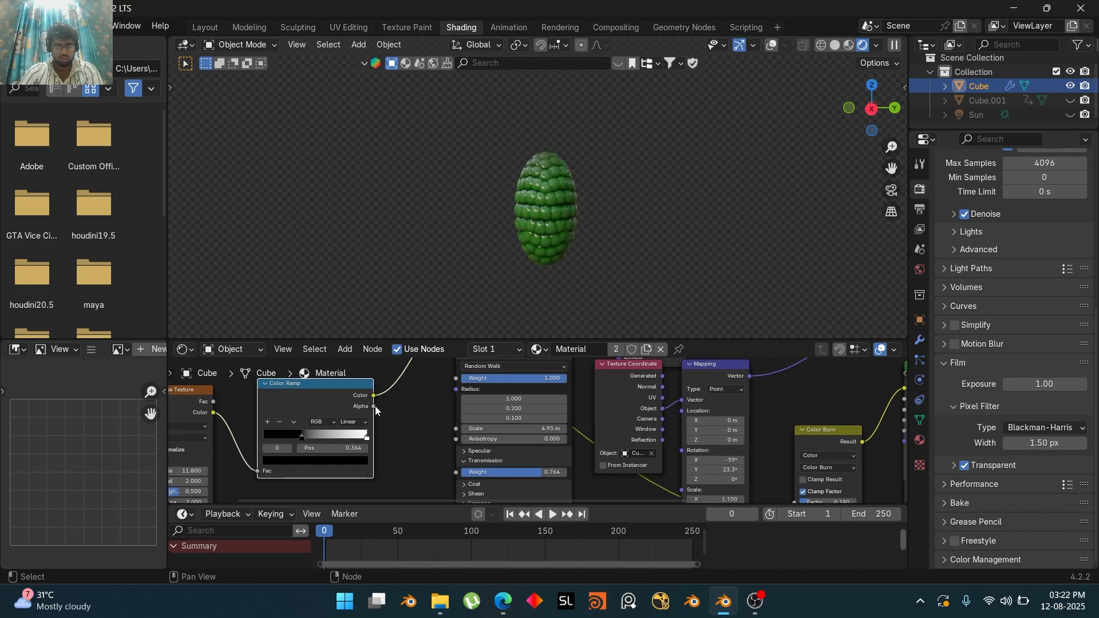
scroll(380, 406, down, 2)
key(shift+d)
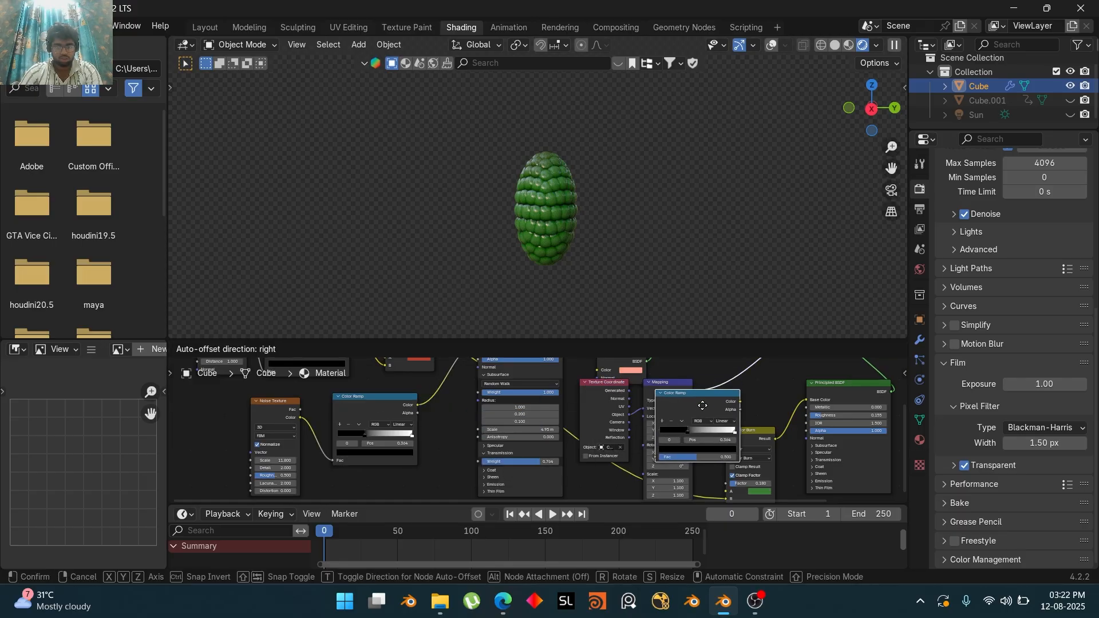
click(753, 419)
Connect the Noise Texture's Color to the copied Color Ramp's Fac and the ramp's Color to the second Principled BSDF's Roughness
drag(754, 414, 802, 416)
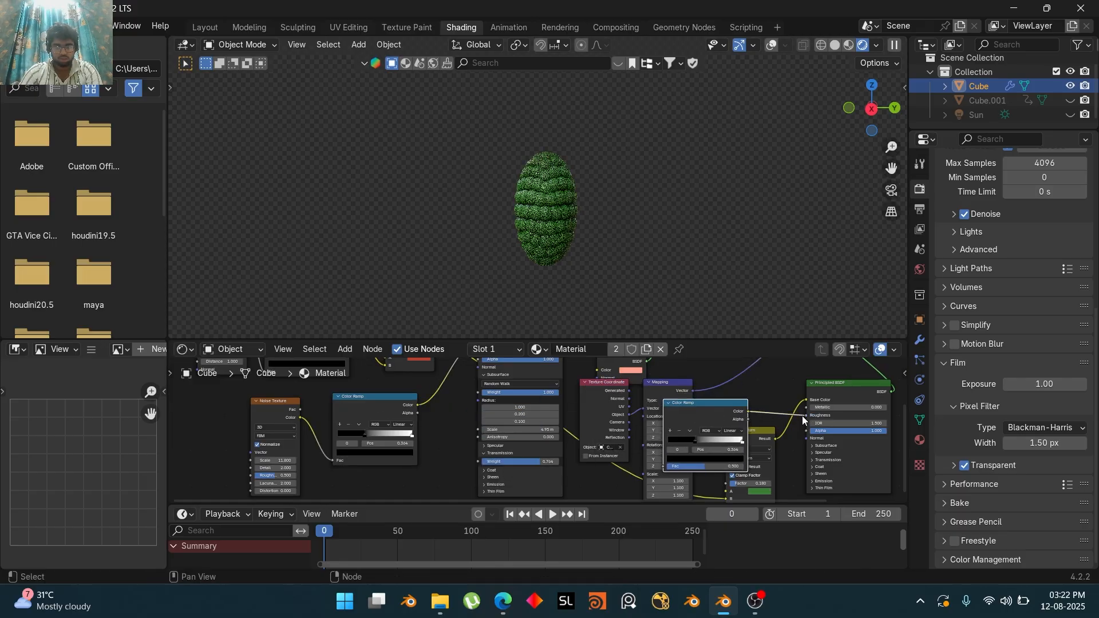
drag(301, 420, 663, 466)
middle_drag(675, 438, 580, 415)
Try moving the copied Color Ramp's white stop inward, and return it to position 1.000
scroll(564, 210, up, 6)
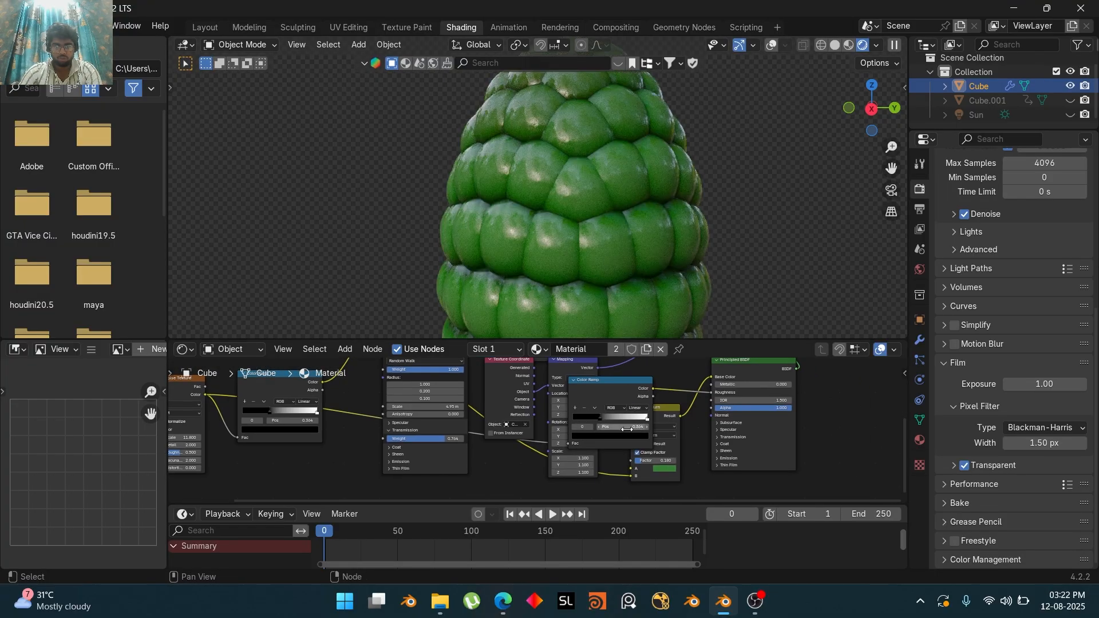
drag(601, 416, 637, 416)
scroll(649, 198, down, 5)
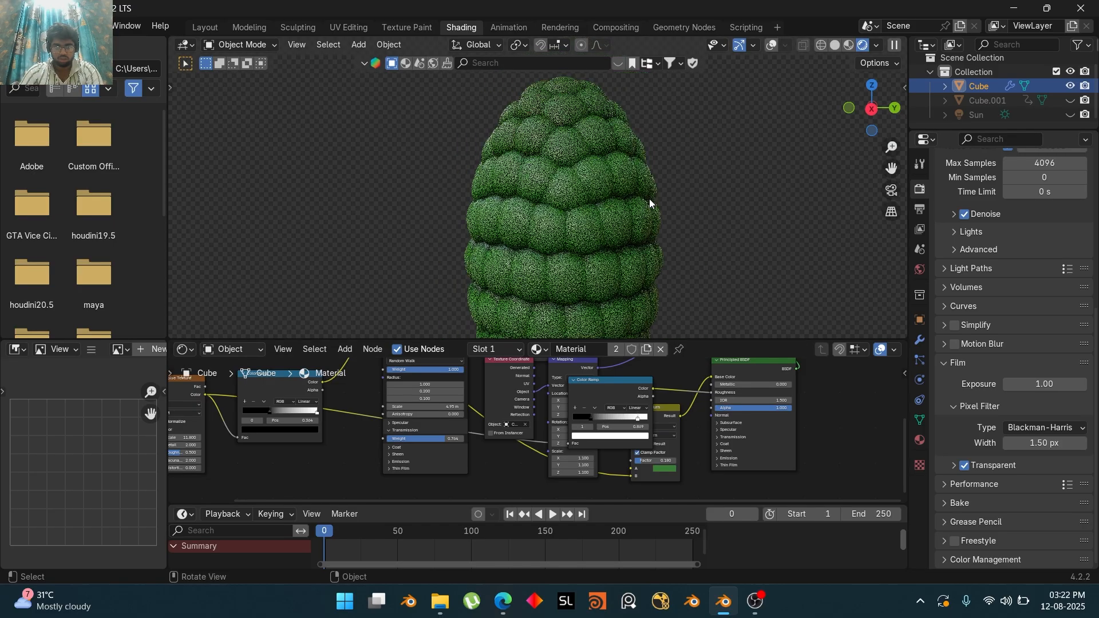
drag(638, 421, 659, 420)
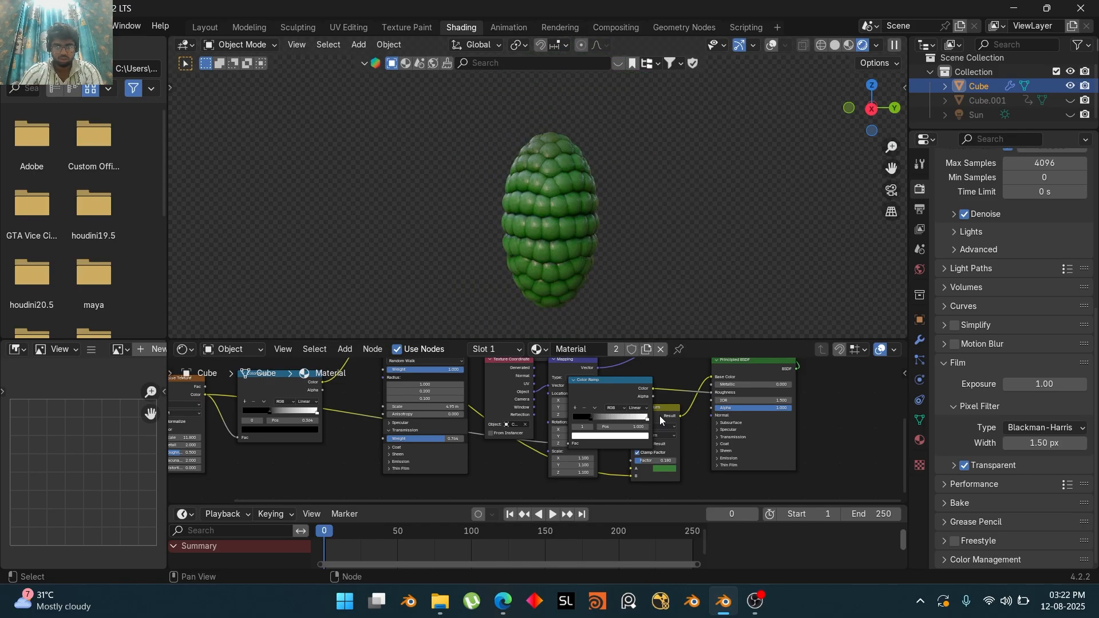
Play the animation up to frame 61 to check the green-to-red blend, and return to frame 1
key(space)
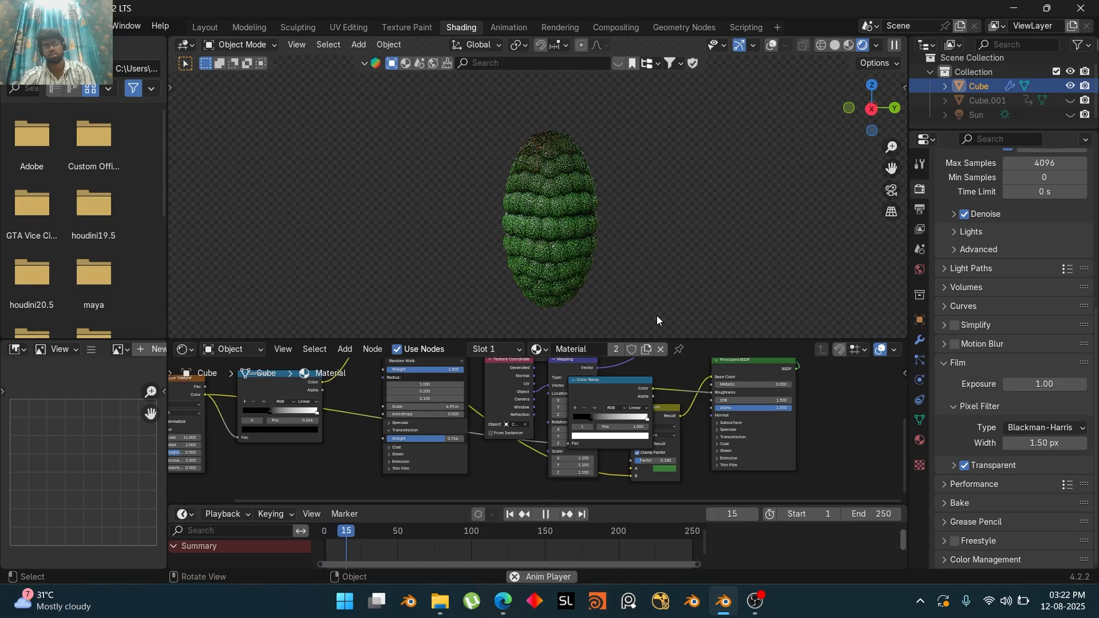
key(space)
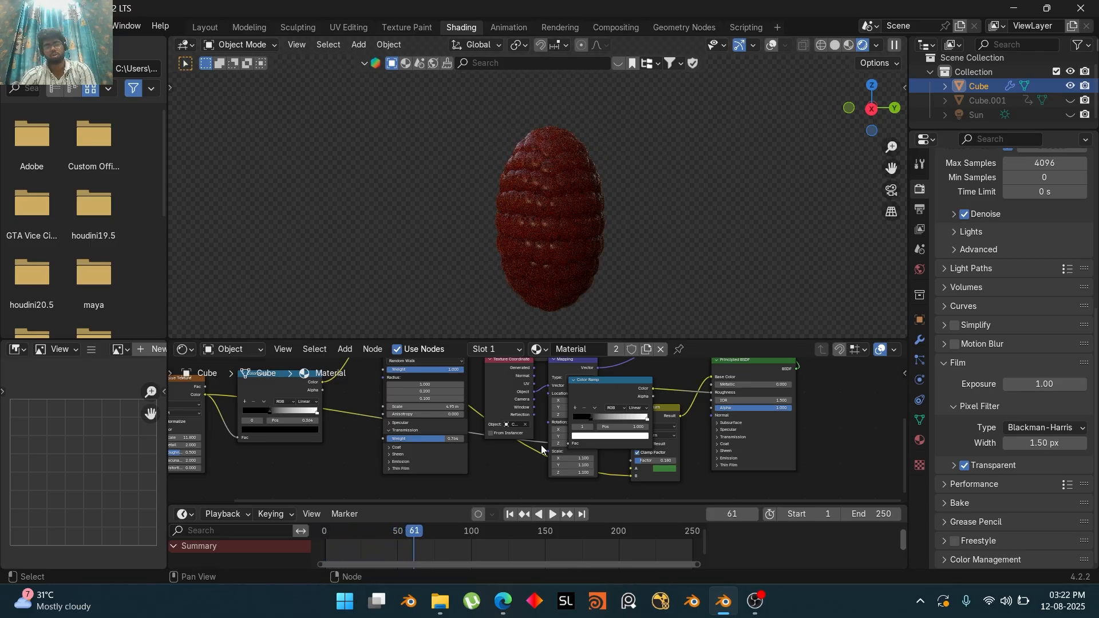
click(510, 515)
Move the final Mix Shader and the Material Output away from the other shader nodes to open up space
middle_drag(758, 429, 661, 514)
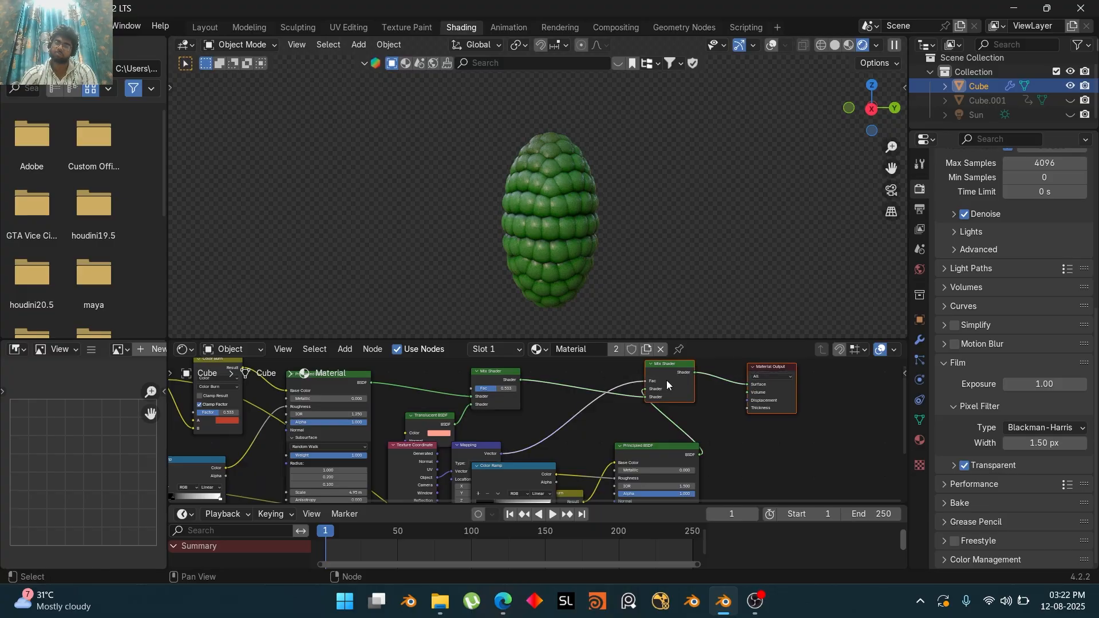
drag(666, 380, 783, 385)
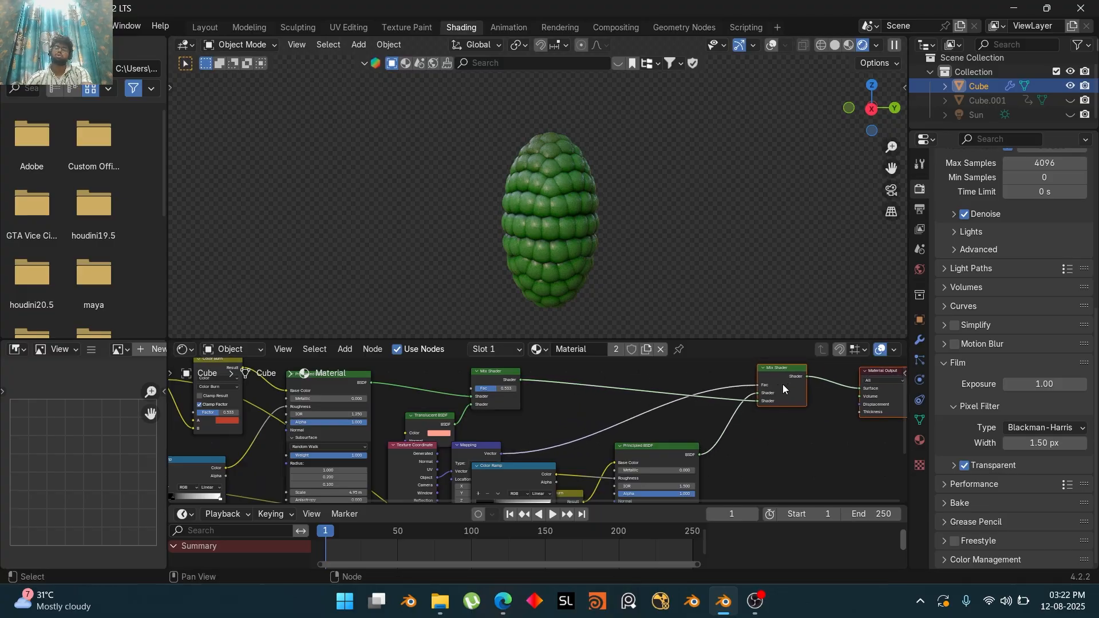